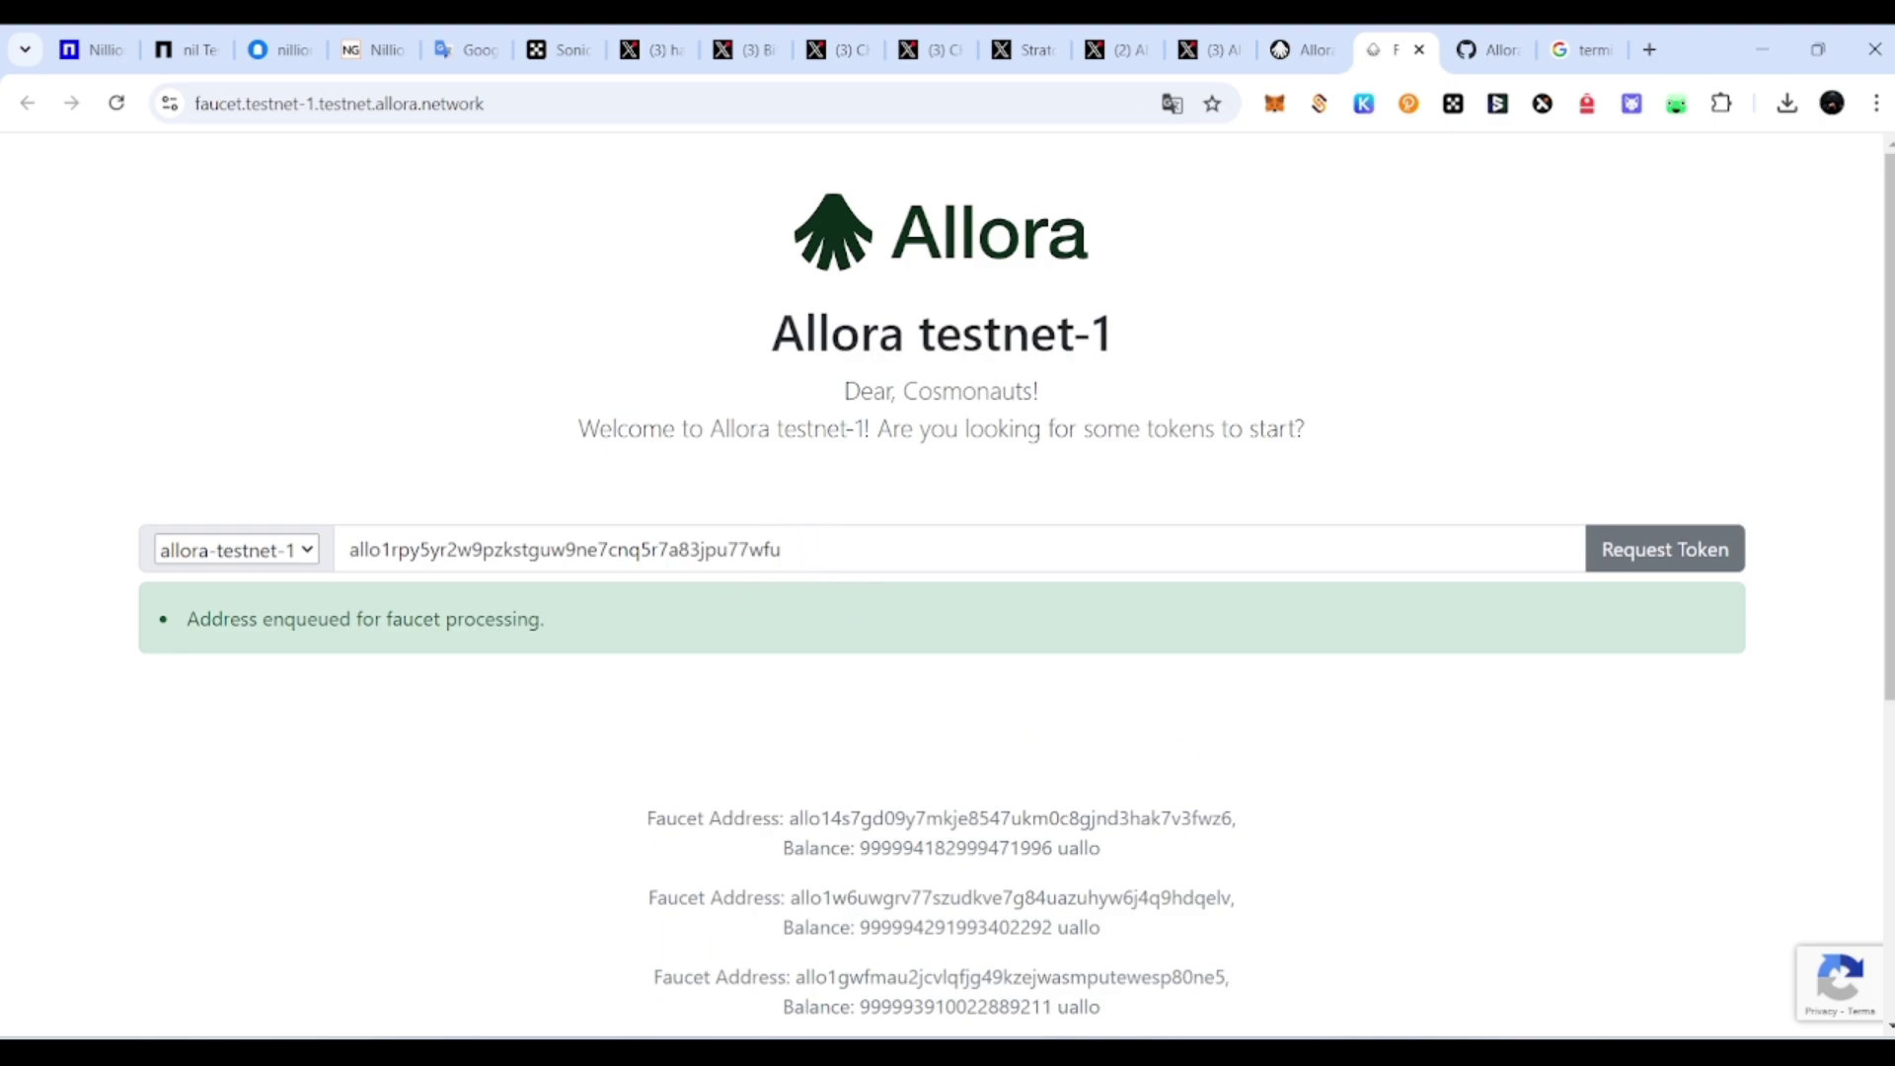
Step: Switch to DigitalOcean's droplet creation page in Edge and choose Singapore as the region
{"action": "left_click", "coordinate": [536, 1052]}
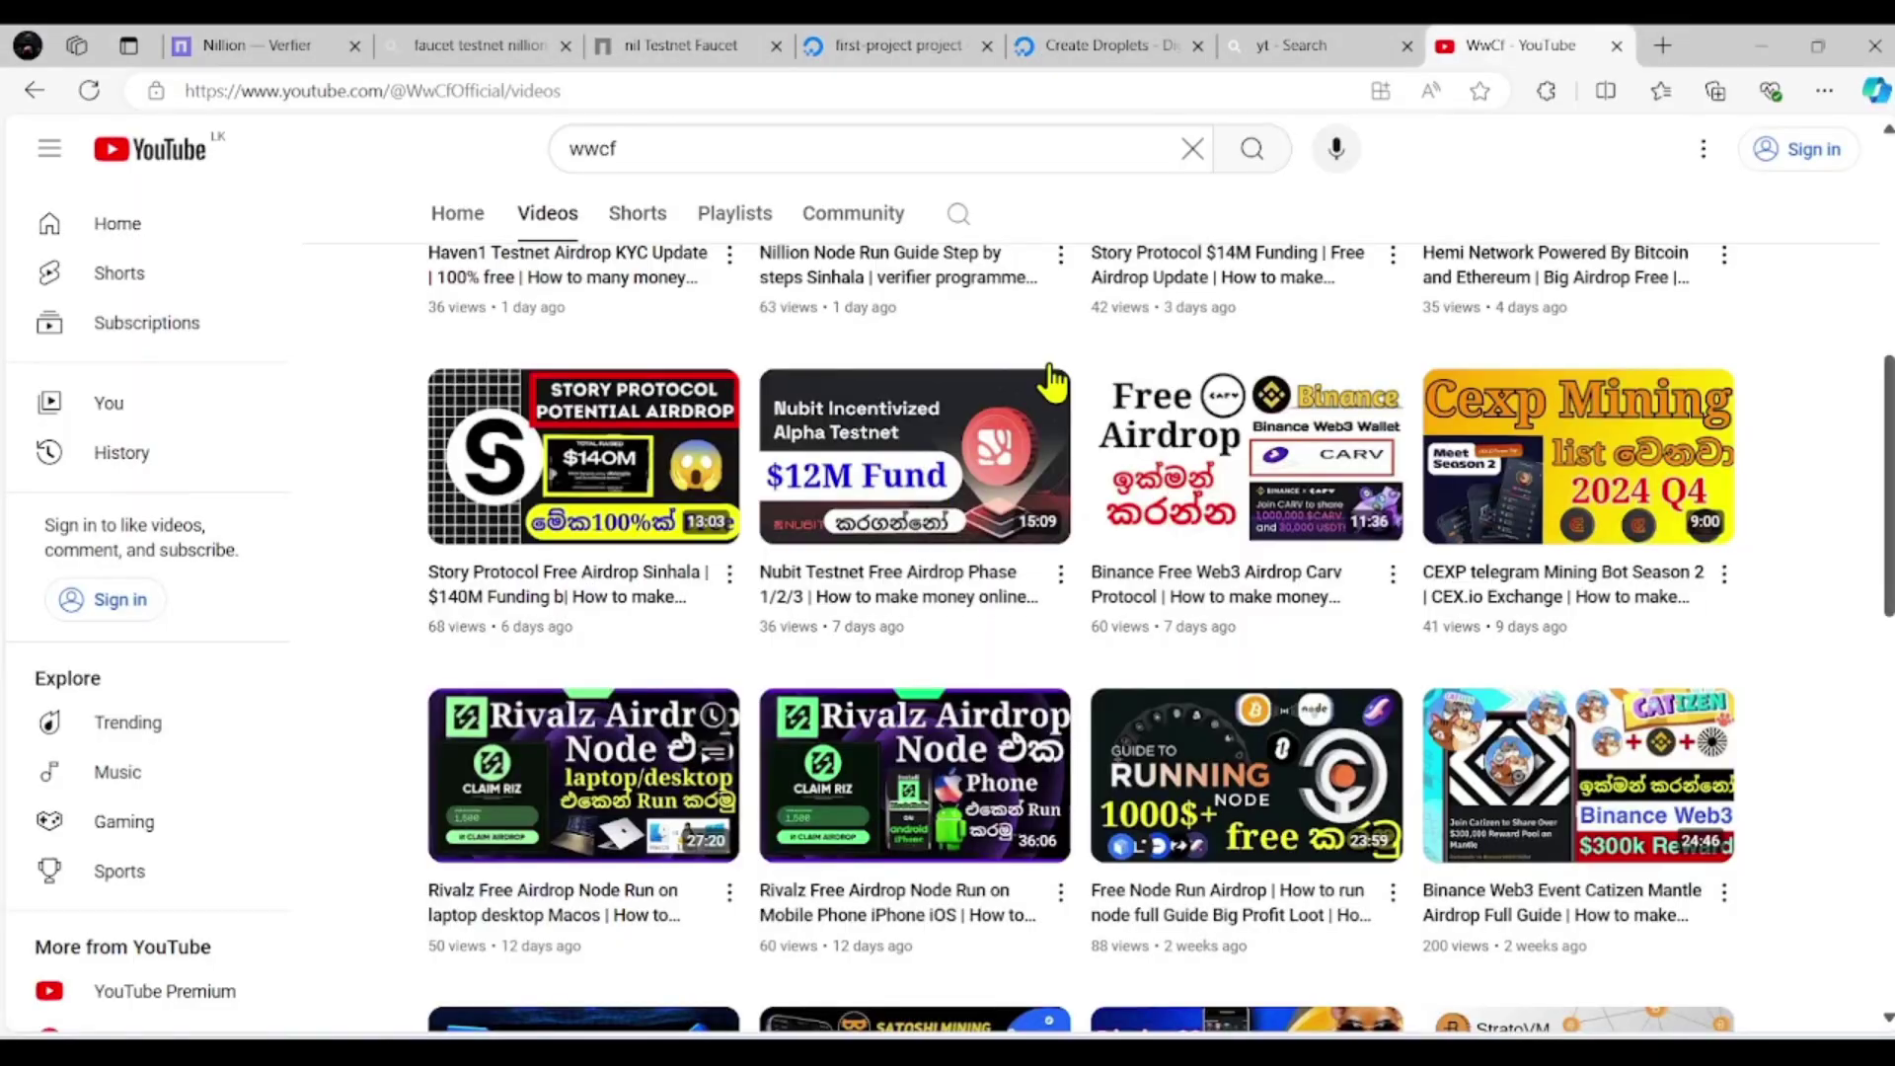
{"action": "left_click", "coordinate": [1079, 42]}
{"action": "scroll", "coordinate": [850, 406], "scroll_direction": "down", "scroll_amount": 1}
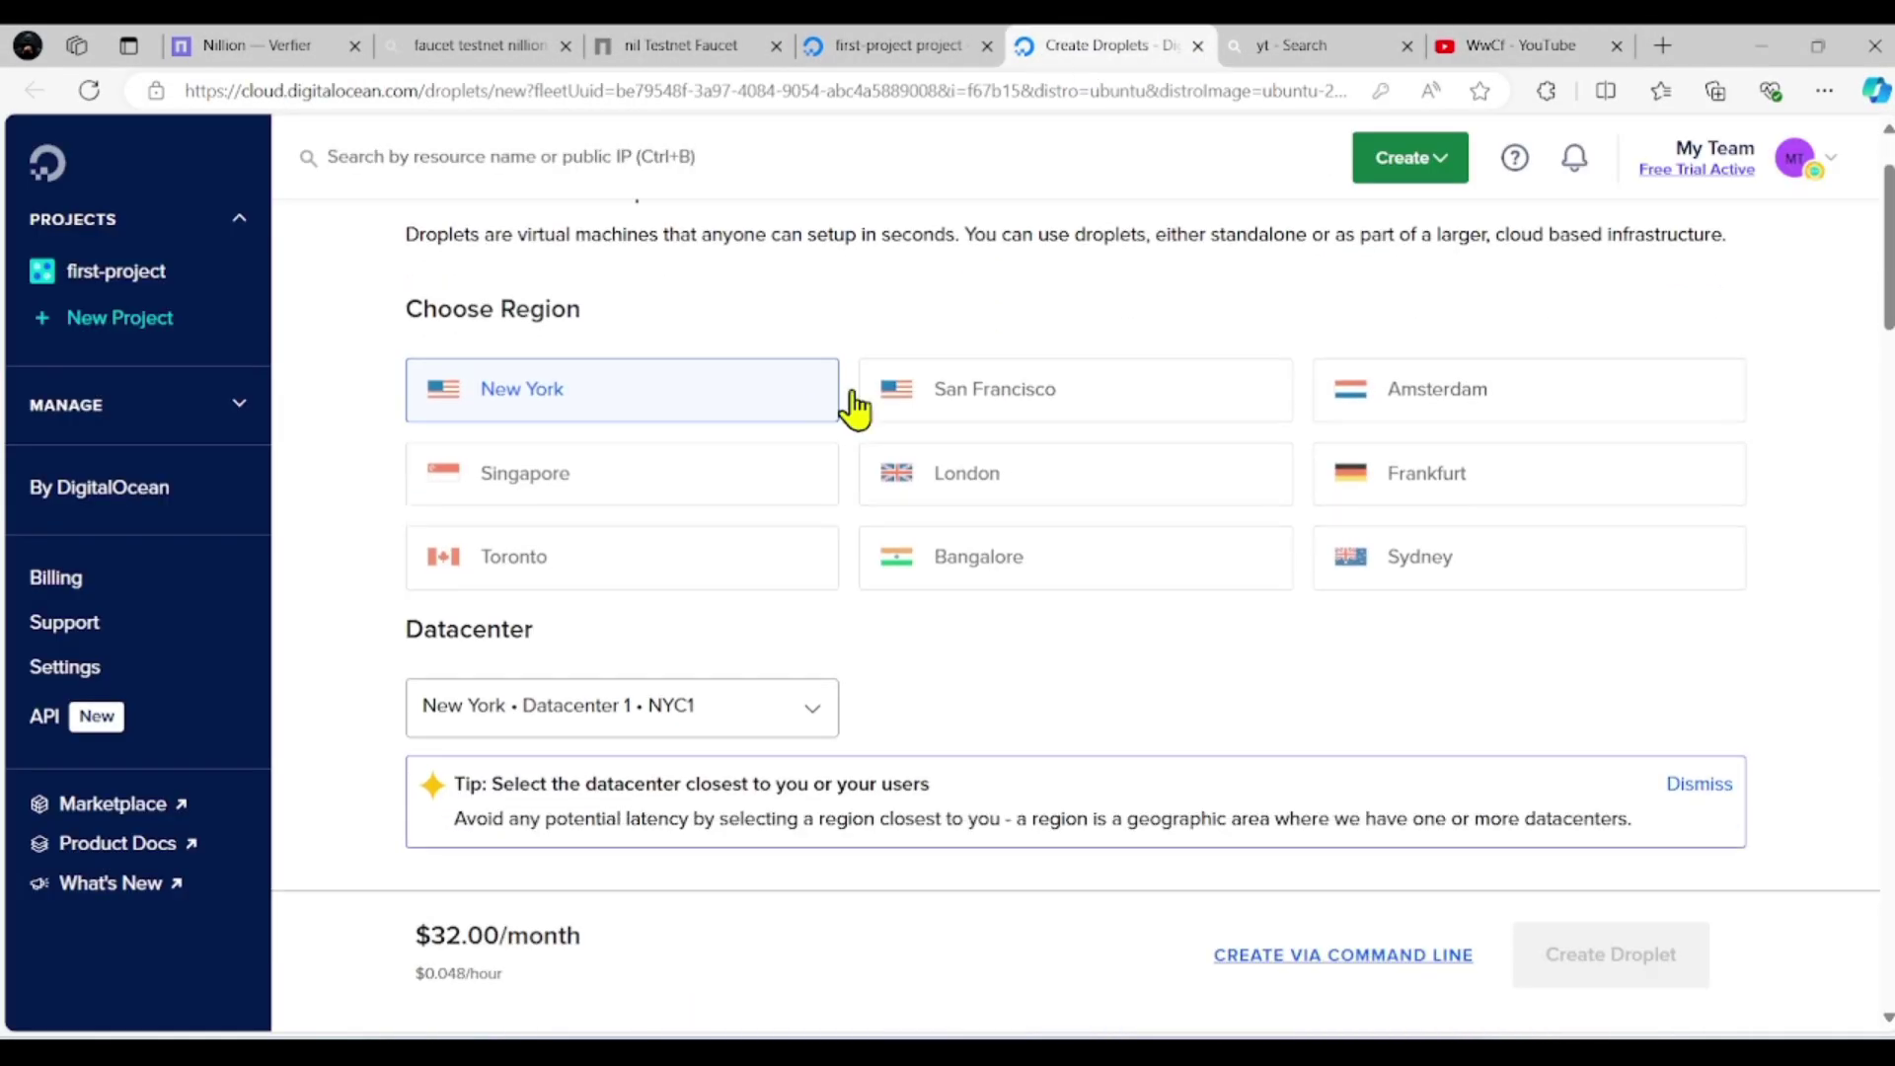
{"action": "left_click", "coordinate": [690, 498]}
Step: Choose version 22.04 (LTS) x64 for the droplet's Ubuntu image
{"action": "scroll", "coordinate": [1165, 602], "scroll_direction": "down", "scroll_amount": 3}
{"action": "scroll", "coordinate": [537, 478], "scroll_direction": "up", "scroll_amount": 2}
{"action": "scroll", "coordinate": [731, 593], "scroll_direction": "down", "scroll_amount": 5}
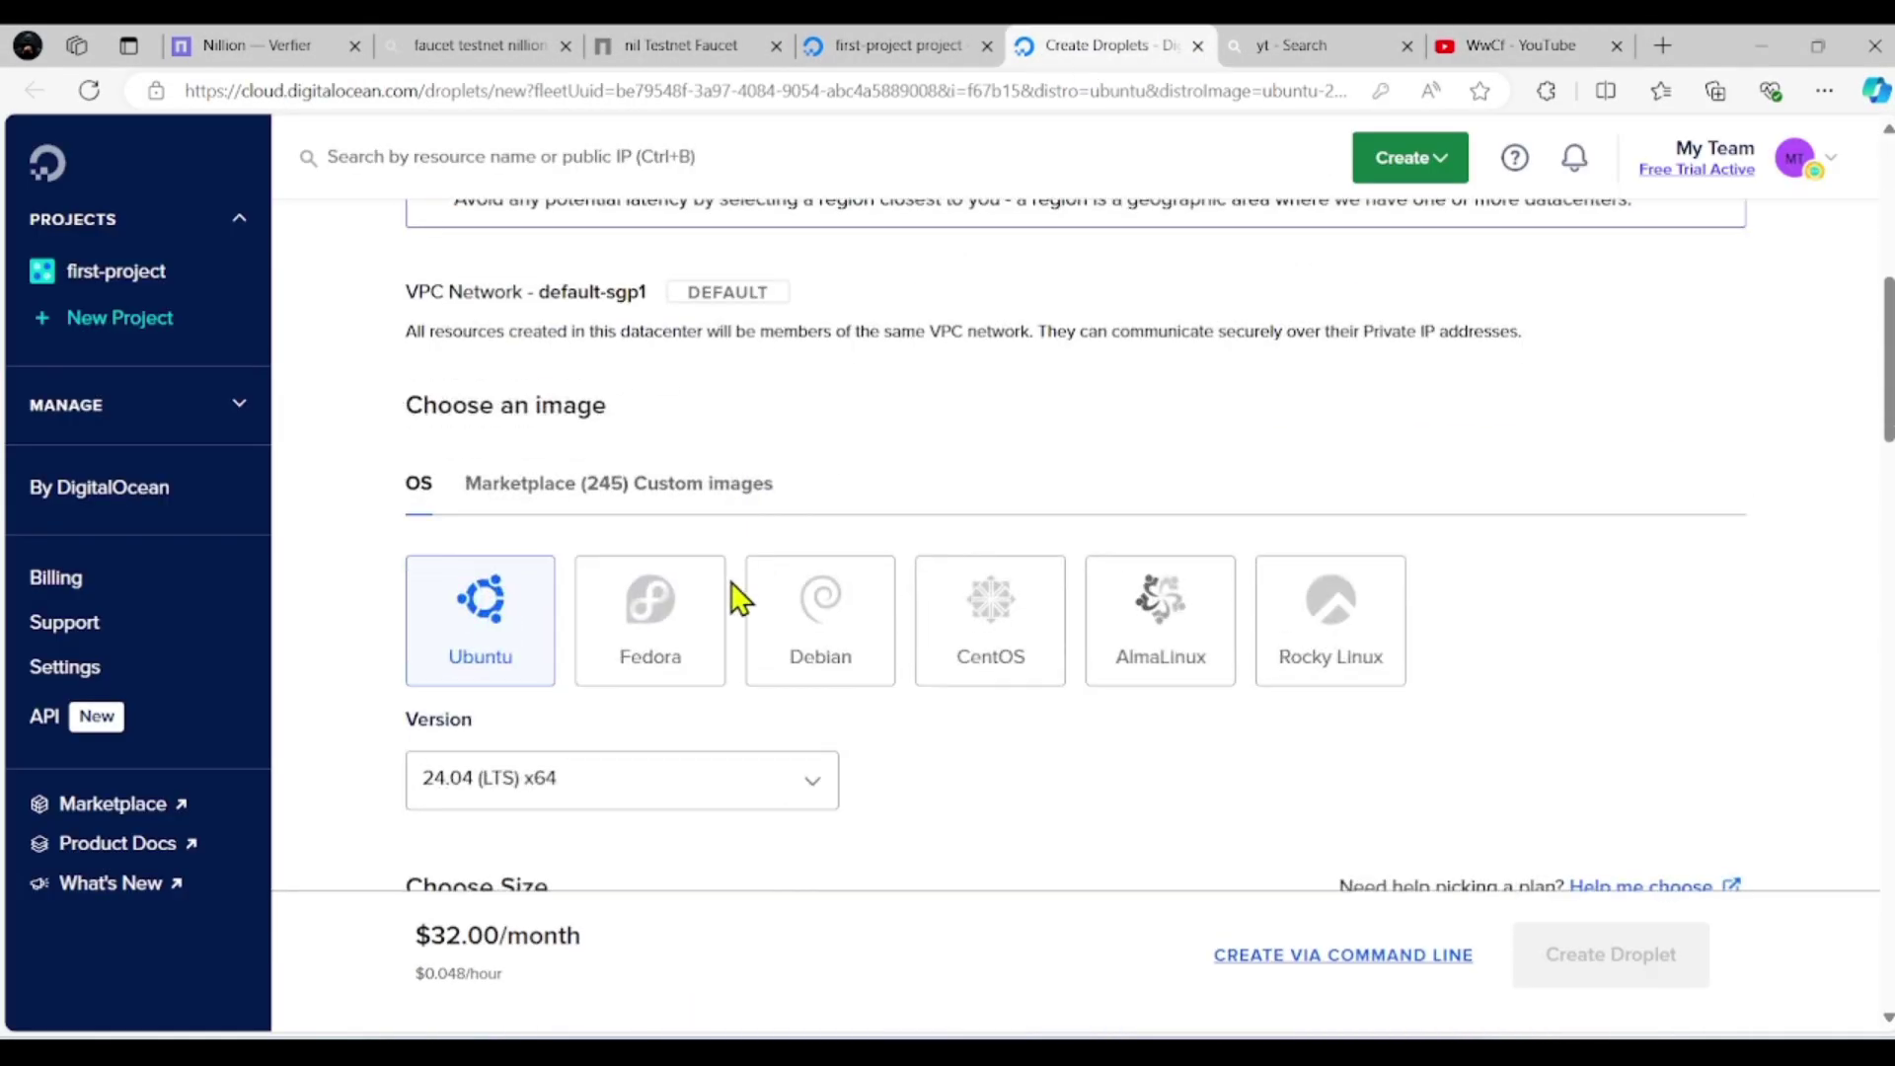
{"action": "scroll", "coordinate": [1100, 524], "scroll_direction": "up", "scroll_amount": 5}
{"action": "scroll", "coordinate": [909, 579], "scroll_direction": "down", "scroll_amount": 3}
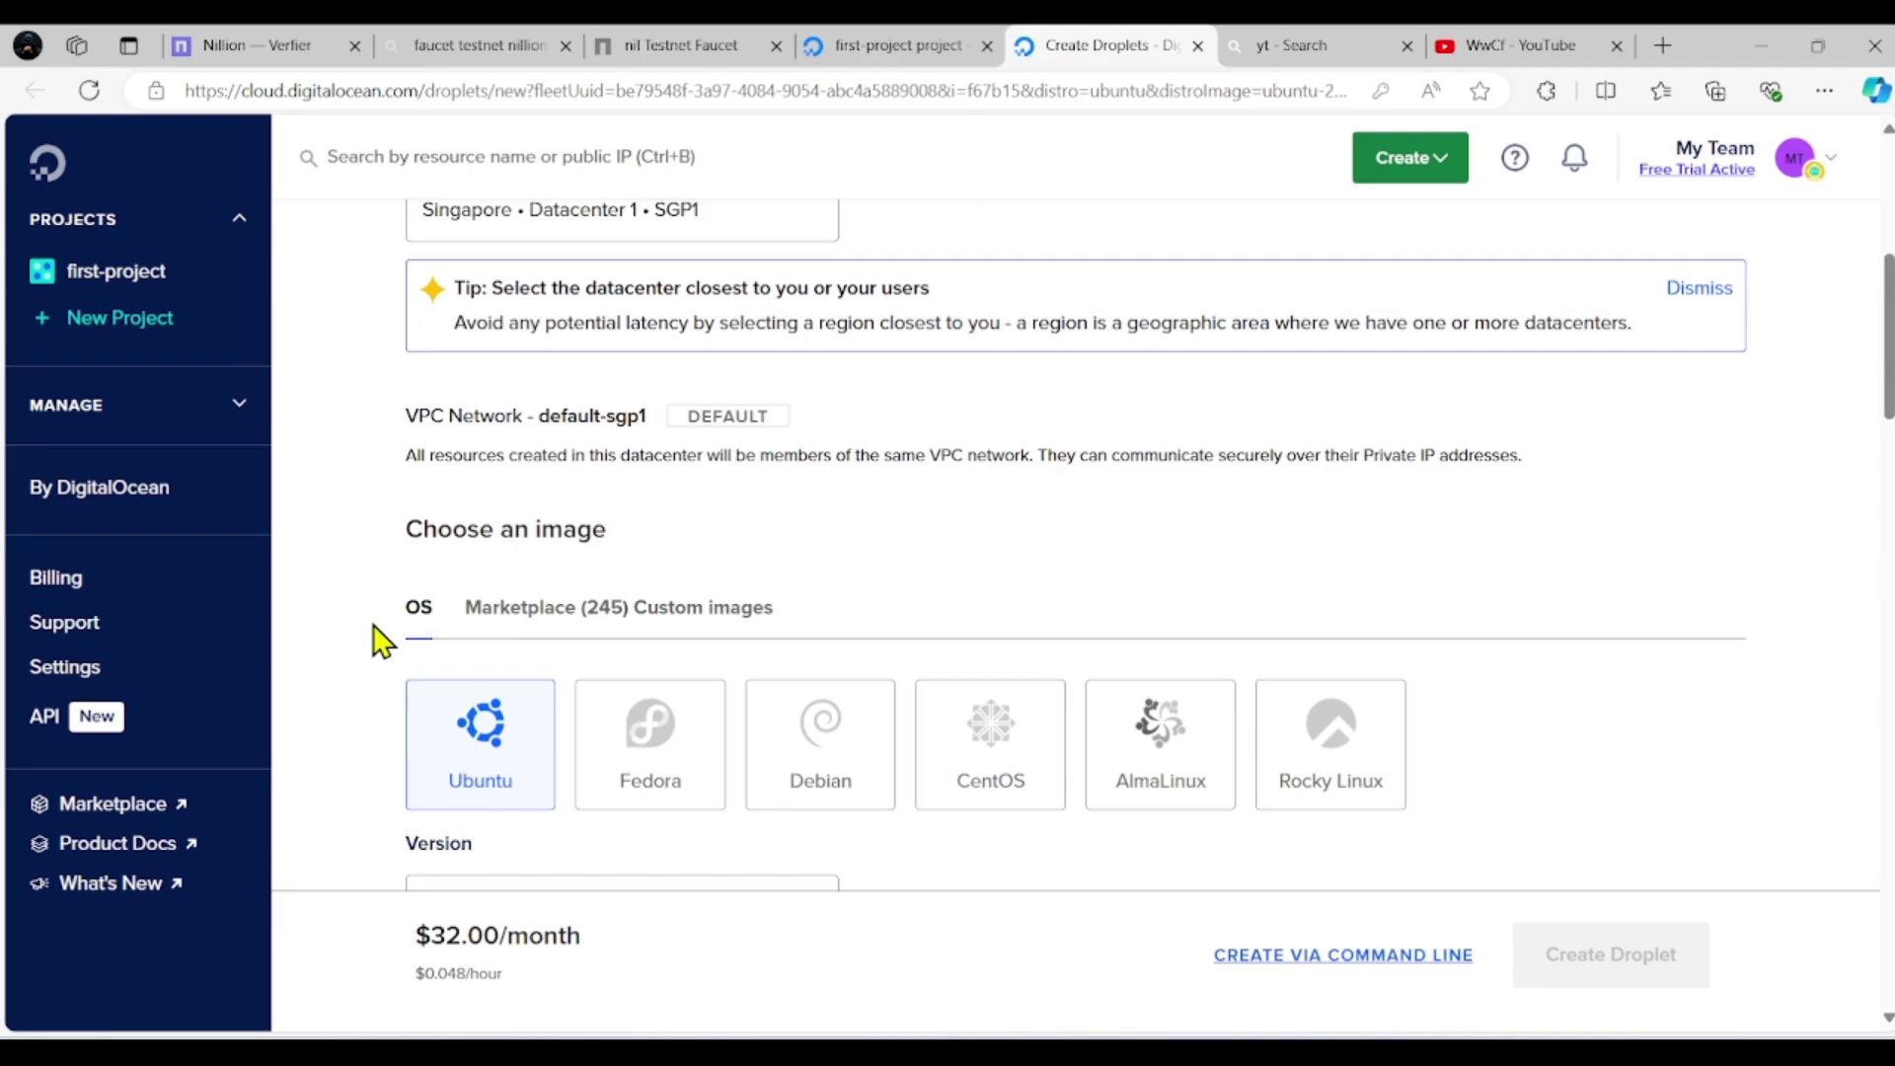
{"action": "scroll", "coordinate": [533, 780], "scroll_direction": "down", "scroll_amount": 2}
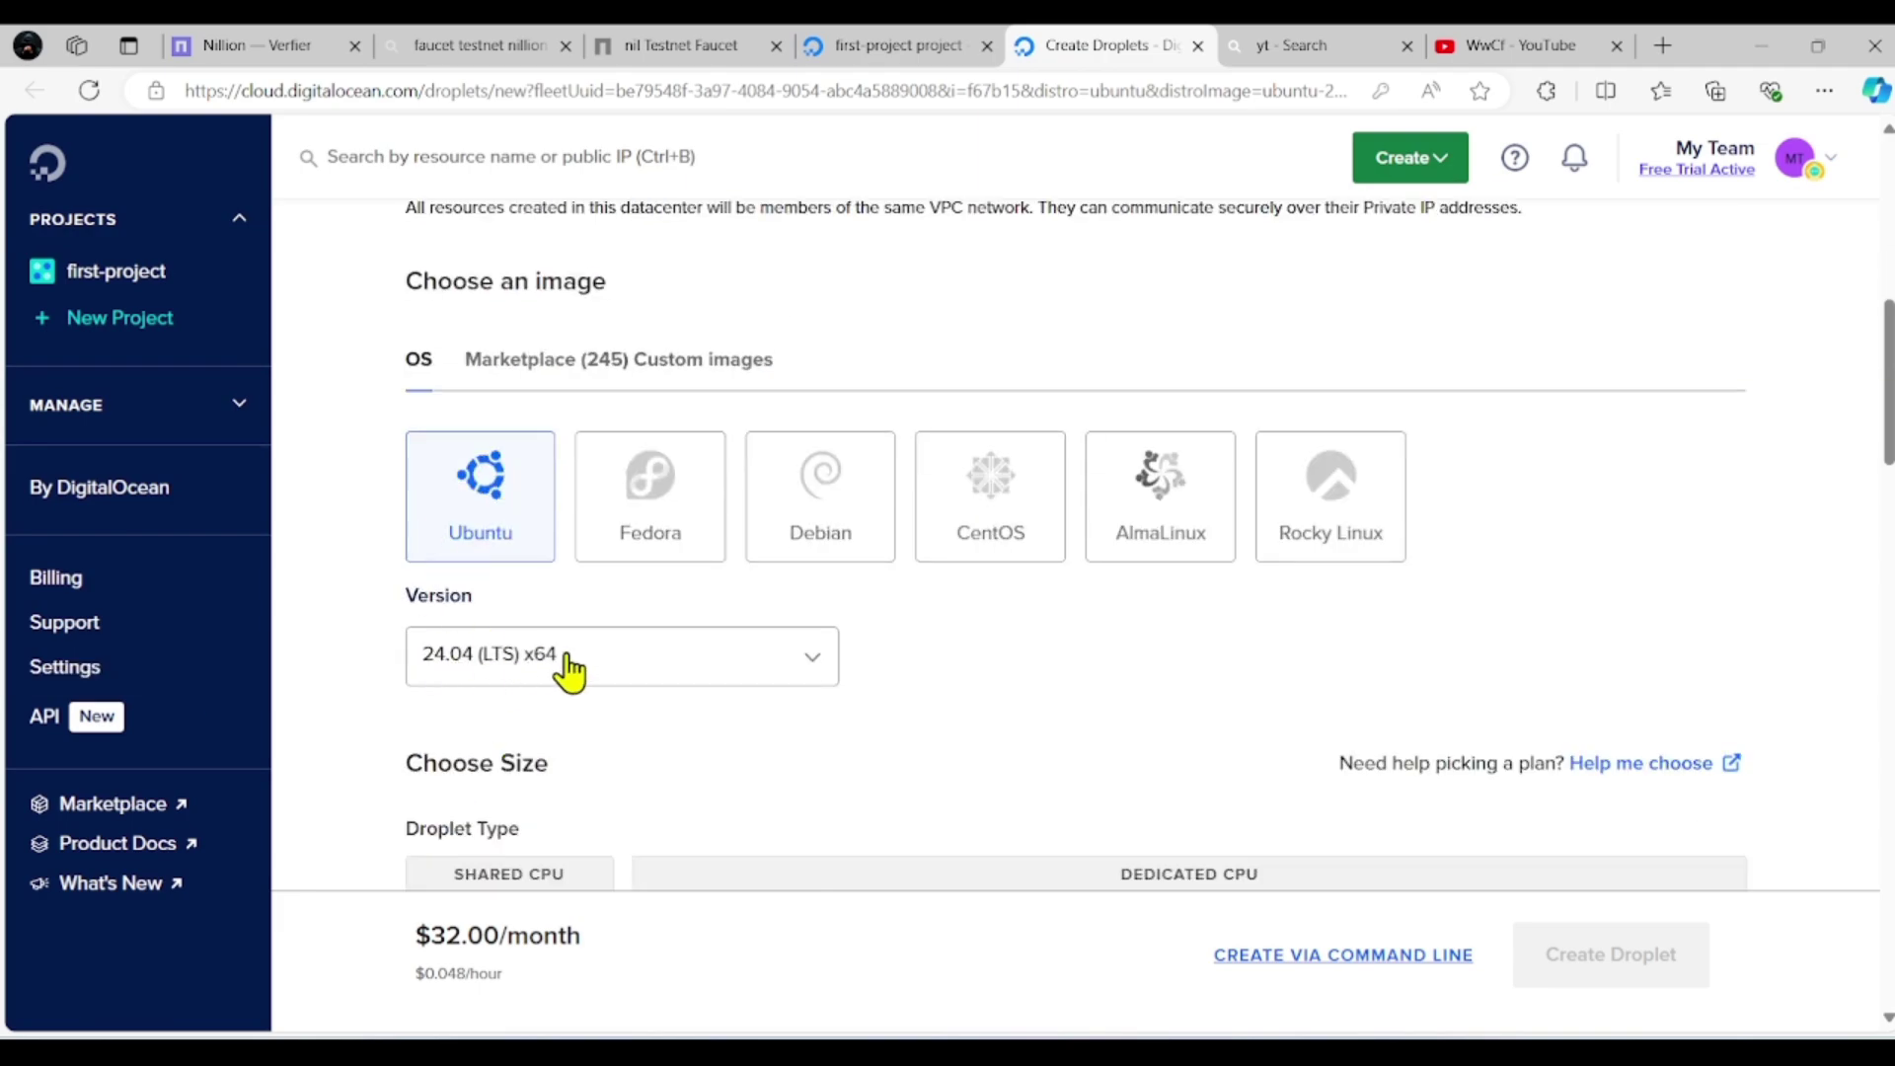
{"action": "left_click", "coordinate": [454, 676]}
{"action": "left_click", "coordinate": [514, 779]}
{"action": "scroll", "coordinate": [666, 721], "scroll_direction": "down", "scroll_amount": 1}
{"action": "left_click", "coordinate": [507, 549]}
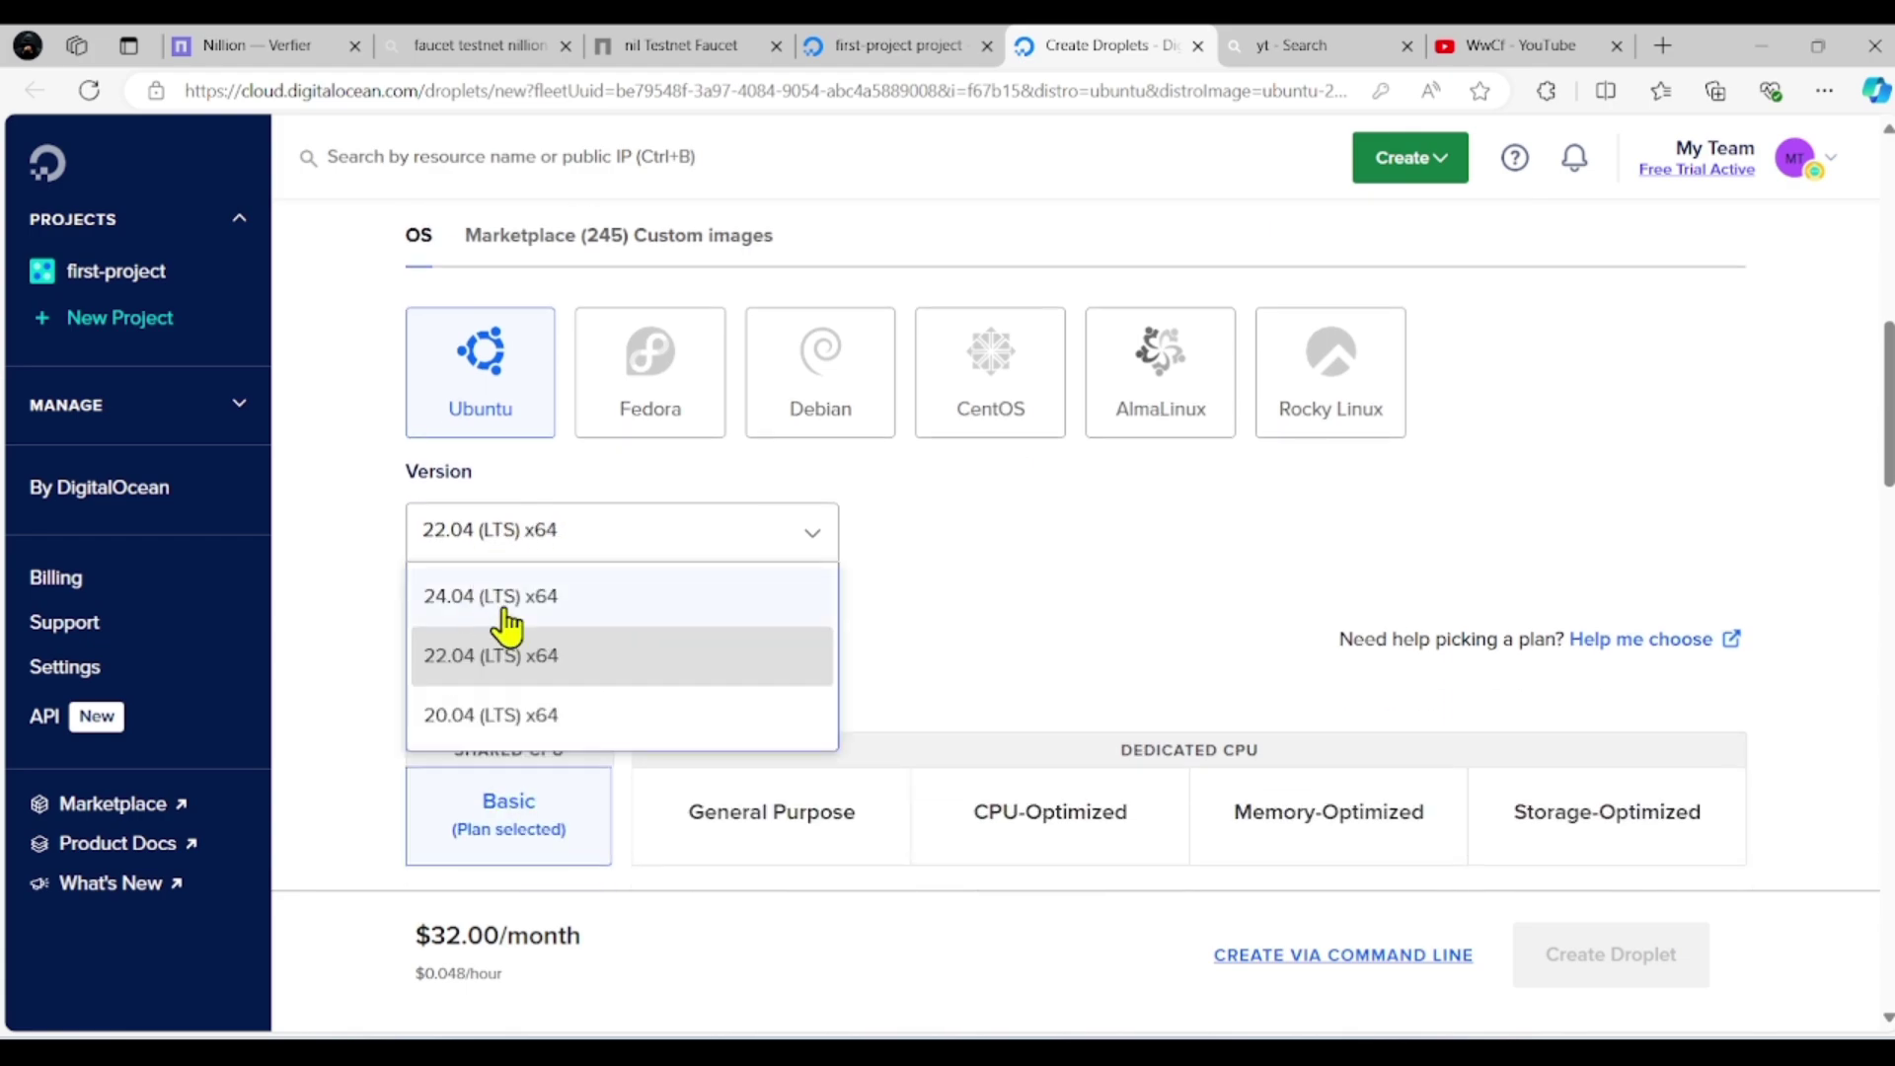
{"action": "left_click", "coordinate": [533, 598]}
{"action": "left_click", "coordinate": [513, 537]}
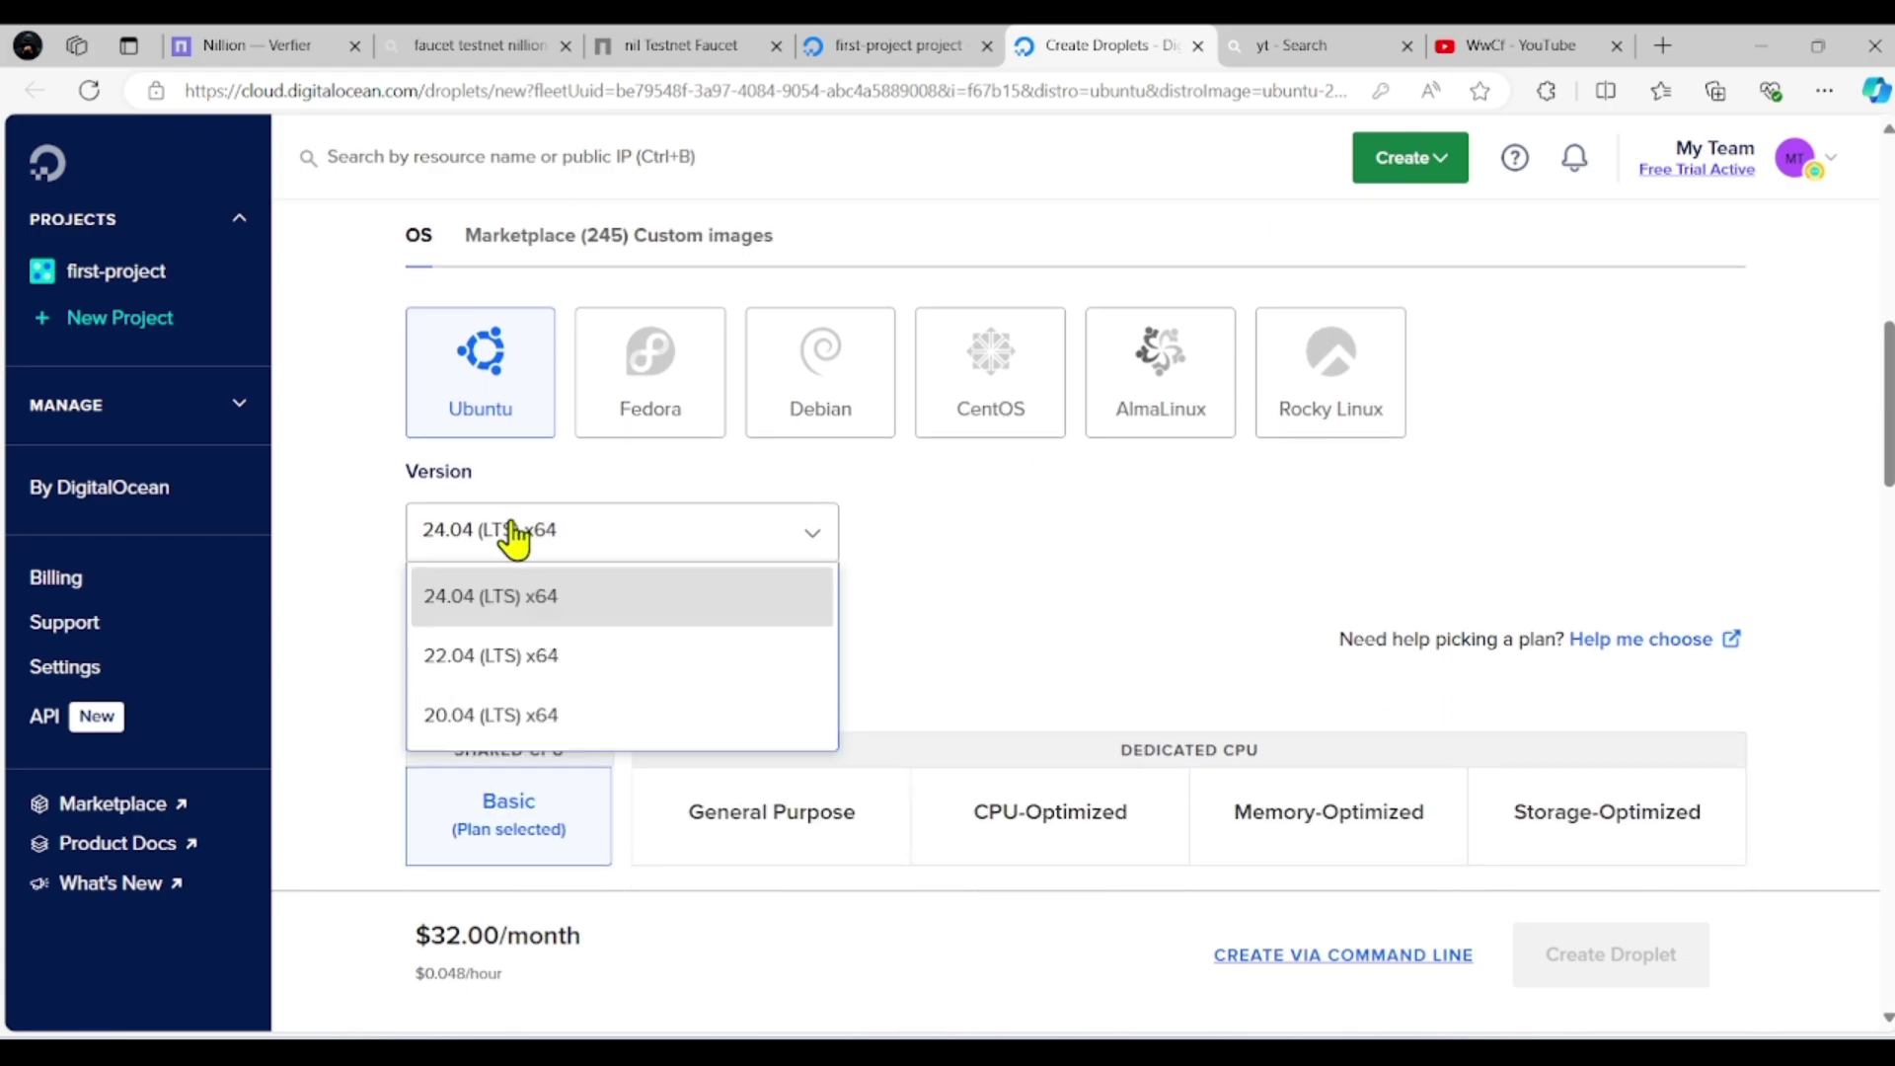
{"action": "left_click", "coordinate": [492, 662]}
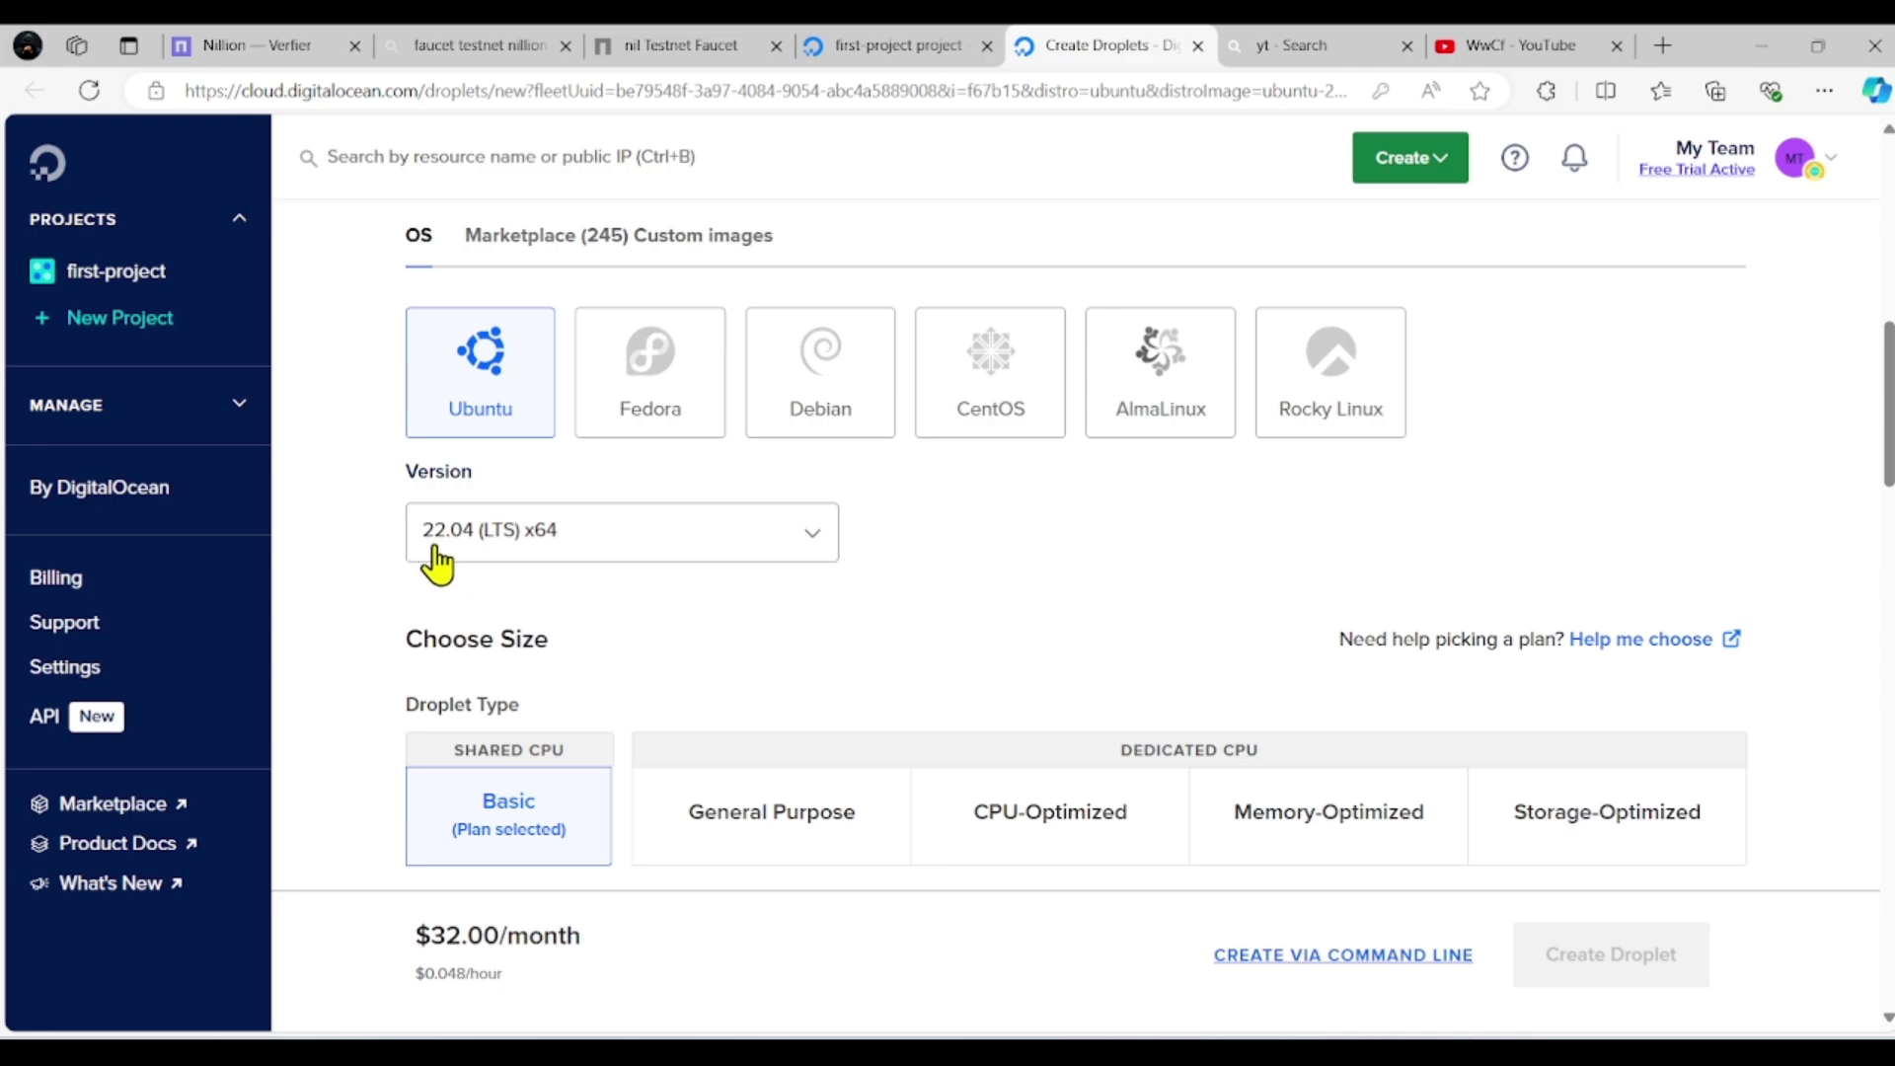
Step: Choose the Premium AMD CPU option for the Basic shared-CPU droplet
{"action": "scroll", "coordinate": [538, 567], "scroll_direction": "down", "scroll_amount": 2}
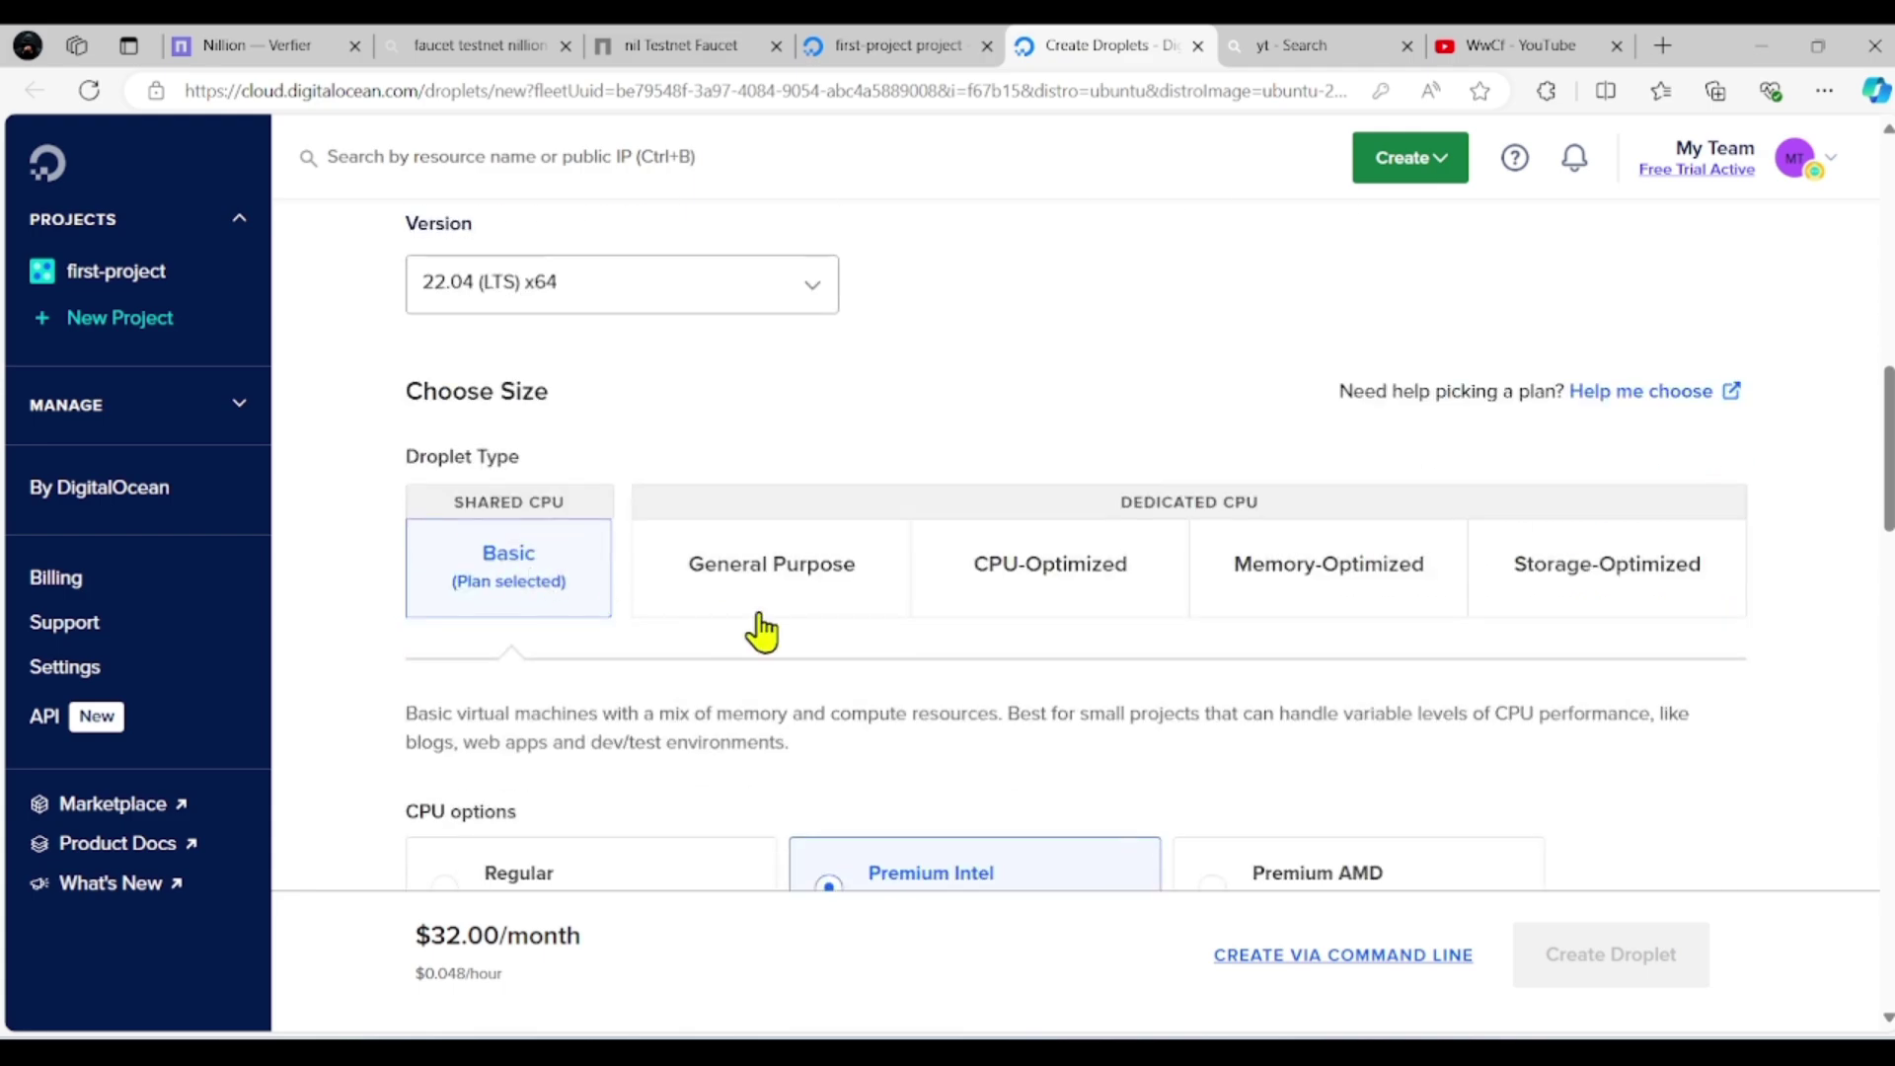
{"action": "scroll", "coordinate": [538, 553], "scroll_direction": "down", "scroll_amount": 3}
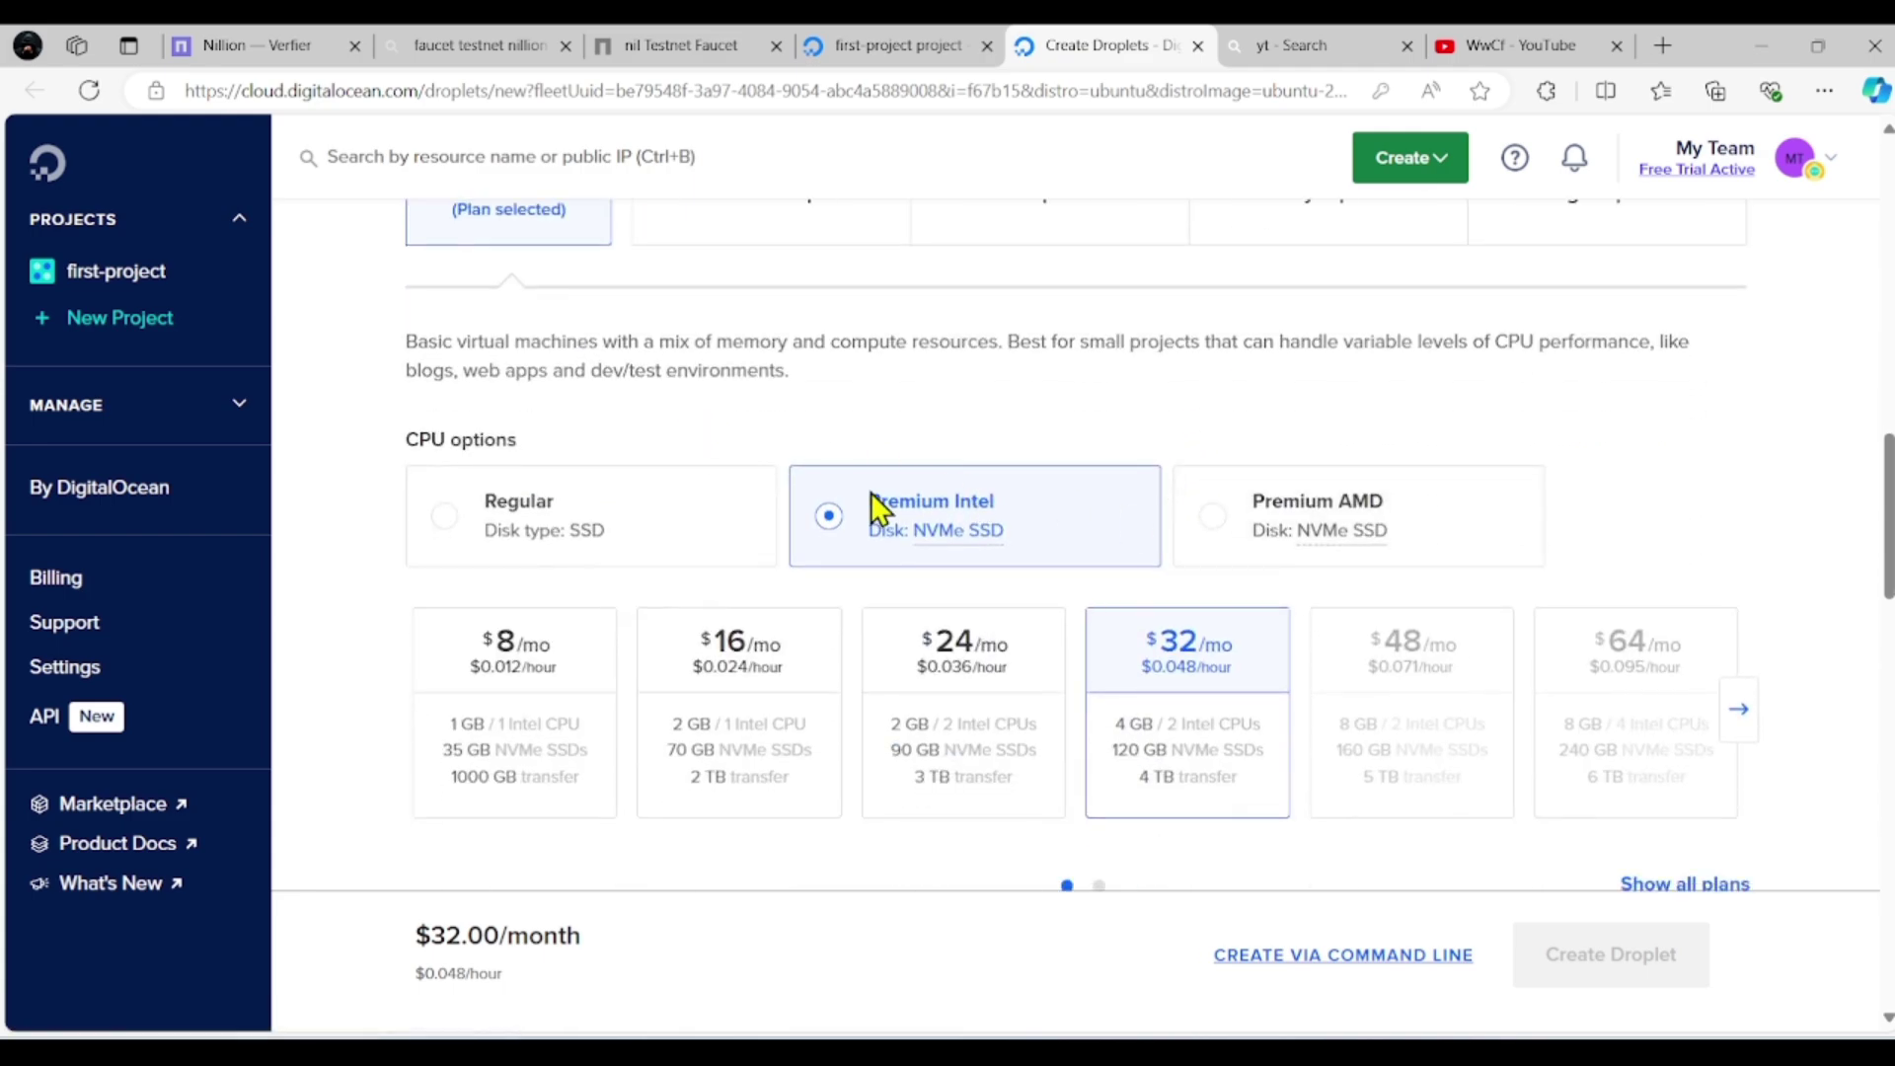
{"action": "left_click", "coordinate": [1332, 543]}
{"action": "scroll", "coordinate": [987, 573], "scroll_direction": "down", "scroll_amount": 1}
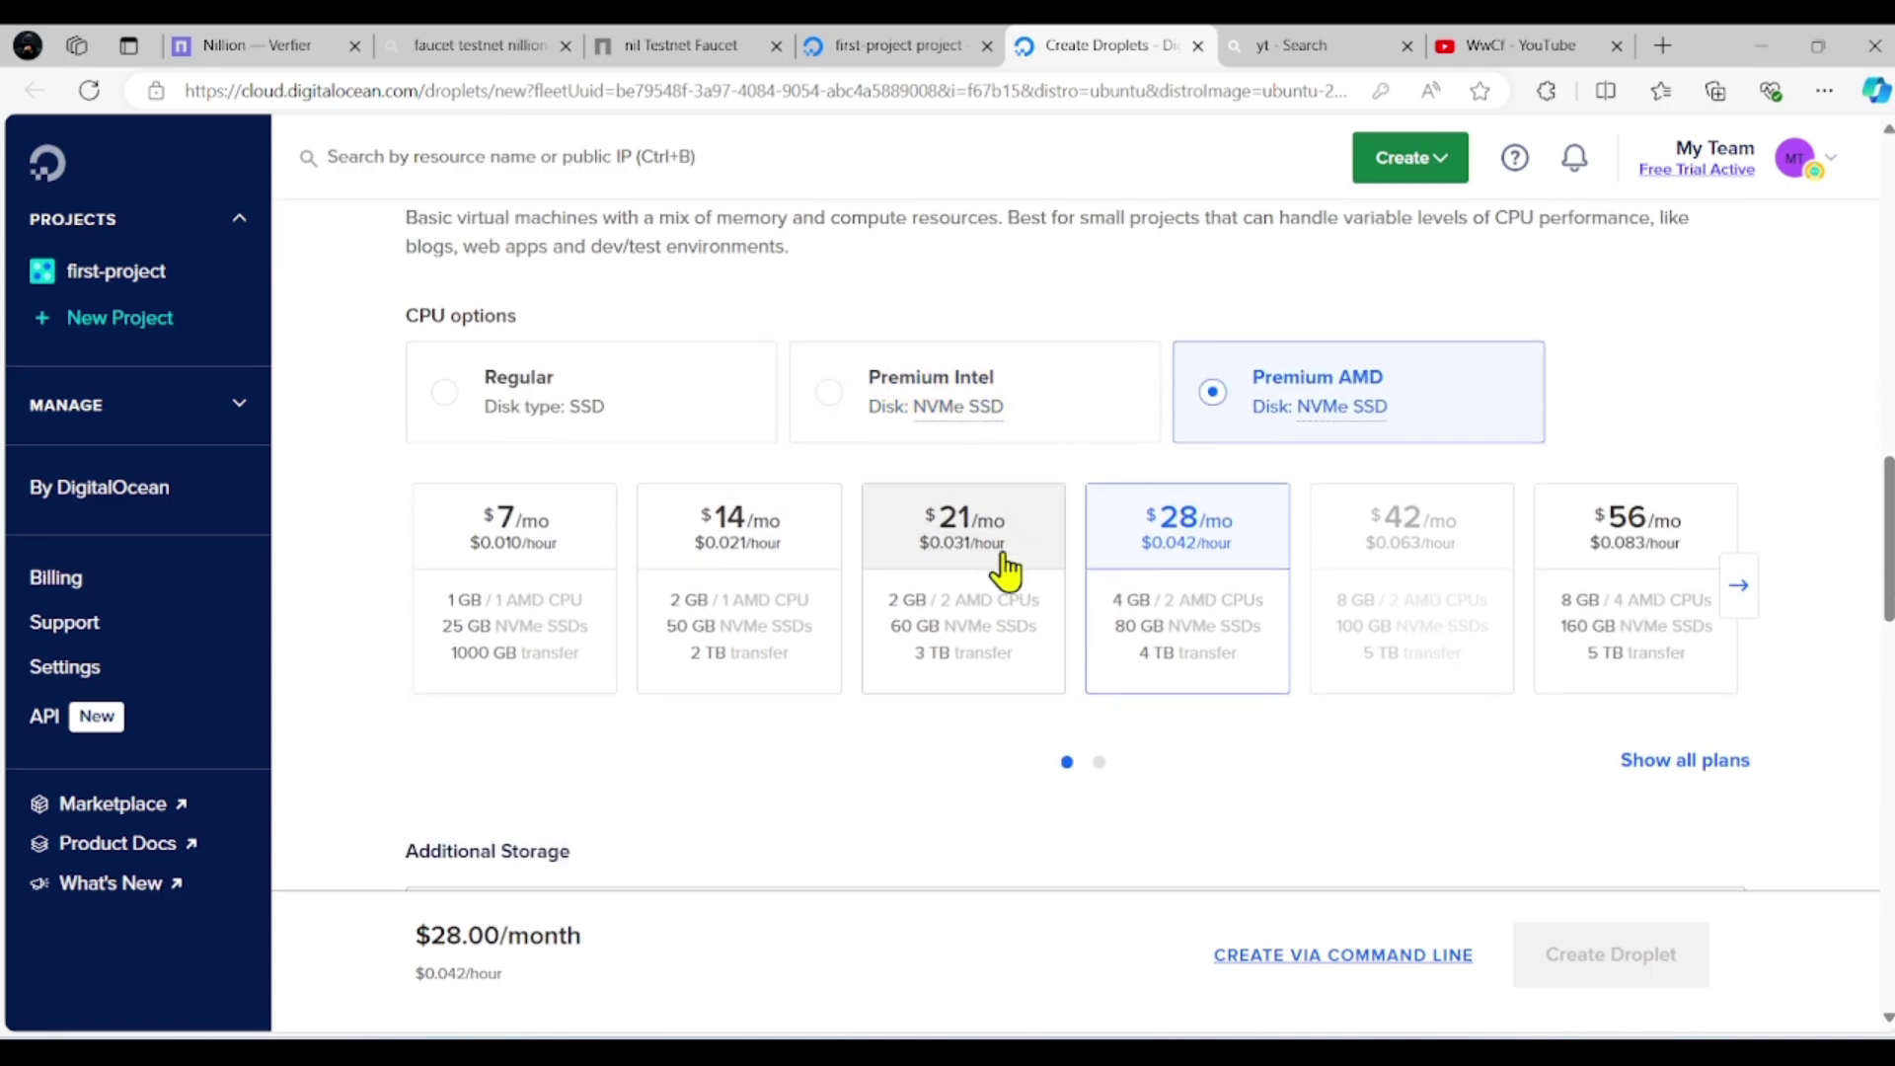
Step: Compare the Premium Intel plans with the Premium AMD plans, ending on Premium AMD
{"action": "left_click", "coordinate": [972, 425]}
{"action": "left_click", "coordinate": [1333, 433]}
{"action": "left_click", "coordinate": [1001, 433]}
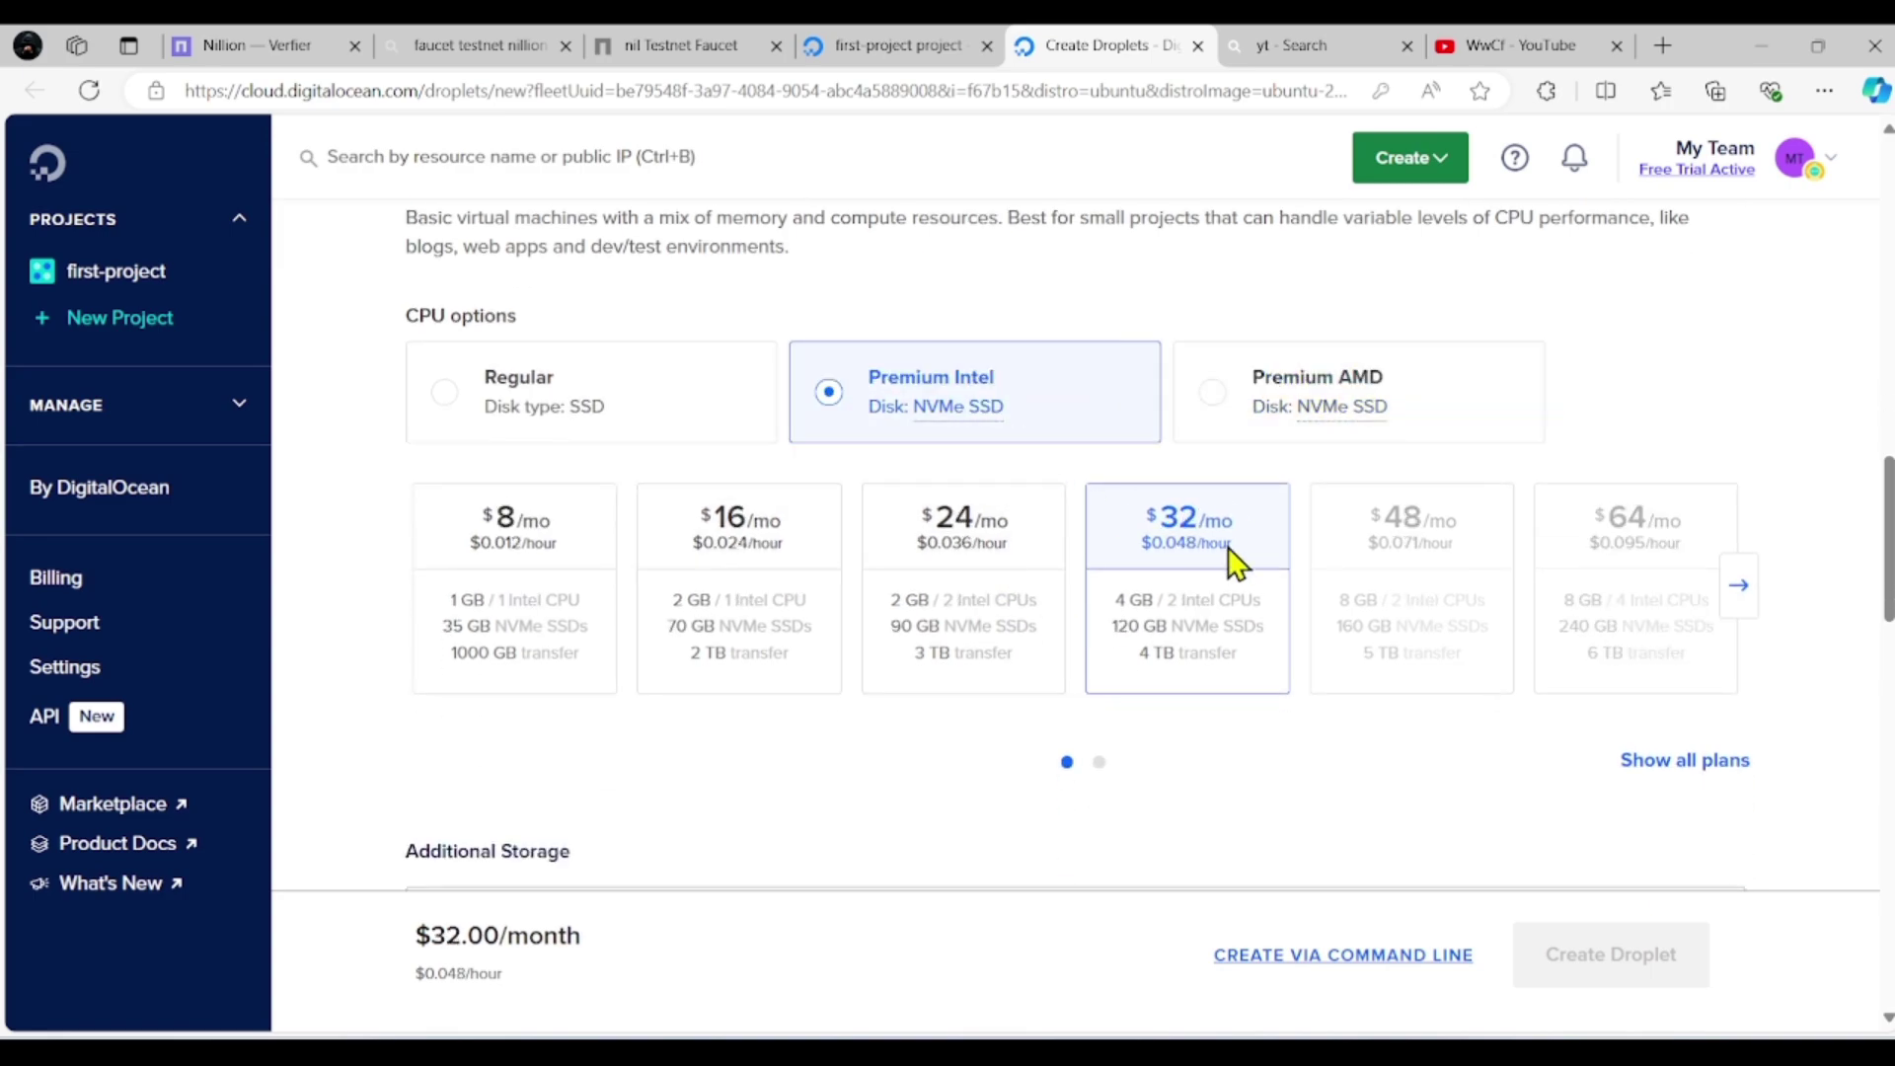
{"action": "left_click", "coordinate": [1341, 390]}
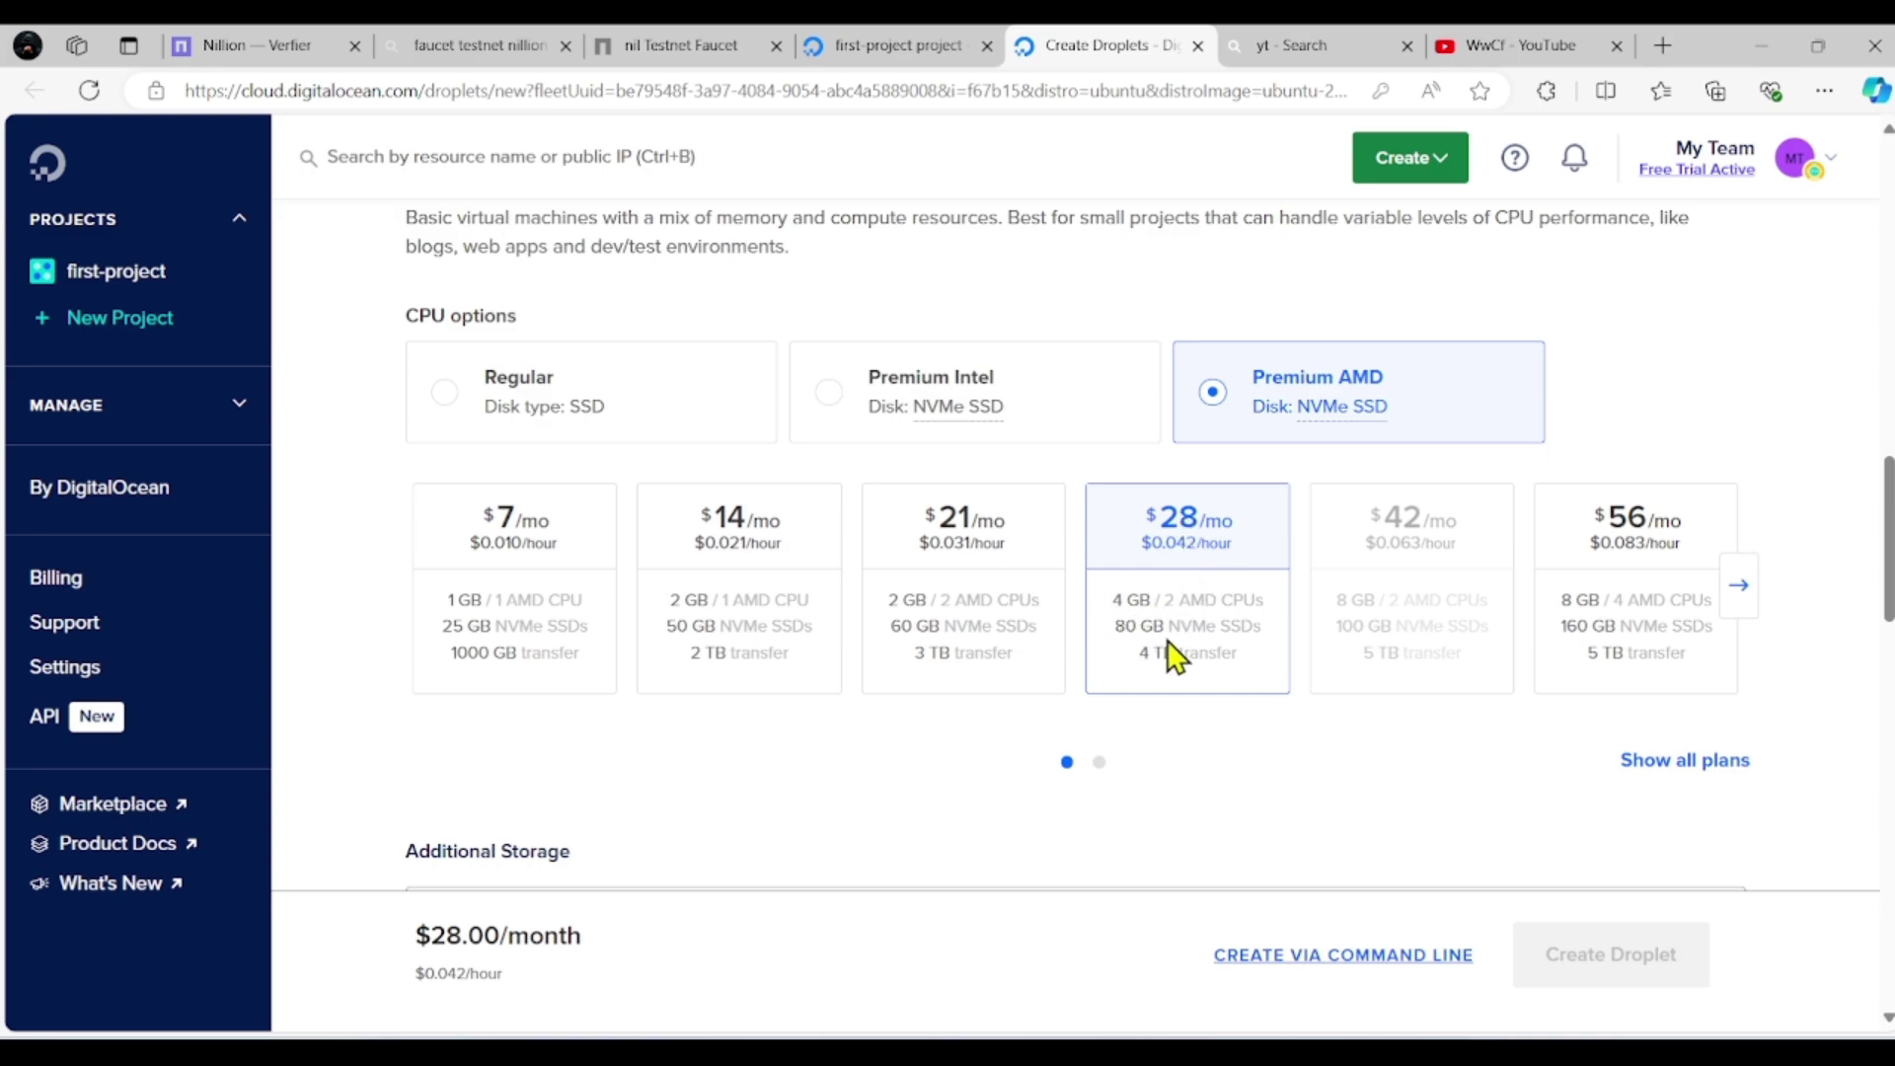
{"action": "scroll", "coordinate": [1202, 679], "scroll_direction": "down", "scroll_amount": 1}
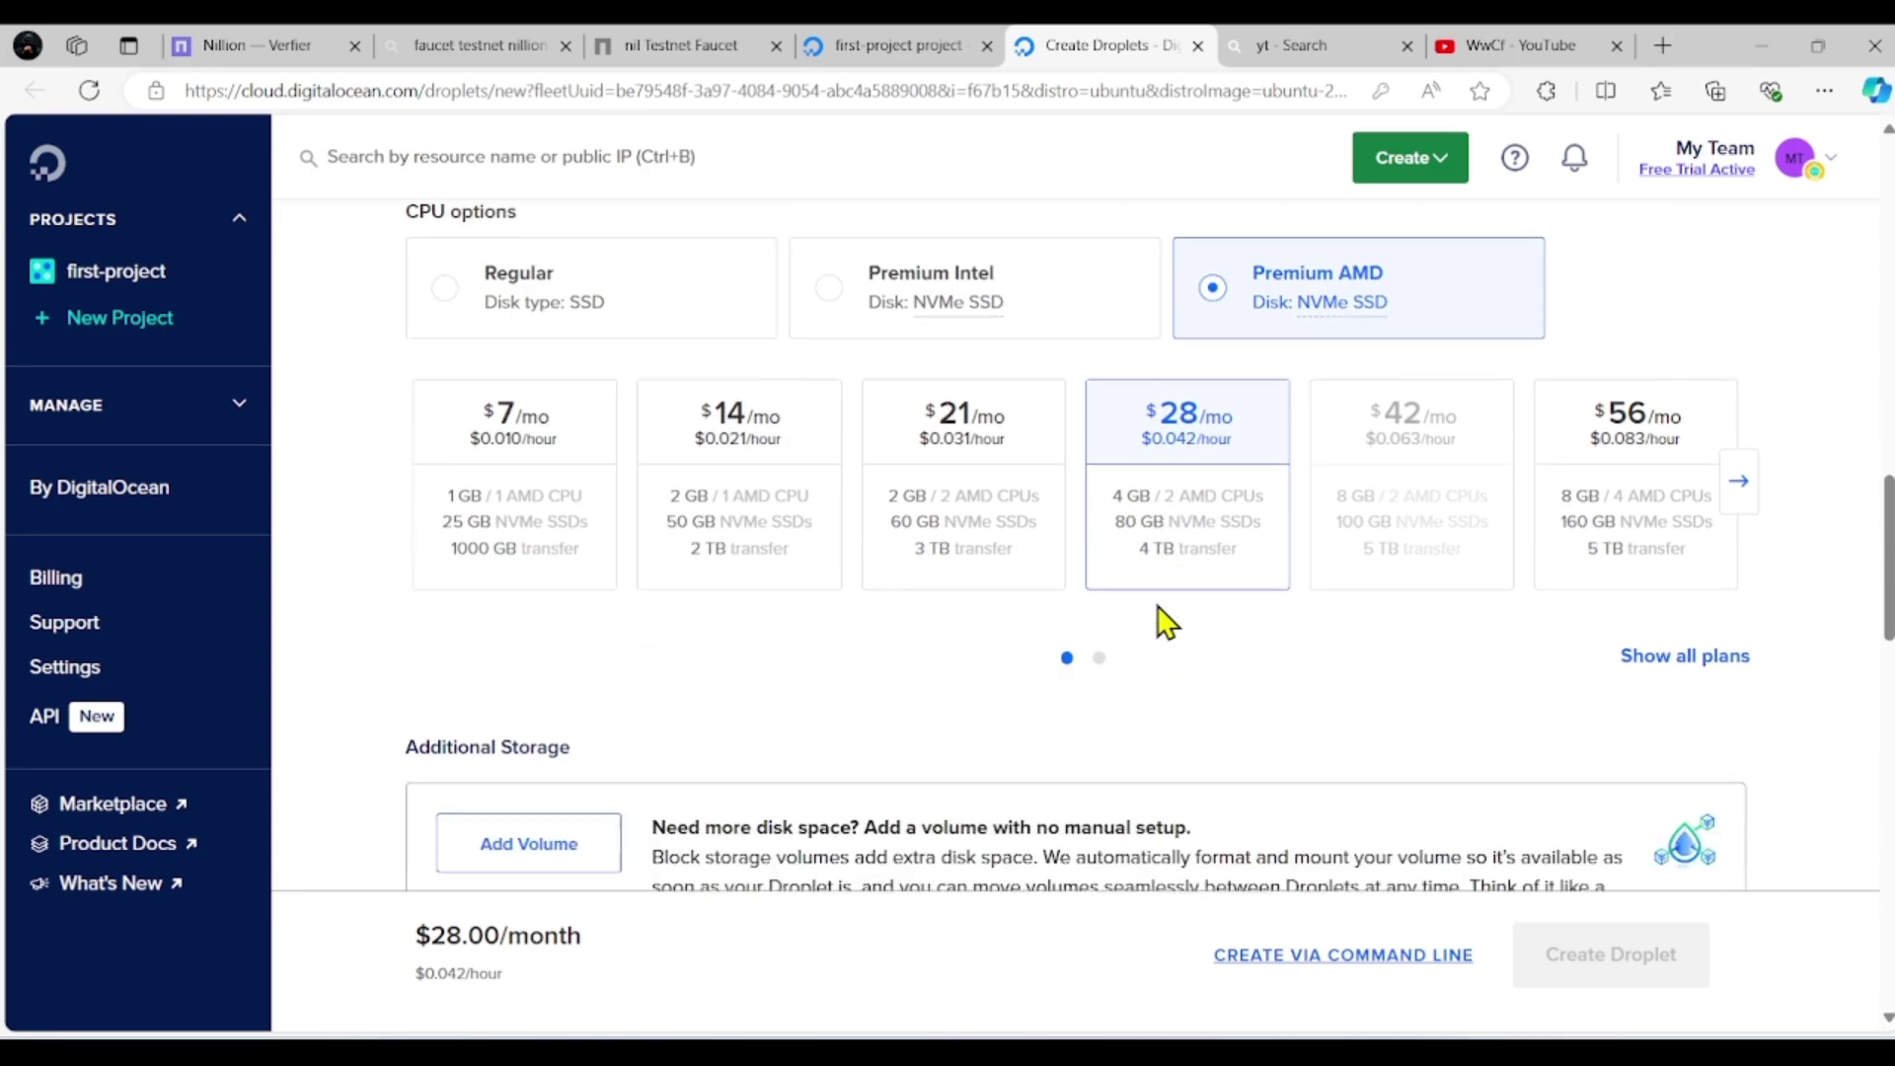
{"action": "left_click", "coordinate": [1030, 278]}
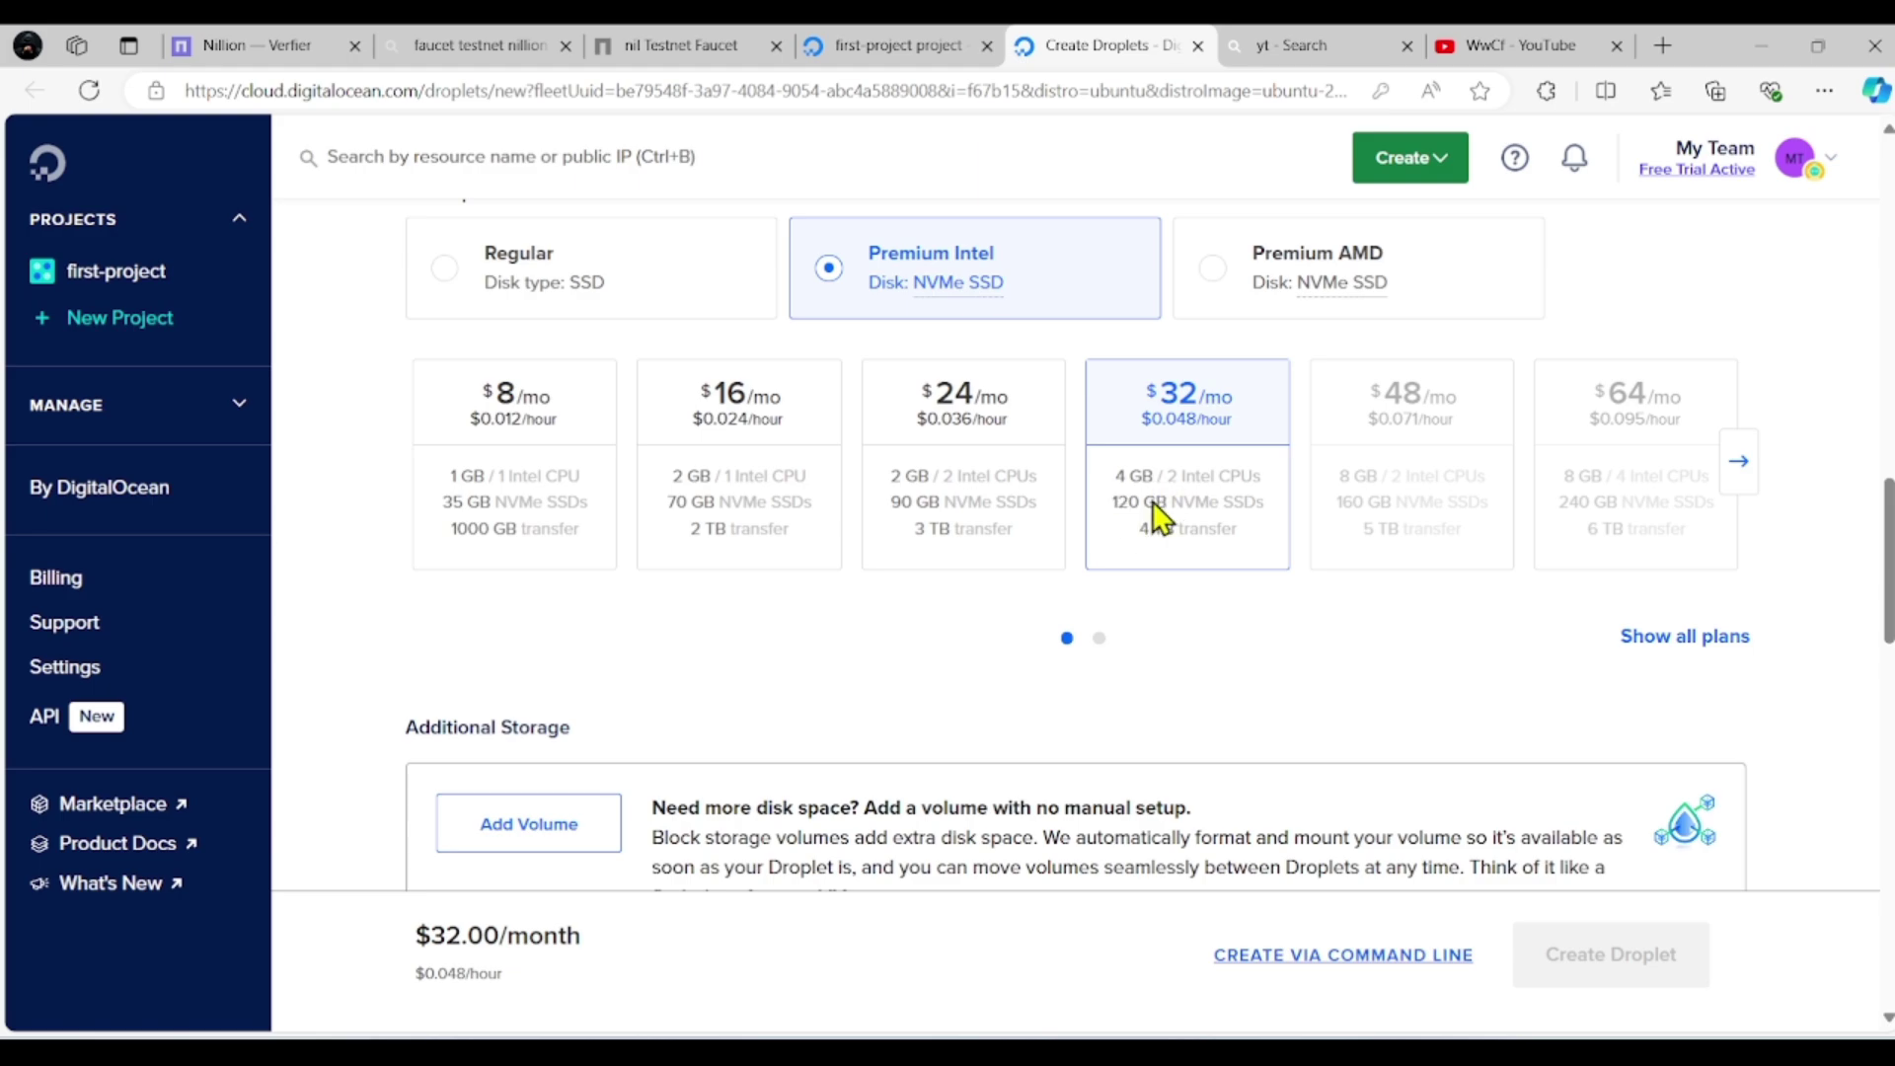
{"action": "left_click", "coordinate": [1279, 268]}
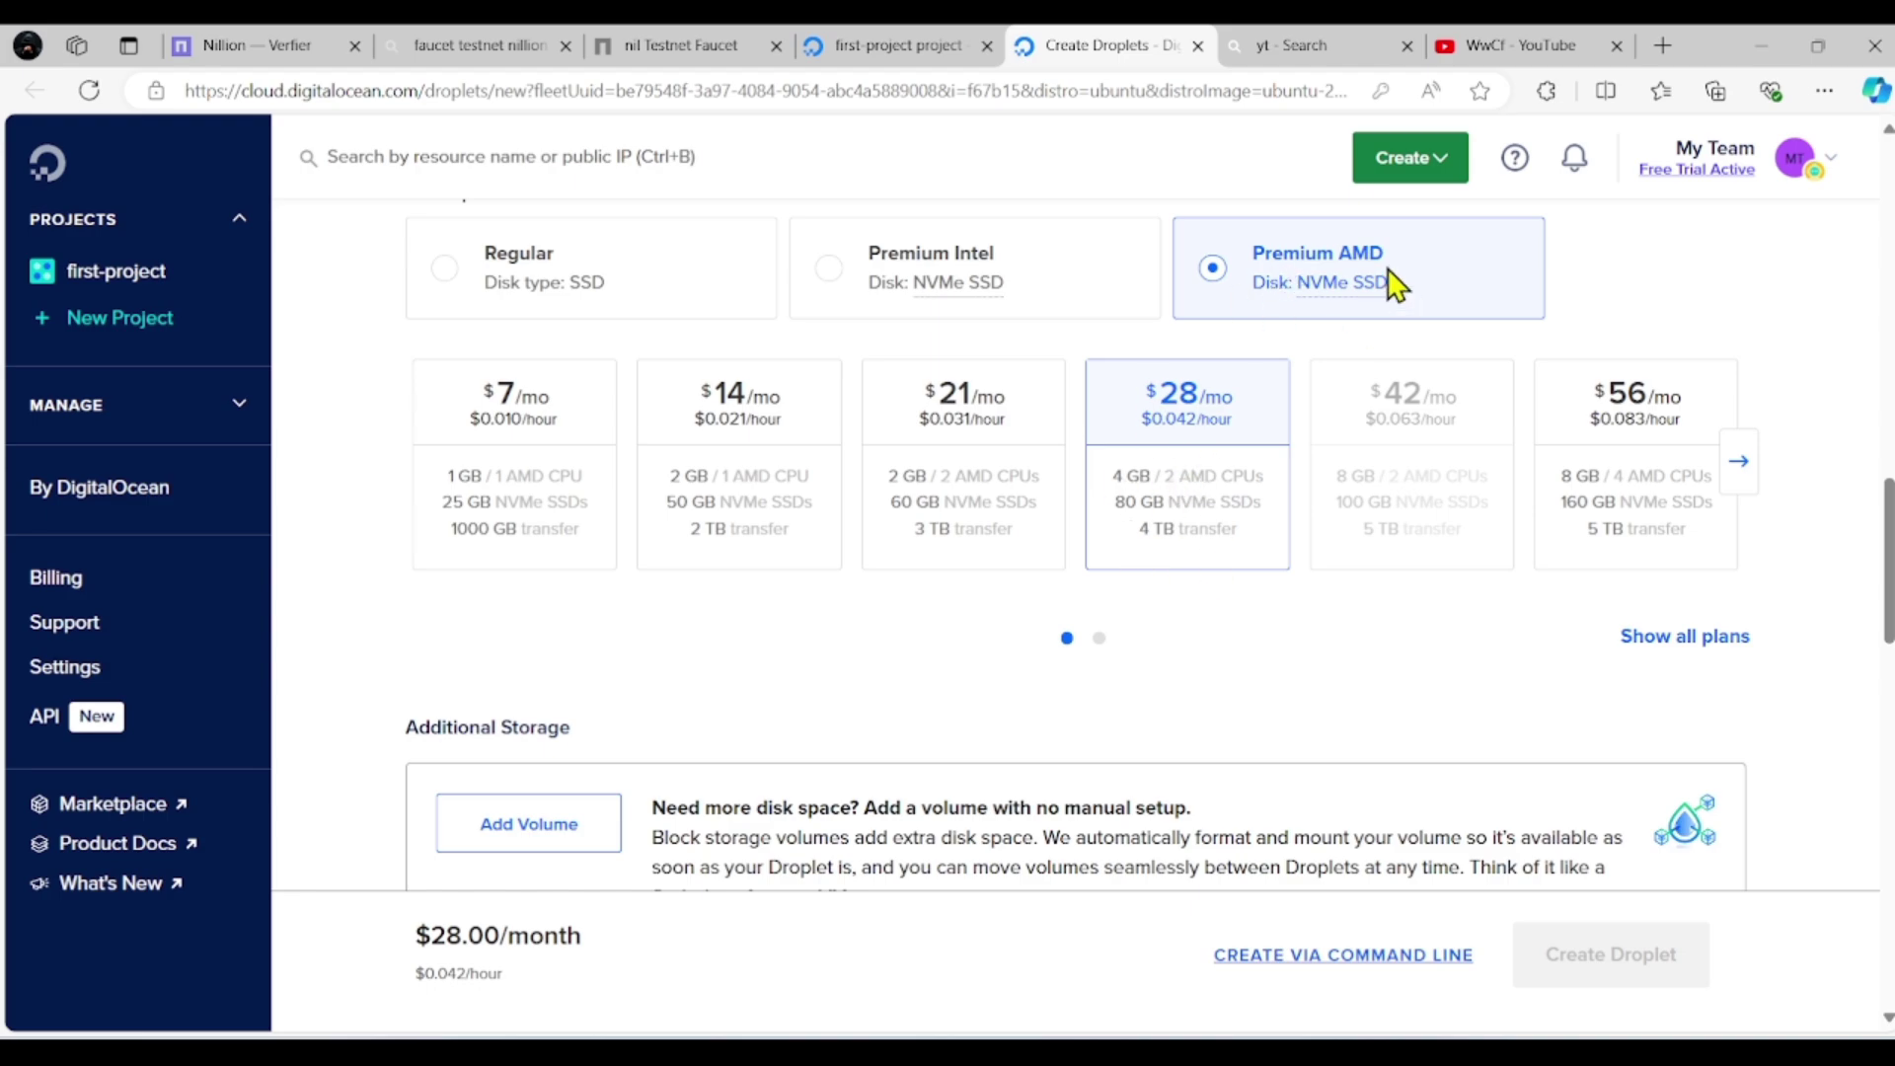
Step: Replace the droplet's default hostname with Allora in the final details
{"action": "scroll", "coordinate": [1394, 285], "scroll_direction": "down", "scroll_amount": 10}
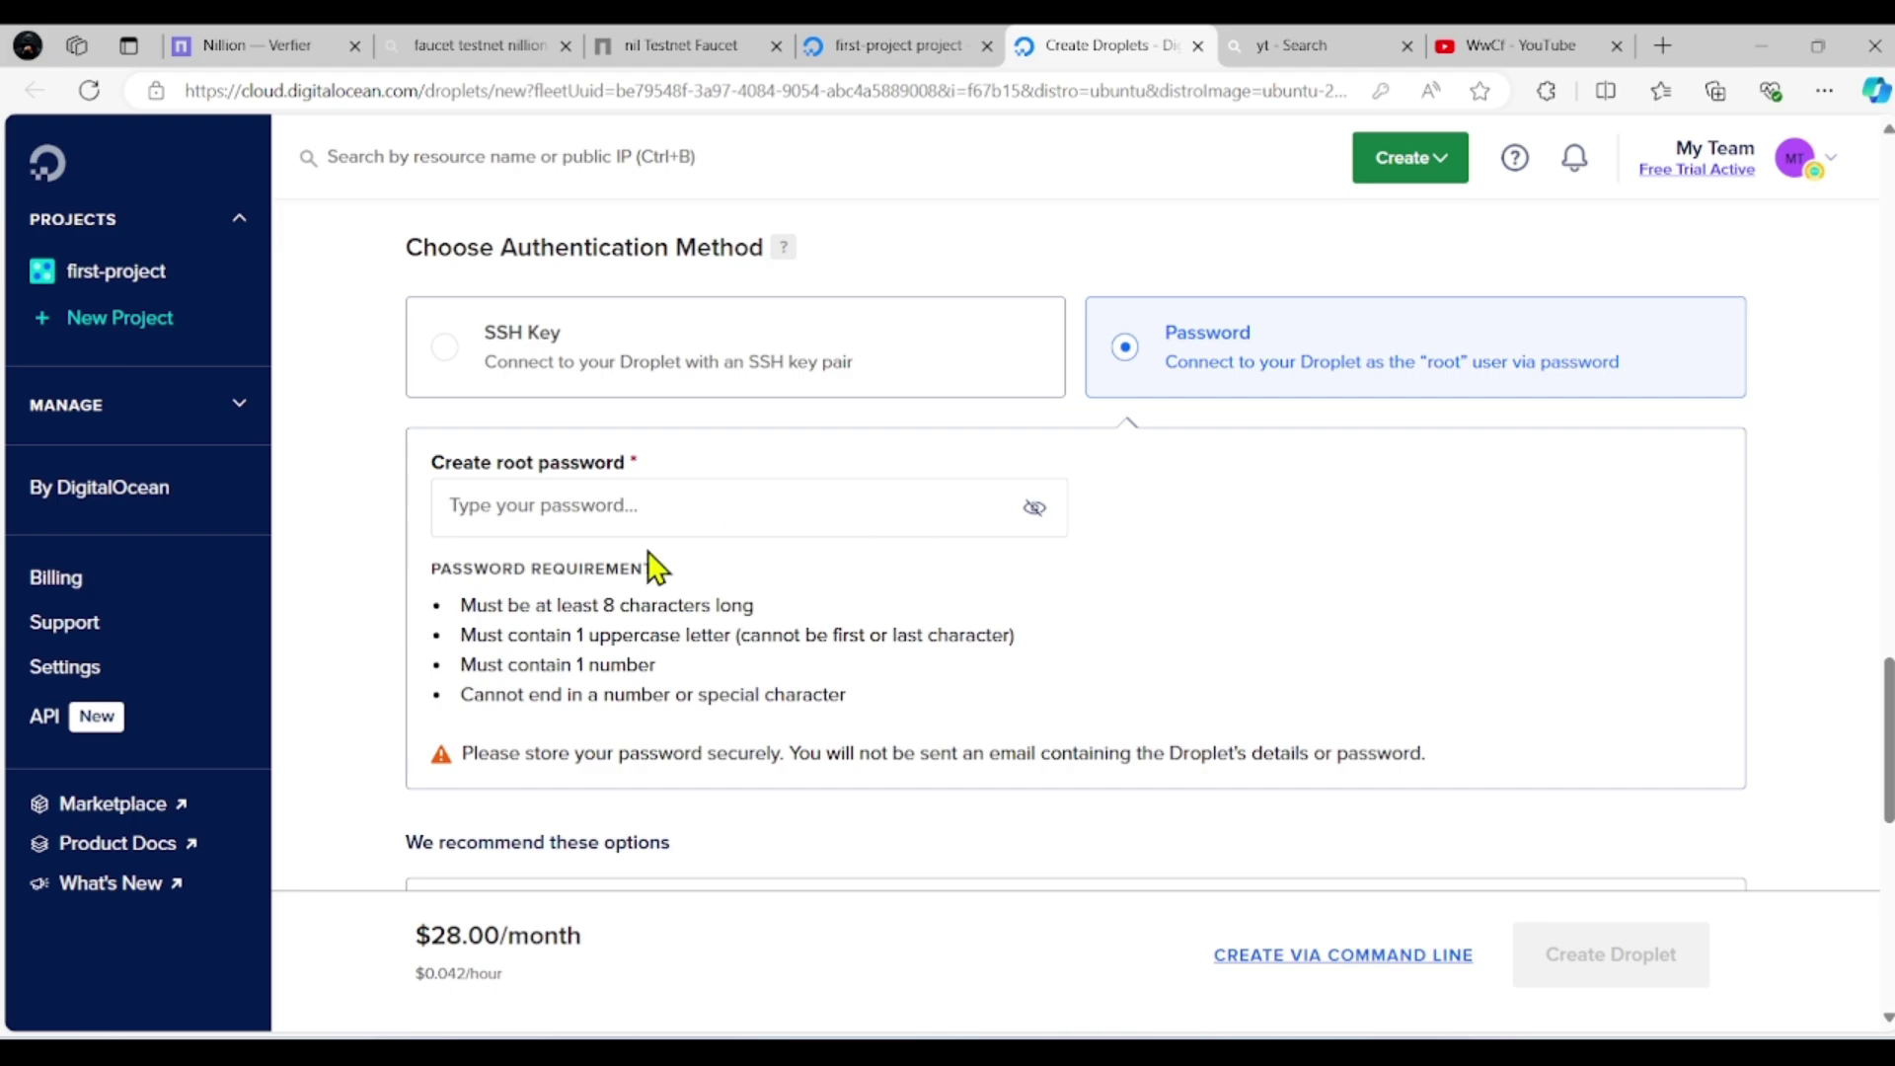
{"action": "scroll", "coordinate": [1235, 732], "scroll_direction": "down", "scroll_amount": 3}
{"action": "scroll", "coordinate": [1142, 652], "scroll_direction": "down", "scroll_amount": 5}
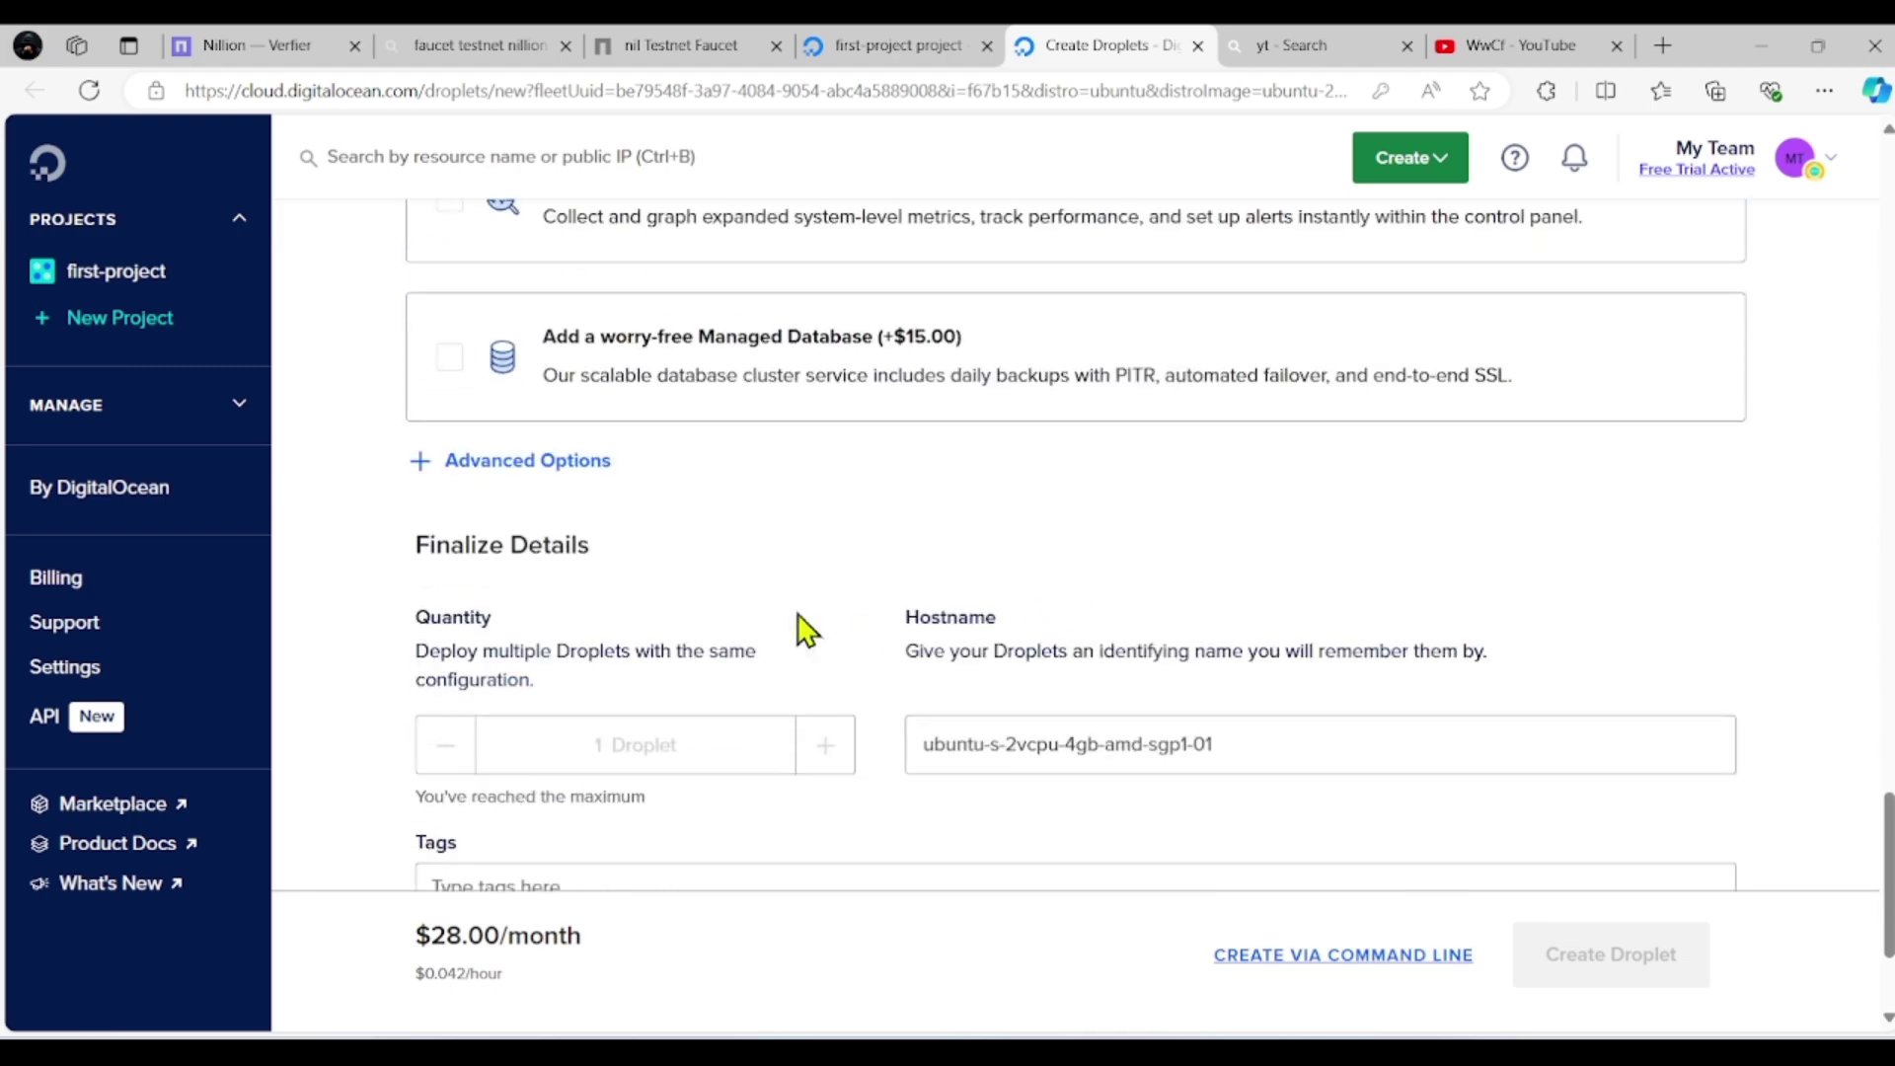
{"action": "scroll", "coordinate": [969, 574], "scroll_direction": "down", "scroll_amount": 3}
{"action": "left_click_drag", "start_coordinate": [918, 498], "coordinate": [1248, 504]}
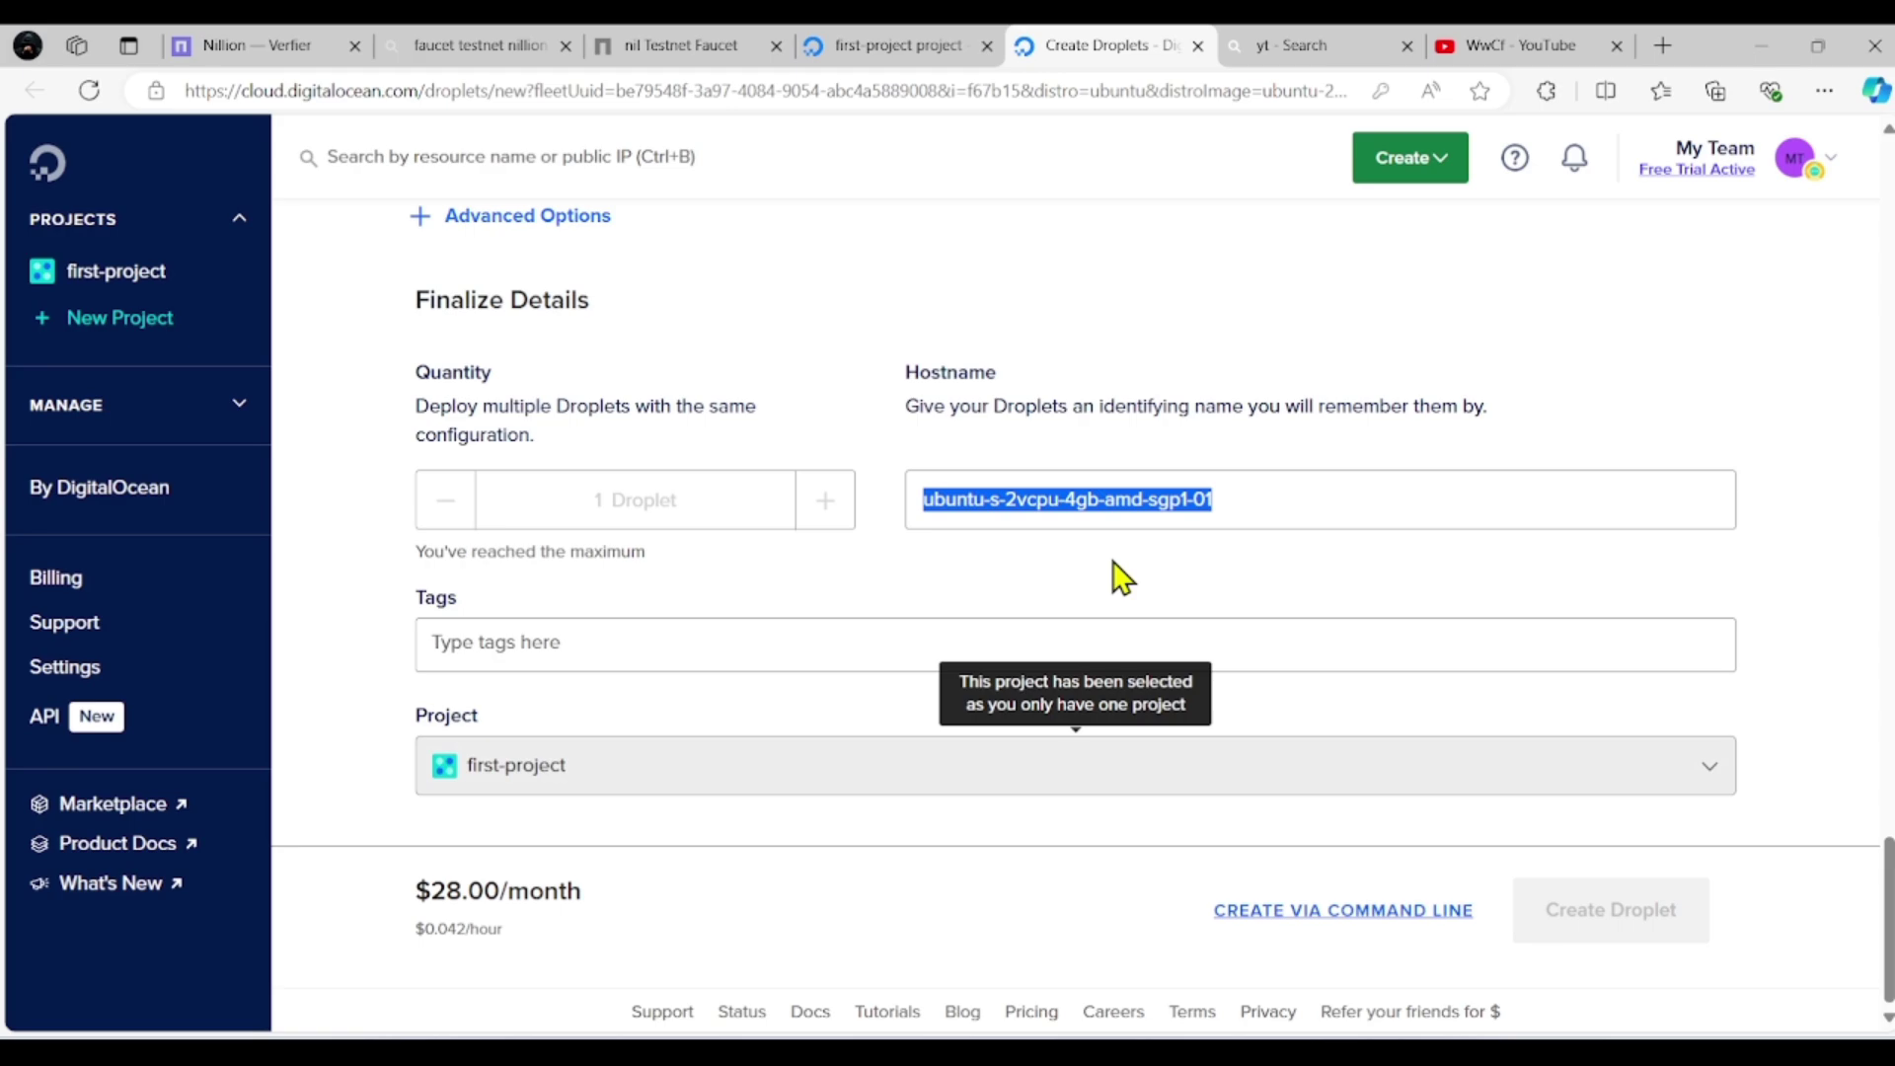
{"action": "type", "text": "Allo"}
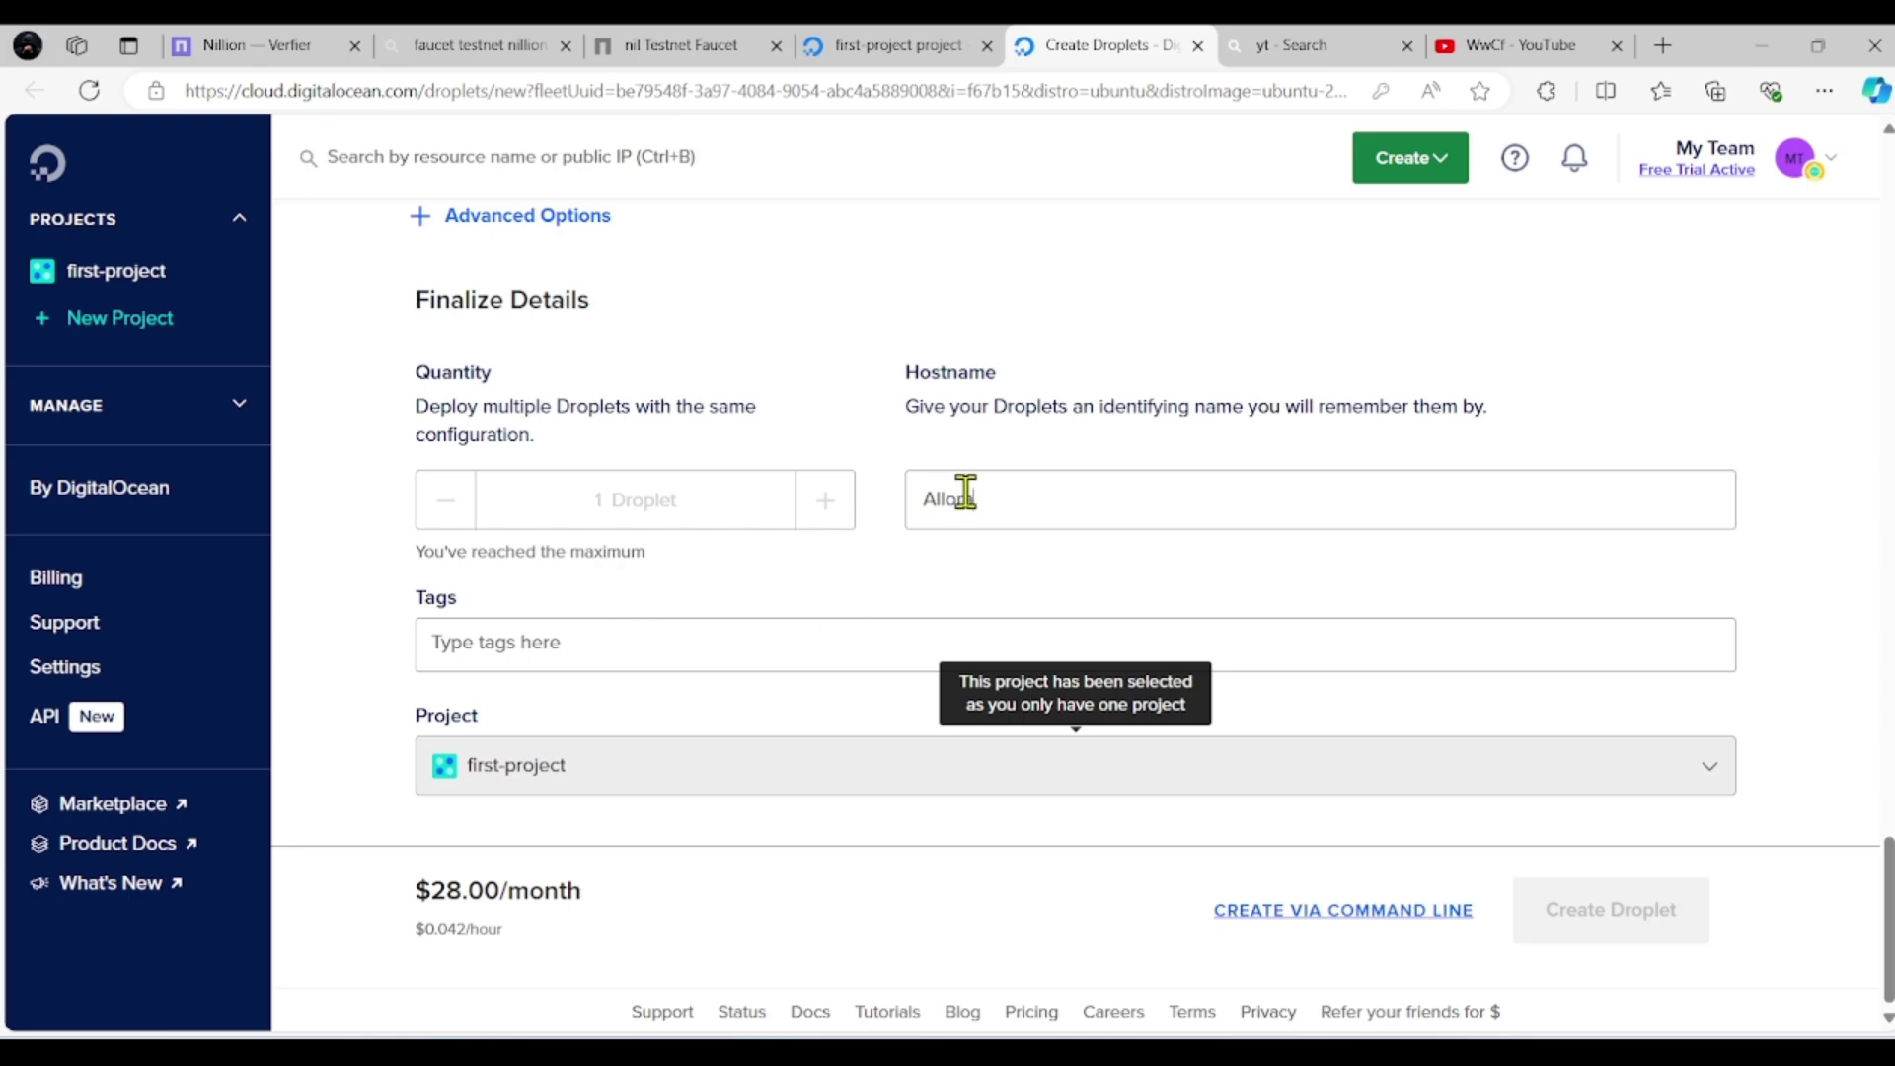
Step: Copy the hostname Allora and add it as the droplet's tag
{"action": "left_click_drag", "start_coordinate": [969, 499], "coordinate": [918, 509]}
{"action": "key", "text": "ctrl+c"}
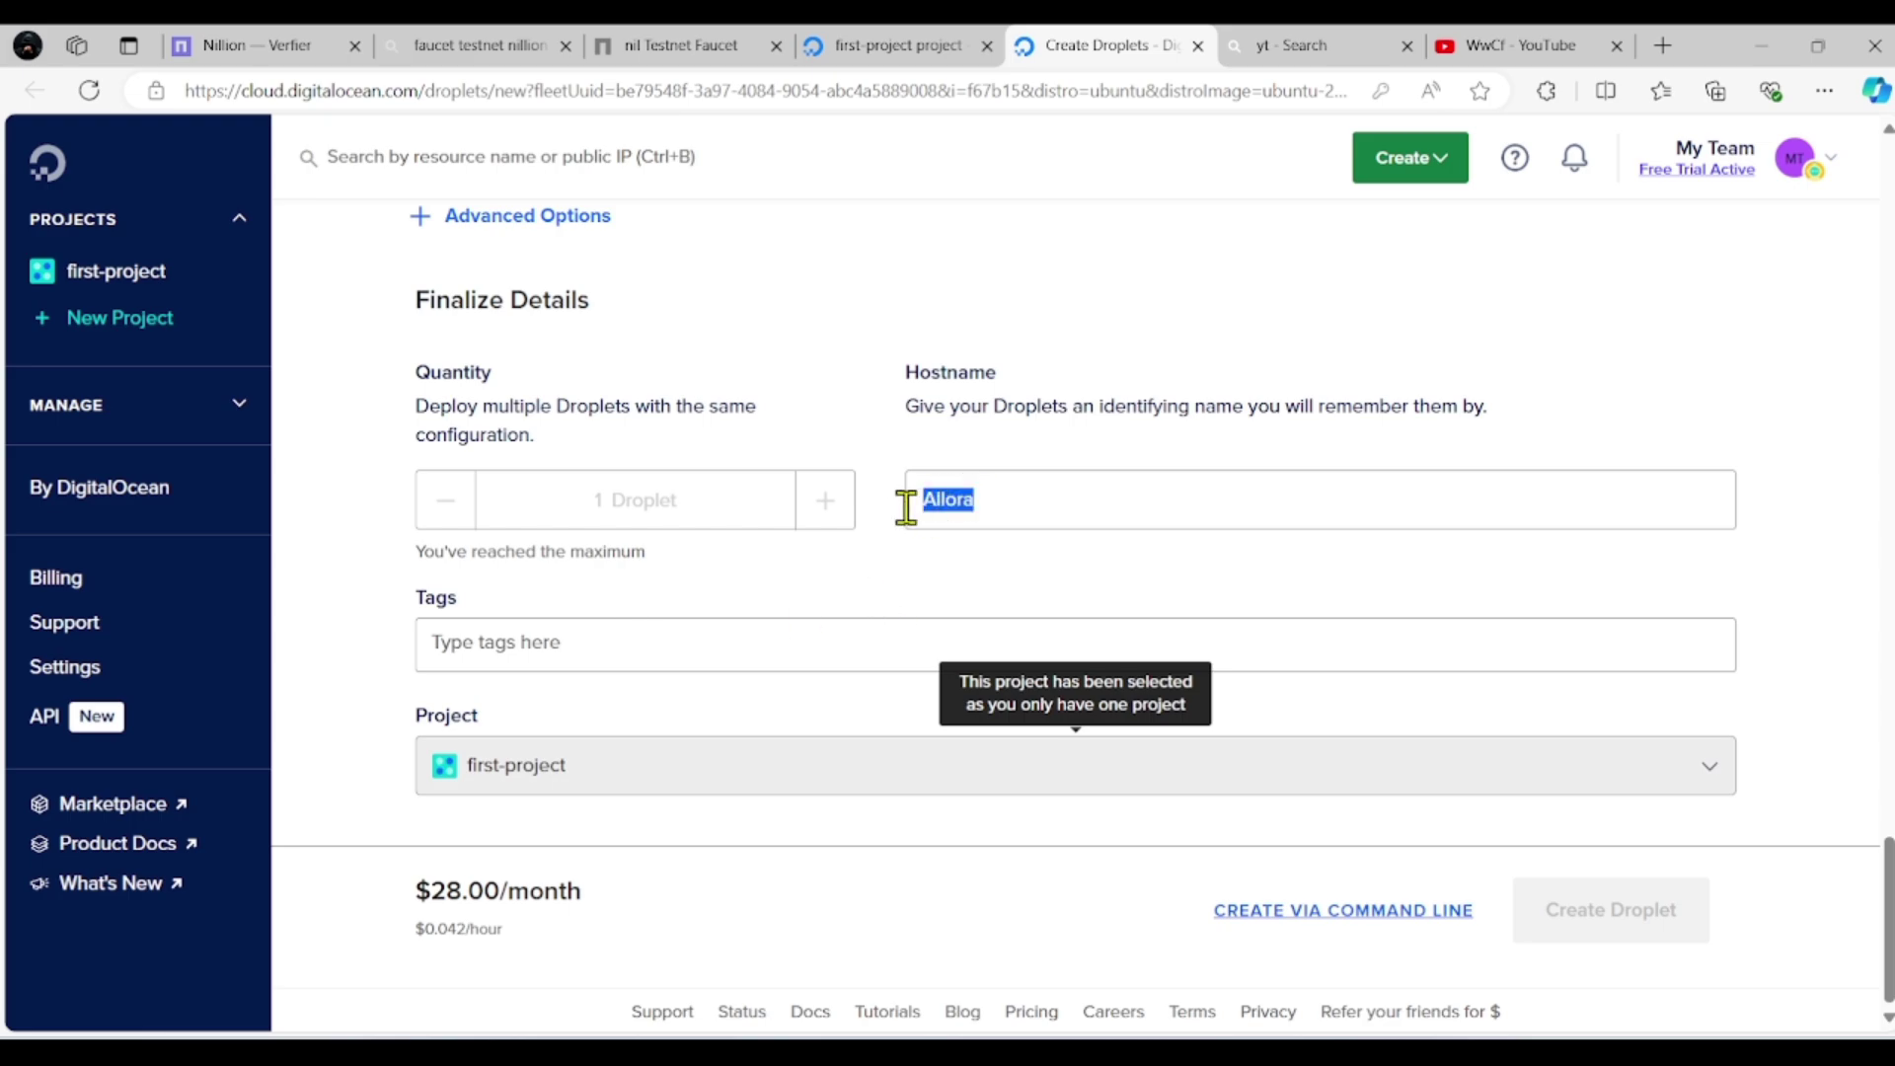
{"action": "left_click", "coordinate": [945, 553]}
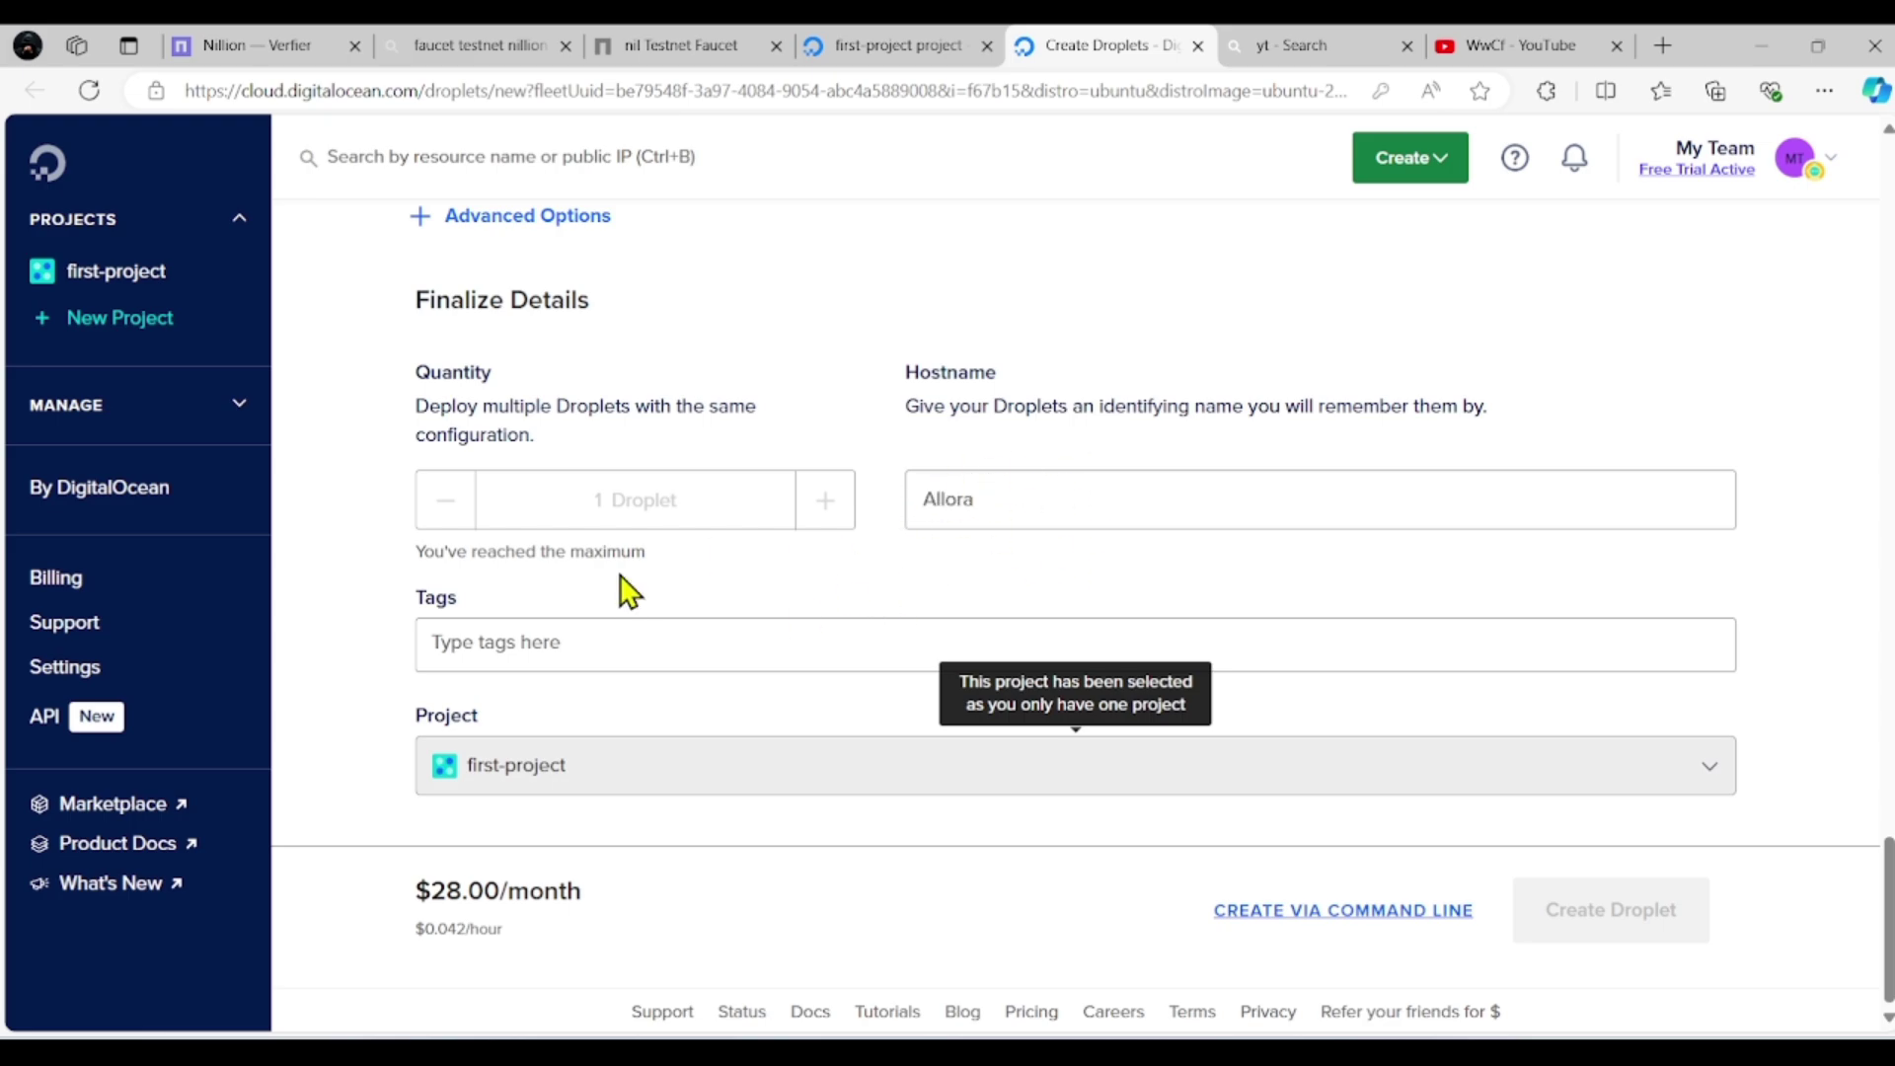
{"action": "left_click", "coordinate": [457, 639]}
{"action": "key", "text": "ctrl+v"}
{"action": "key", "text": "Return"}
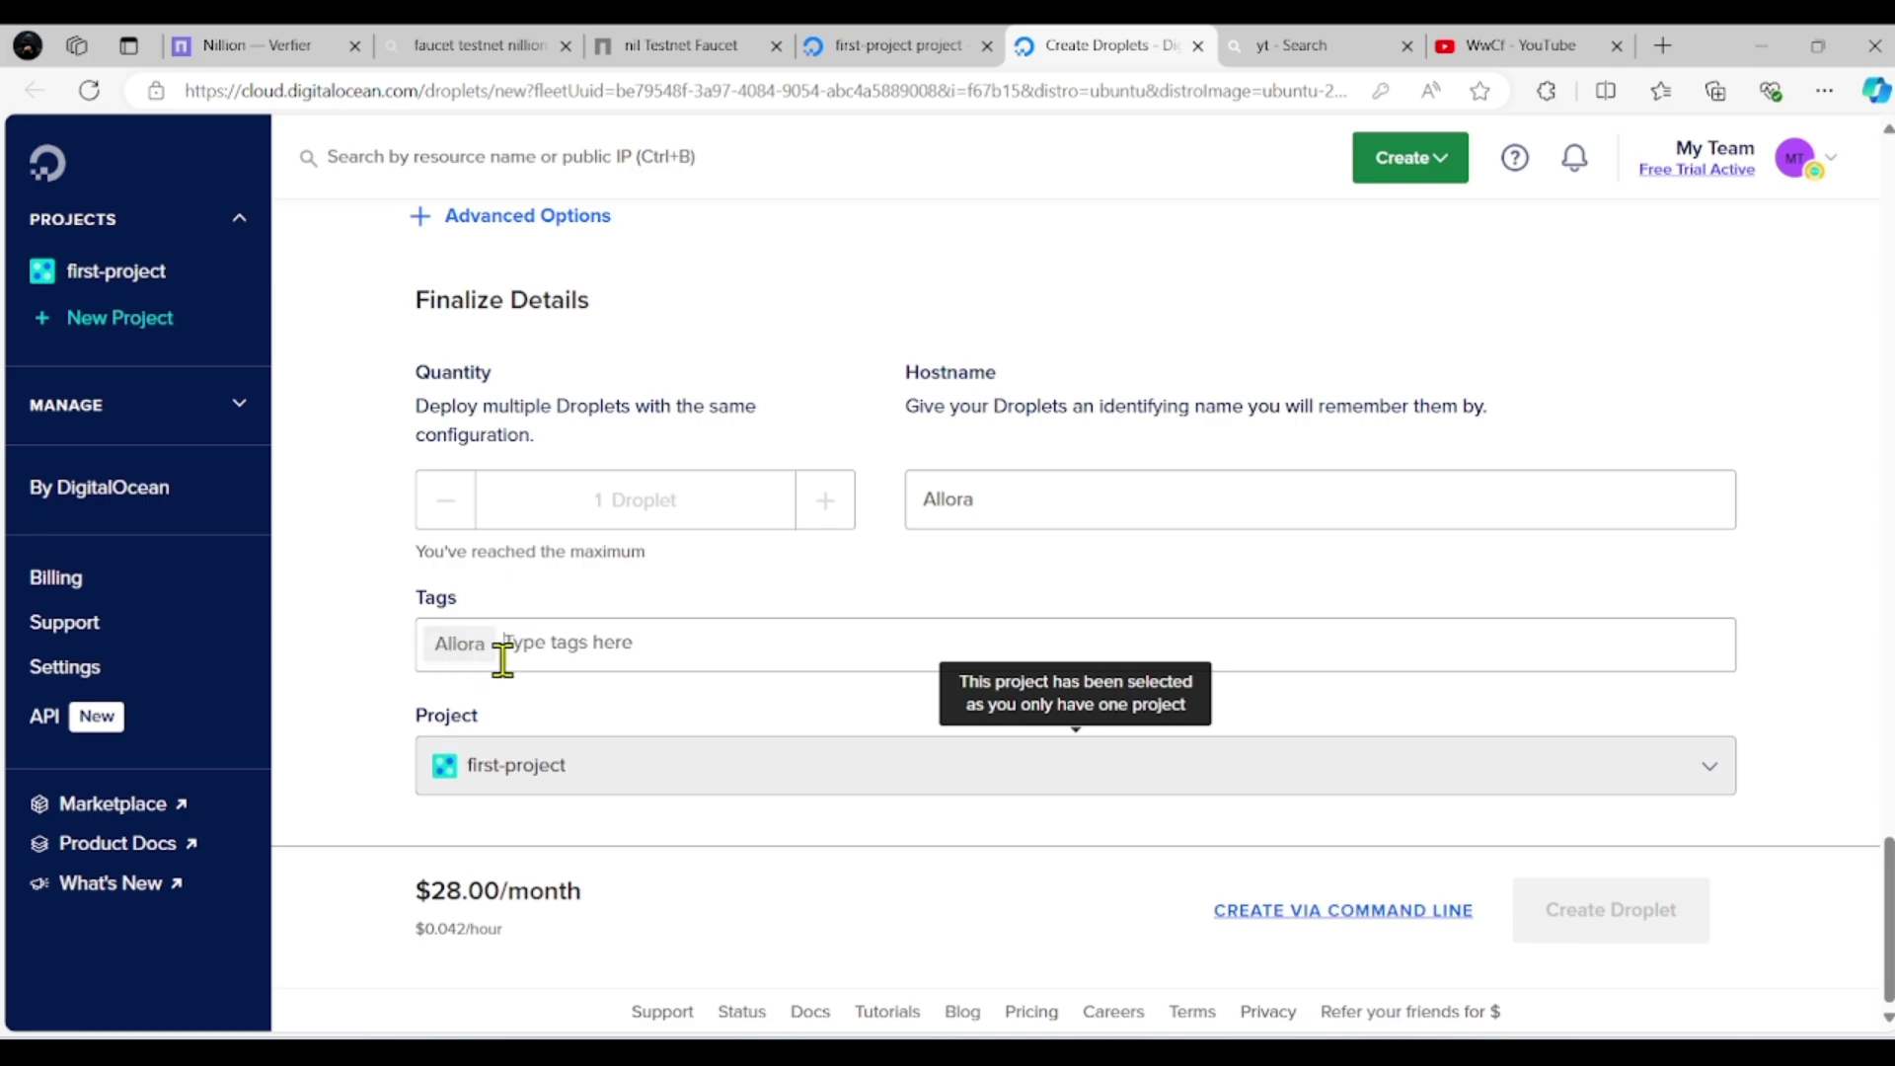
{"action": "scroll", "coordinate": [951, 353], "scroll_direction": "up", "scroll_amount": 1}
{"action": "scroll", "coordinate": [951, 353], "scroll_direction": "down", "scroll_amount": 1}
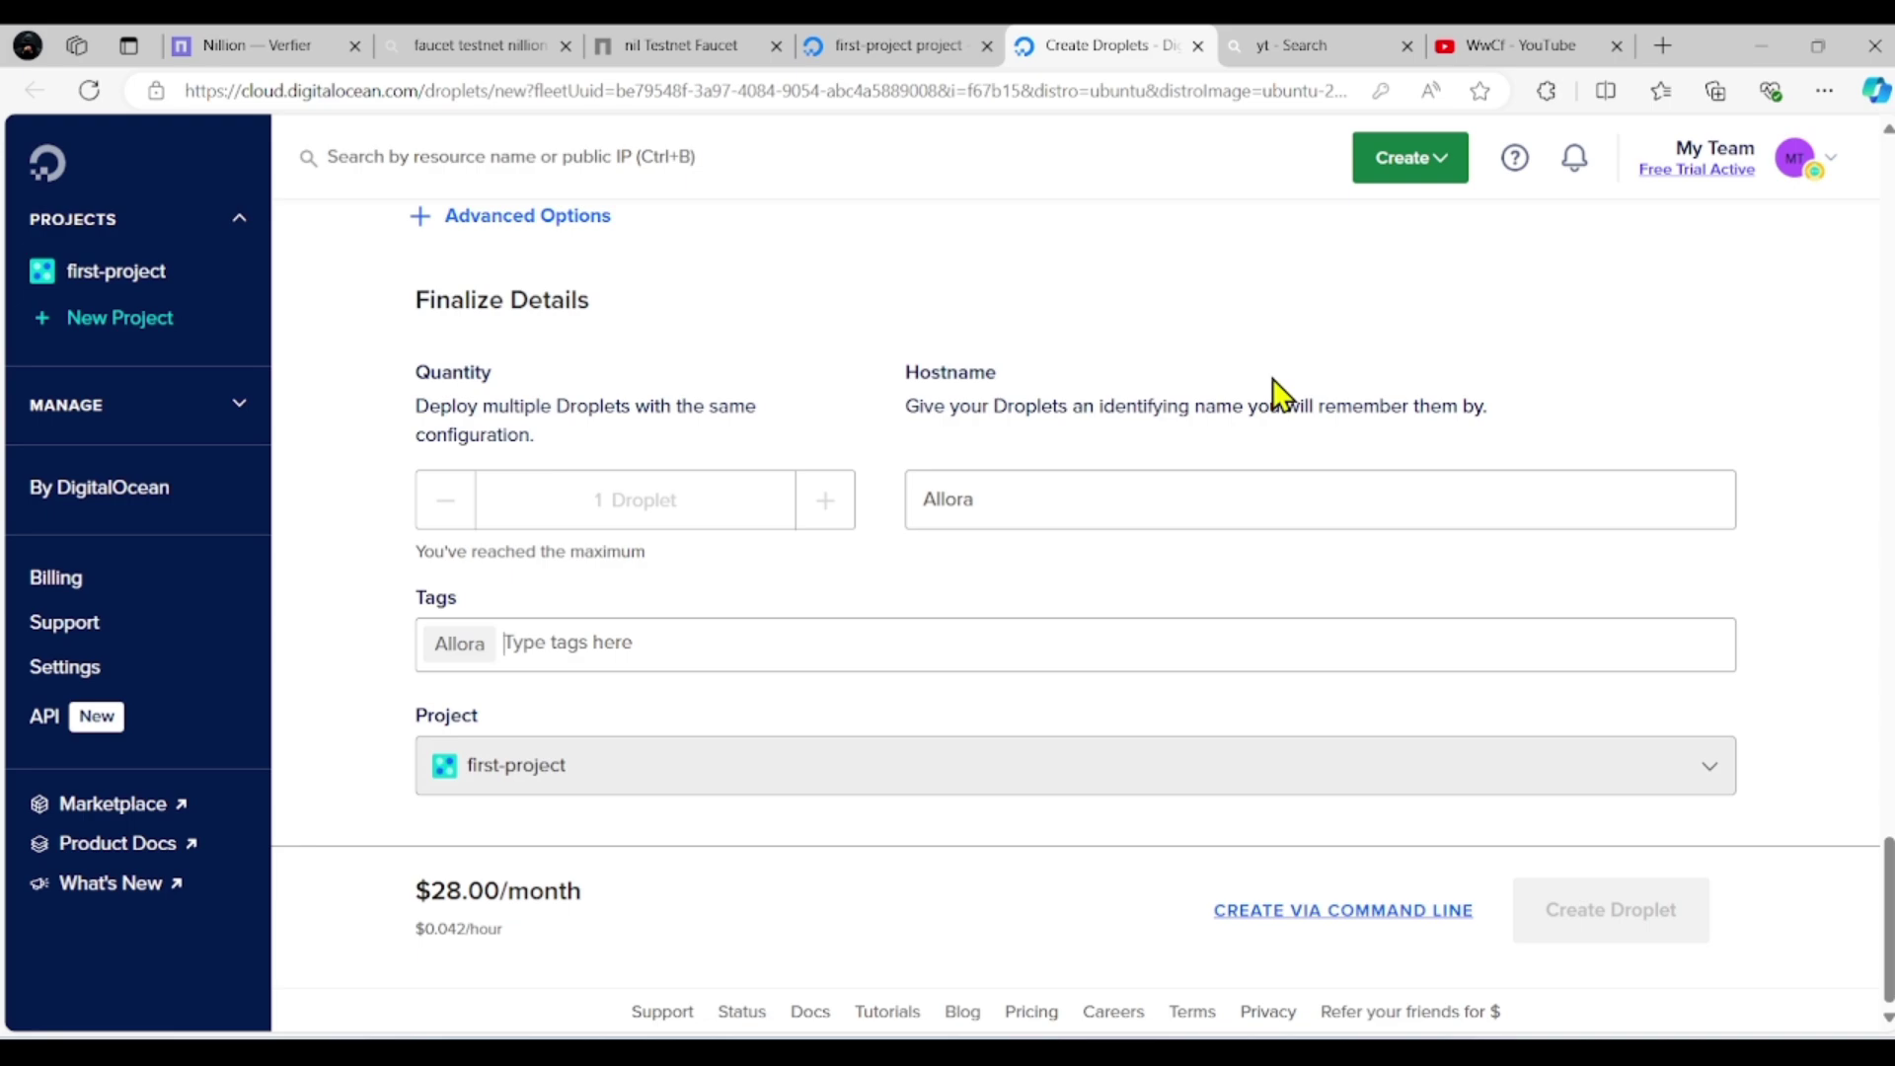
Step: Check the Allora droplet's IP address in the first-project resource list
{"action": "key", "text": "ctrl+shift+Tab"}
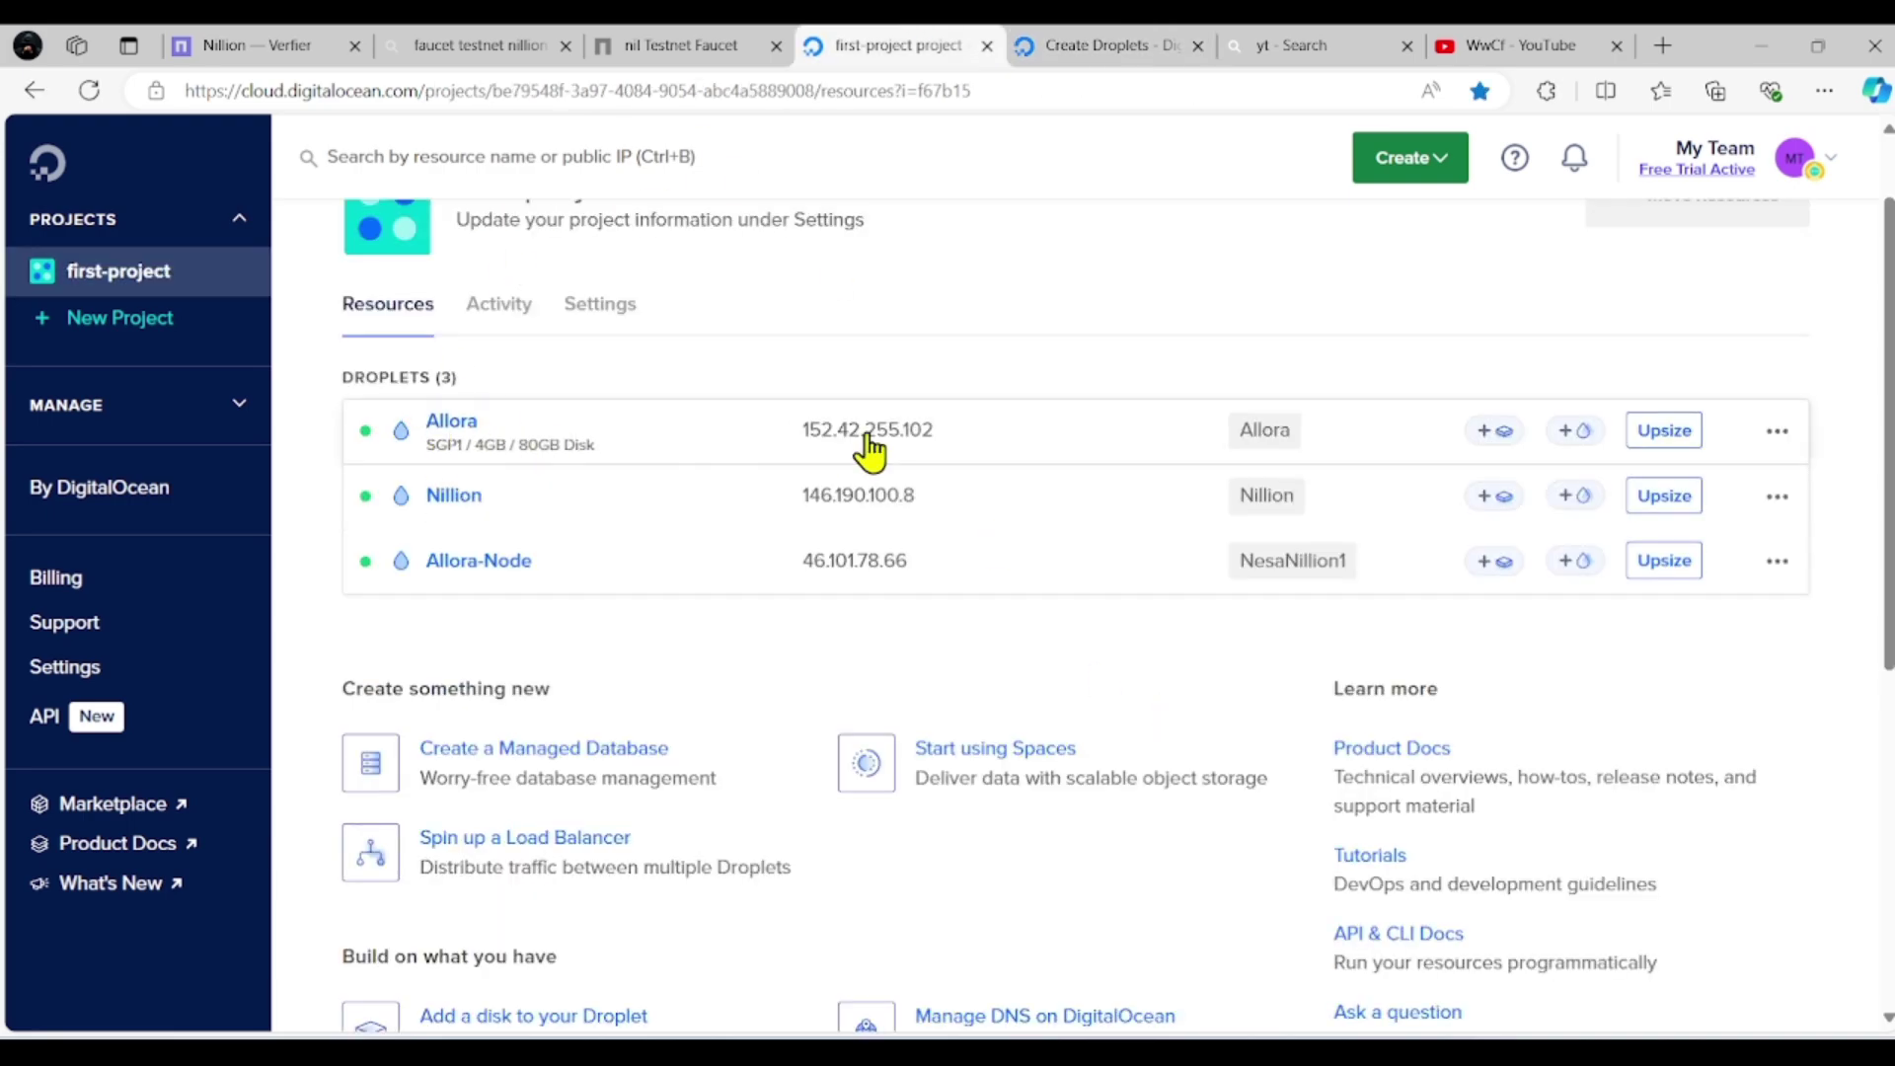
{"action": "left_click", "coordinate": [960, 434]}
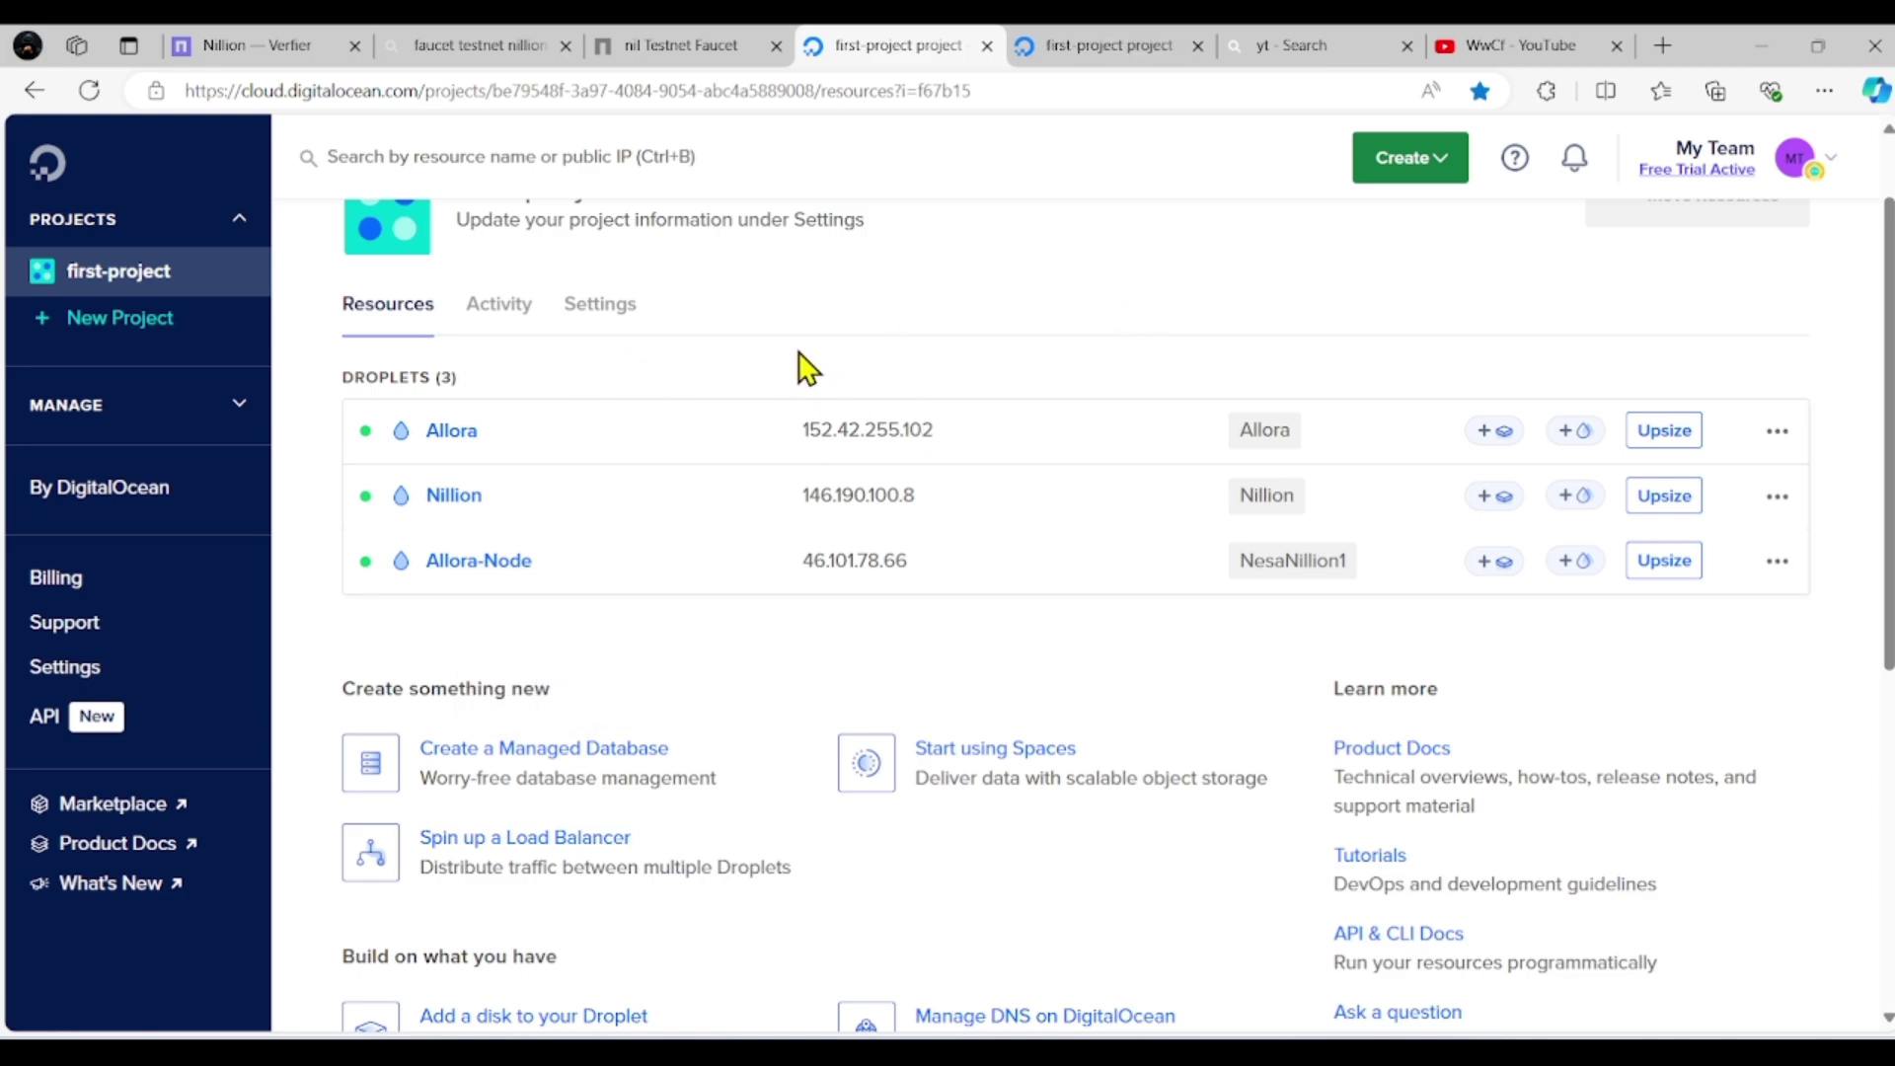
{"action": "mouse_move", "coordinate": [949, 440]}
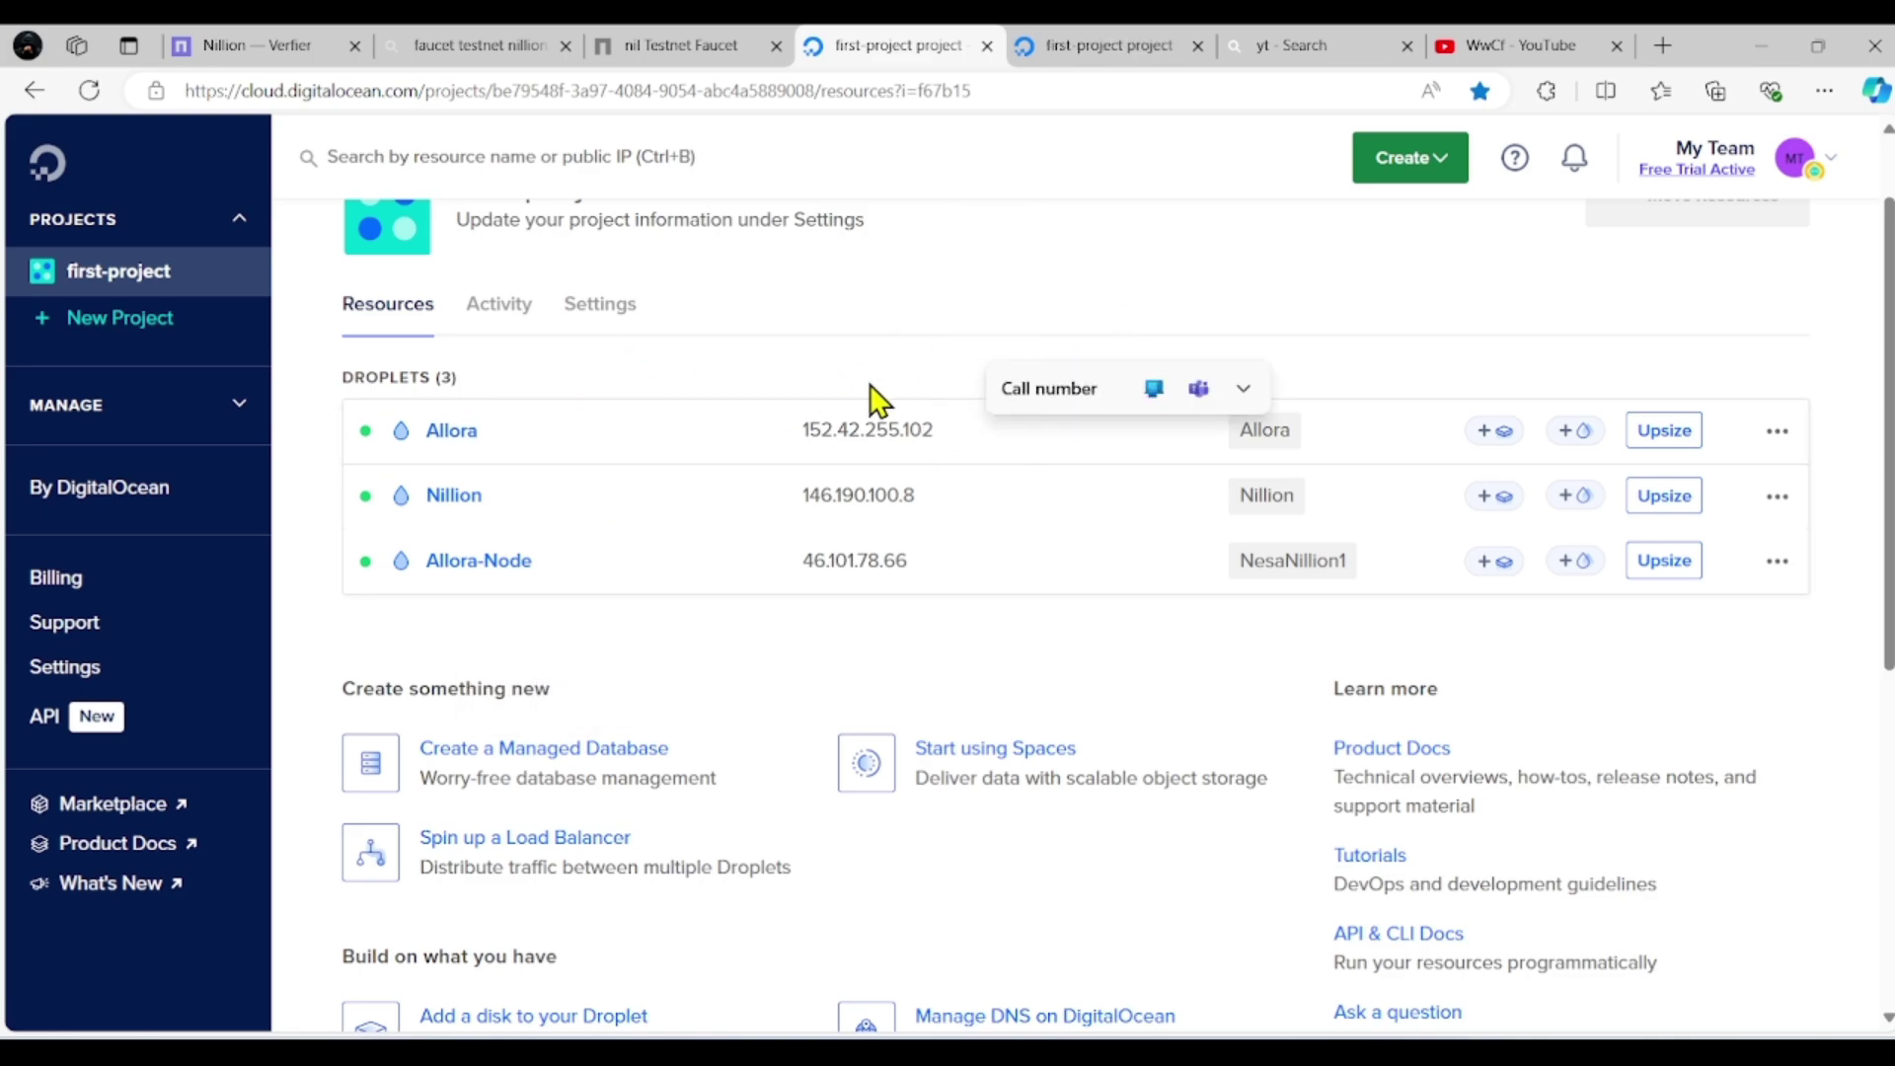
{"action": "mouse_move", "coordinate": [924, 509]}
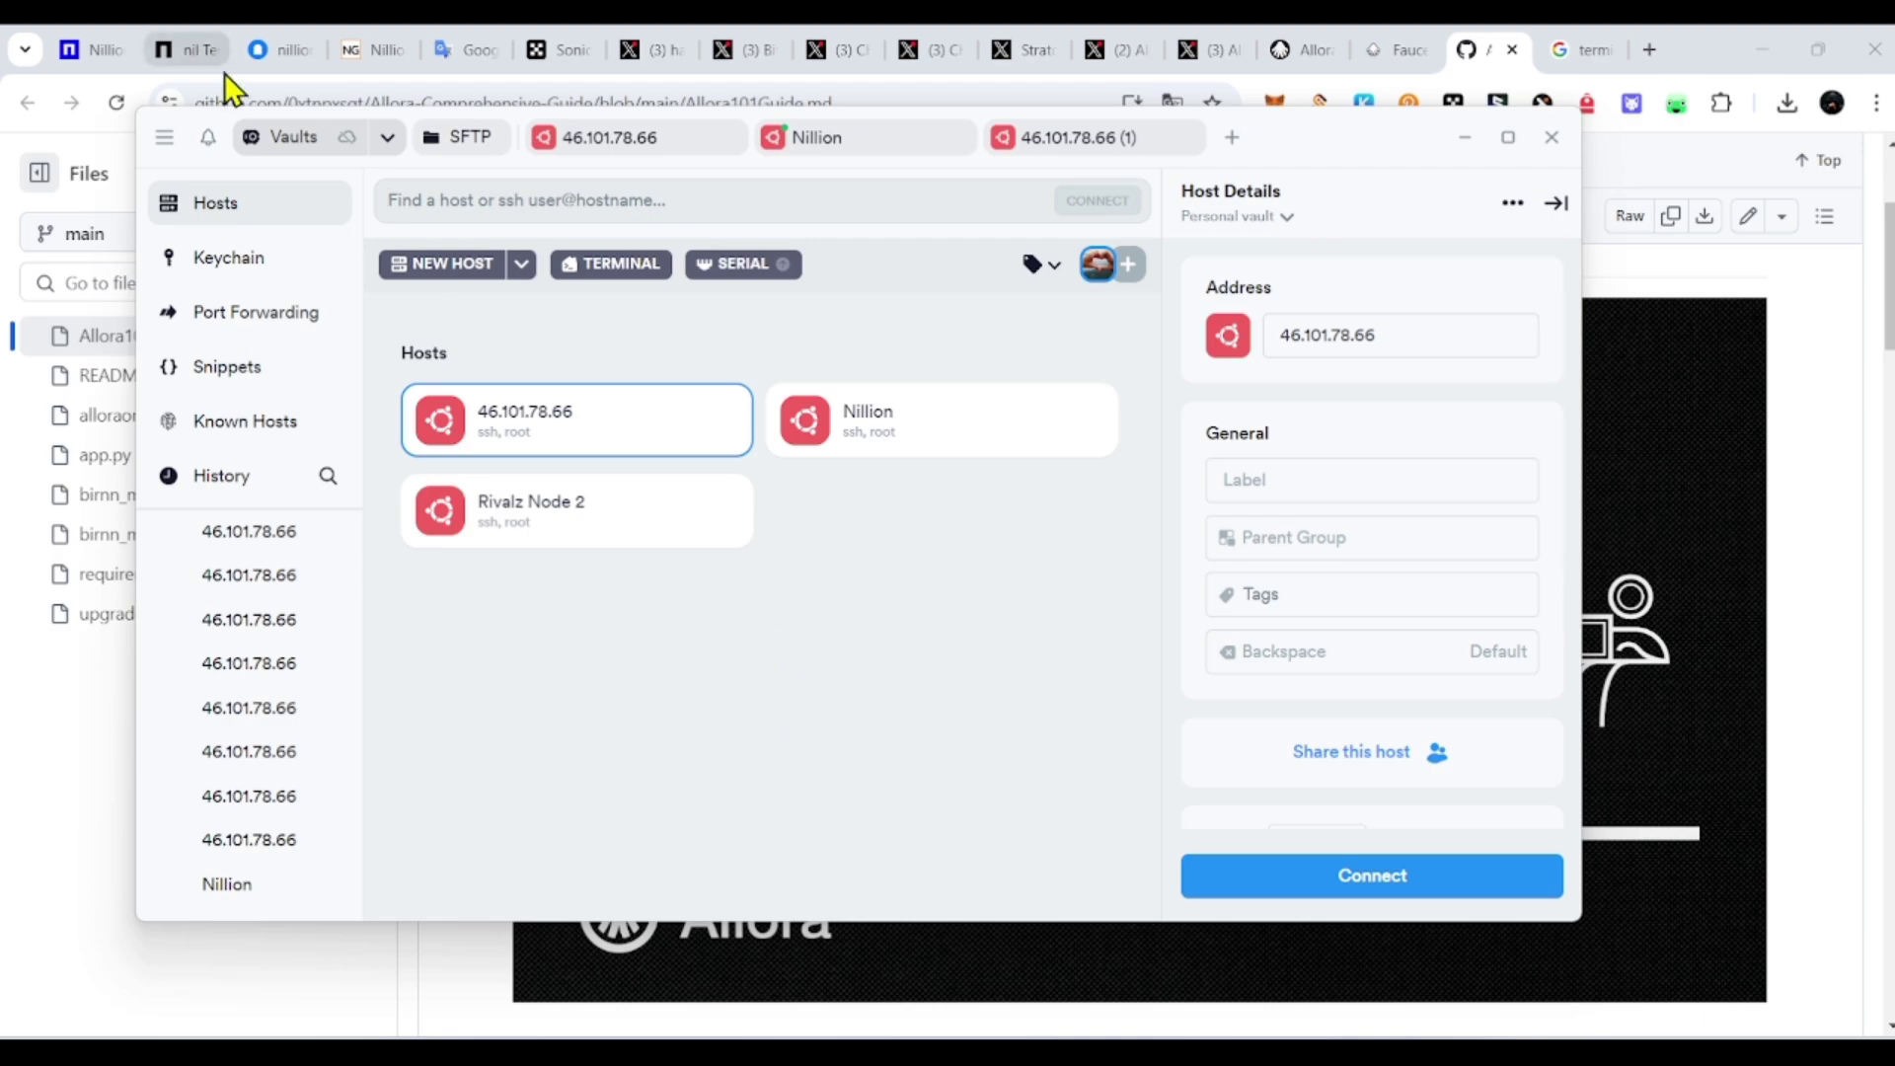
Step: In Termius, create a new host and label it Allora
{"action": "left_click", "coordinate": [430, 262]}
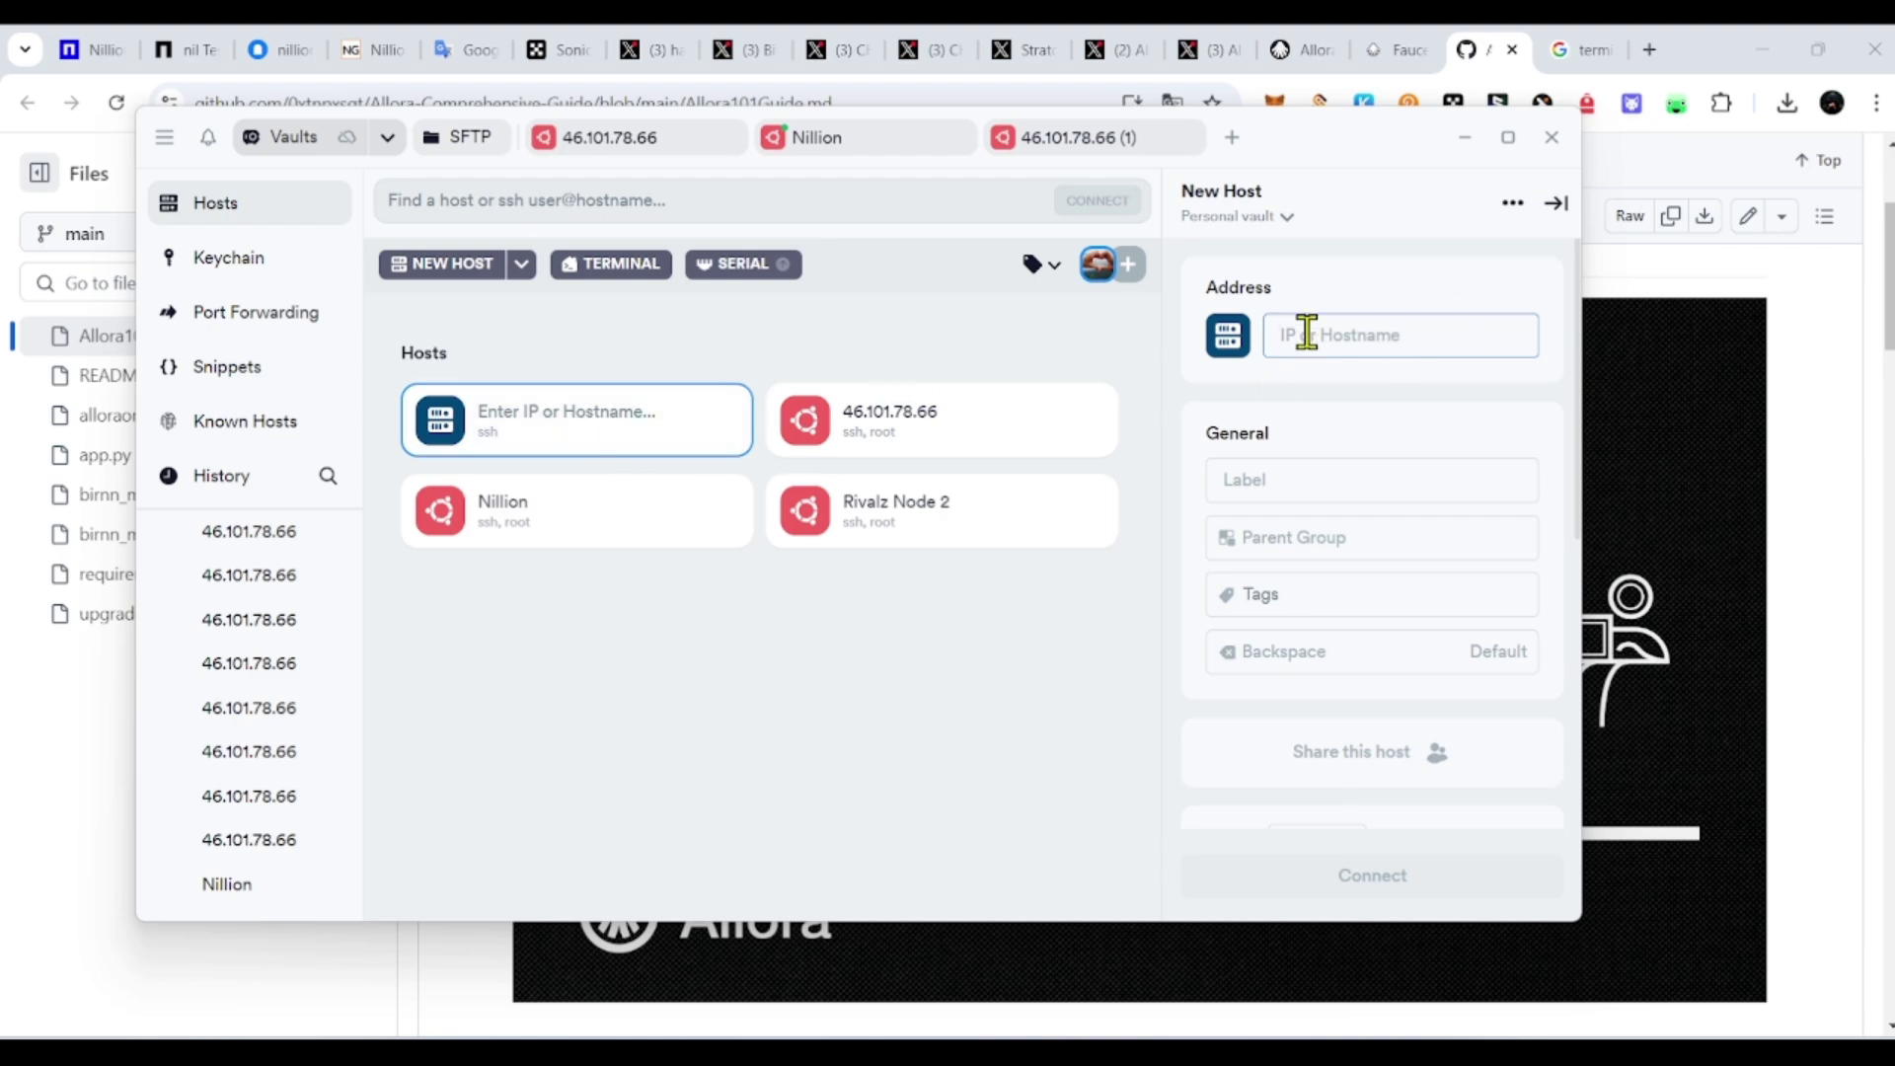
{"action": "scroll", "coordinate": [1316, 493], "scroll_direction": "down", "scroll_amount": 2}
{"action": "left_click", "coordinate": [1273, 360]}
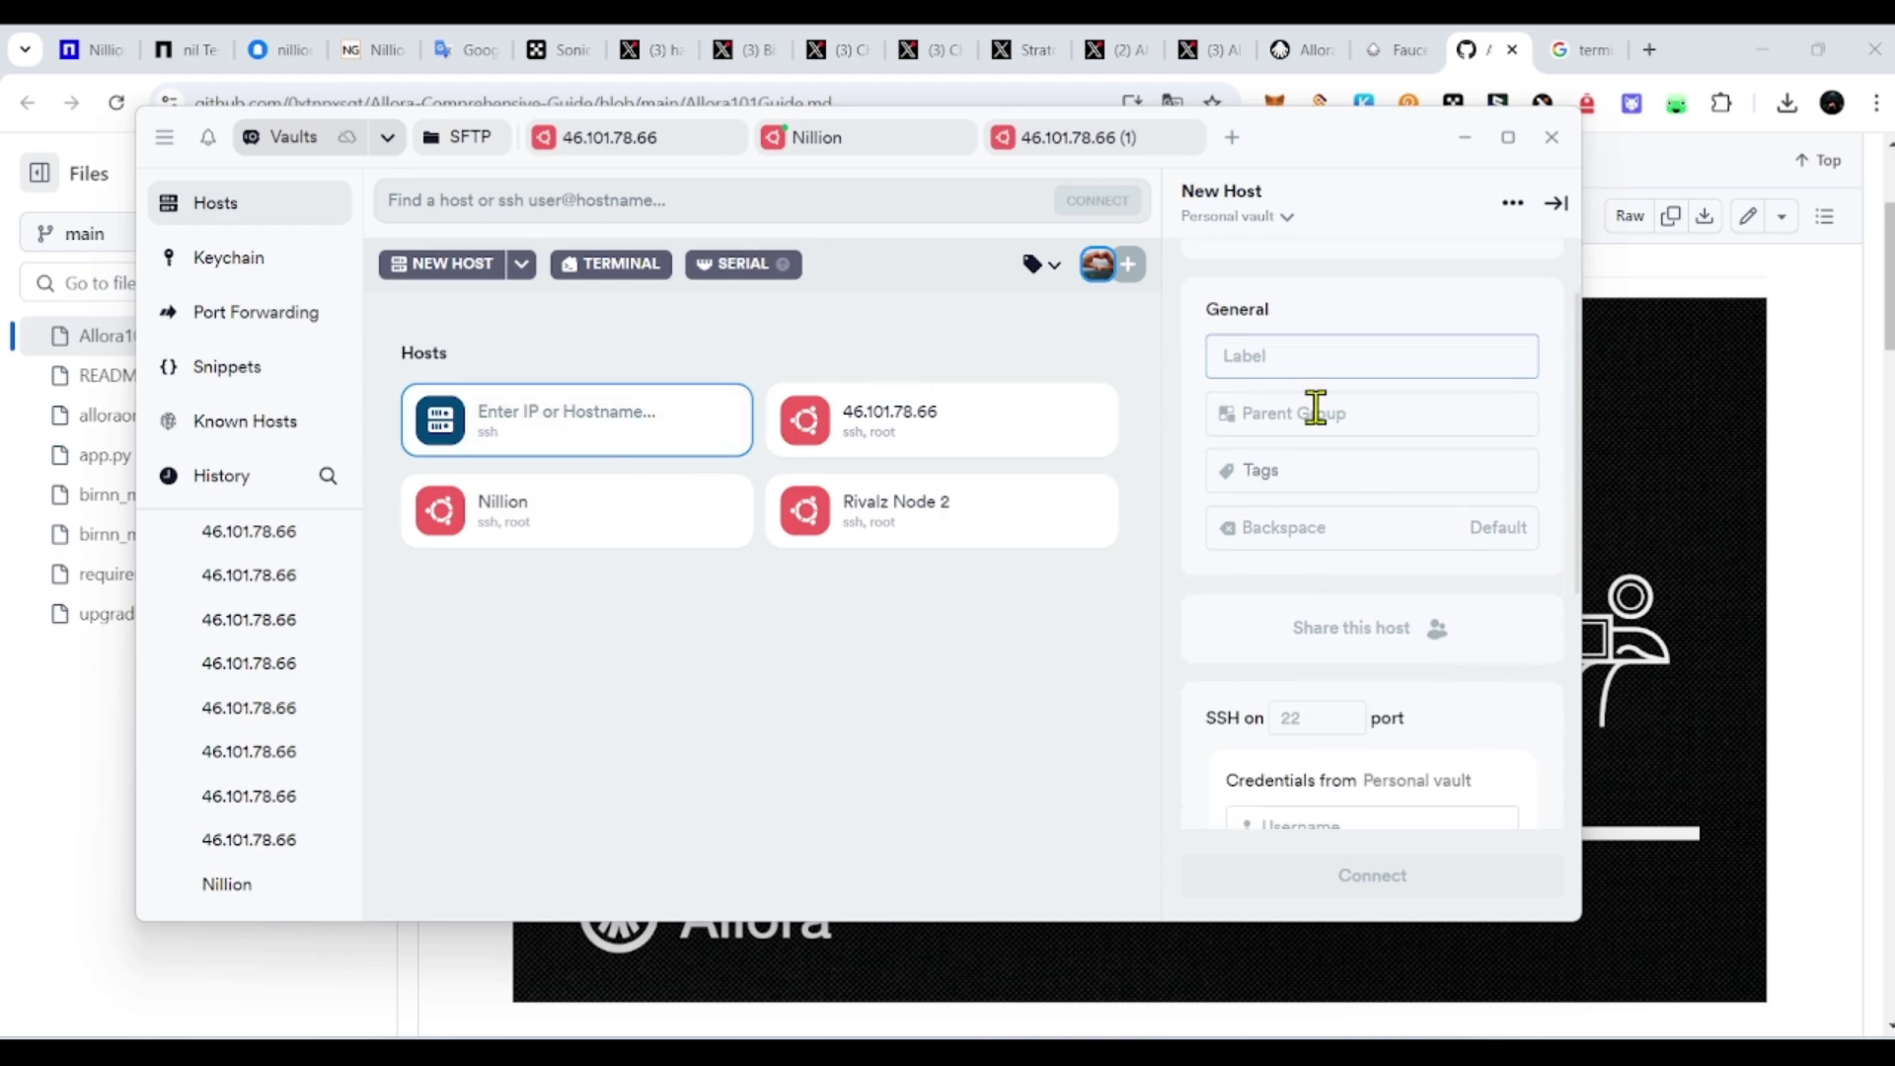
{"action": "type", "text": "Allora"}
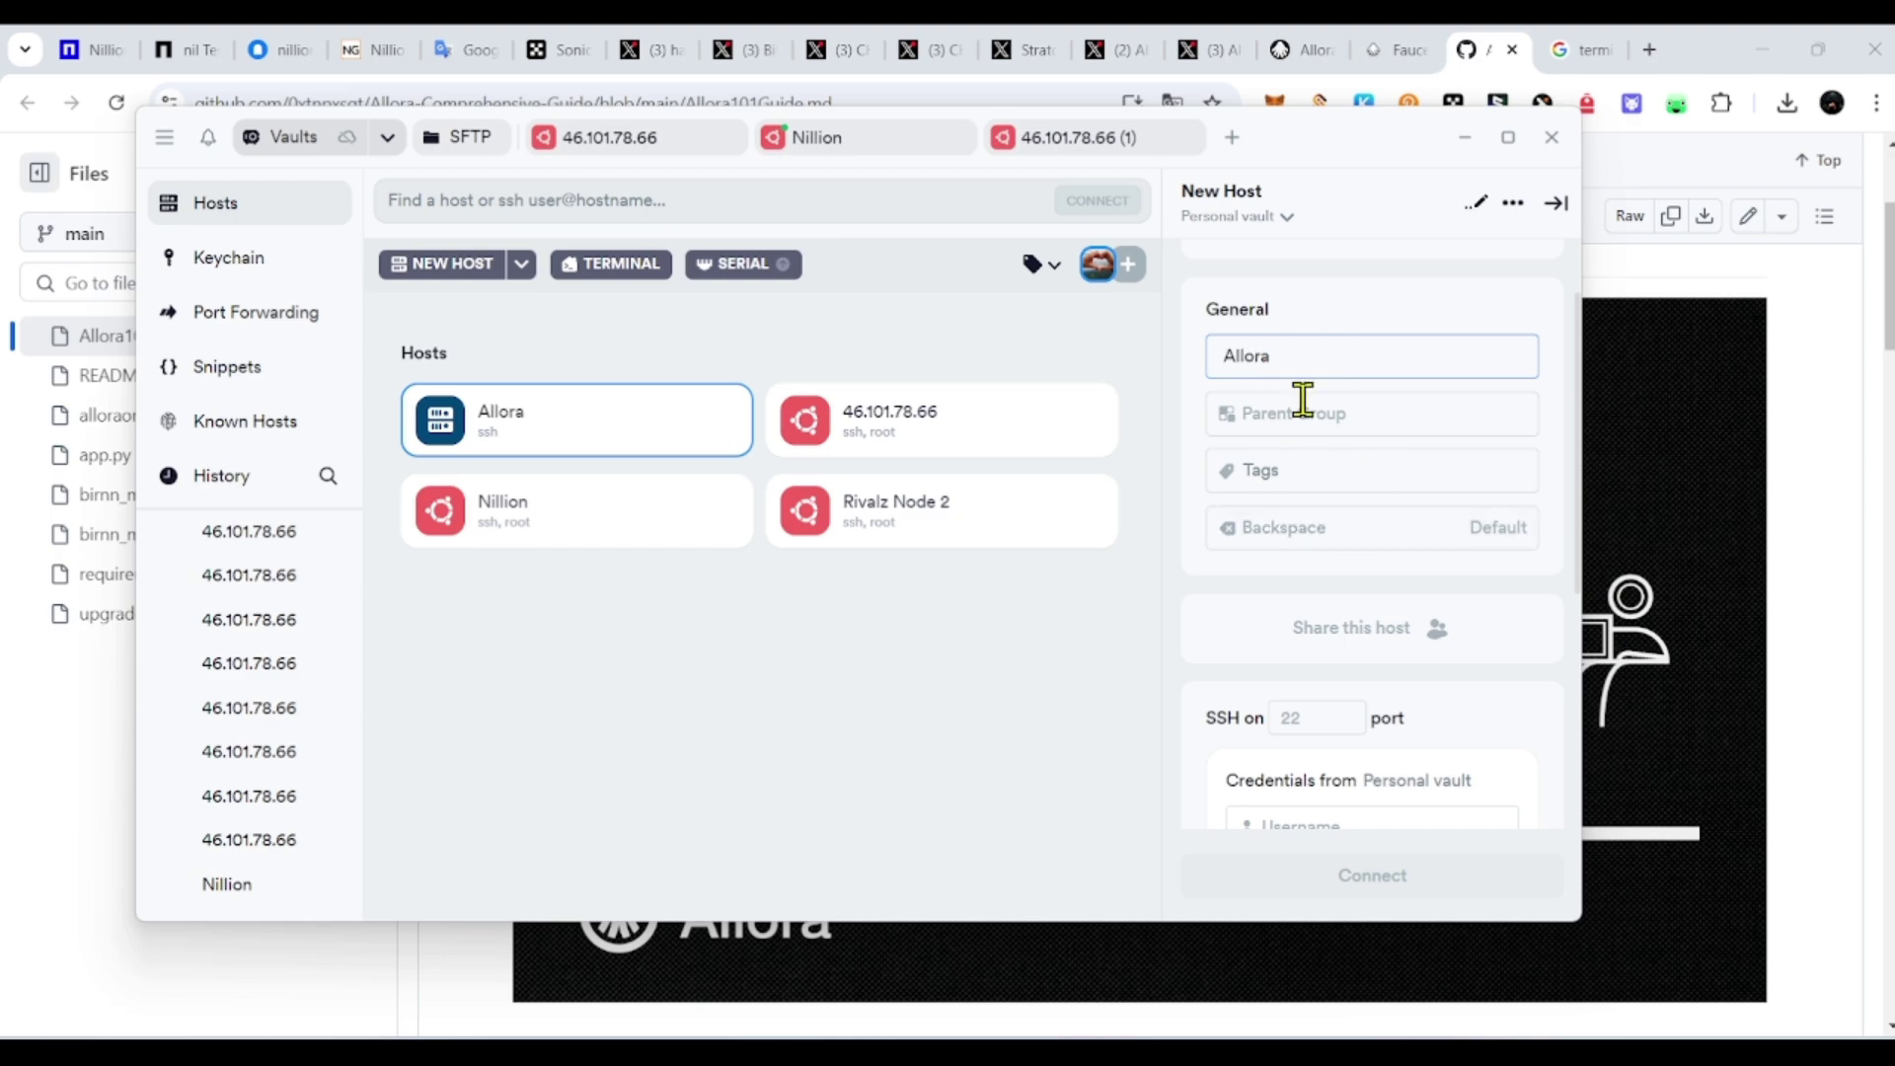
Step: Set the SSH username of the Allora host to root and review the password field and remaining connection options
{"action": "scroll", "coordinate": [1361, 546], "scroll_direction": "down", "scroll_amount": 2}
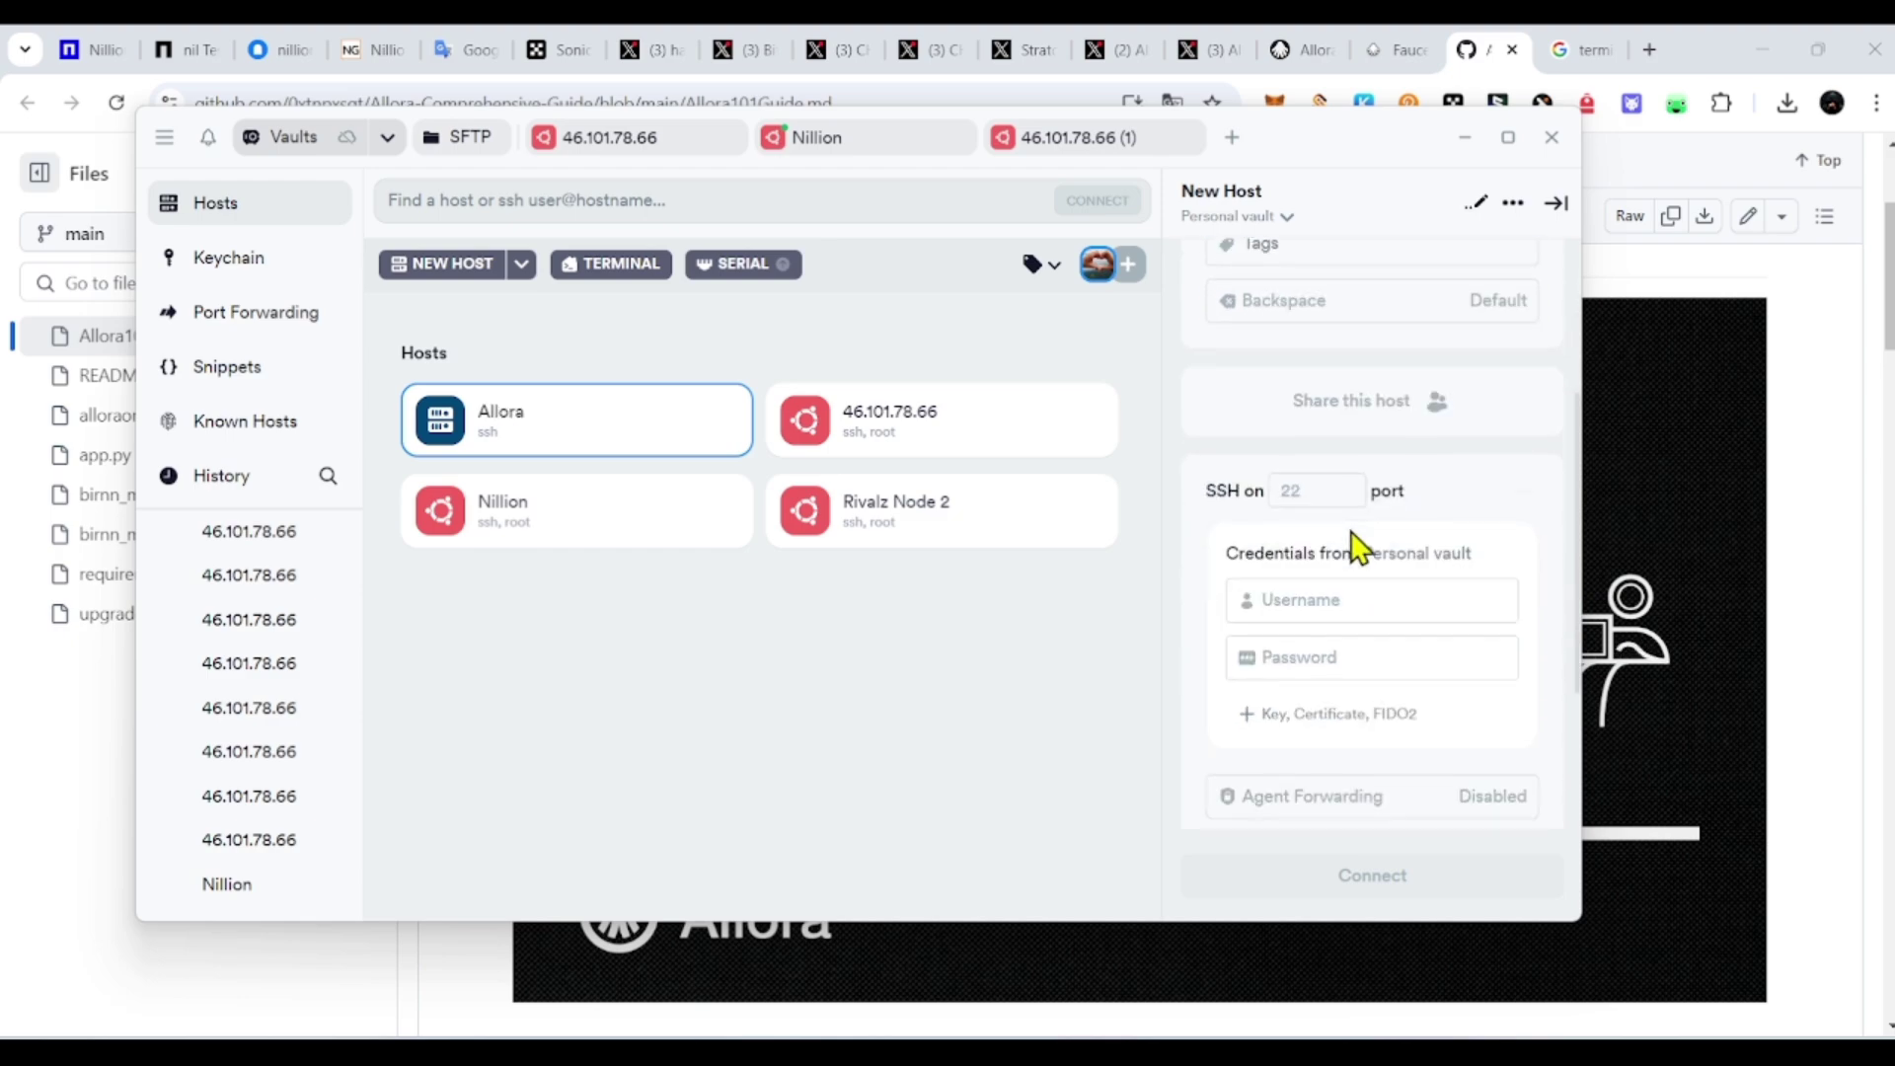
{"action": "left_click", "coordinate": [1292, 579]}
{"action": "left_click", "coordinate": [1312, 632]}
{"action": "left_click", "coordinate": [1305, 583]}
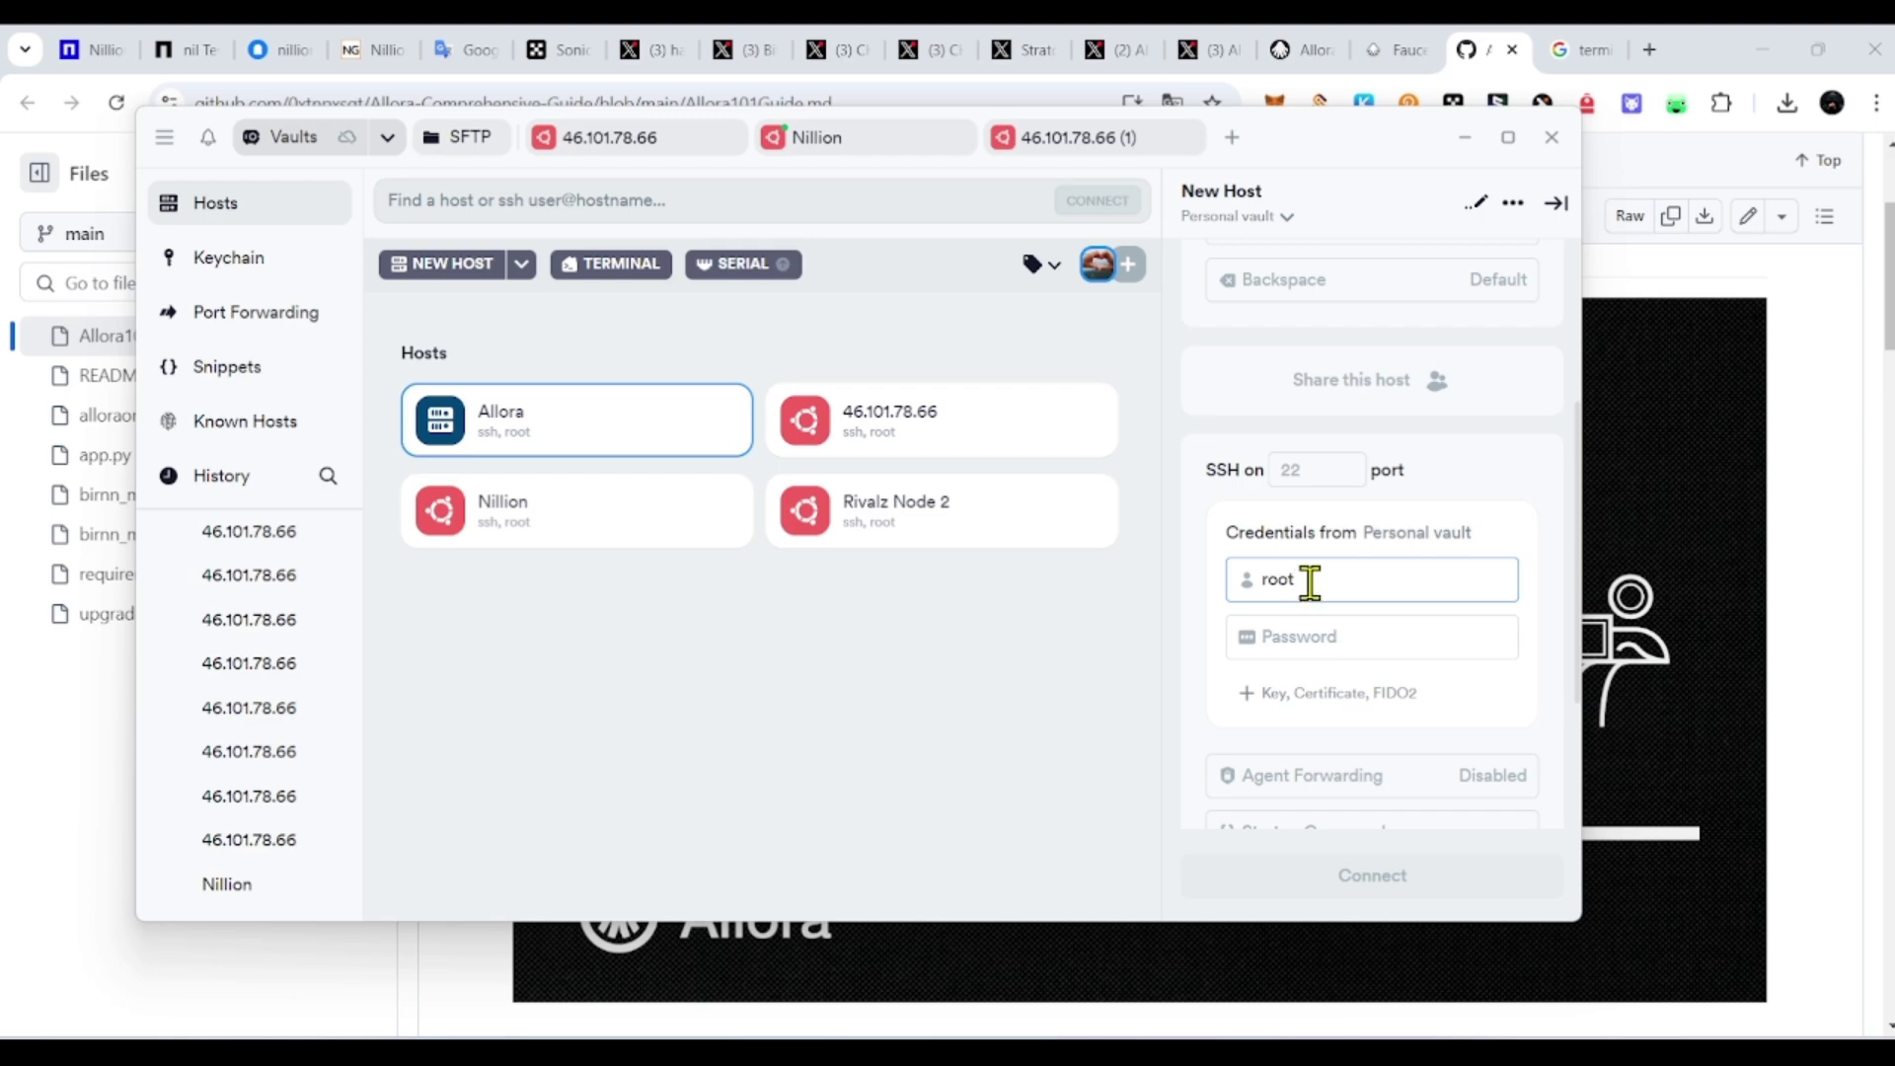
{"action": "left_click", "coordinate": [1300, 628]}
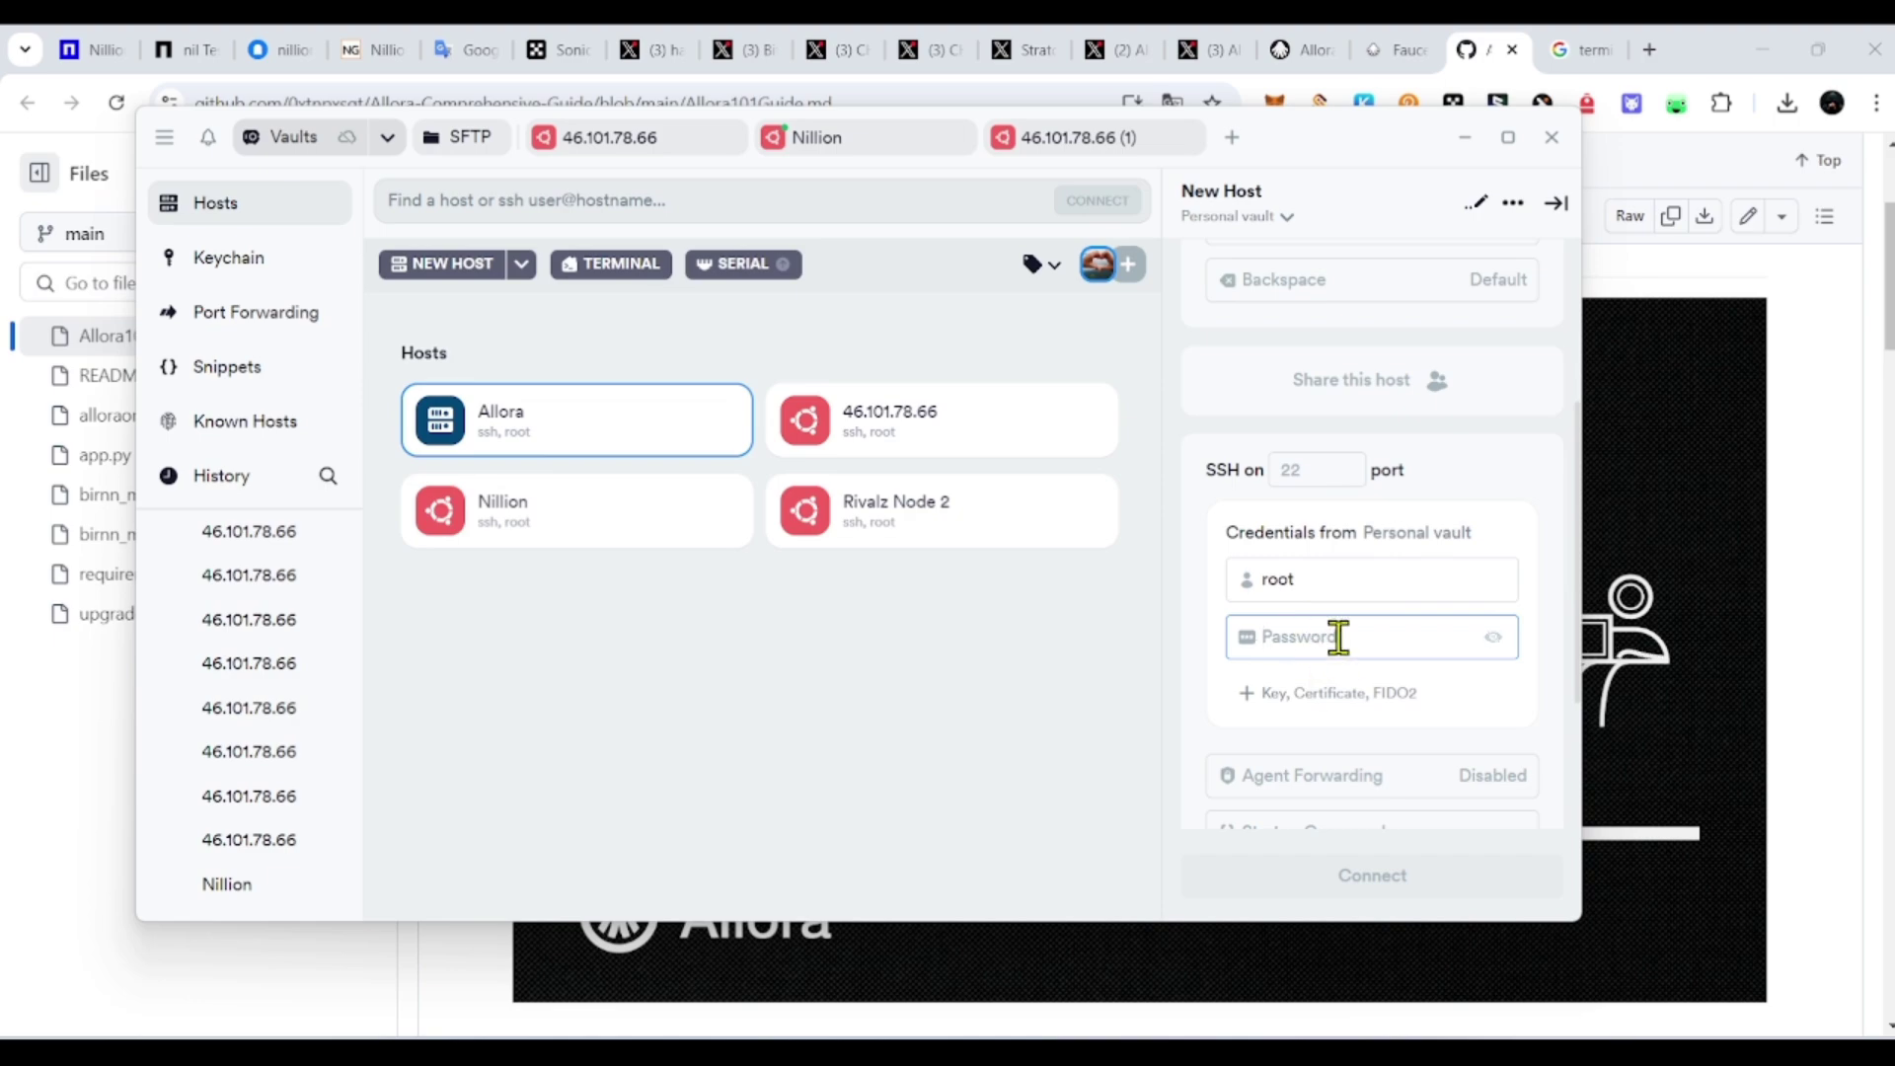
{"action": "scroll", "coordinate": [1362, 691], "scroll_direction": "down", "scroll_amount": 4}
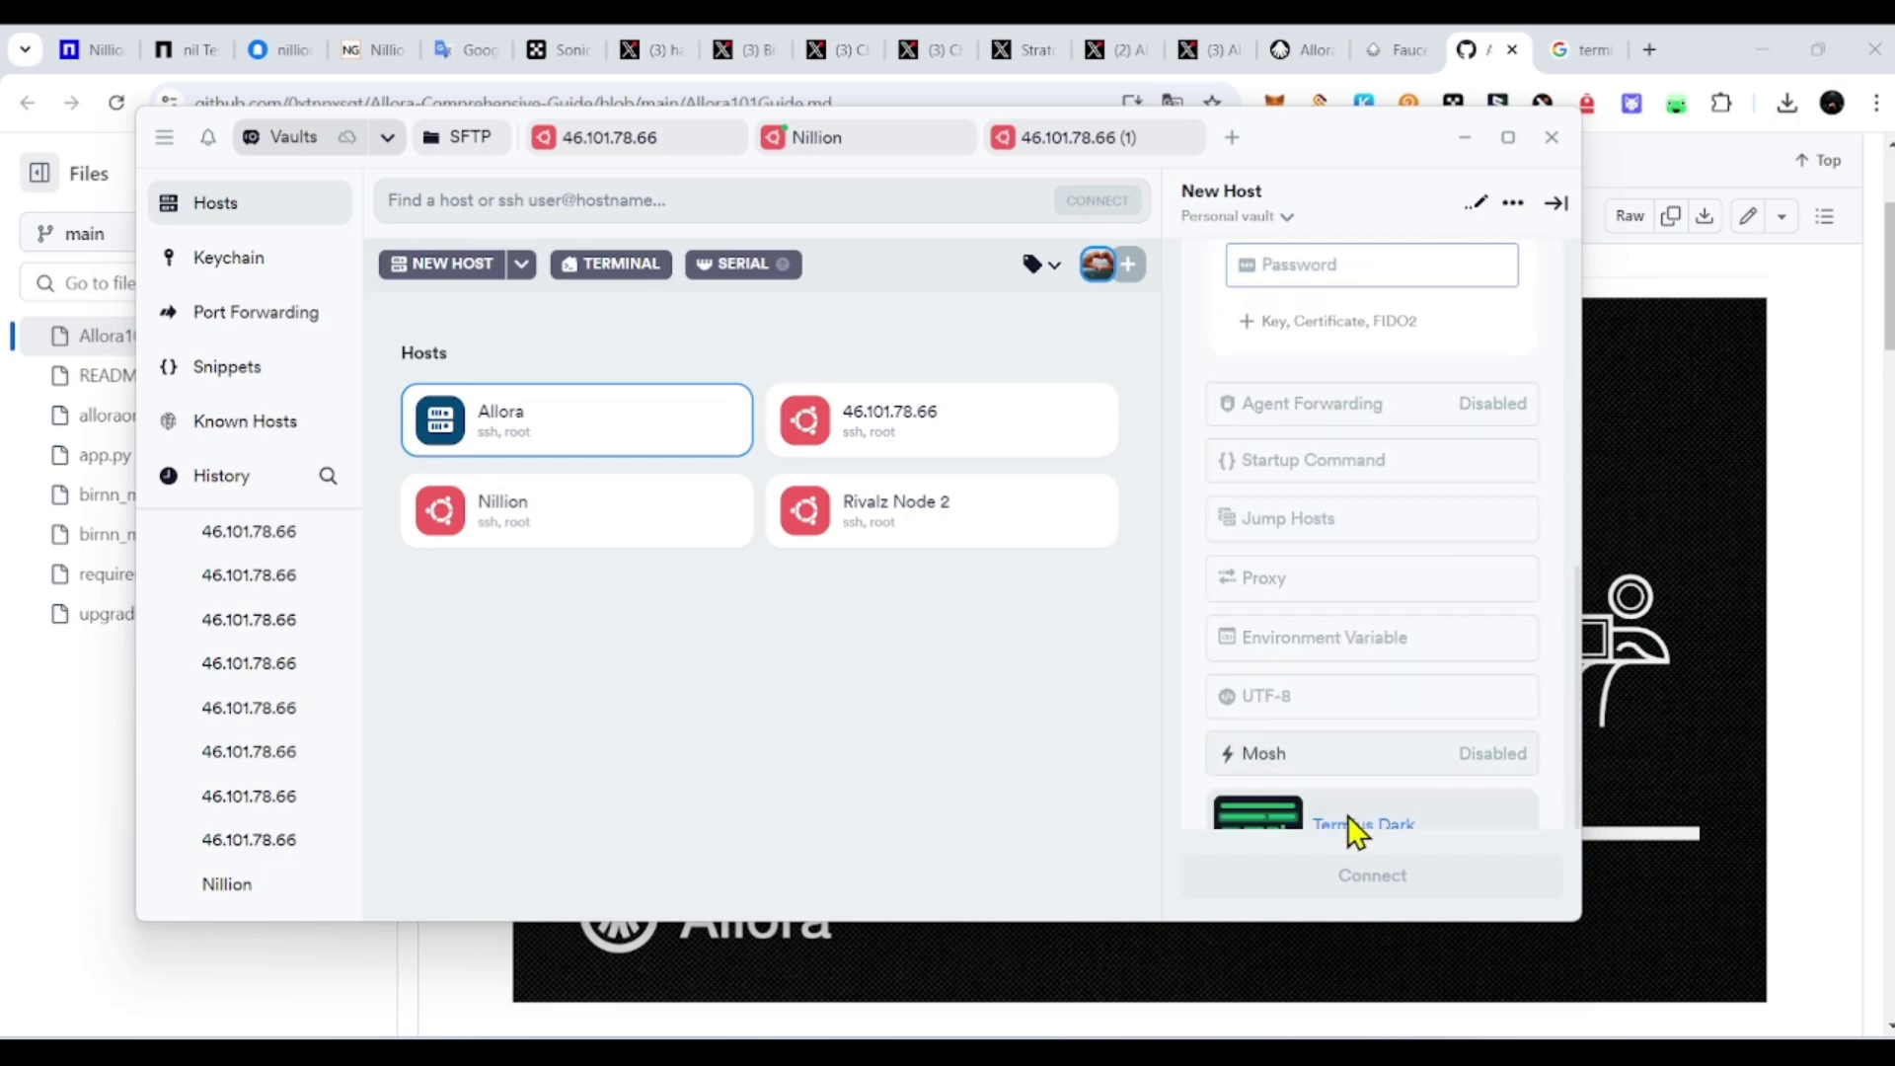
Step: Connect to the Allora host over SSH and add its fingerprint to the list of known hosts
{"action": "scroll", "coordinate": [1382, 642], "scroll_direction": "up", "scroll_amount": 7}
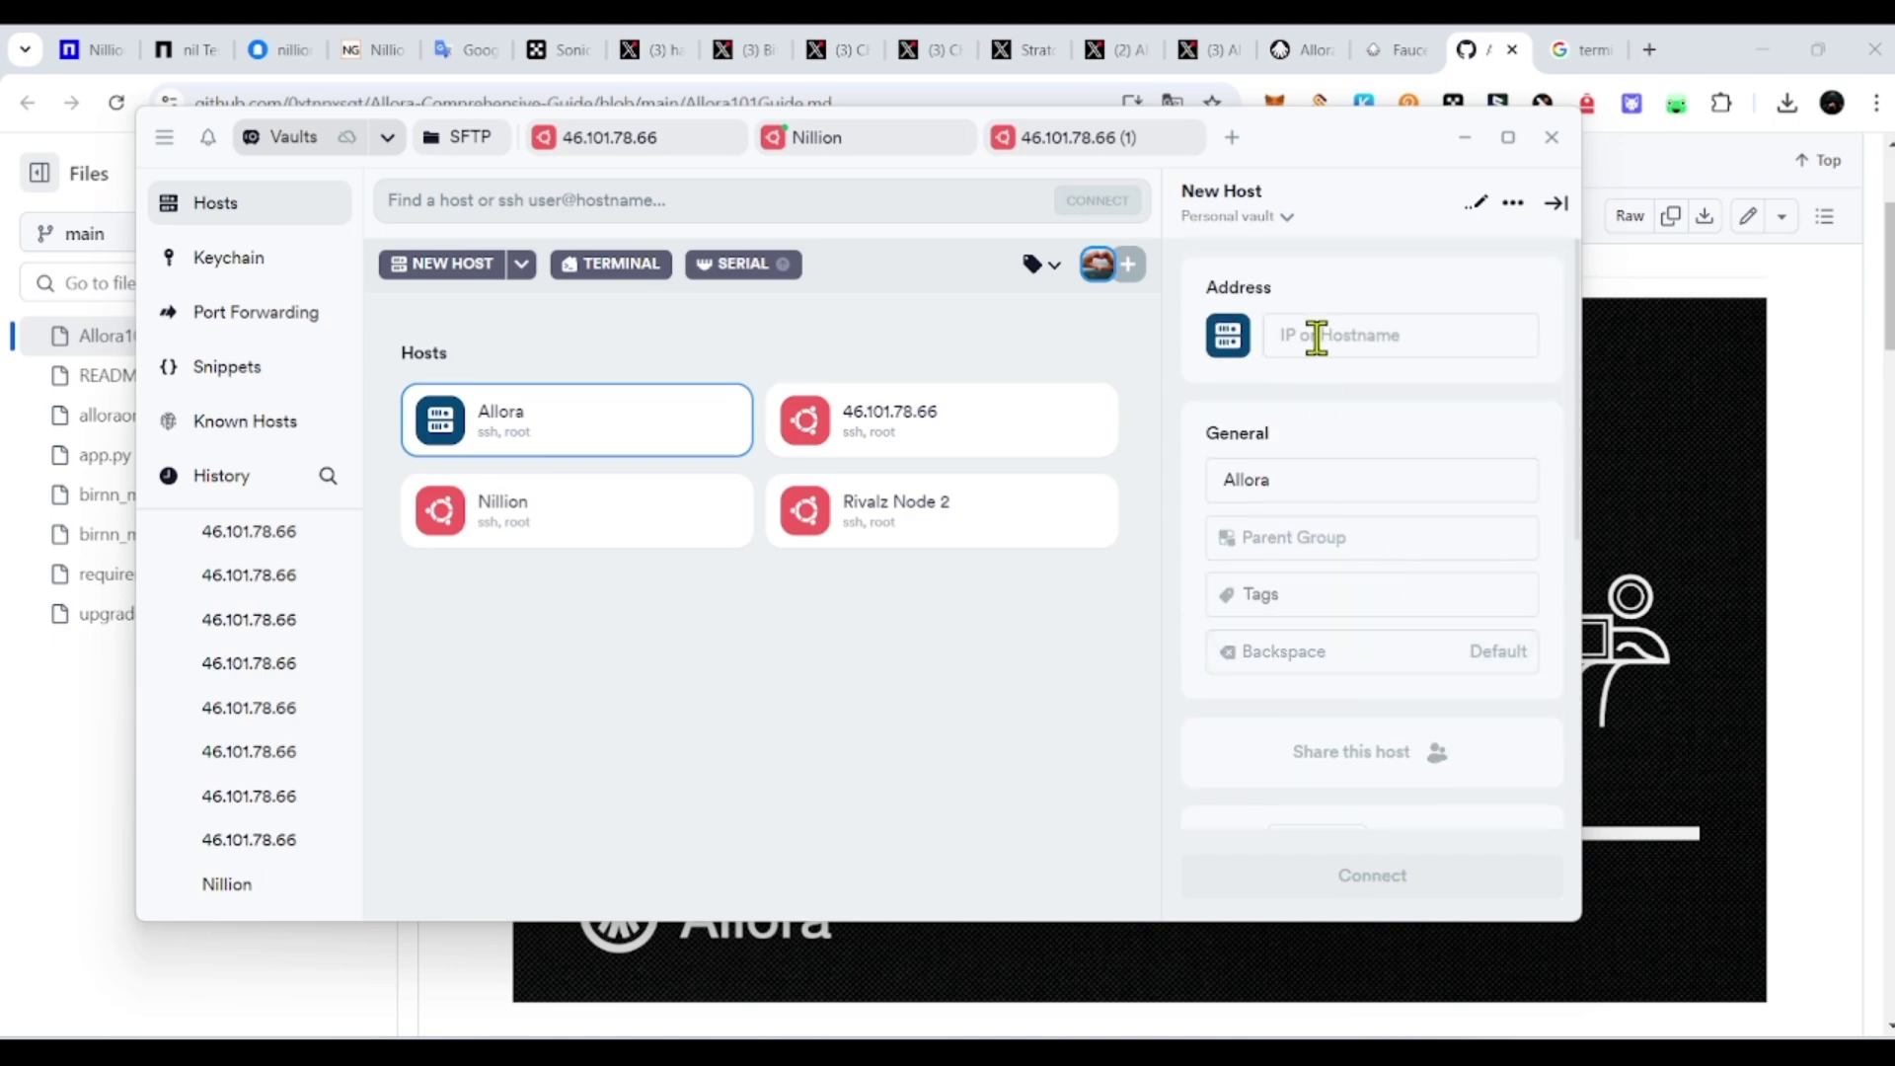
{"action": "scroll", "coordinate": [1317, 365], "scroll_direction": "down", "scroll_amount": 6}
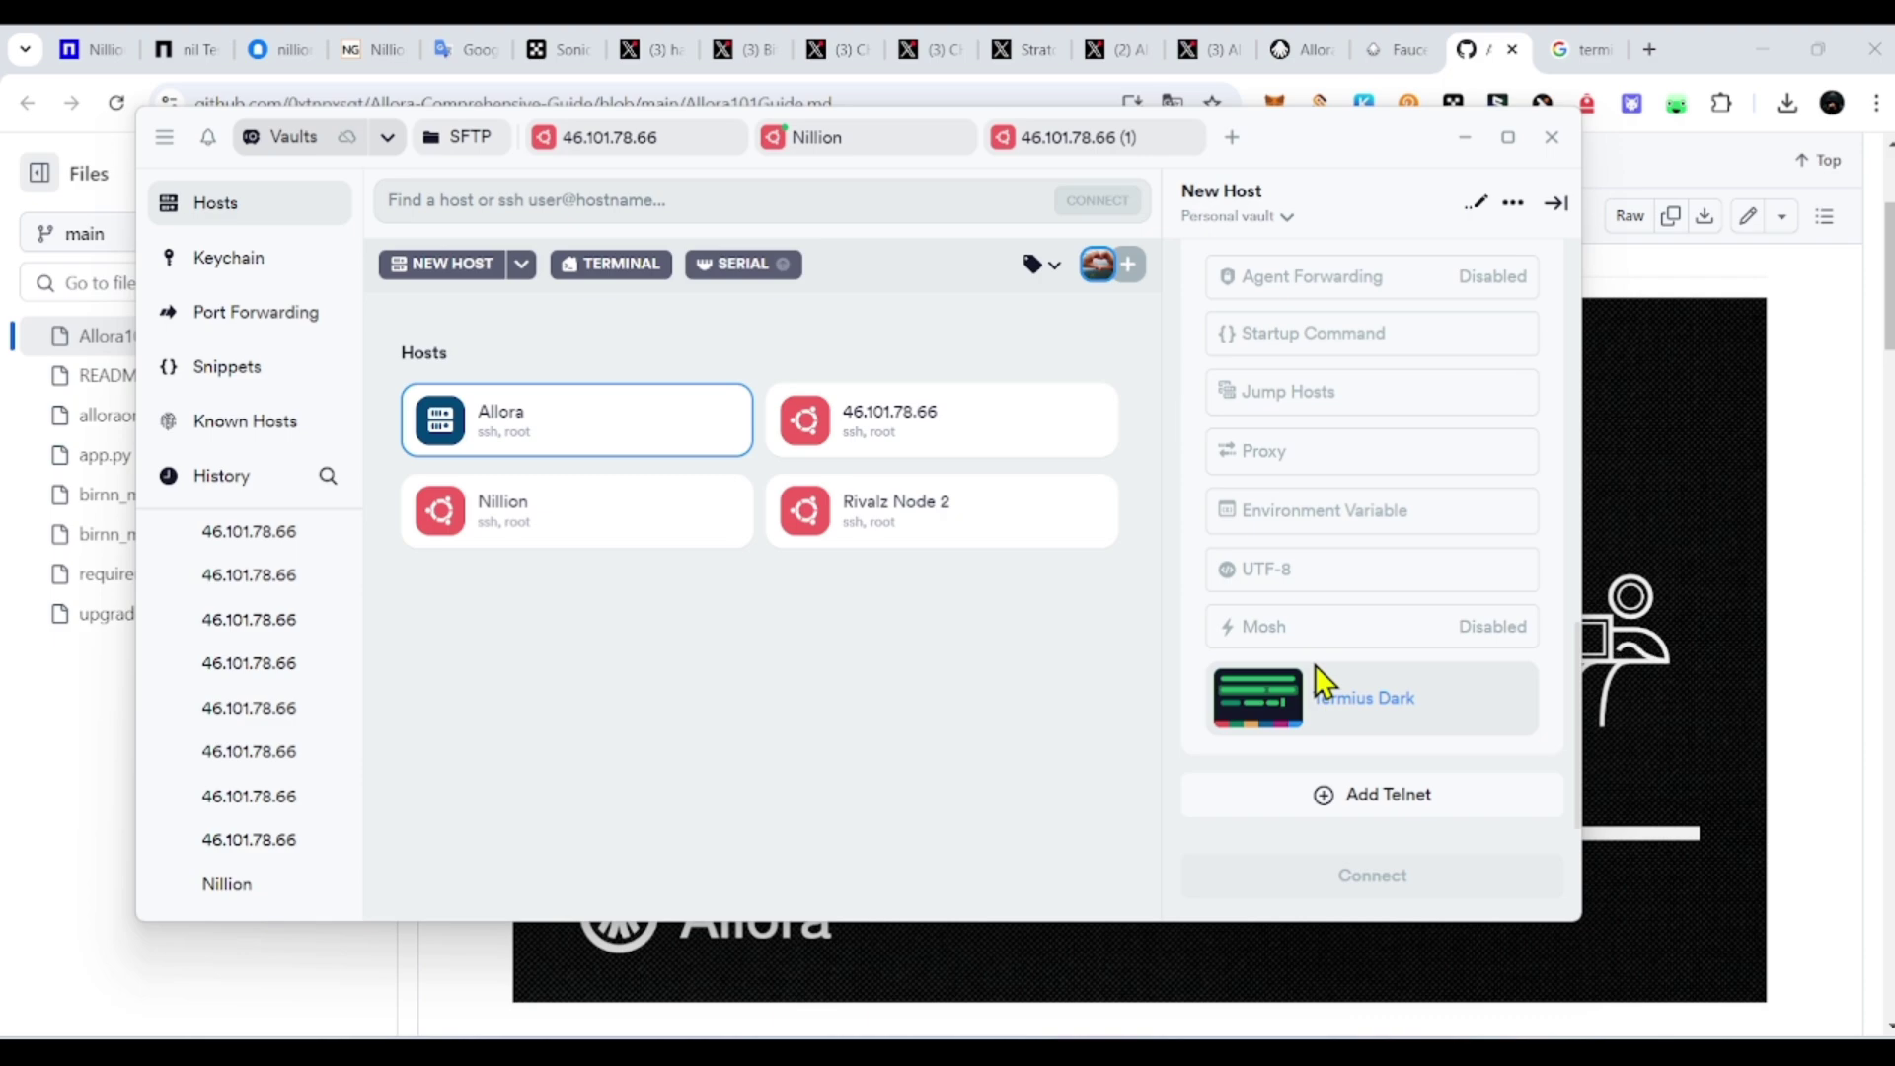
{"action": "scroll", "coordinate": [1343, 592], "scroll_direction": "up", "scroll_amount": 3}
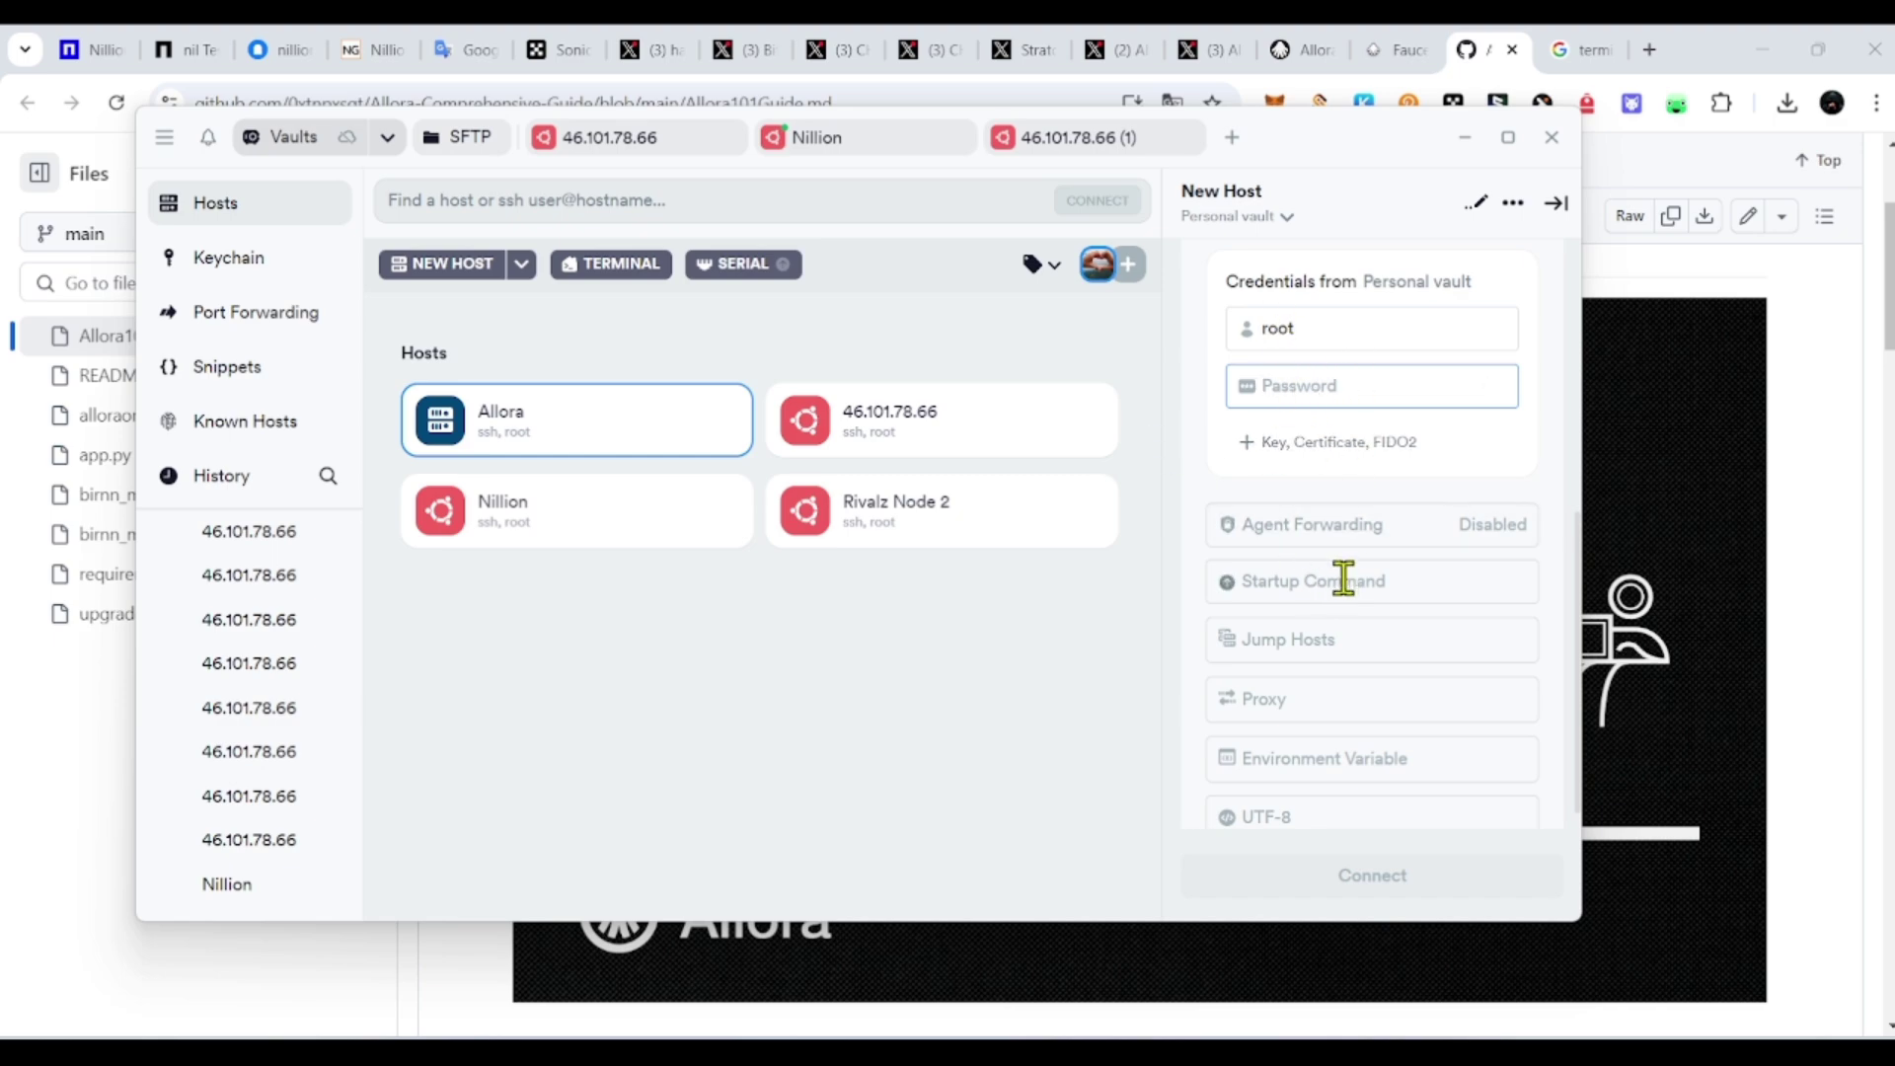
{"action": "scroll", "coordinate": [1353, 589], "scroll_direction": "up", "scroll_amount": 3}
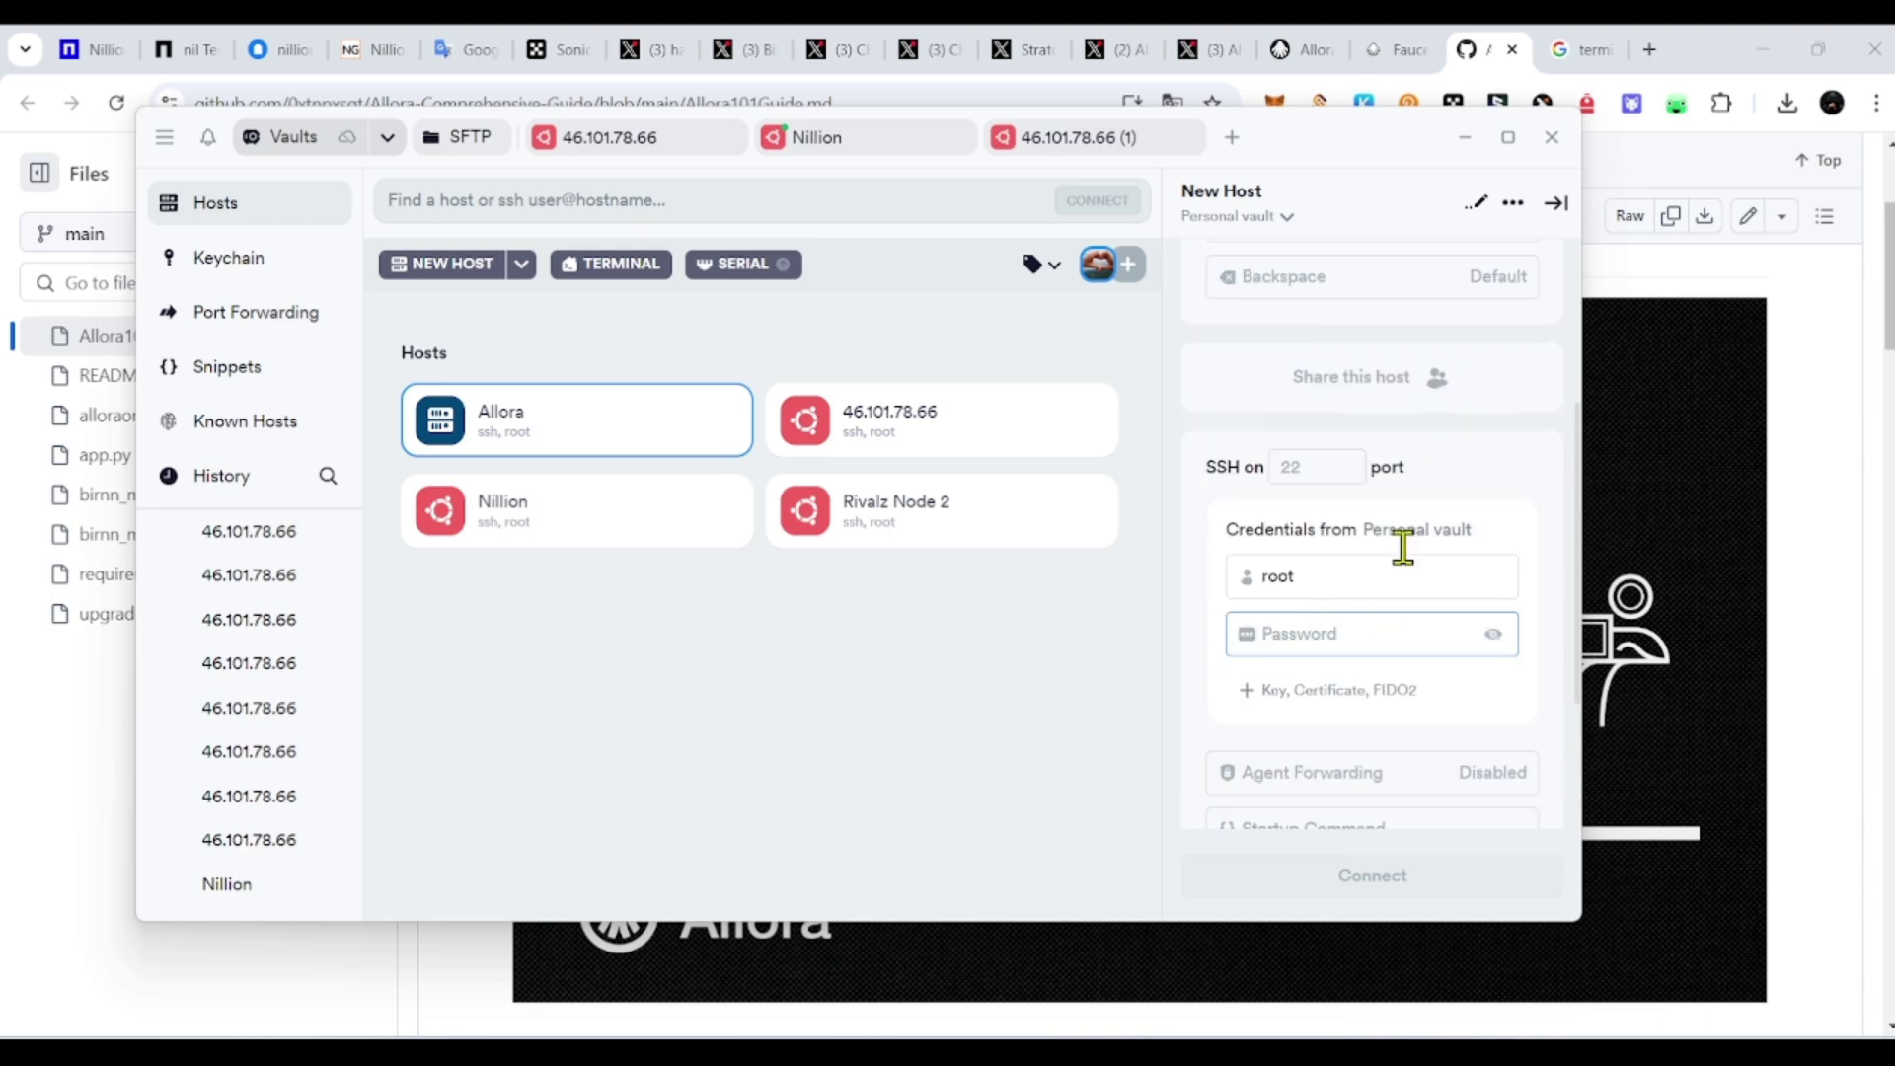
{"action": "scroll", "coordinate": [1365, 622], "scroll_direction": "down", "scroll_amount": 5}
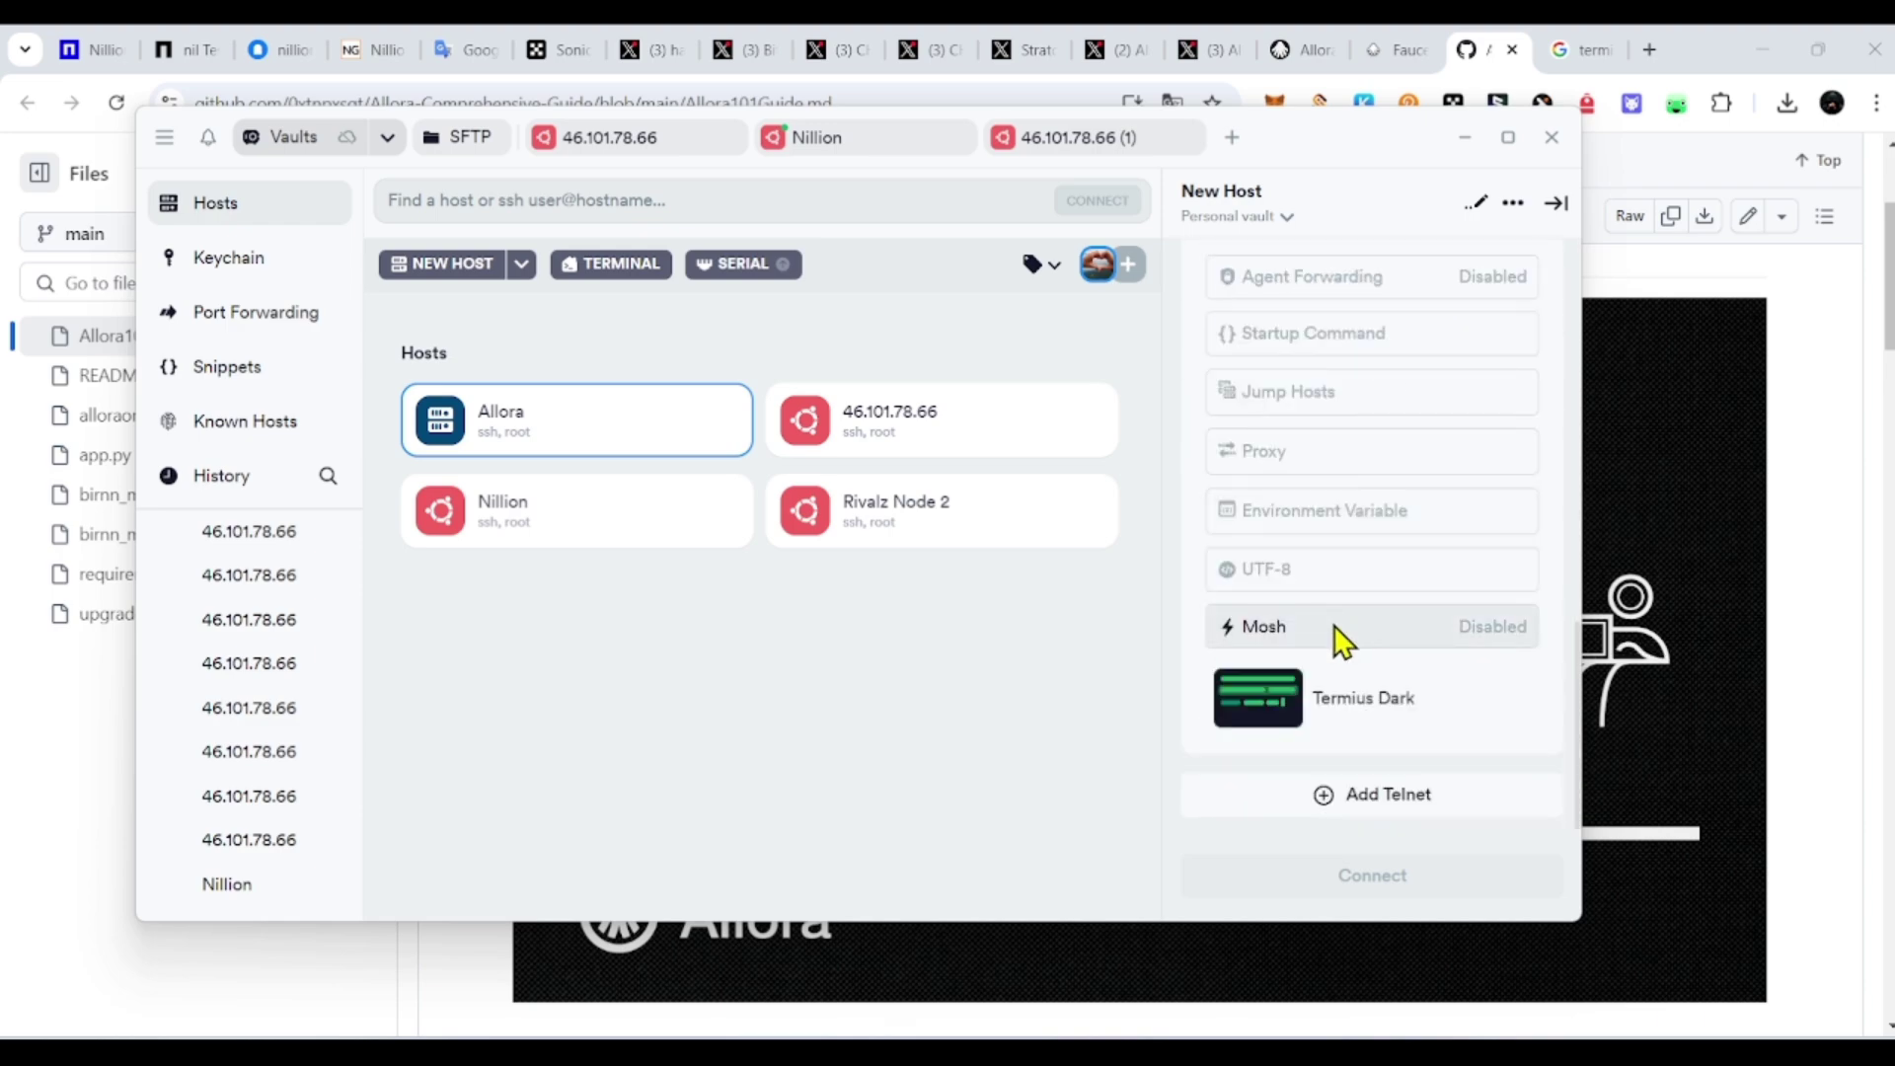
{"action": "scroll", "coordinate": [1375, 520], "scroll_direction": "up", "scroll_amount": 5}
{"action": "scroll", "coordinate": [1366, 592], "scroll_direction": "down", "scroll_amount": 5}
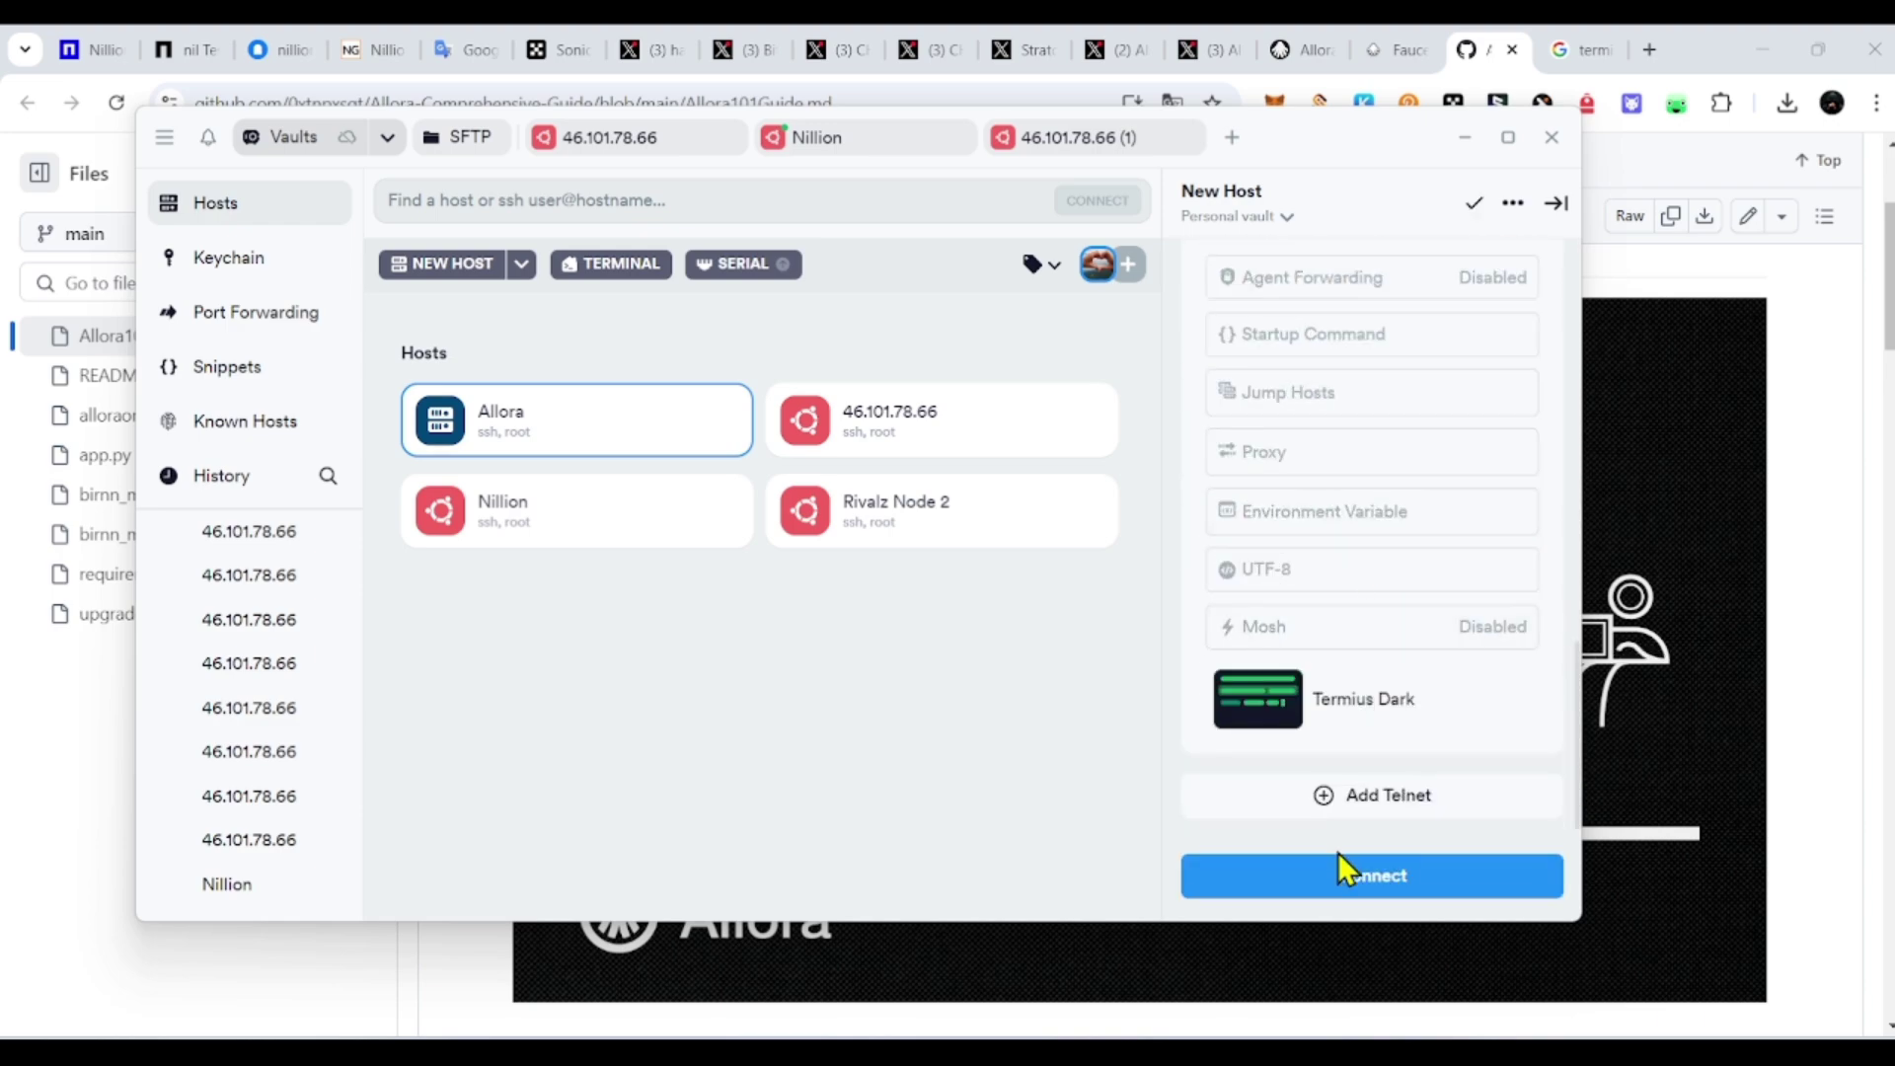
{"action": "left_click", "coordinate": [1330, 885]}
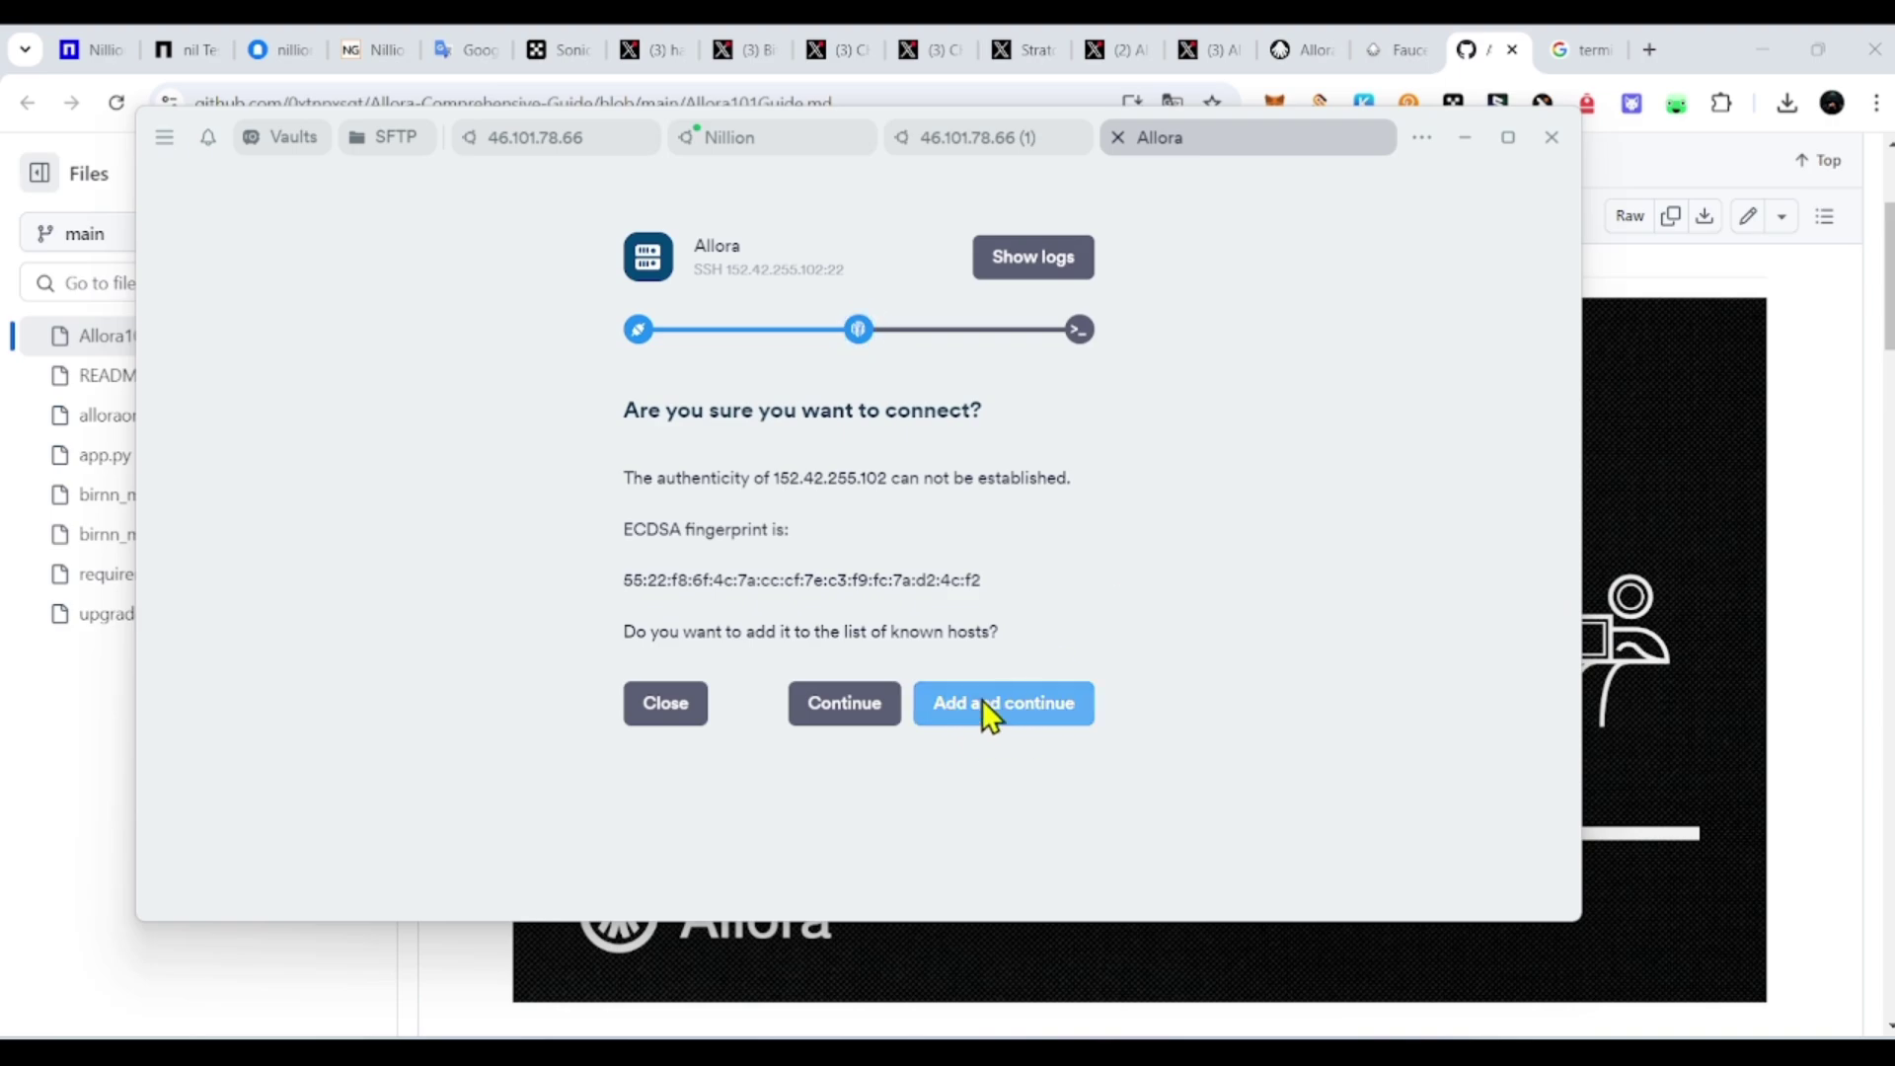
{"action": "left_click", "coordinate": [975, 704]}
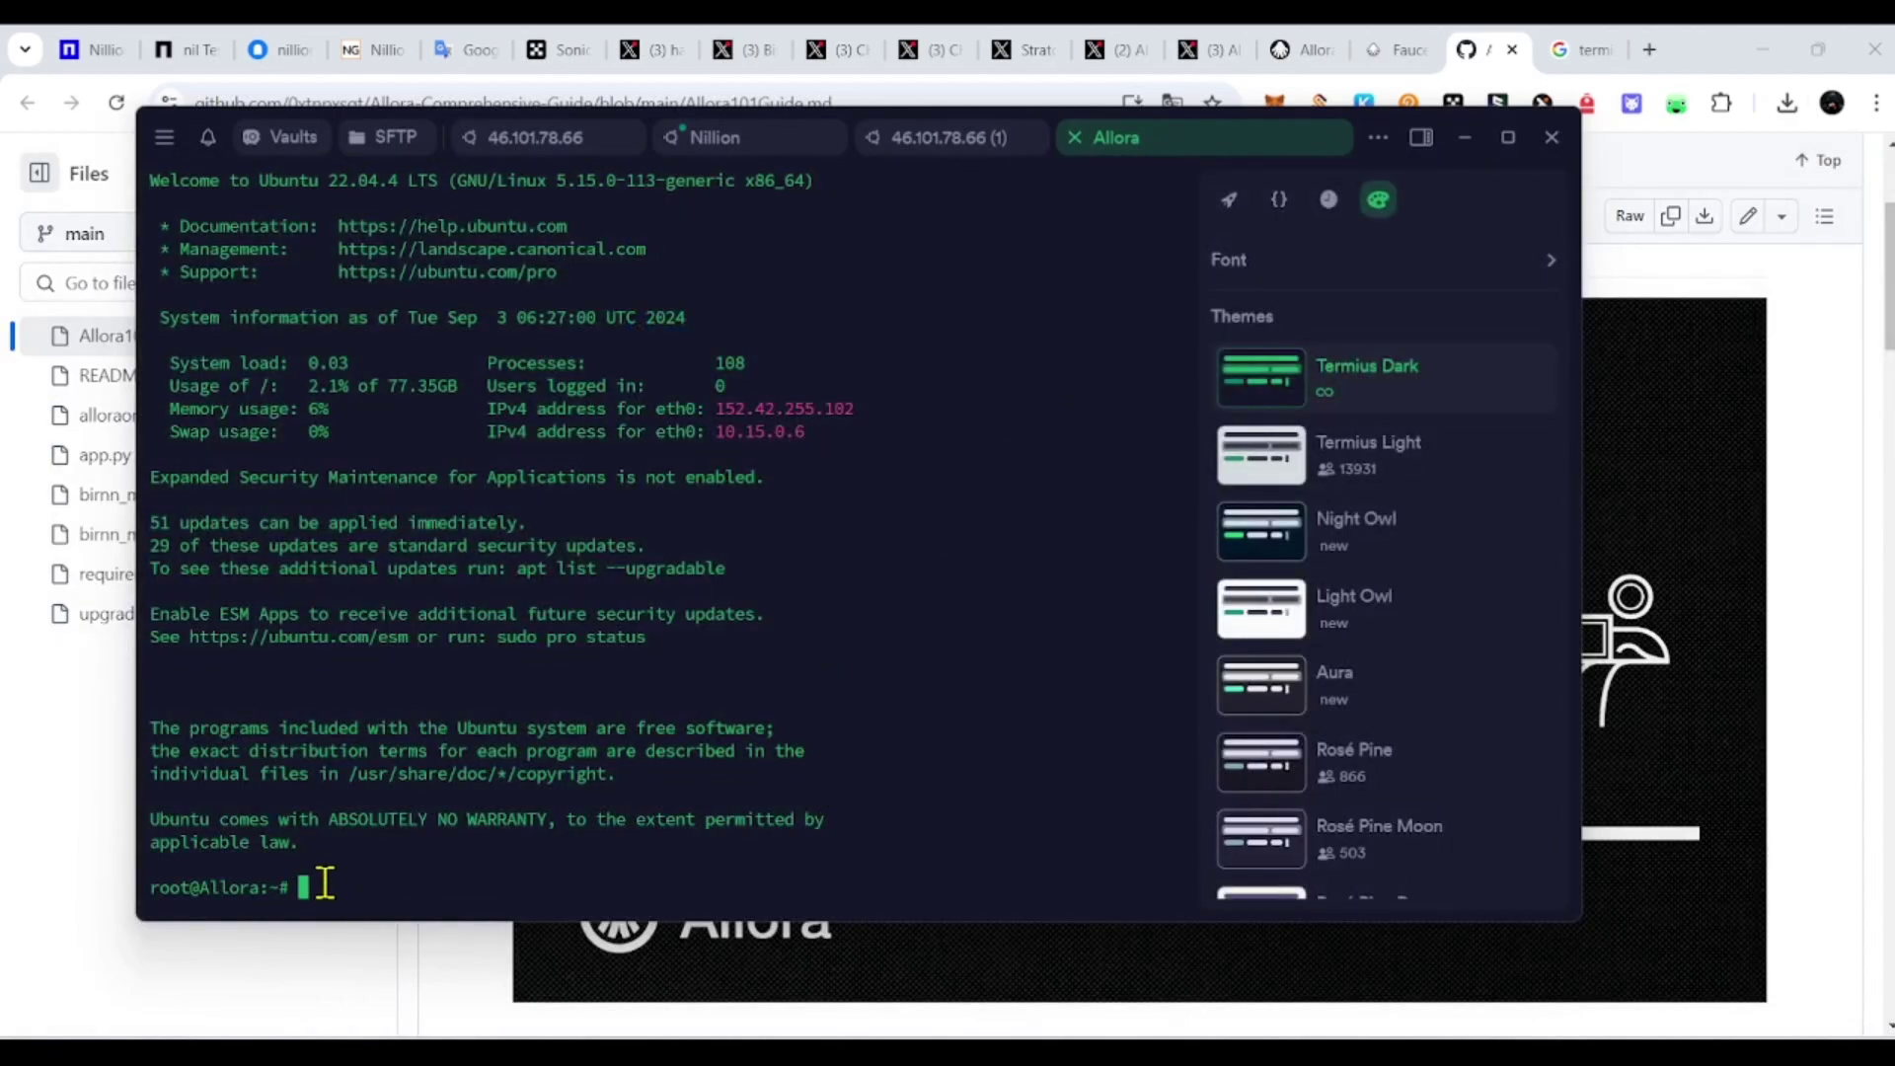
Step: Check the Allora node code guide link in the WwCf Airdrops channel post in Telegram
{"action": "left_click", "coordinate": [1690, 59]}
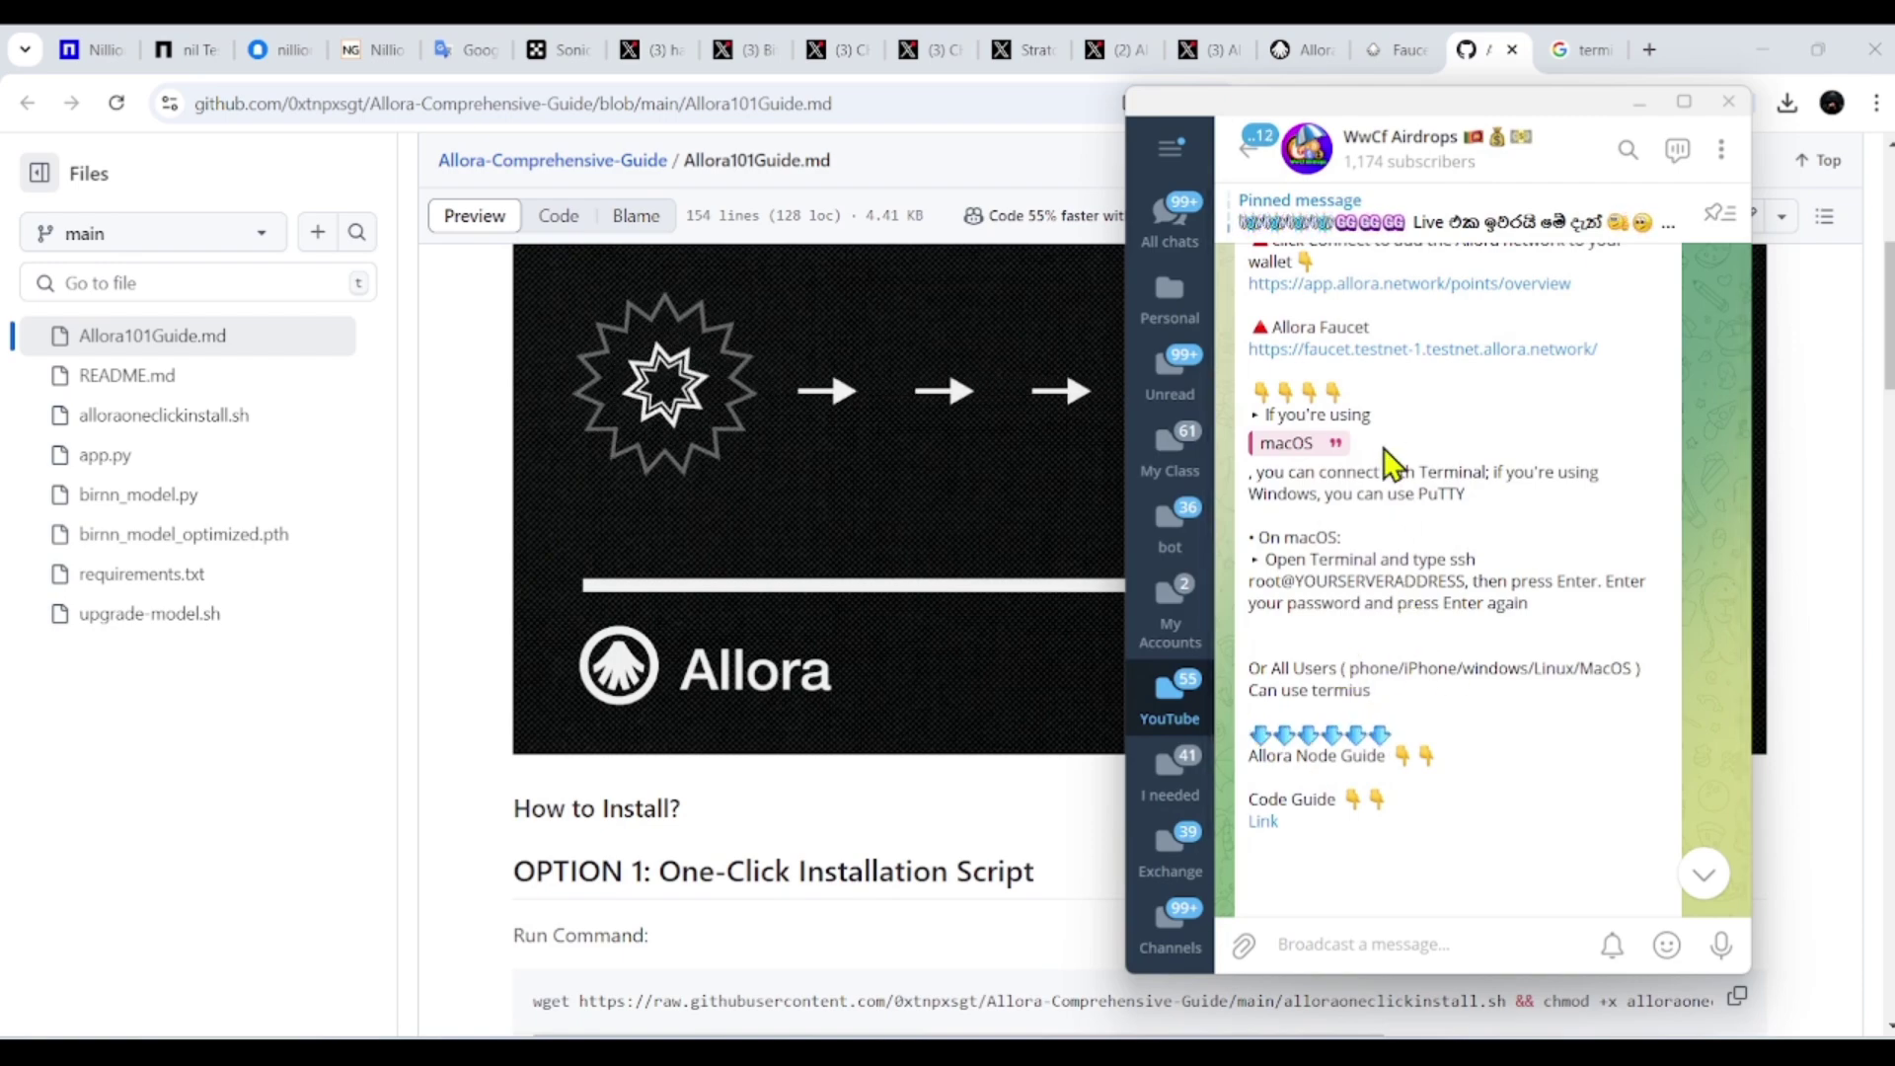
{"action": "scroll", "coordinate": [1387, 464], "scroll_direction": "down", "scroll_amount": 3}
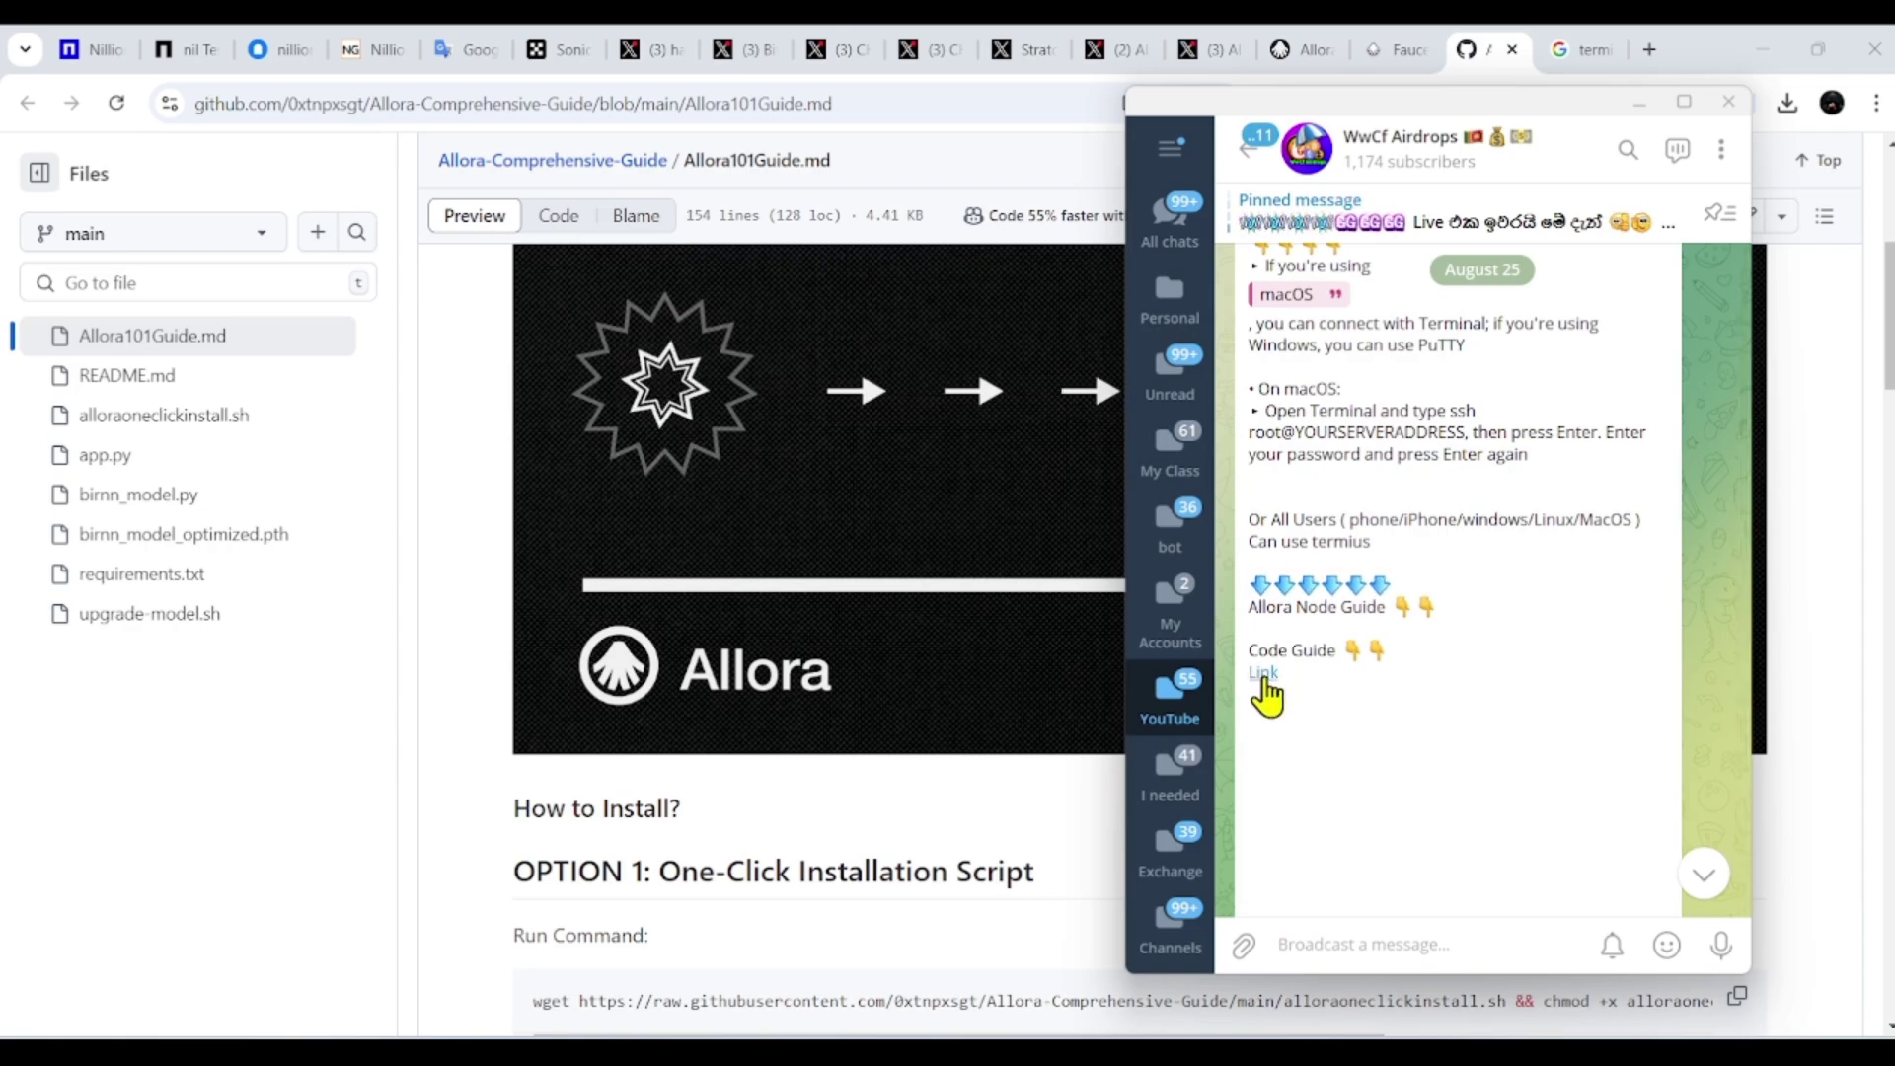
{"action": "left_click", "coordinate": [512, 658]}
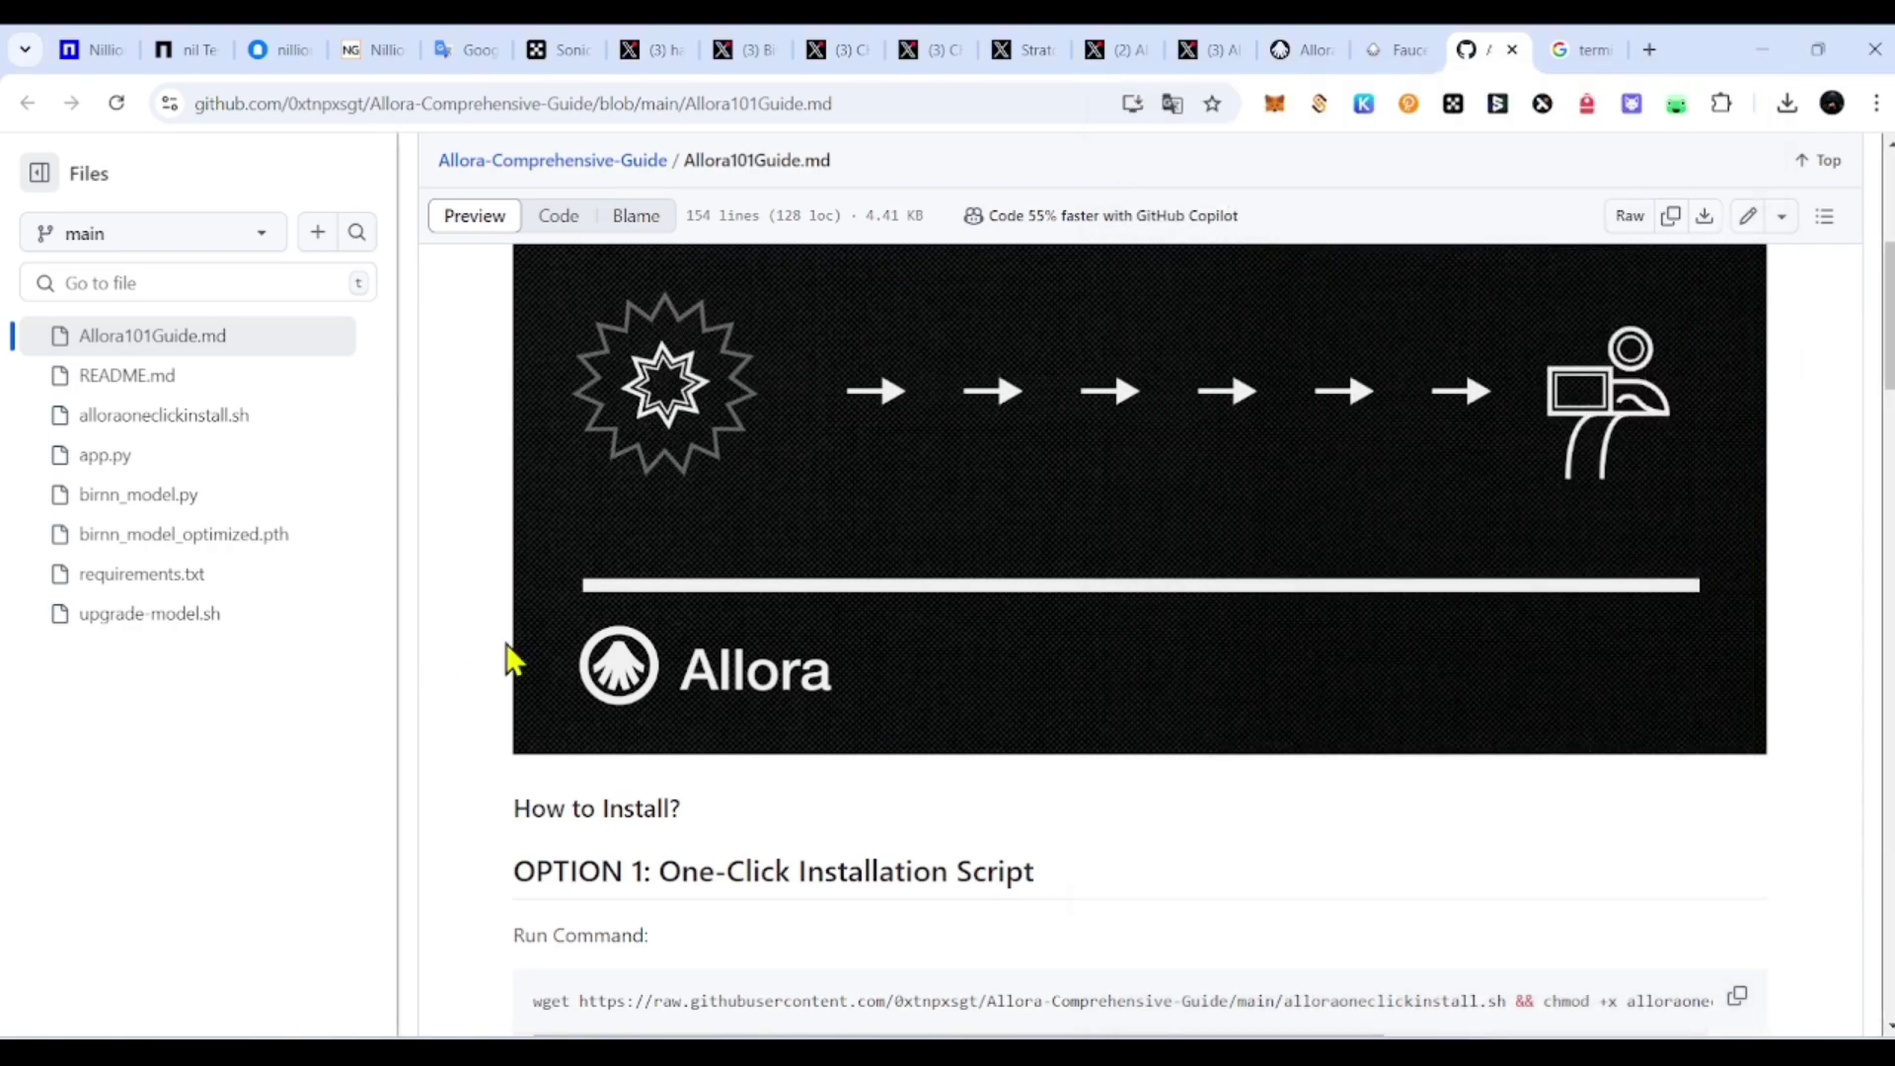
Step: Copy the one-click installation script command from Option 1 of the Allora guide on GitHub
{"action": "scroll", "coordinate": [1142, 473], "scroll_direction": "up", "scroll_amount": 5}
{"action": "scroll", "coordinate": [1143, 474], "scroll_direction": "down", "scroll_amount": 10}
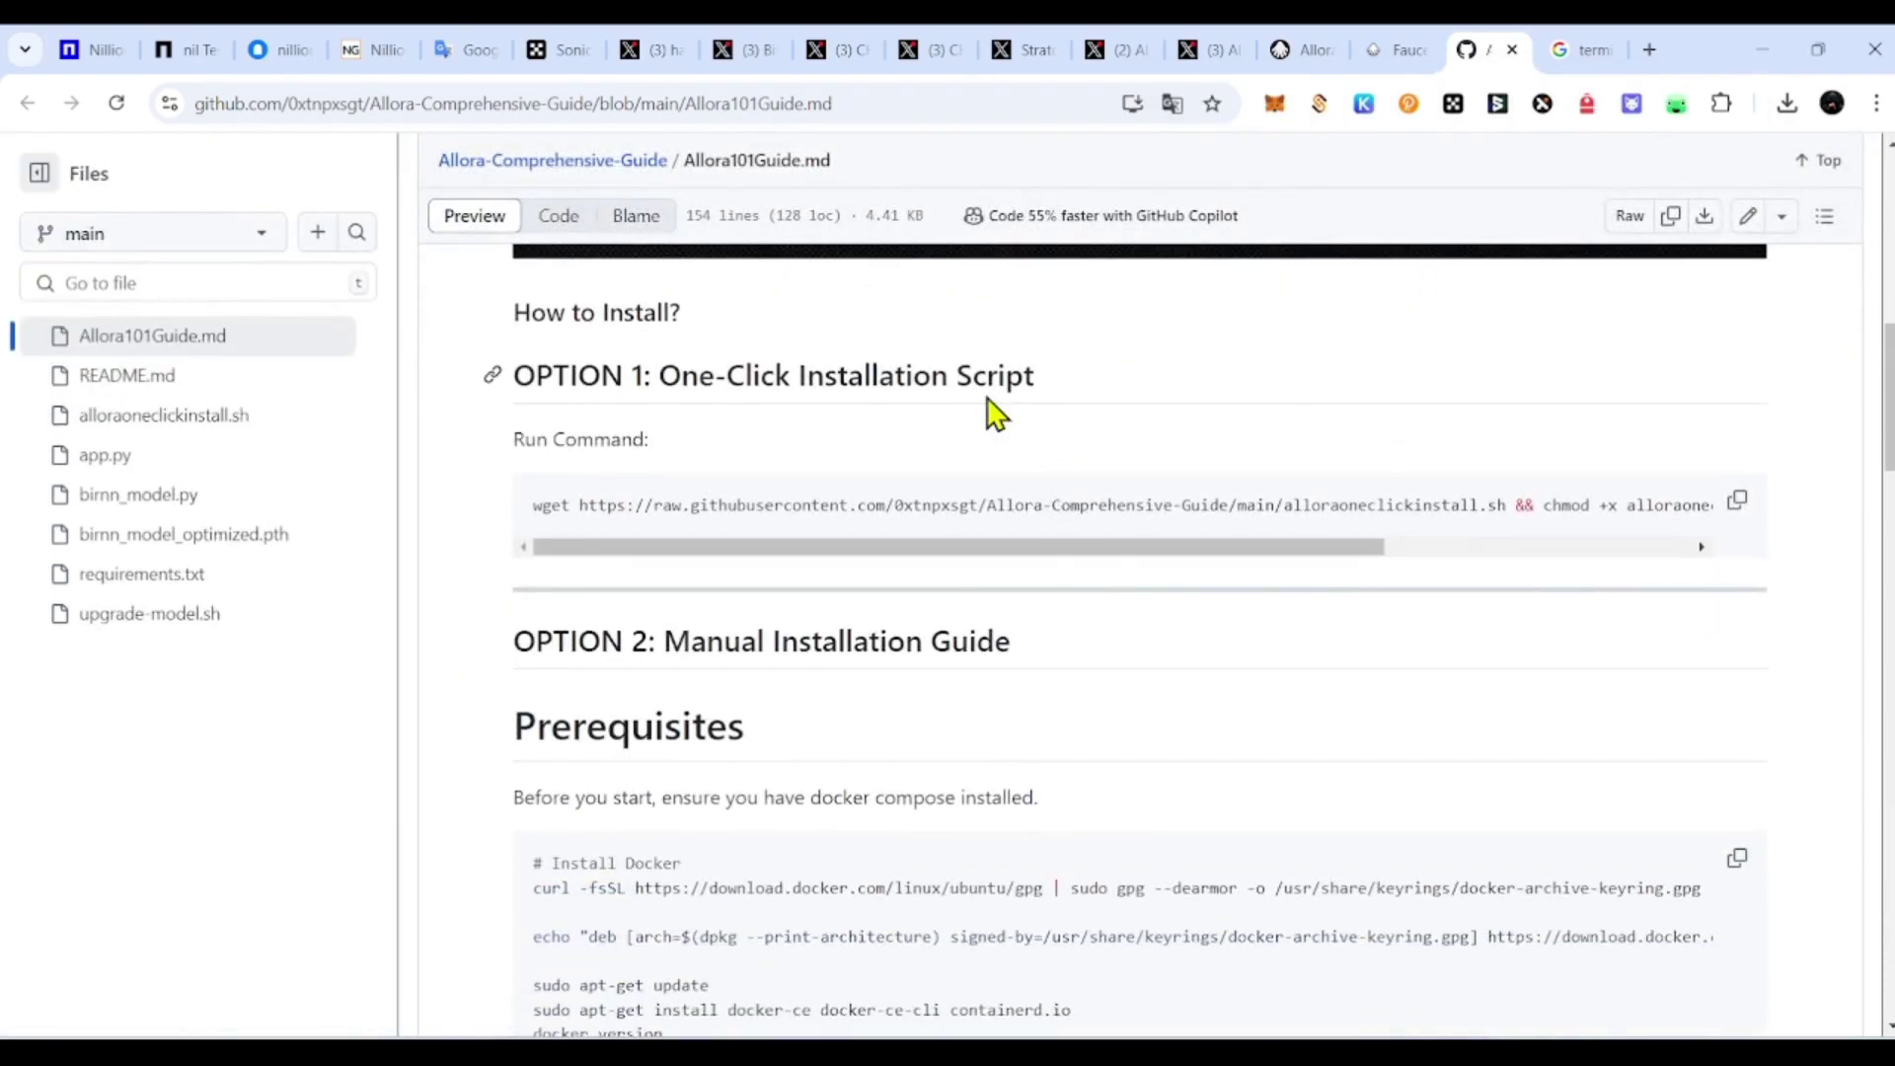
{"action": "left_click_drag", "start_coordinate": [534, 505], "coordinate": [1201, 478]}
{"action": "left_click", "coordinate": [1202, 478]}
{"action": "left_click", "coordinate": [1738, 502]}
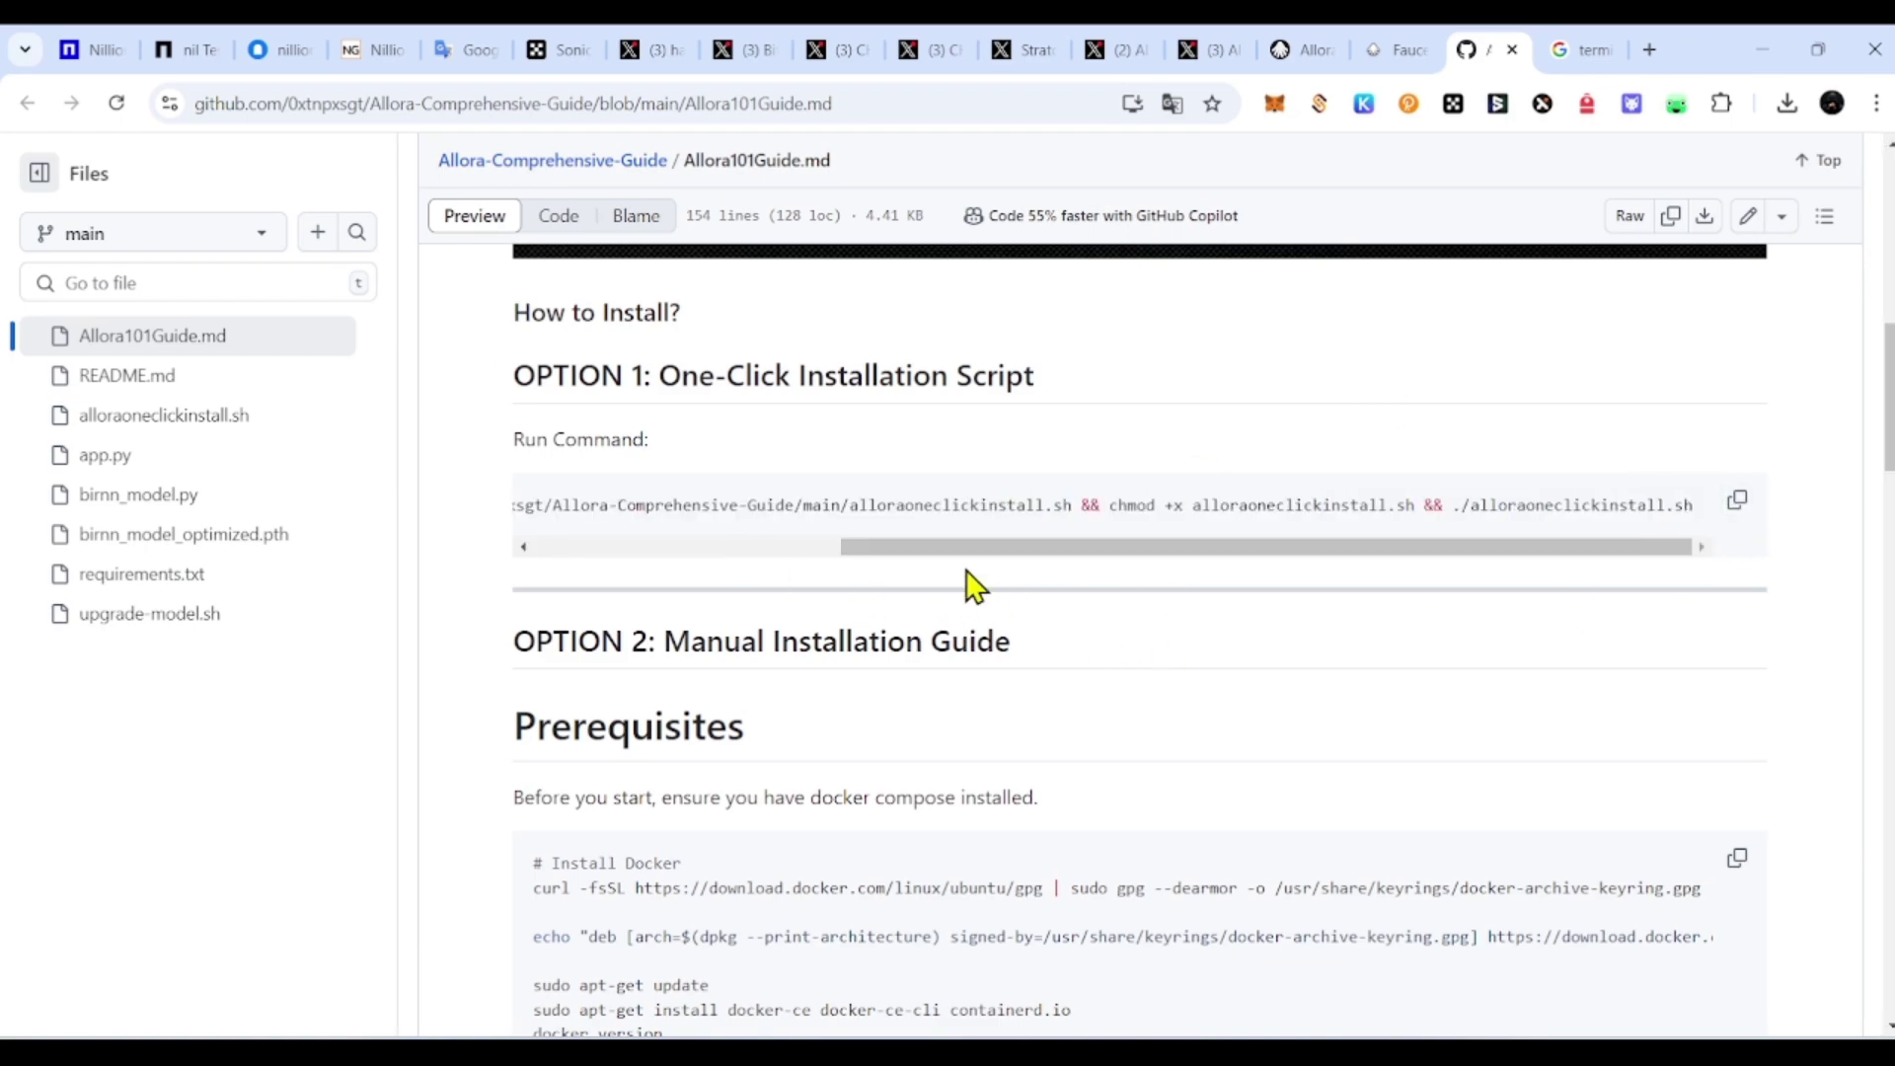
{"action": "left_click_drag", "start_coordinate": [841, 551], "coordinate": [518, 573]}
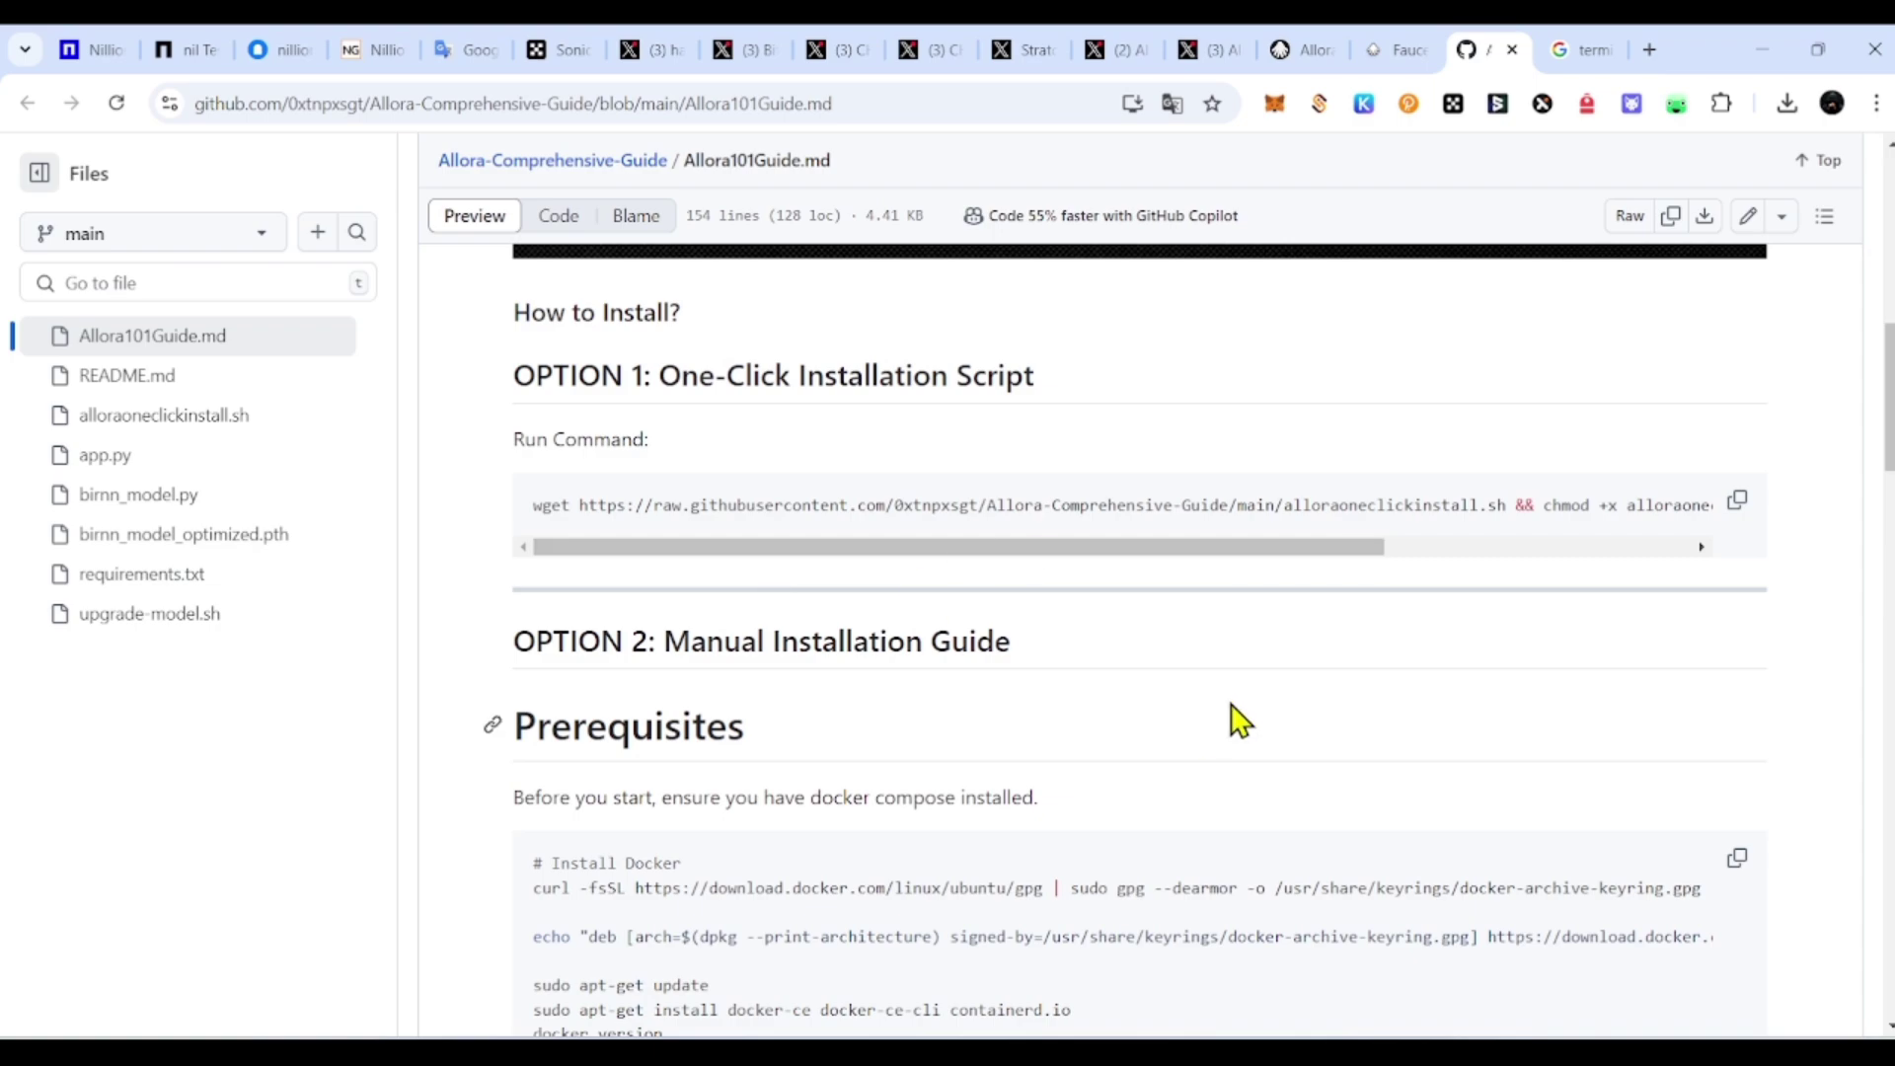
{"action": "left_click", "coordinate": [1739, 503]}
Step: Switch to Termius and run the copied alloraoneclickinstall.sh download and install command in the Allora session
{"action": "key", "text": "alt+Tab"}
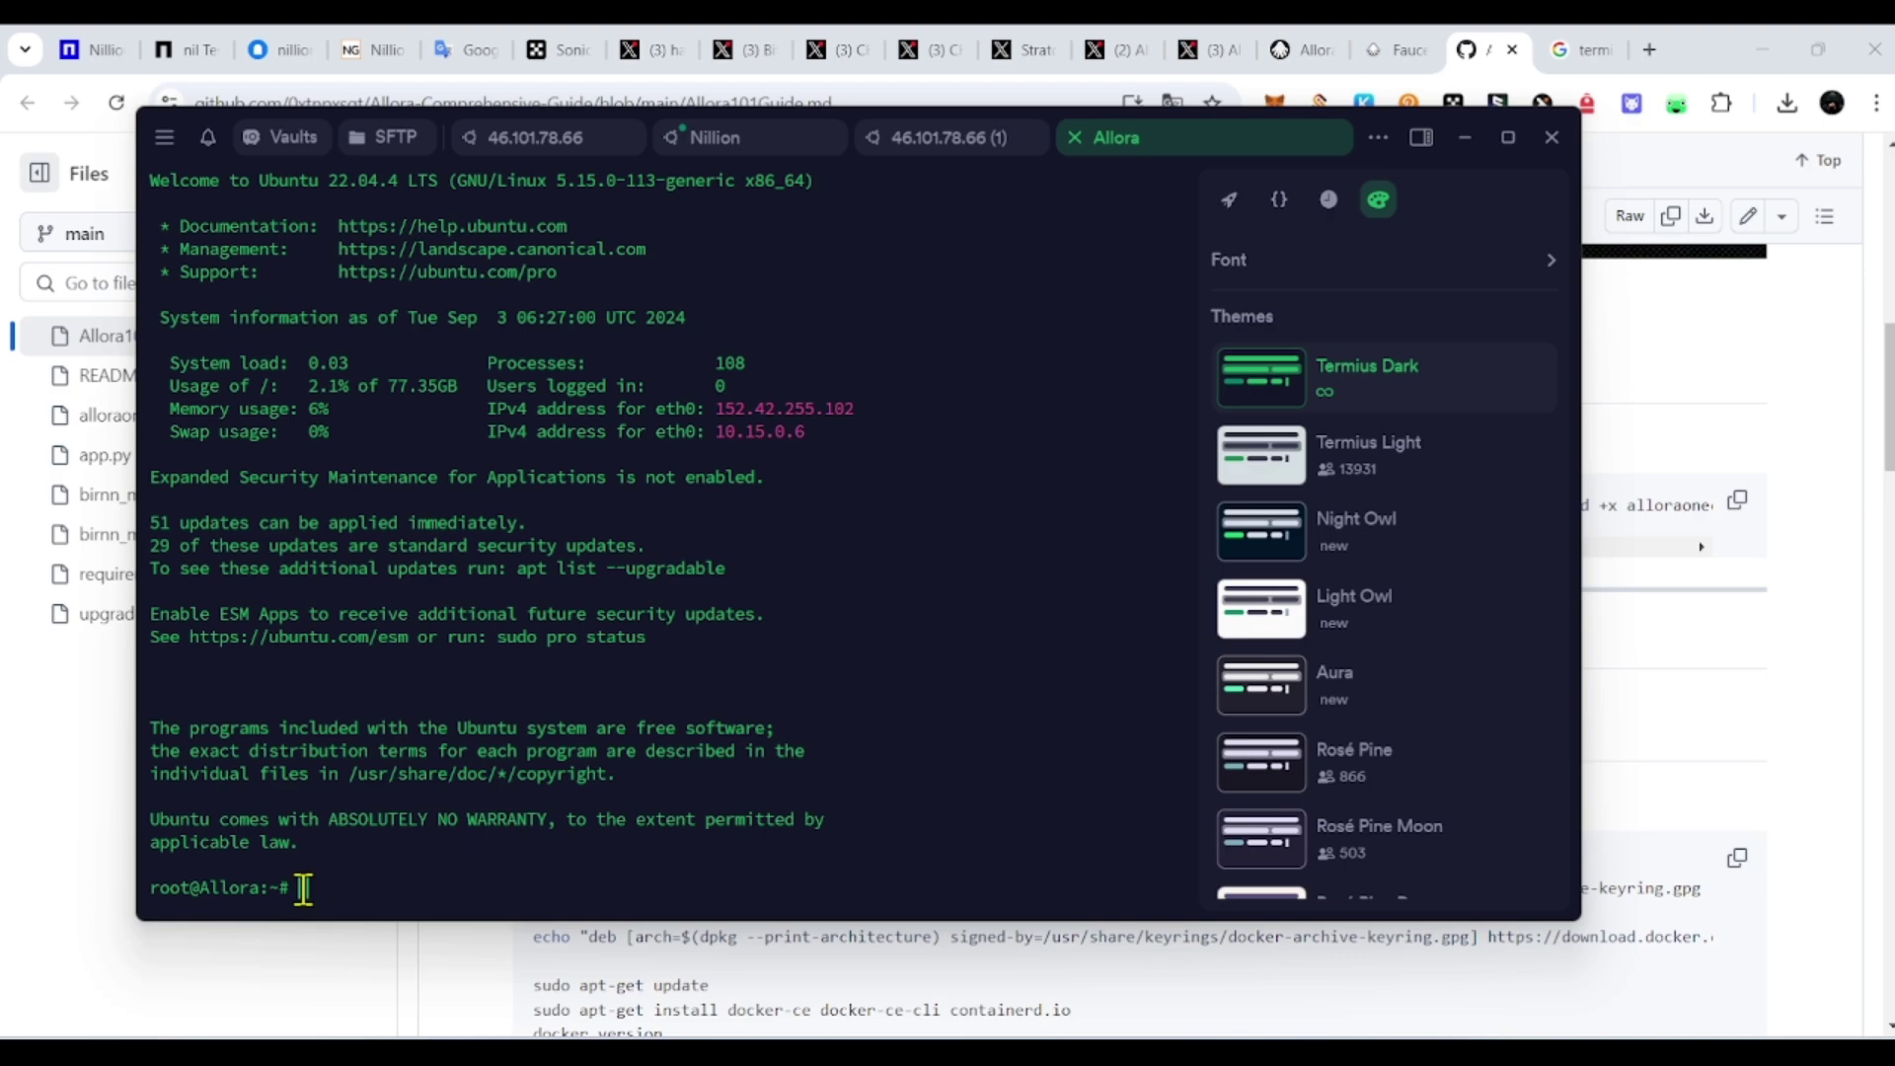
{"action": "key", "text": "ctrl+v"}
{"action": "key", "text": "Return"}
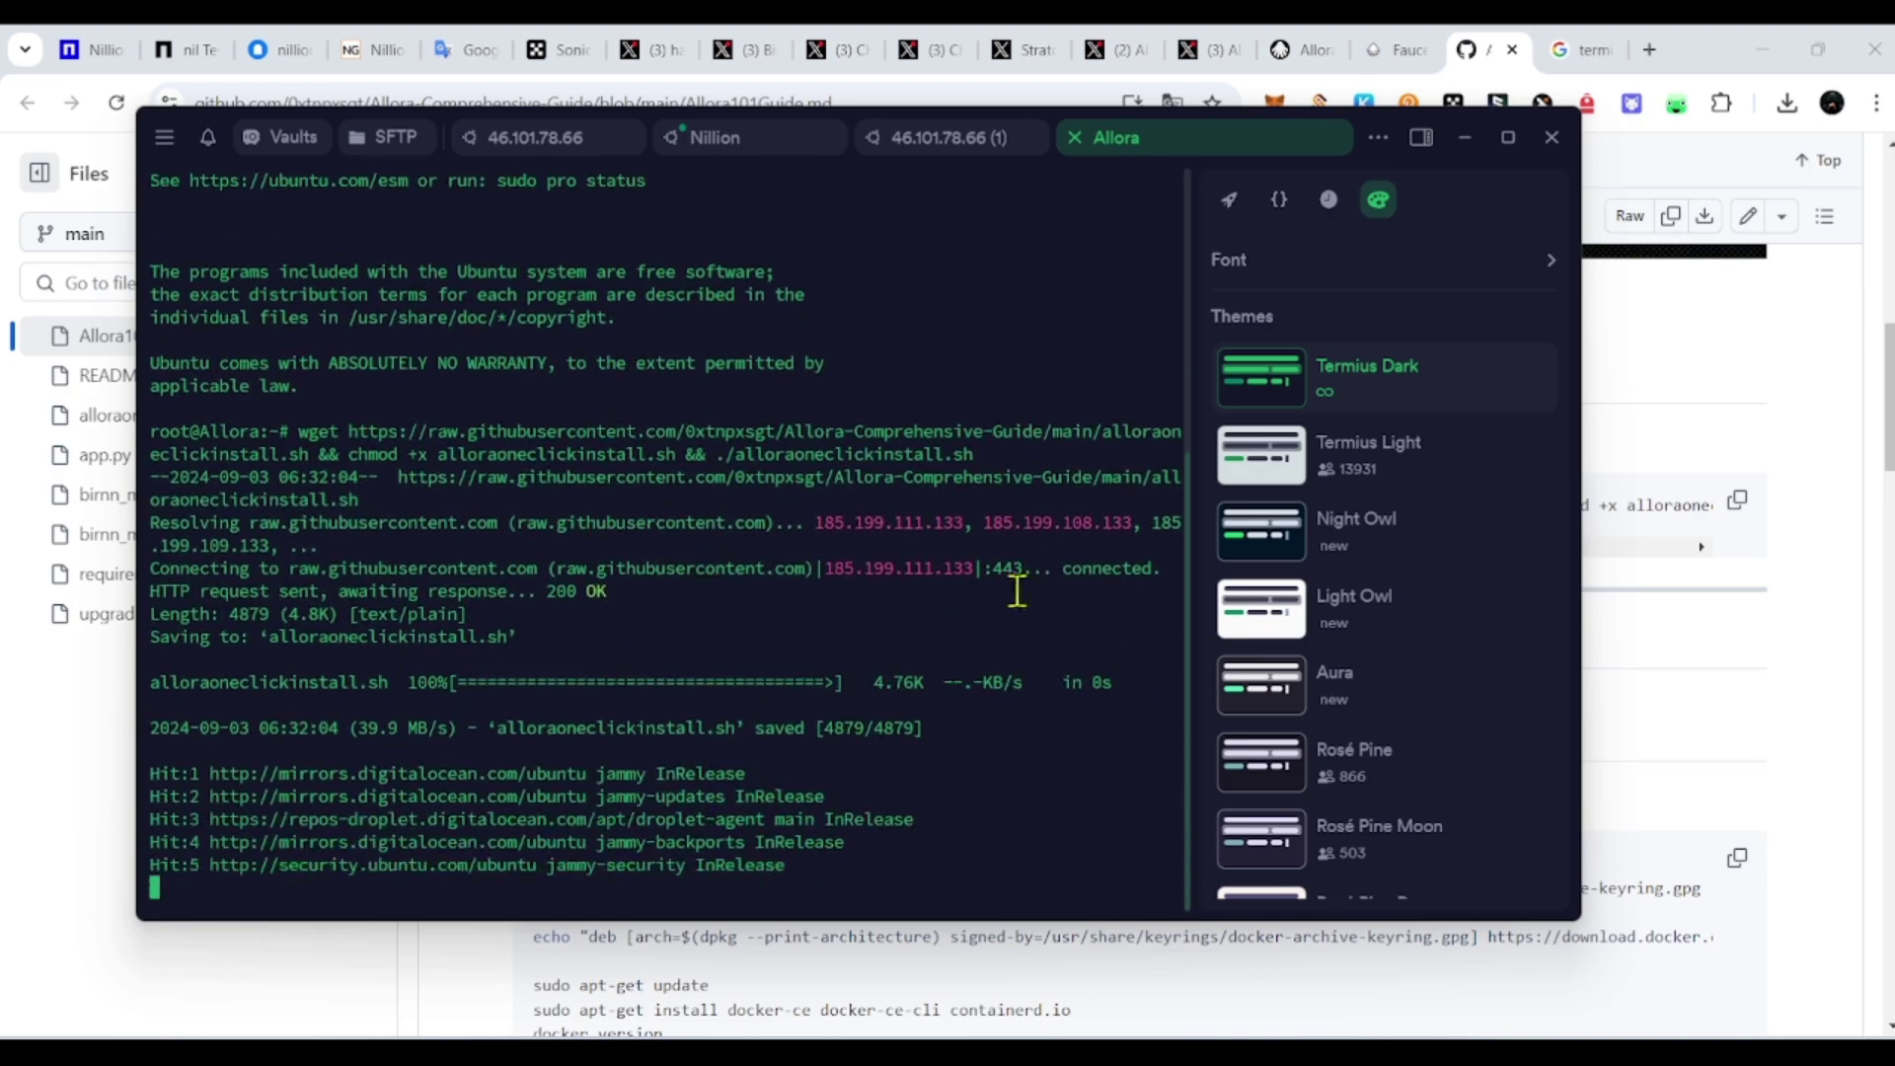
{"action": "left_click", "coordinate": [1502, 136]}
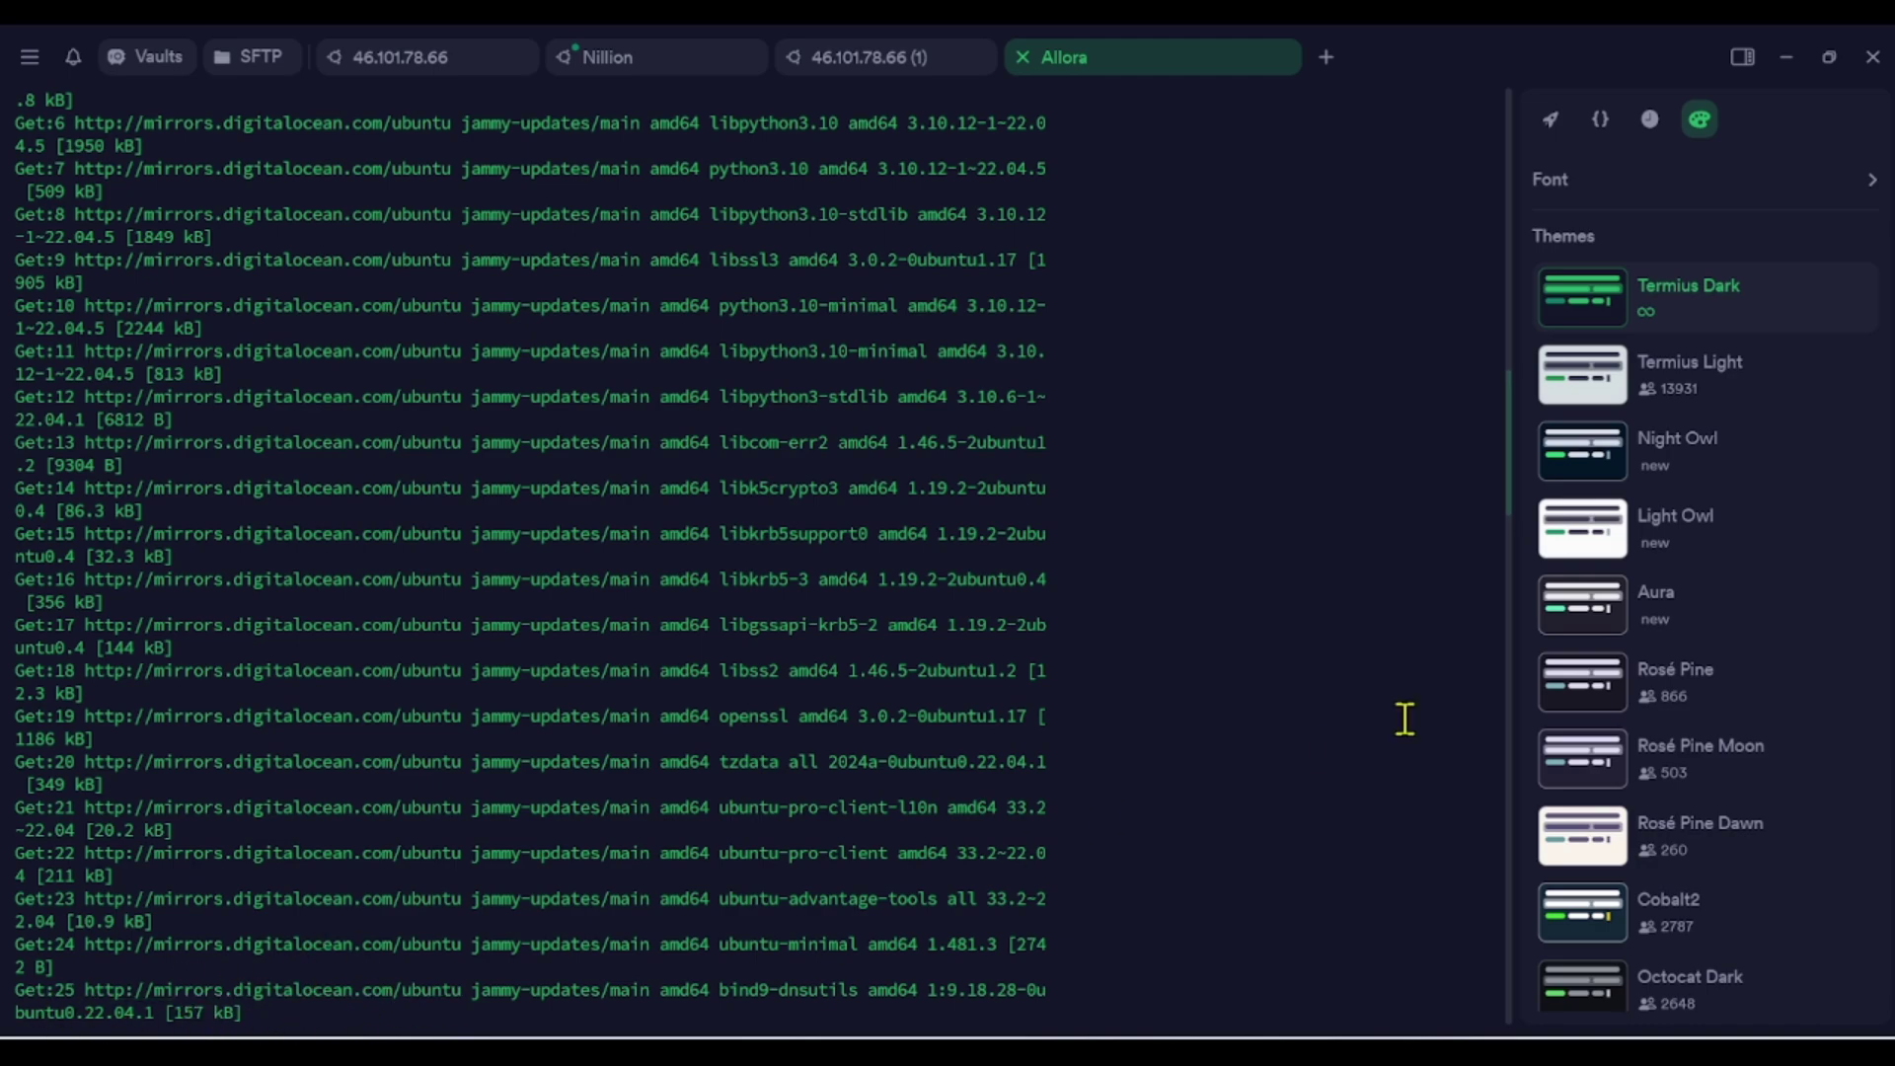
{"action": "left_click", "coordinate": [1829, 56]}
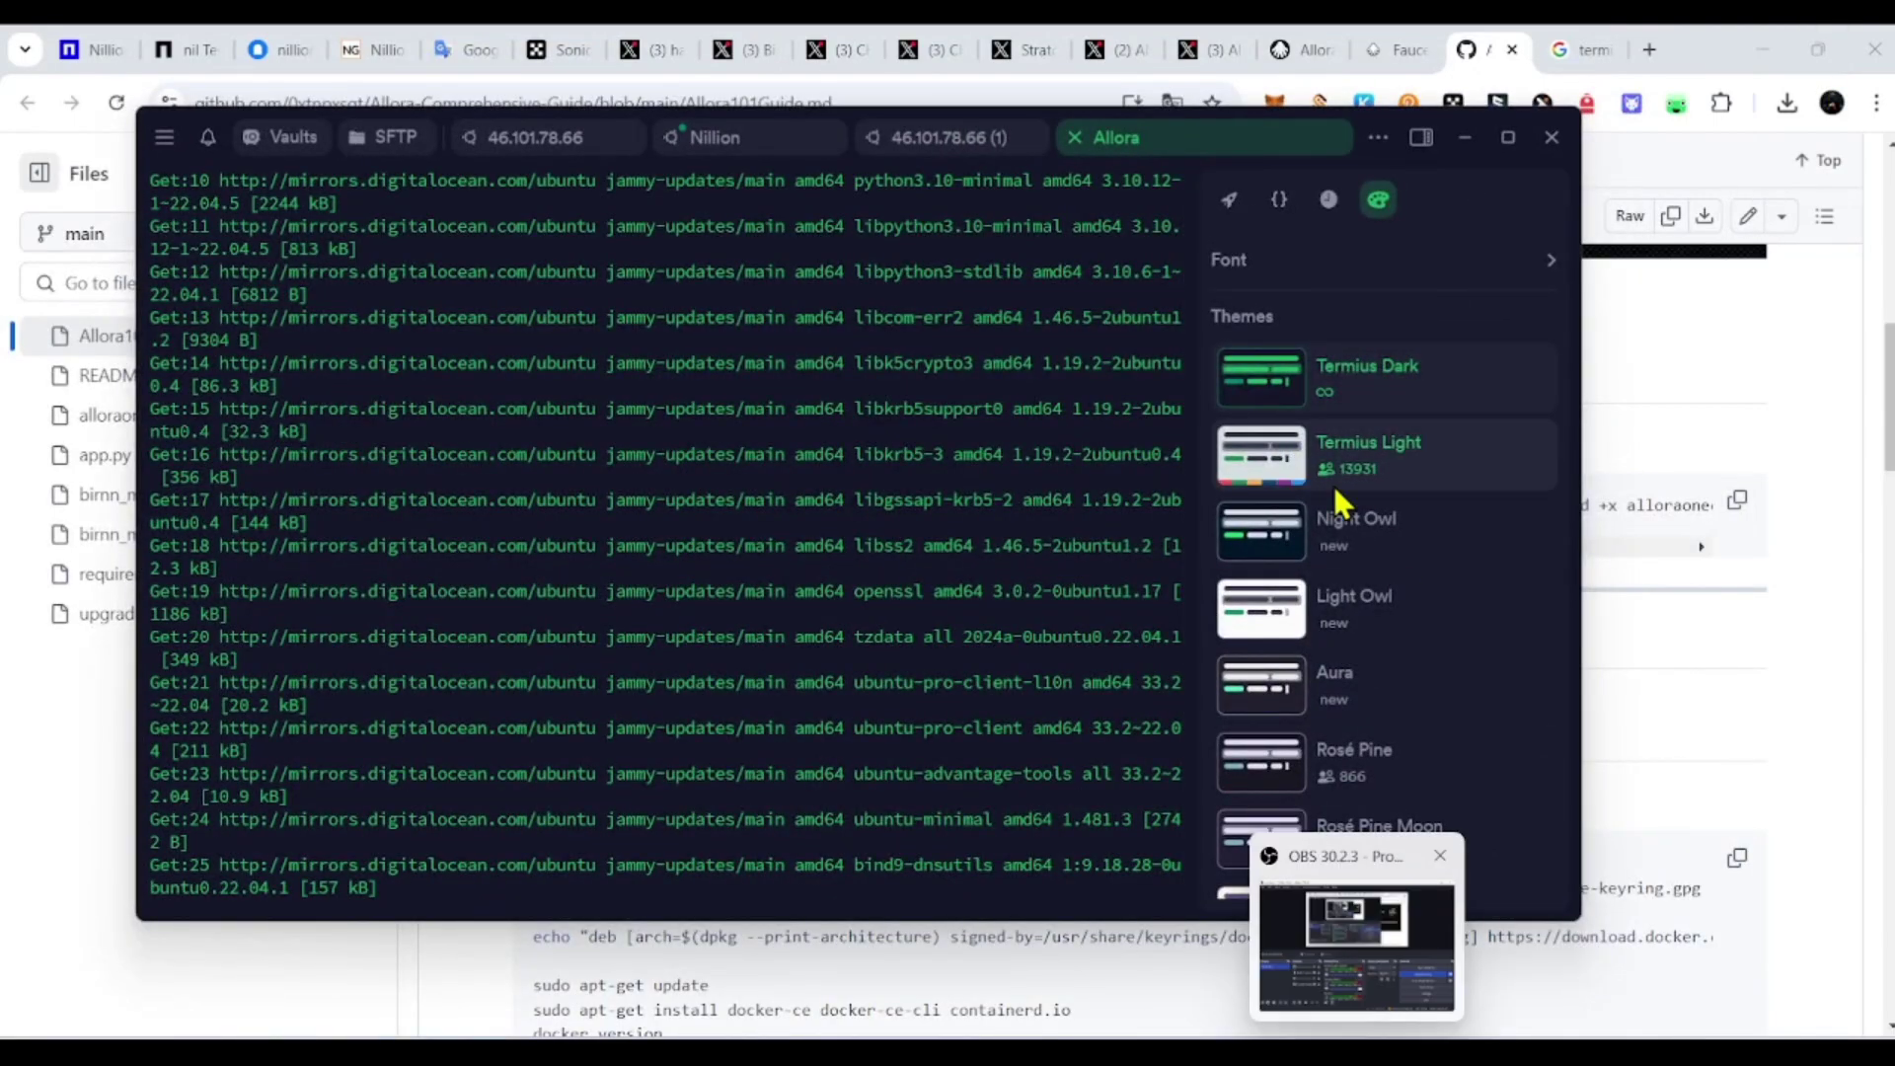
{"action": "left_click", "coordinate": [1807, 388]}
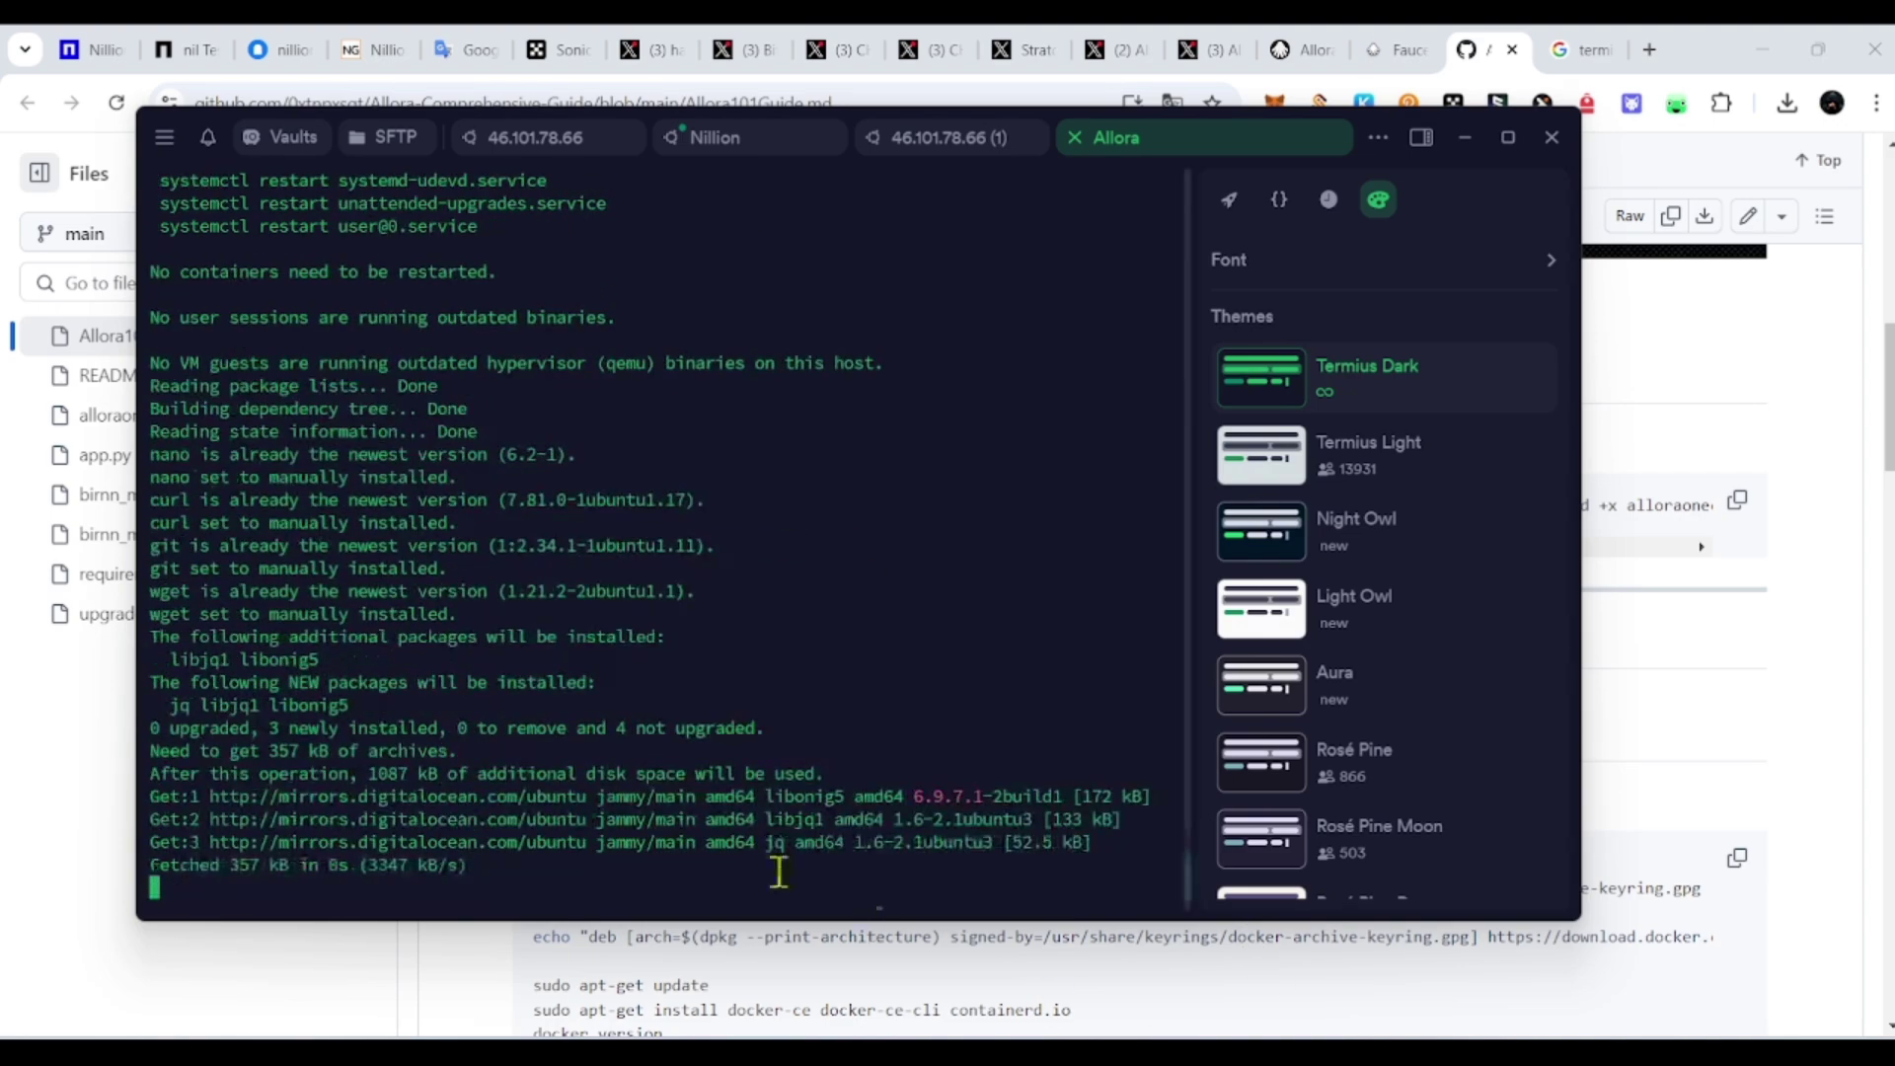
Step: Accept the preselected services to restart in the outdated-libraries package configuration dialog
{"action": "key", "text": "Tab"}
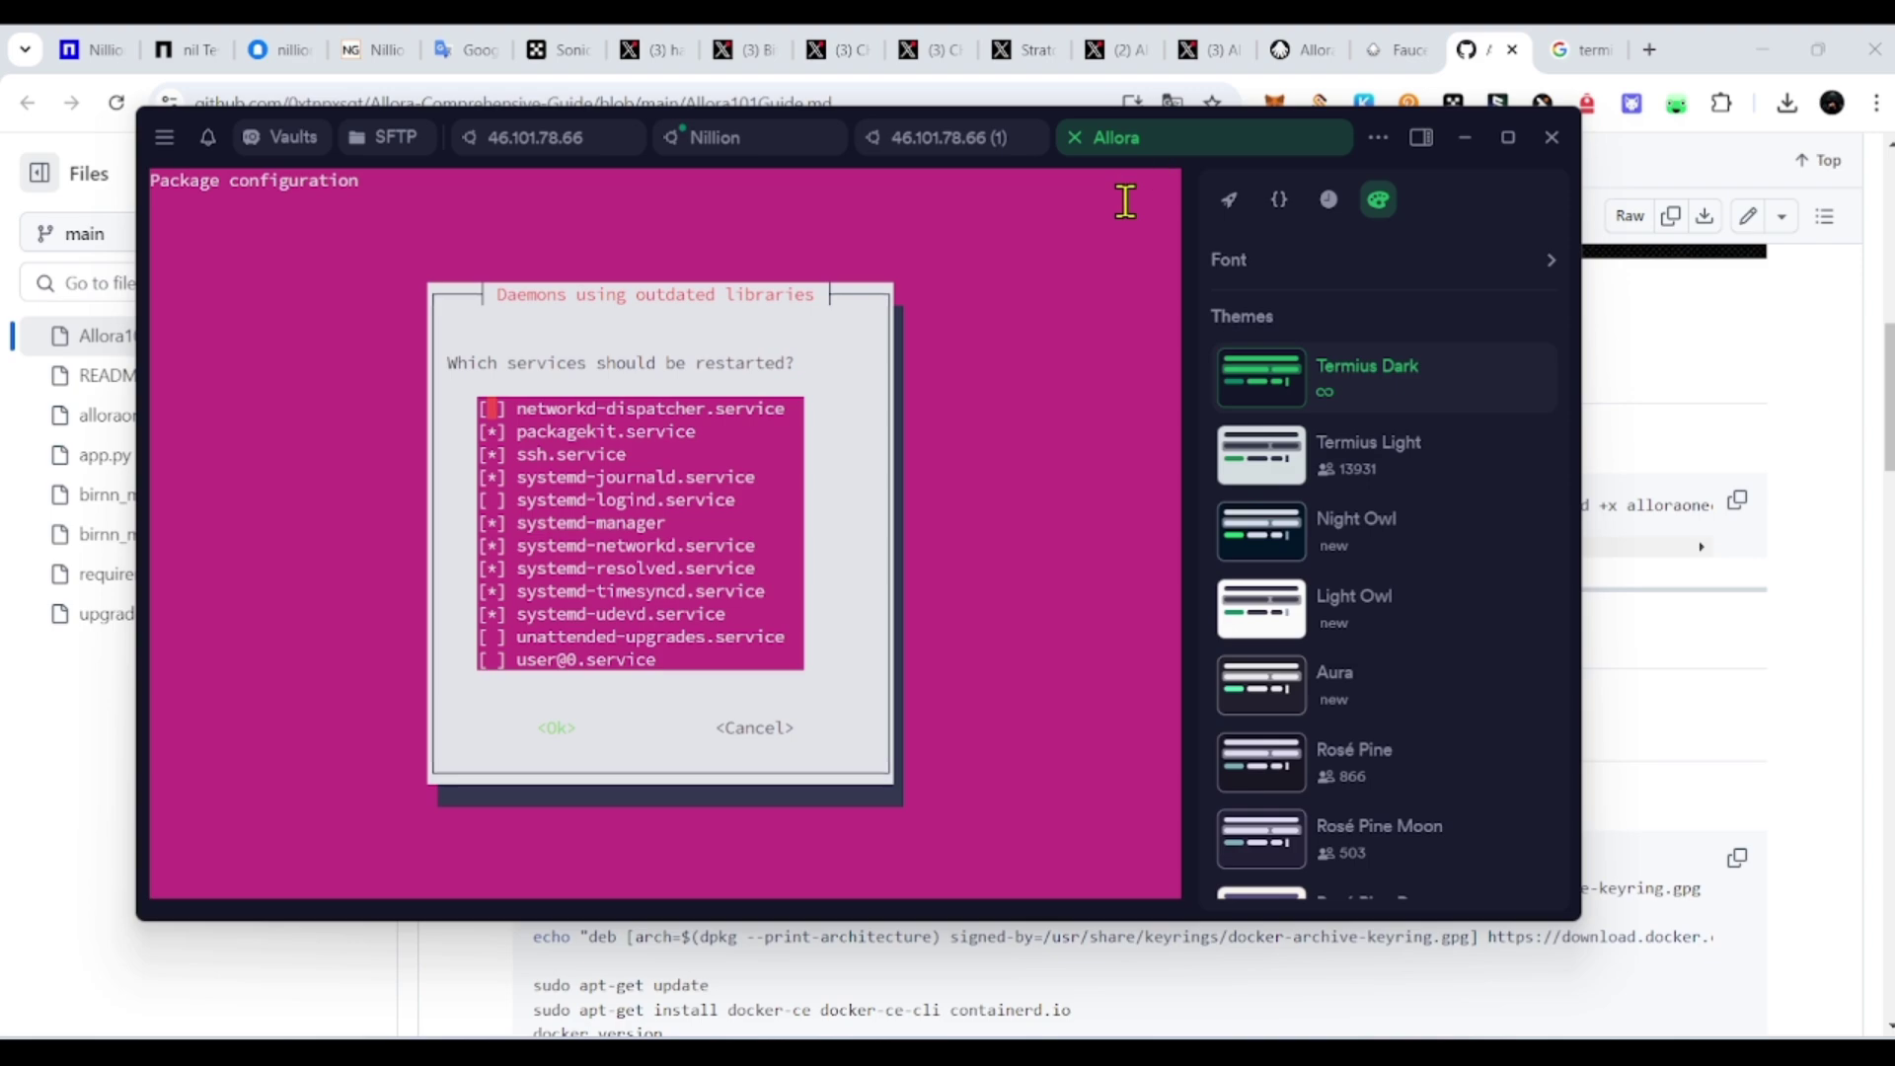
{"action": "key", "text": "Return"}
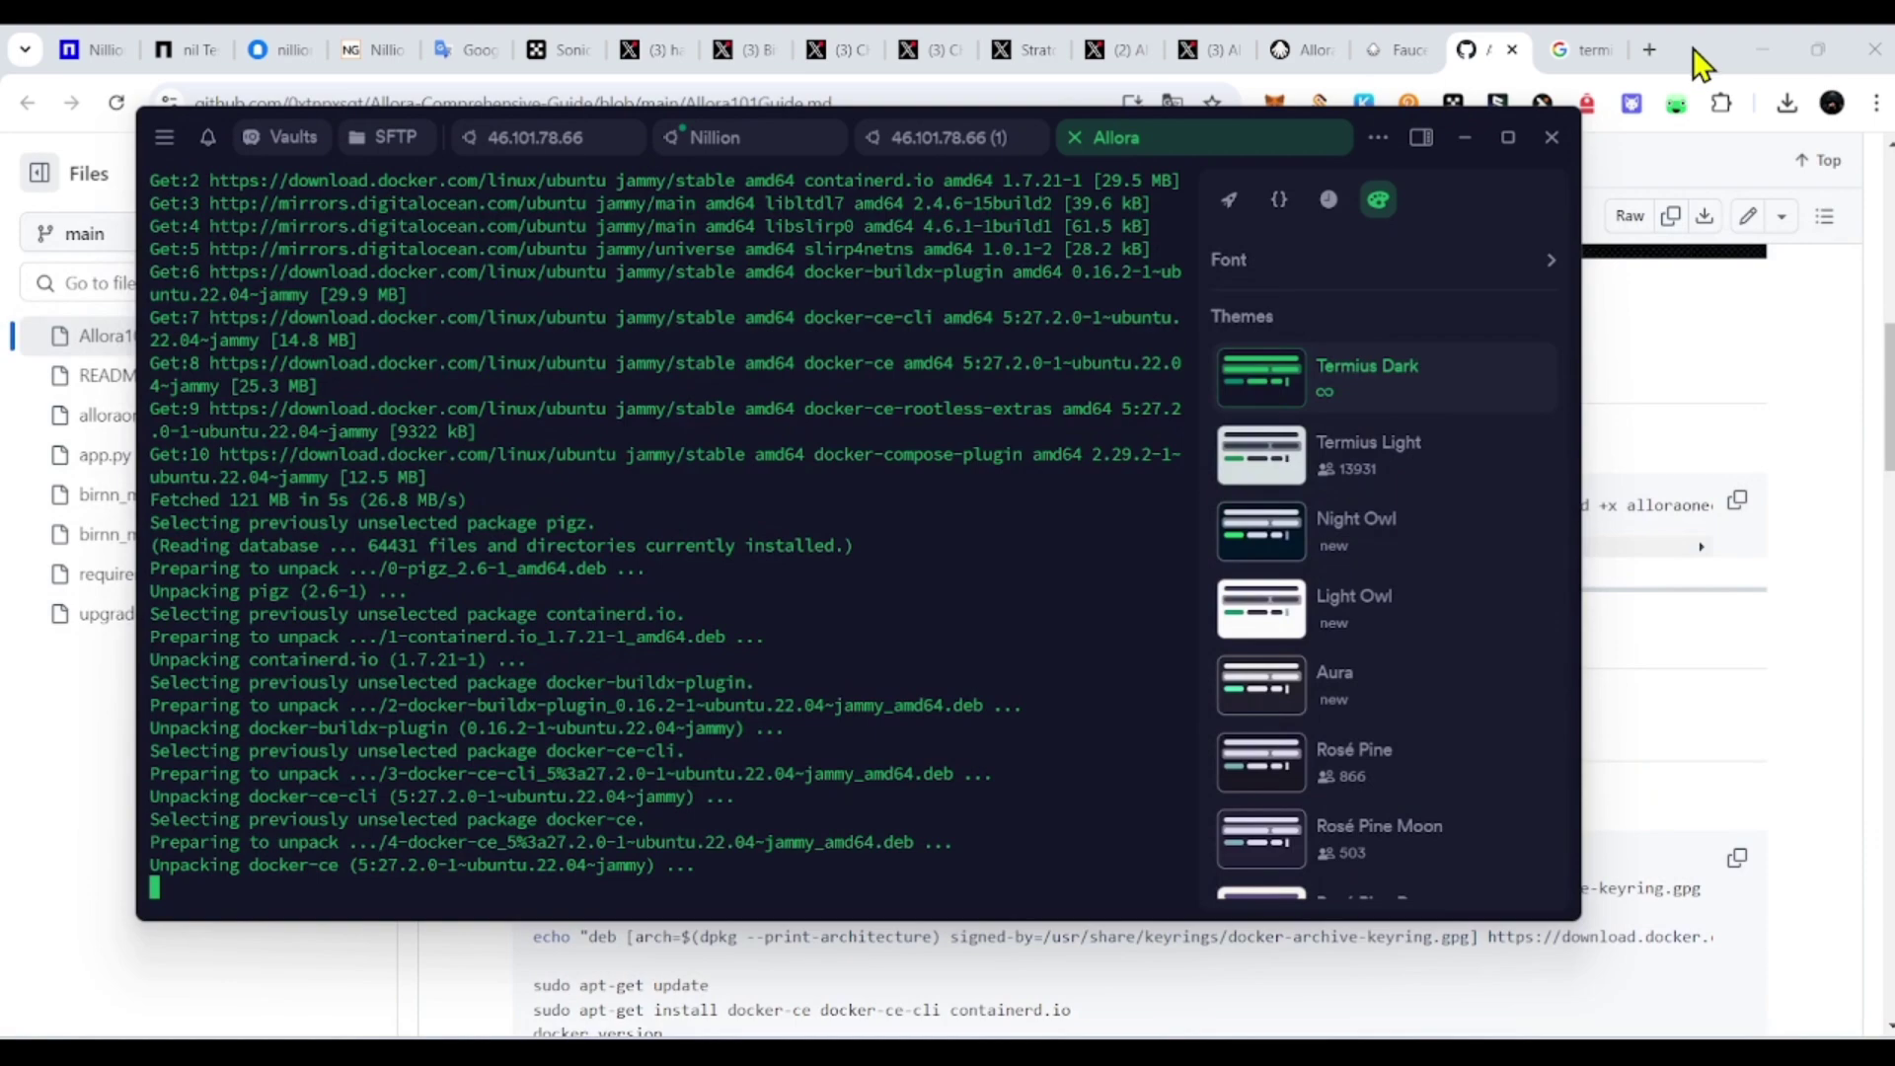
Step: Examine the GitHub guide's installation options and deployment steps, including the addressKeyName and addressRestoreMnemonic settings for config.json
{"action": "left_click", "coordinate": [1692, 47]}
{"action": "scroll", "coordinate": [1086, 632], "scroll_direction": "down", "scroll_amount": 10}
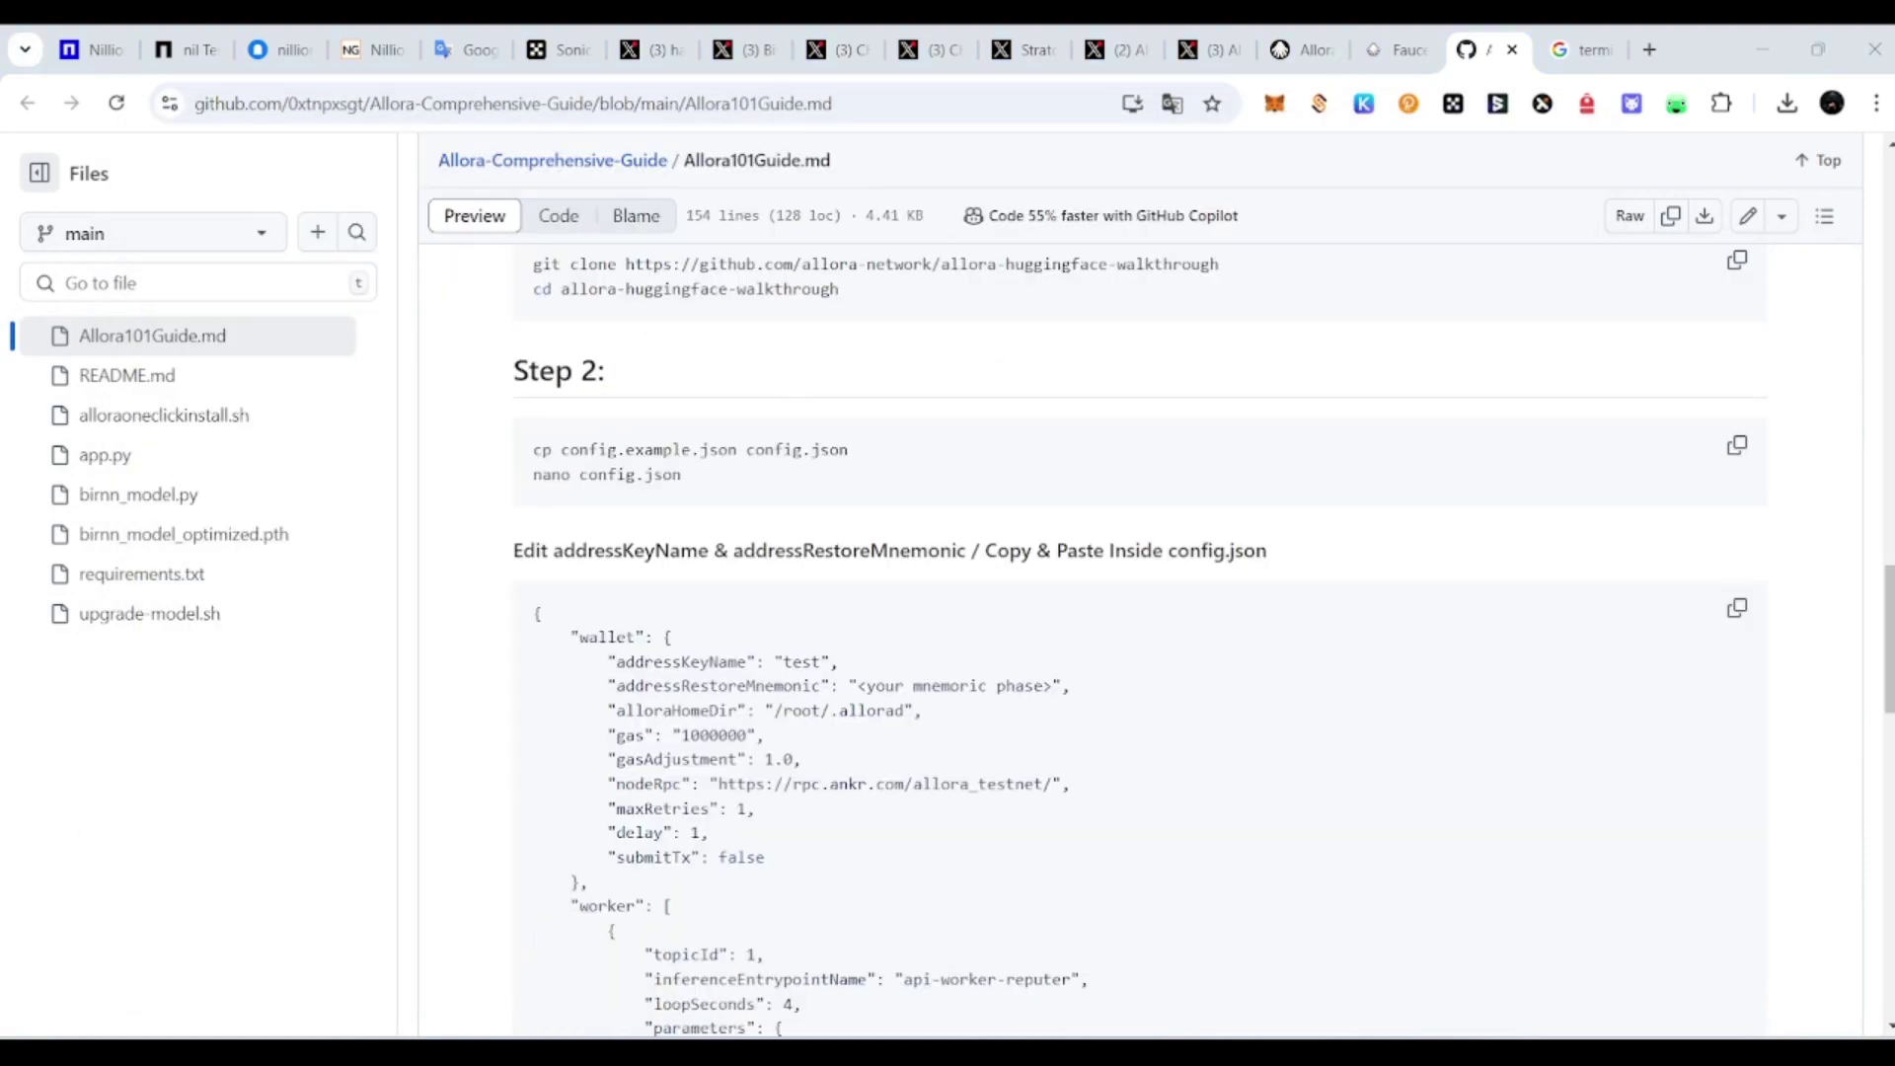
{"action": "key", "text": "alt+Tab"}
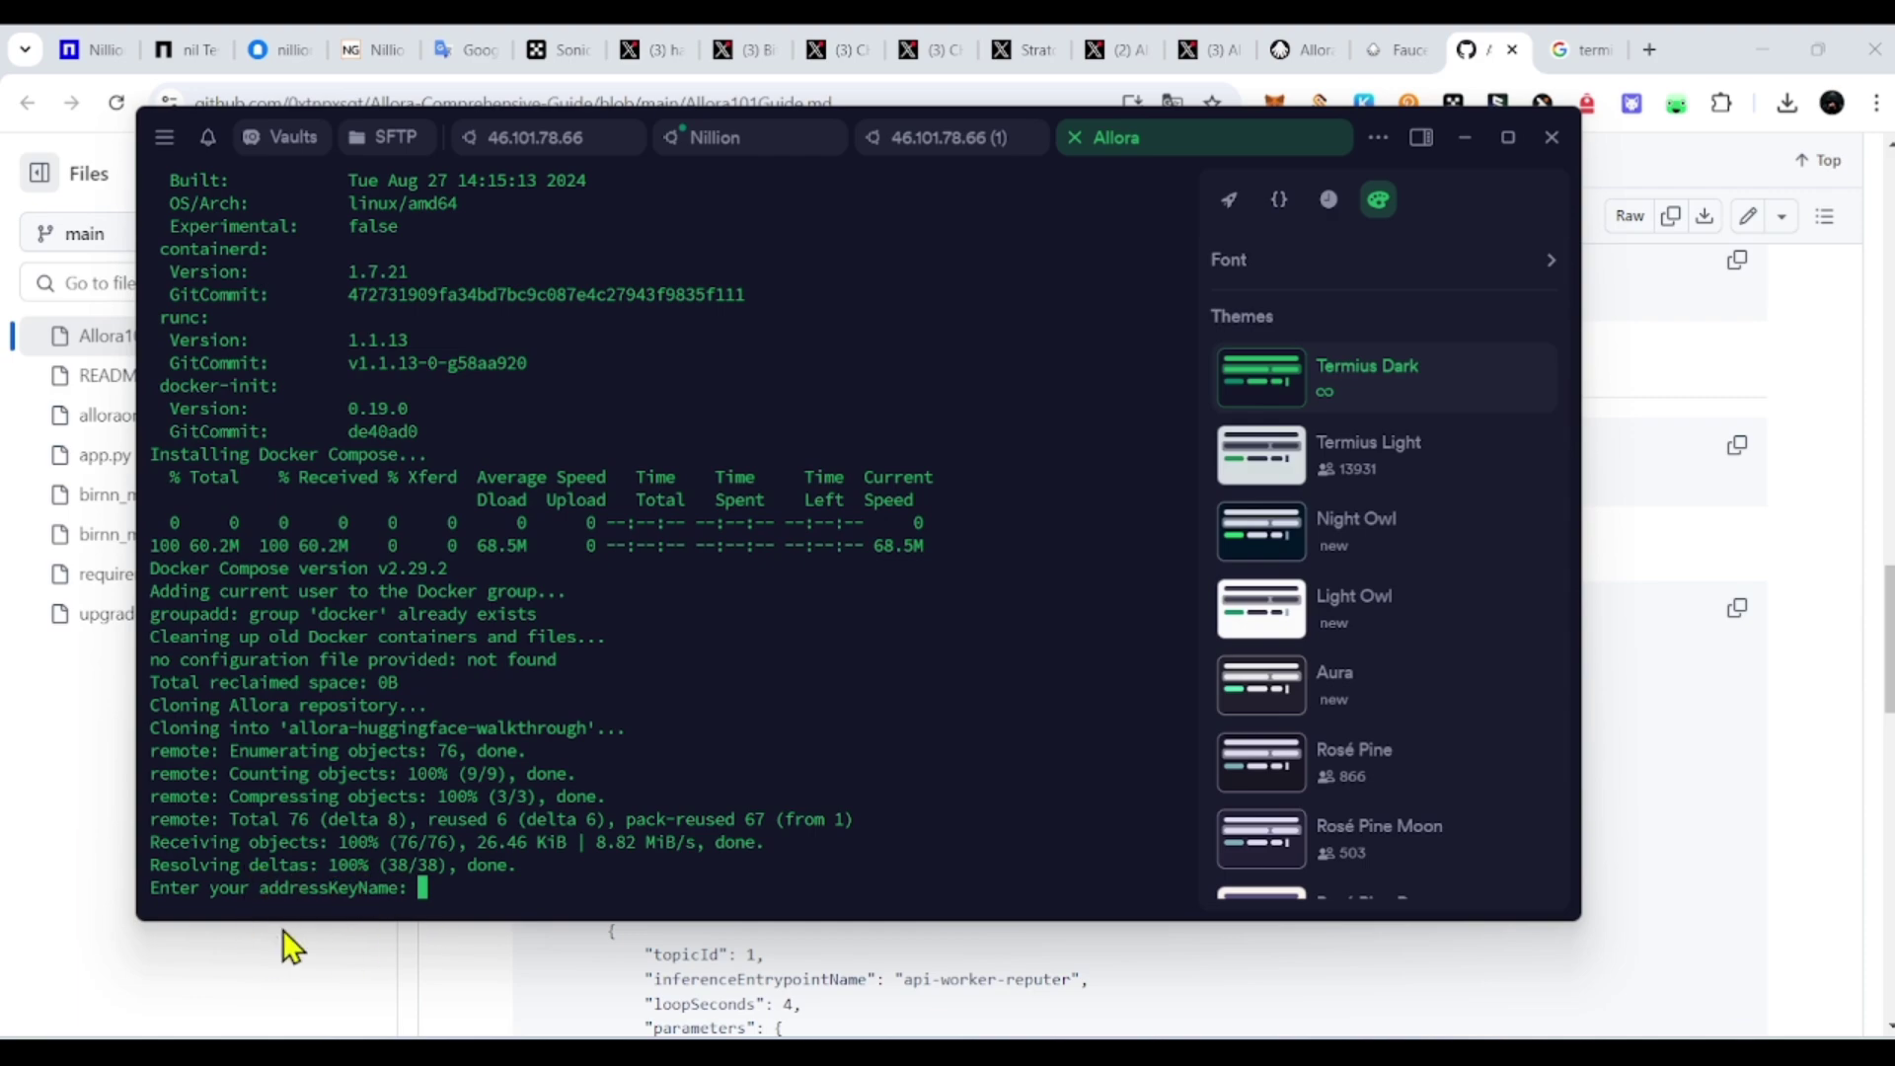
{"action": "left_click", "coordinate": [1816, 805]}
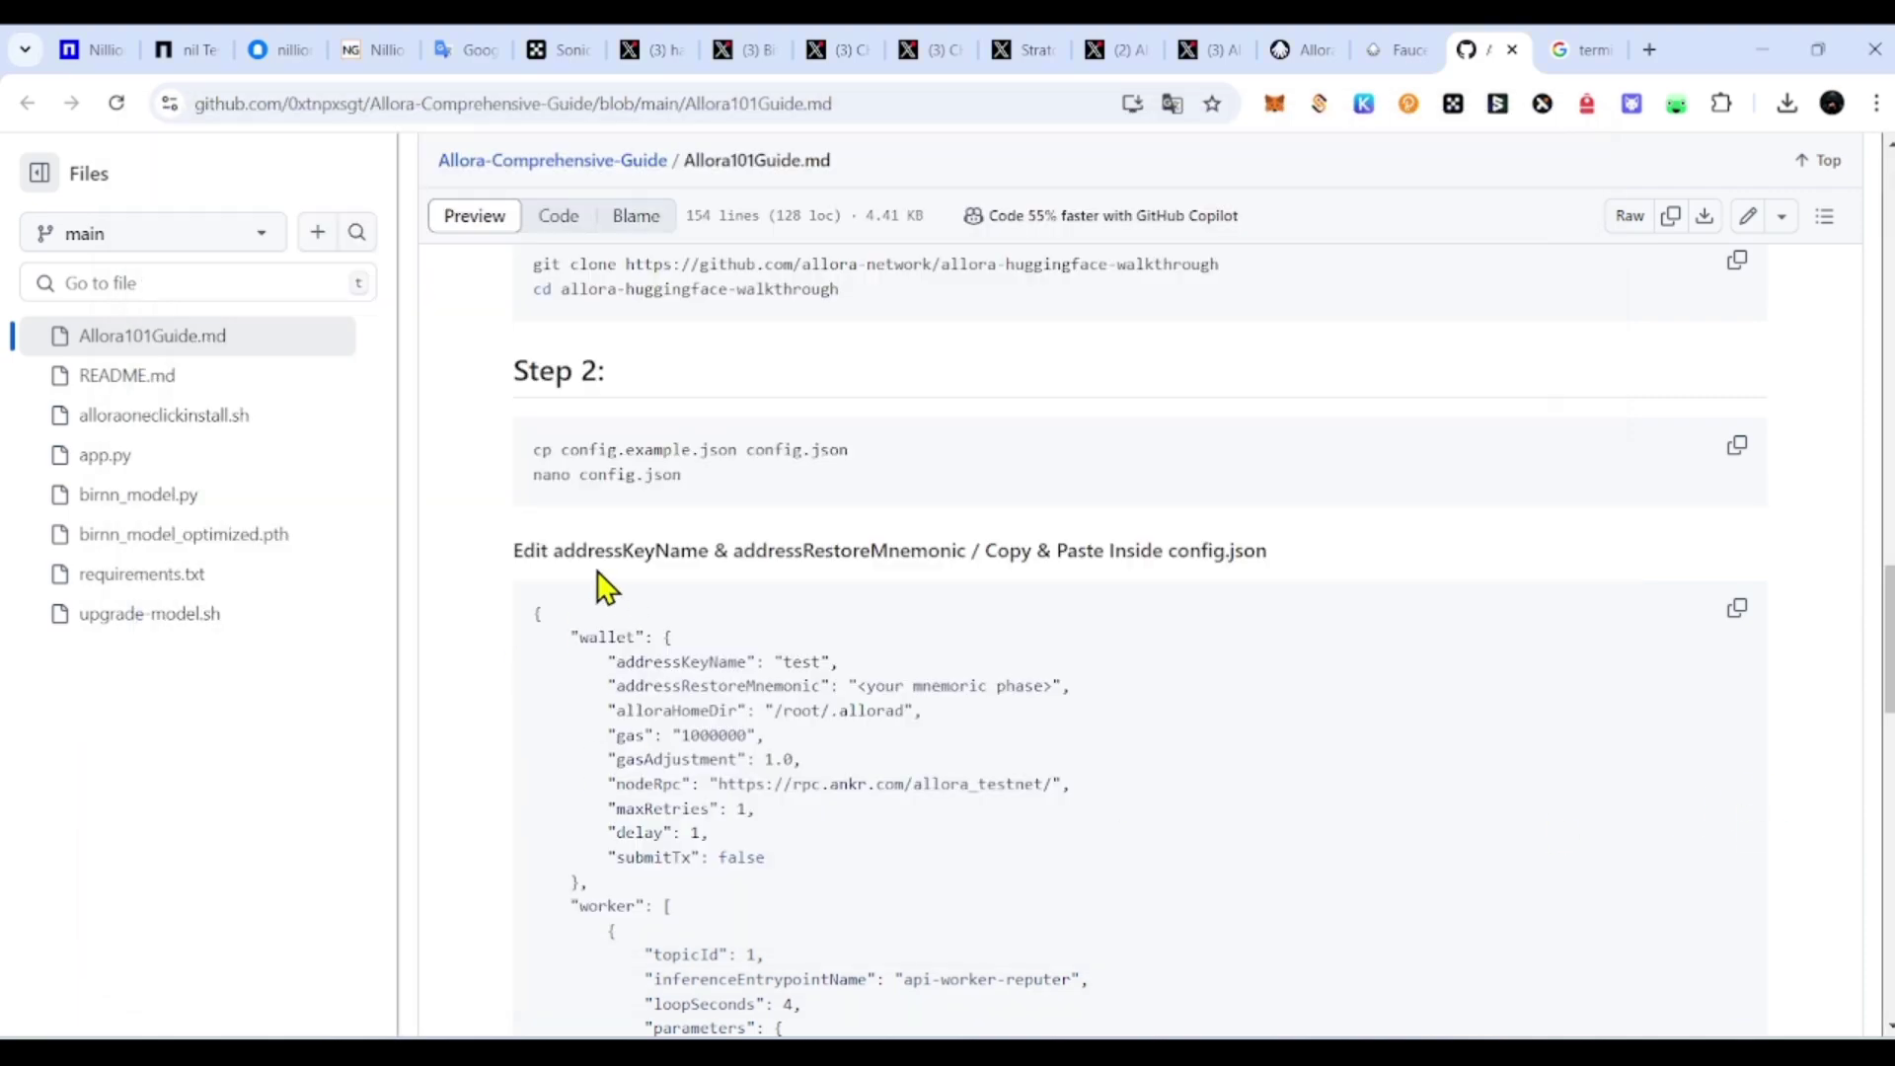
{"action": "scroll", "coordinate": [652, 592], "scroll_direction": "down", "scroll_amount": 1}
{"action": "scroll", "coordinate": [725, 642], "scroll_direction": "up", "scroll_amount": 7}
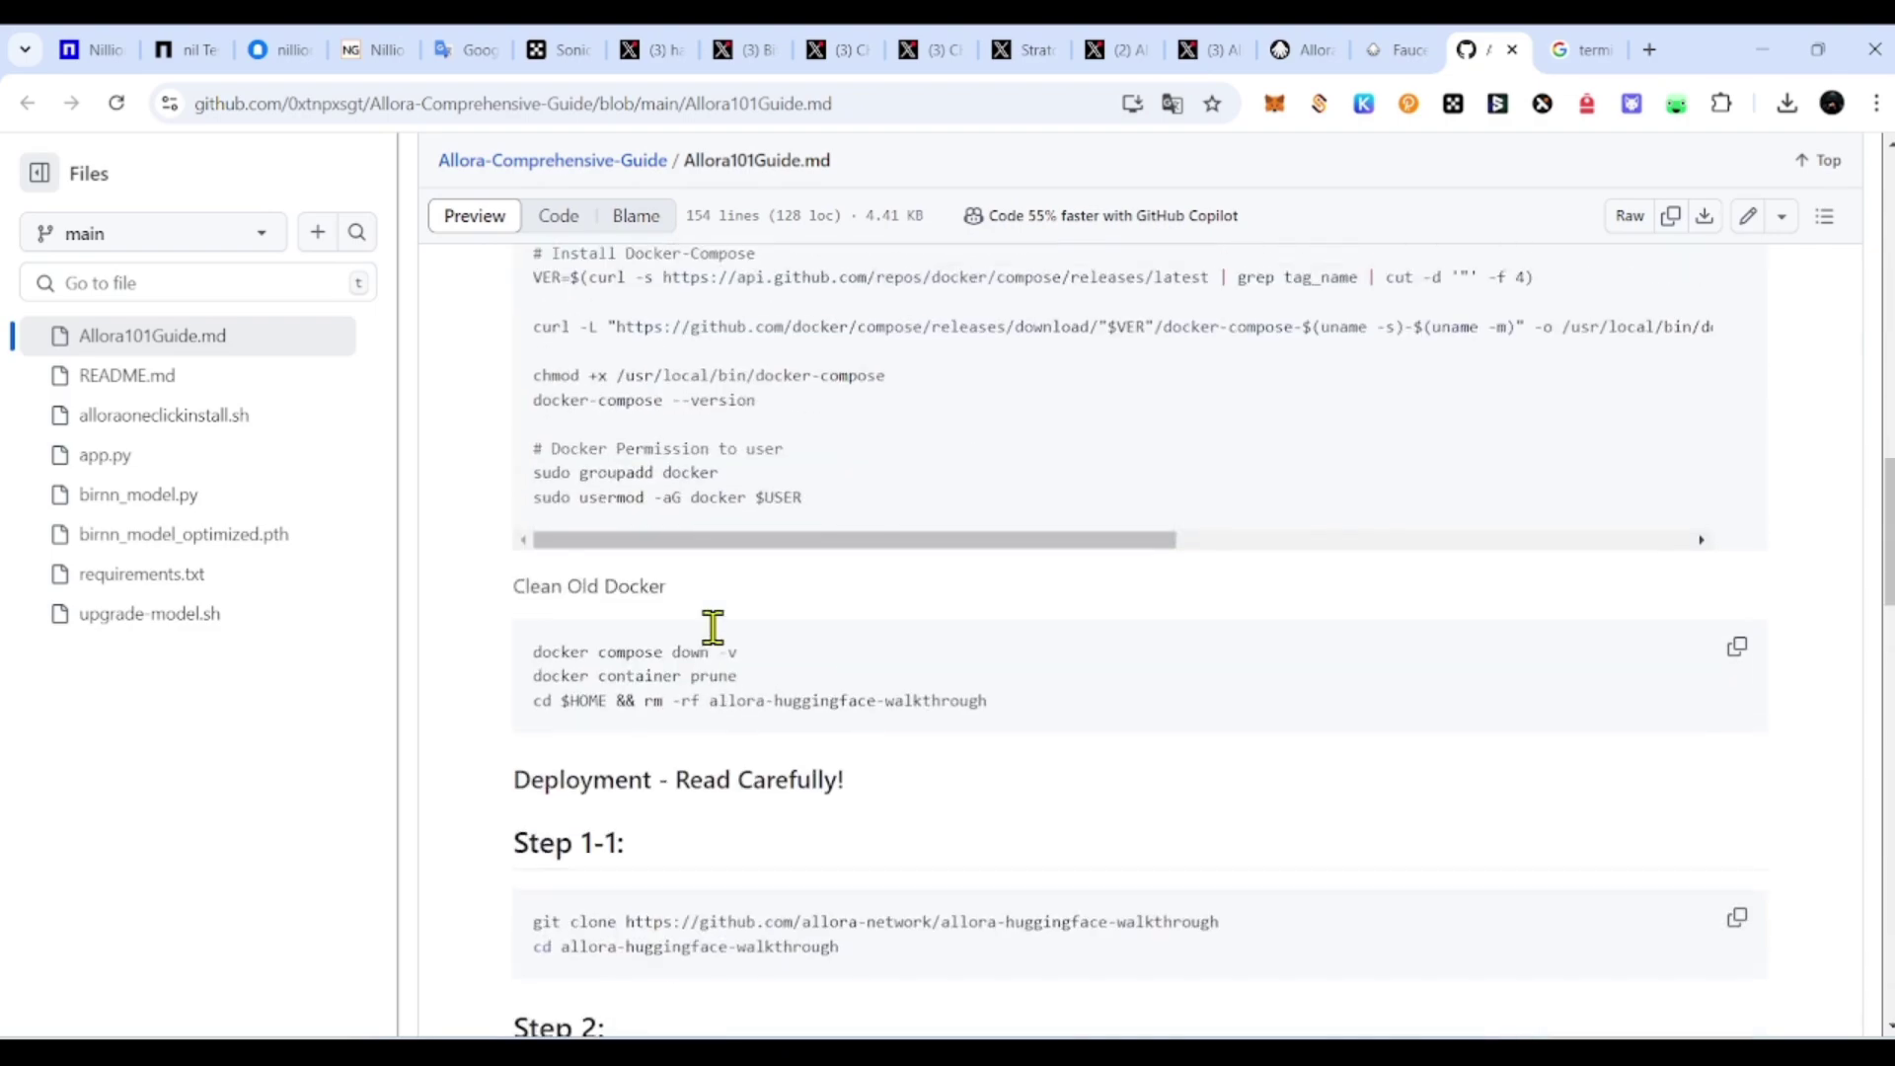
{"action": "scroll", "coordinate": [713, 627], "scroll_direction": "up", "scroll_amount": 12}
{"action": "scroll", "coordinate": [630, 863], "scroll_direction": "down", "scroll_amount": 2}
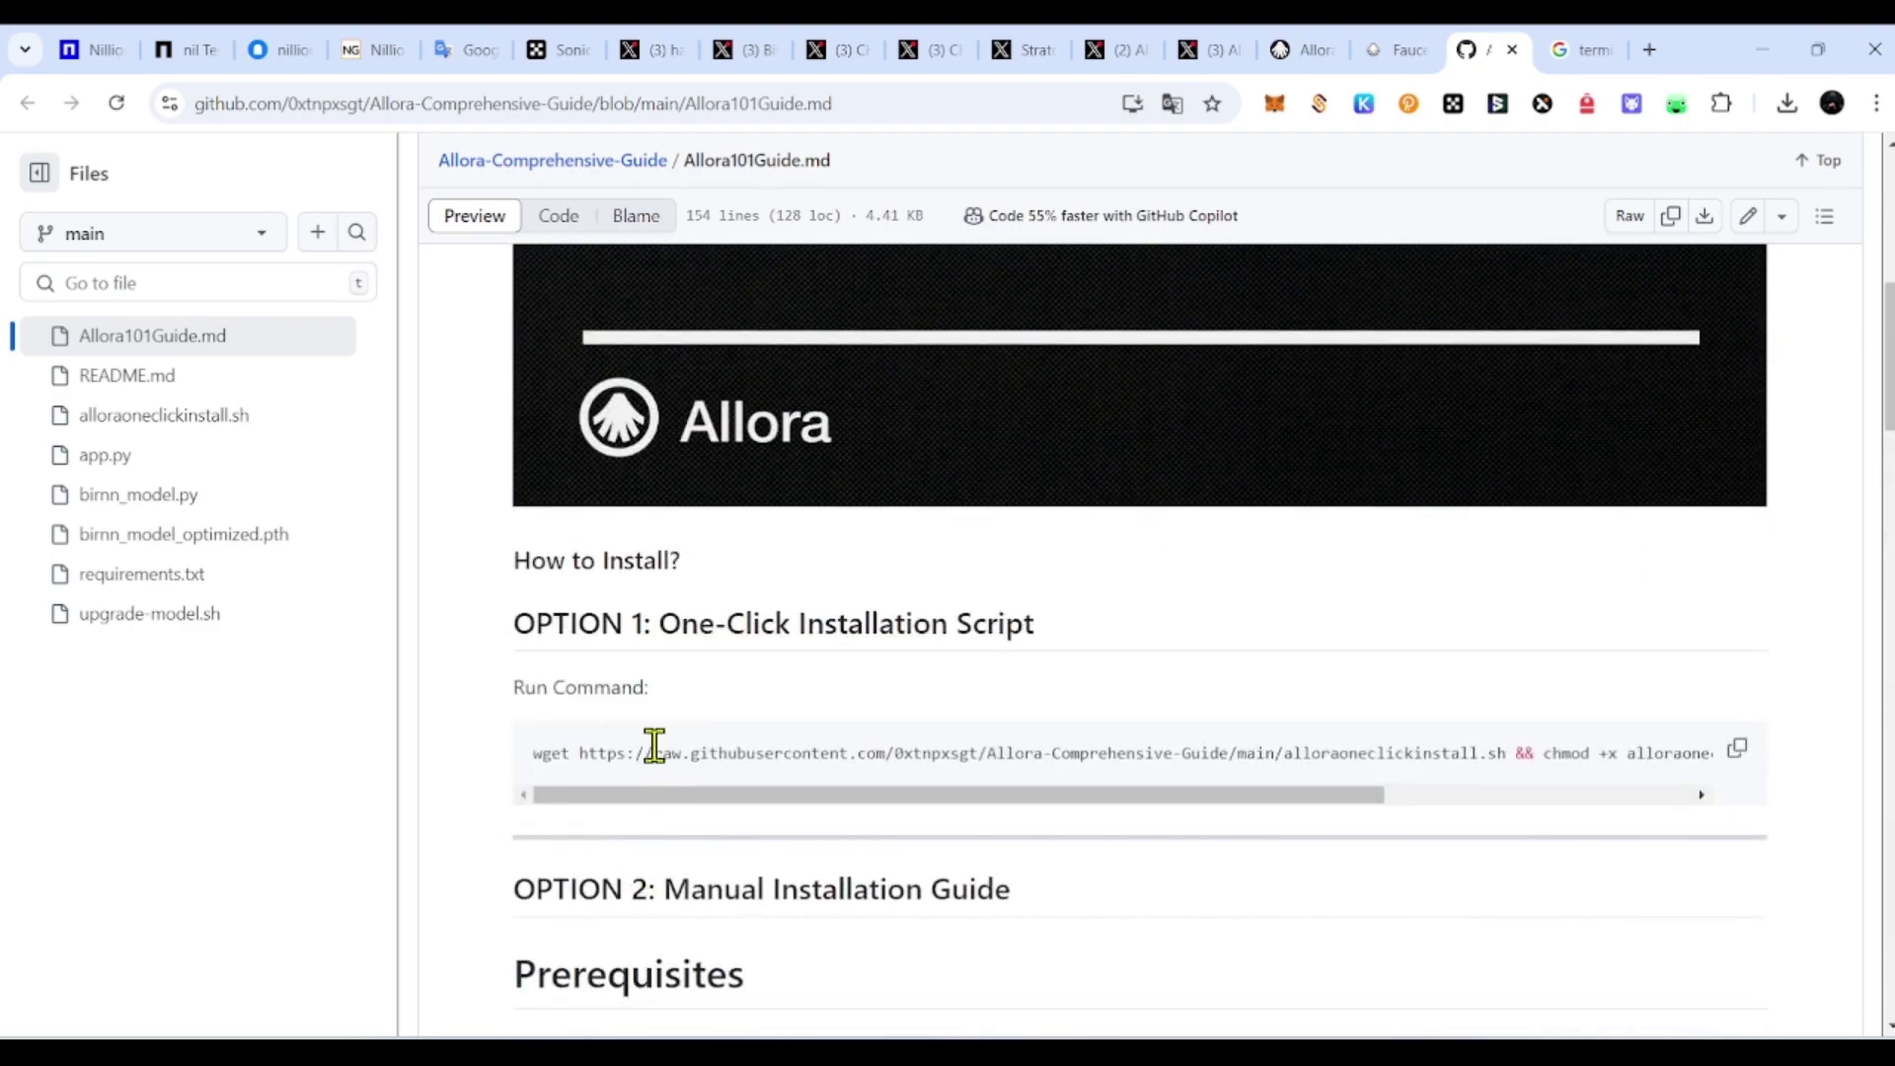
{"action": "scroll", "coordinate": [655, 745], "scroll_direction": "down", "scroll_amount": 2}
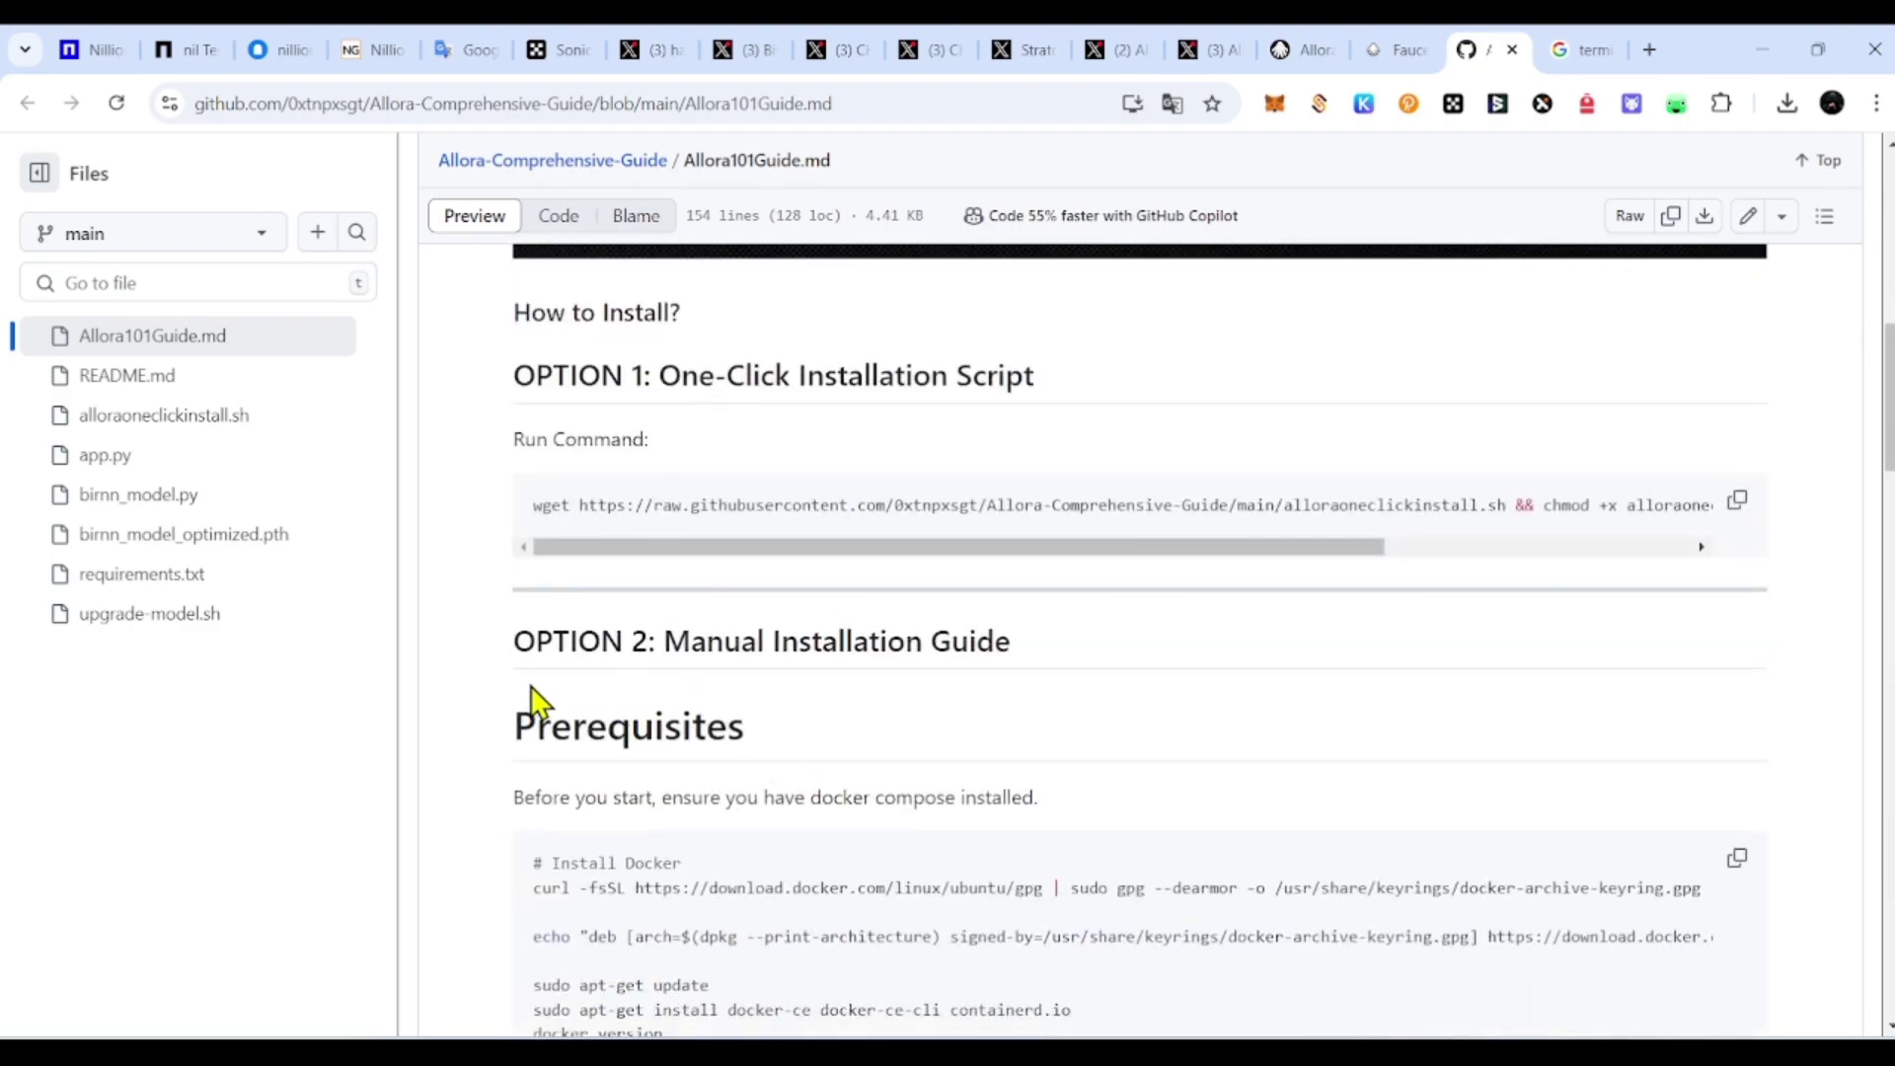
{"action": "scroll", "coordinate": [677, 669], "scroll_direction": "down", "scroll_amount": 13}
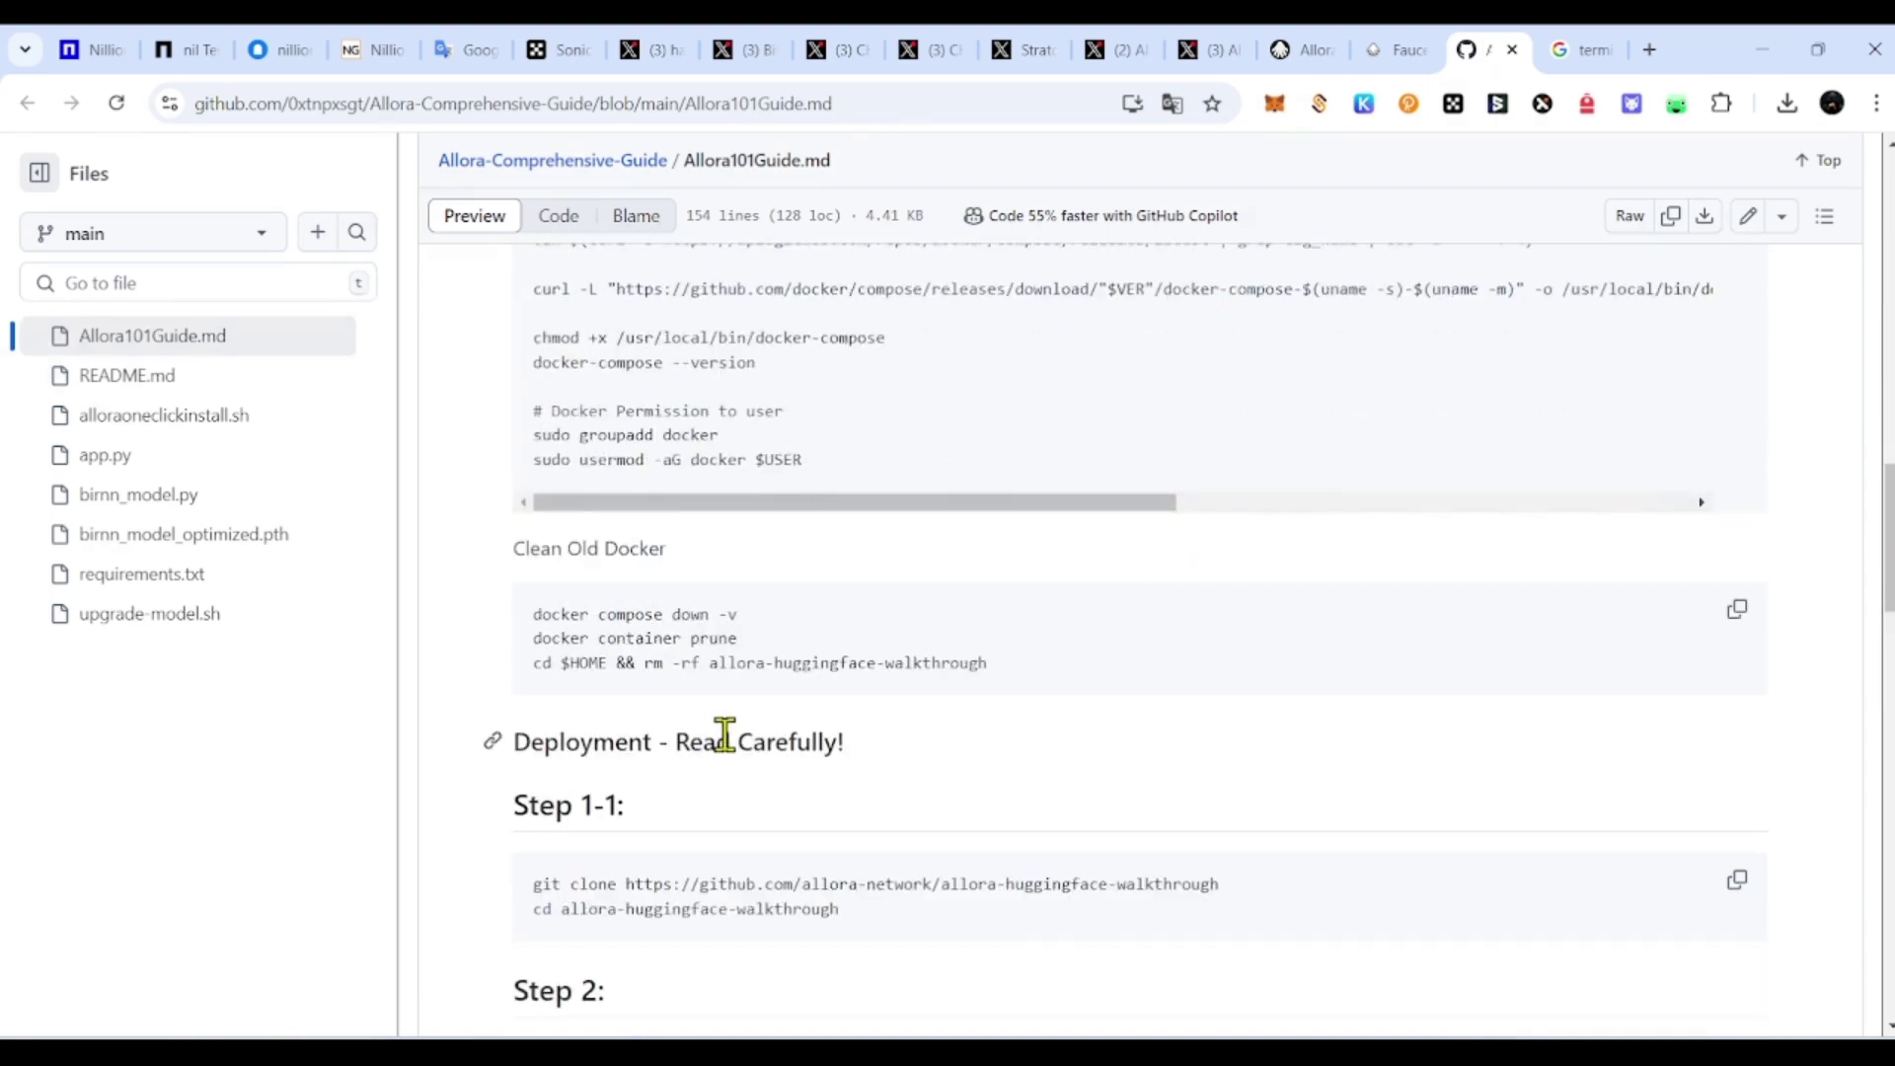
{"action": "scroll", "coordinate": [743, 625], "scroll_direction": "down", "scroll_amount": 2}
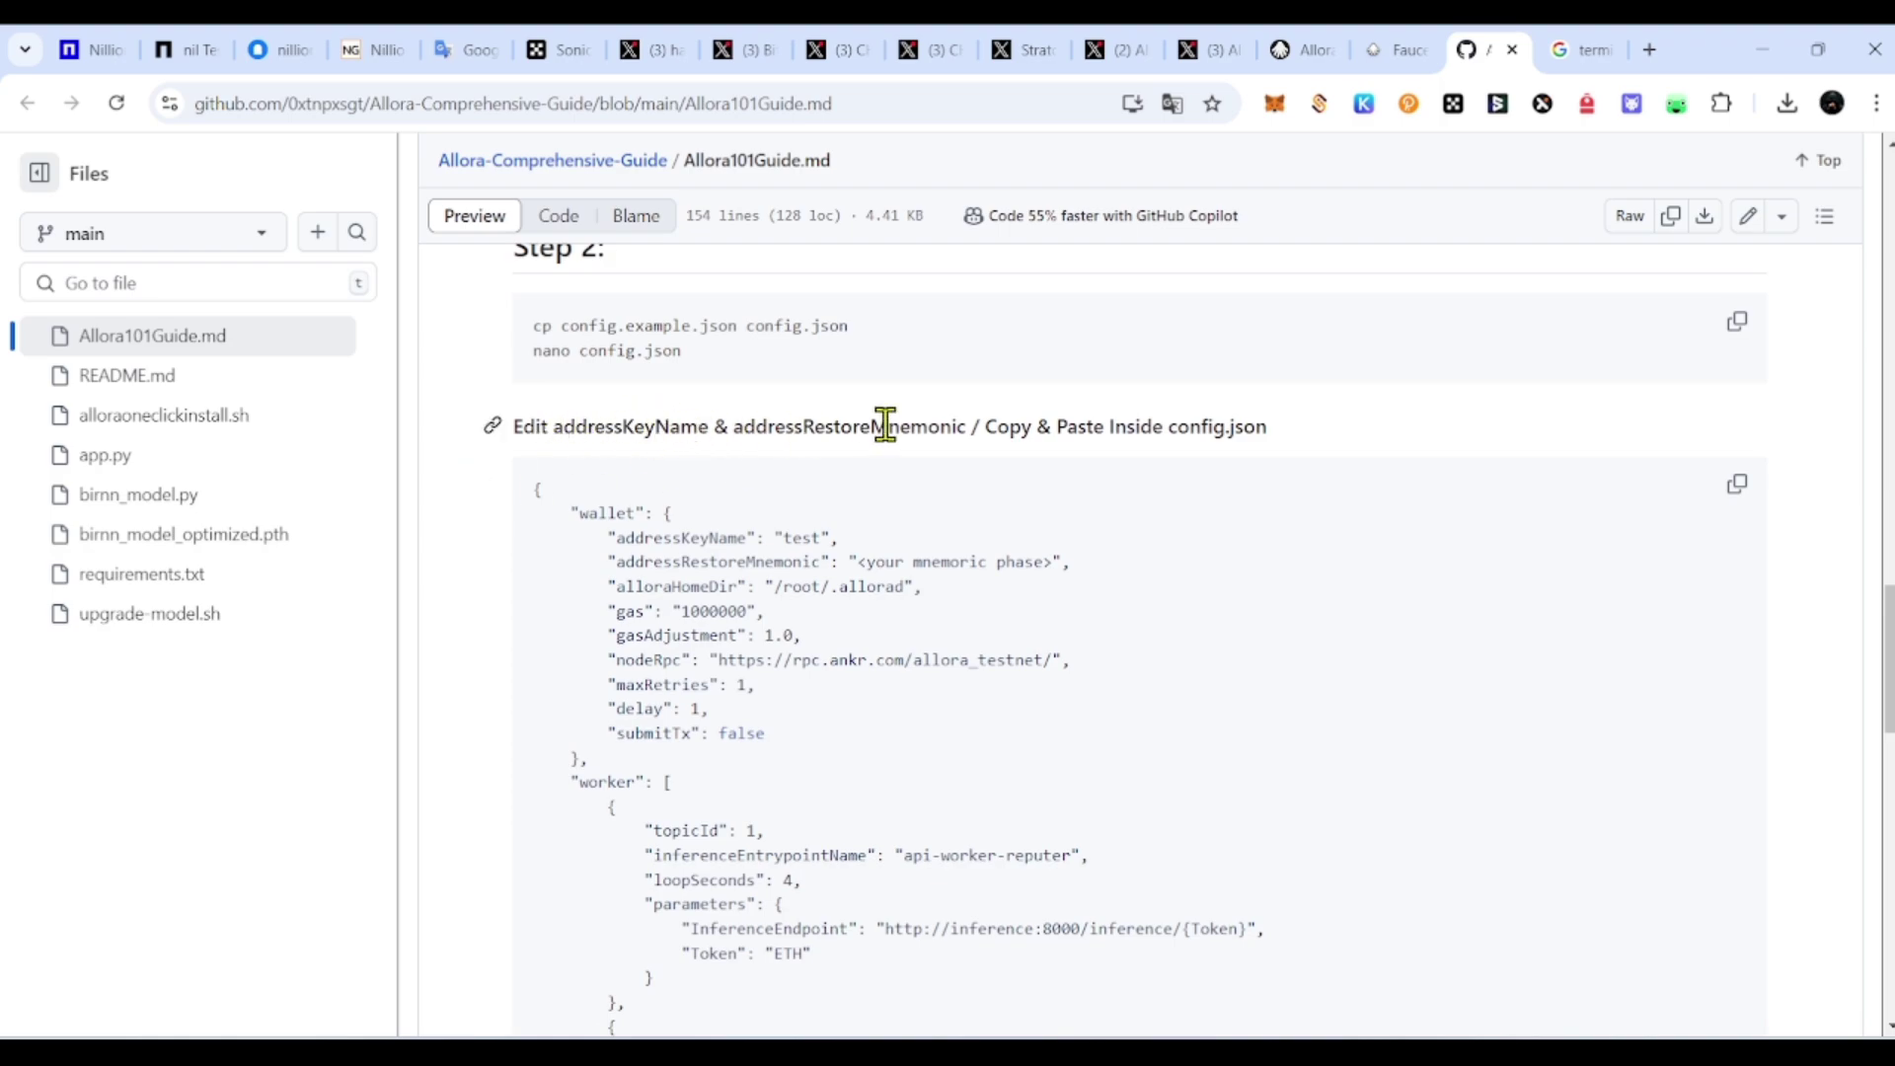
{"action": "left_click_drag", "start_coordinate": [755, 427], "coordinate": [871, 427]}
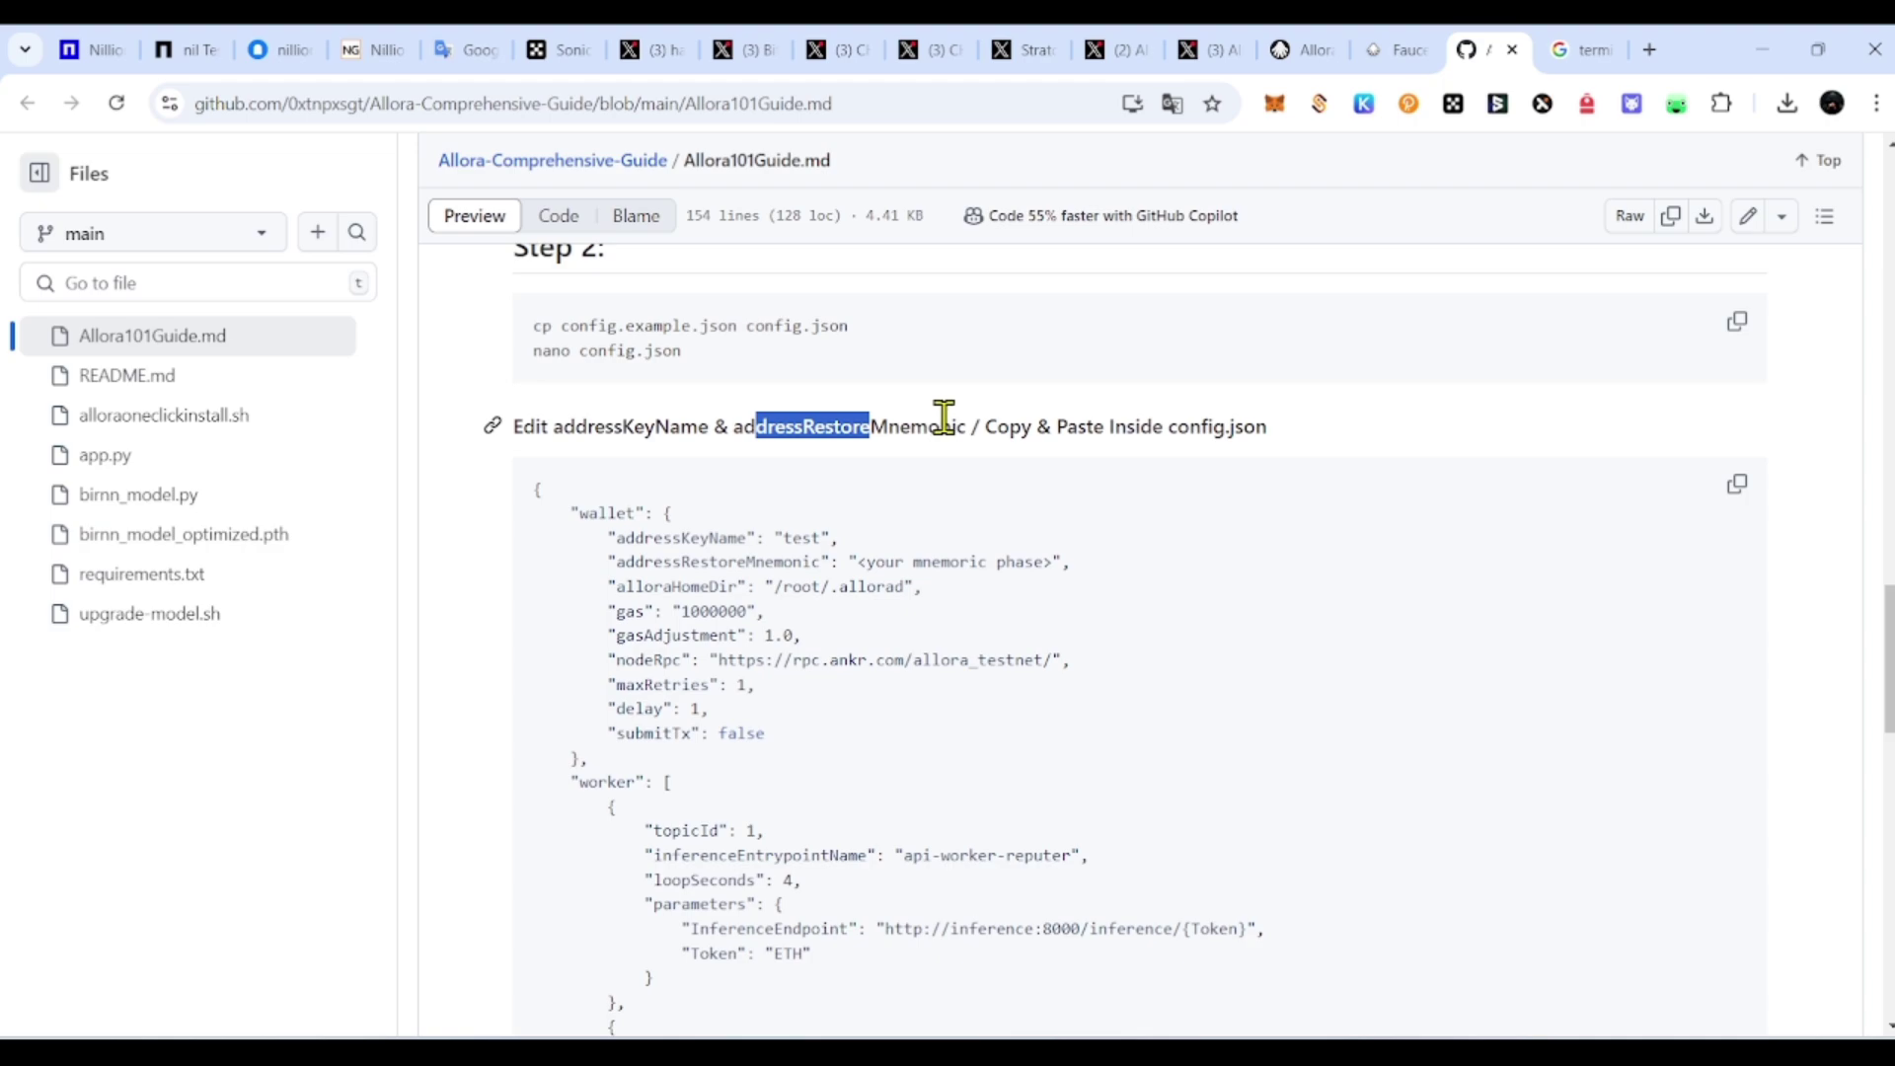
{"action": "scroll", "coordinate": [950, 661], "scroll_direction": "down", "scroll_amount": 1}
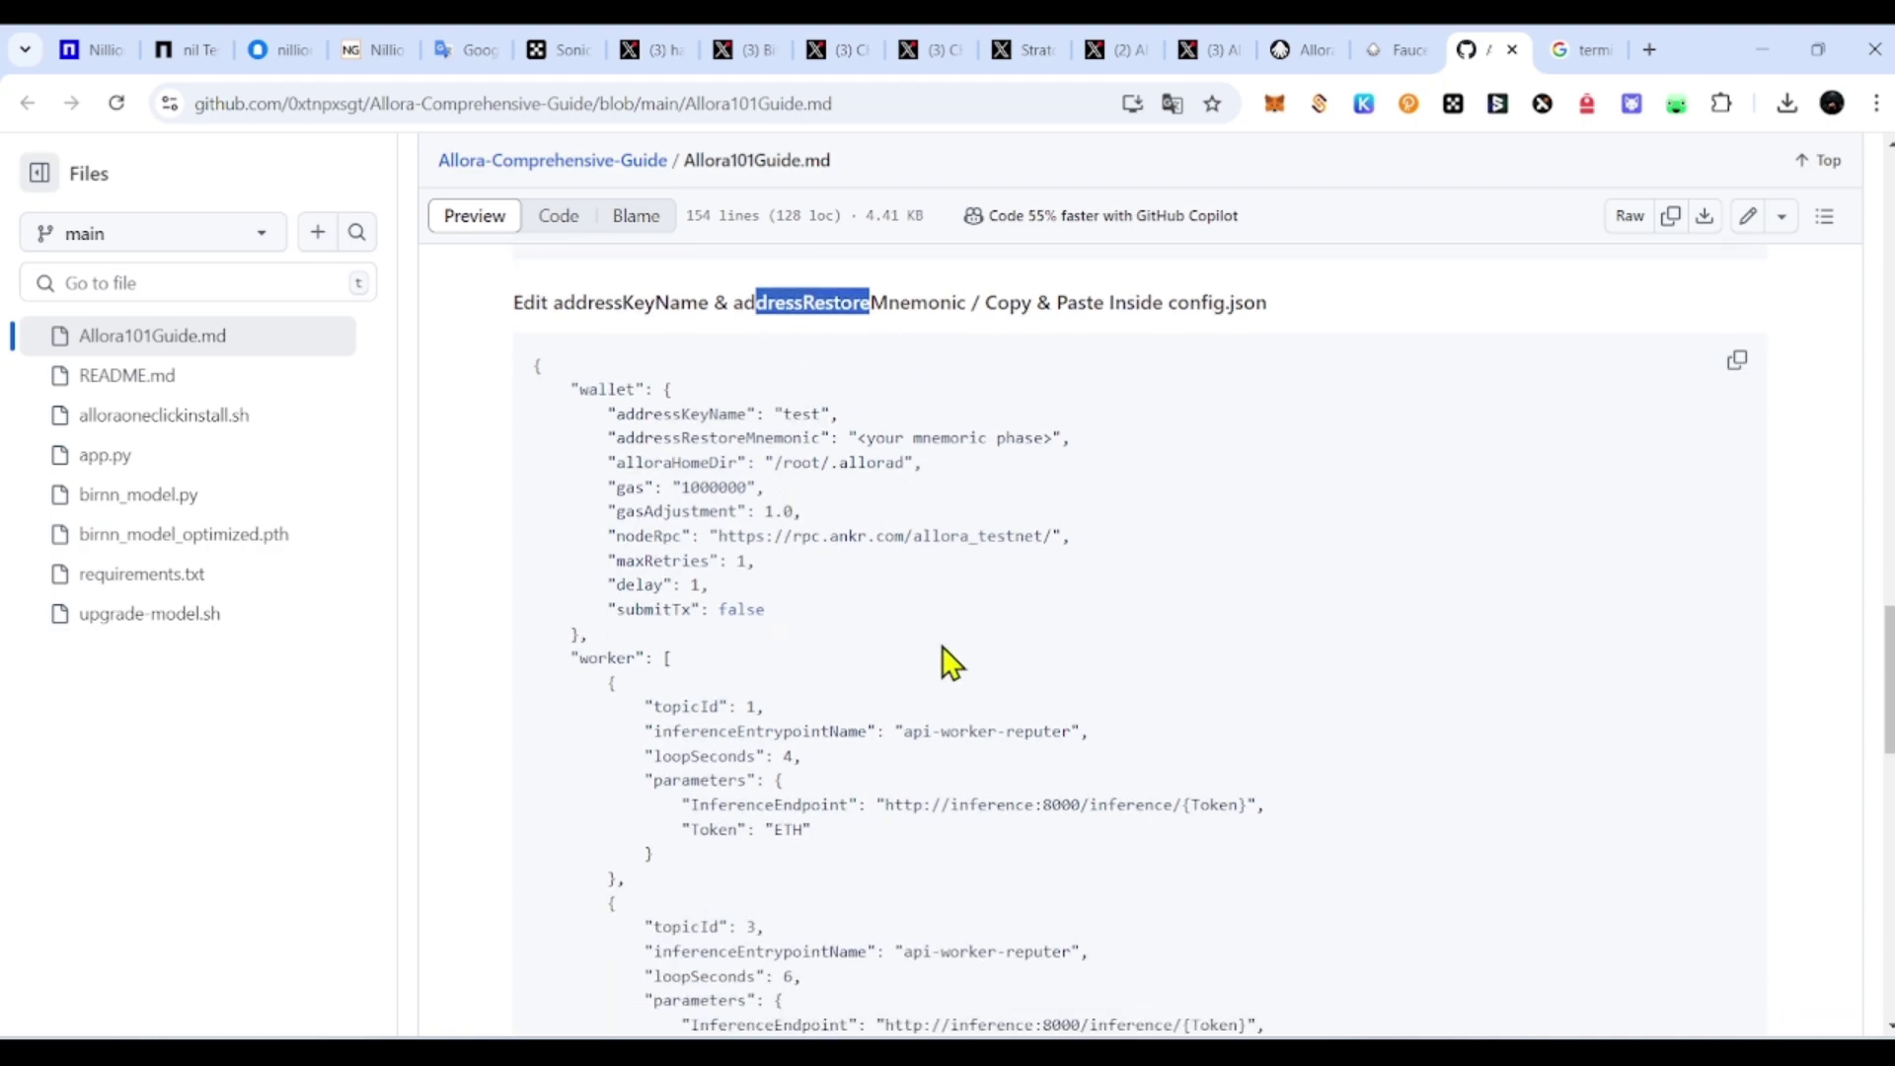
Step: Switch back to Termius and enter wallet01 as the installer's addressKeyName
{"action": "key", "text": "alt+Tab"}
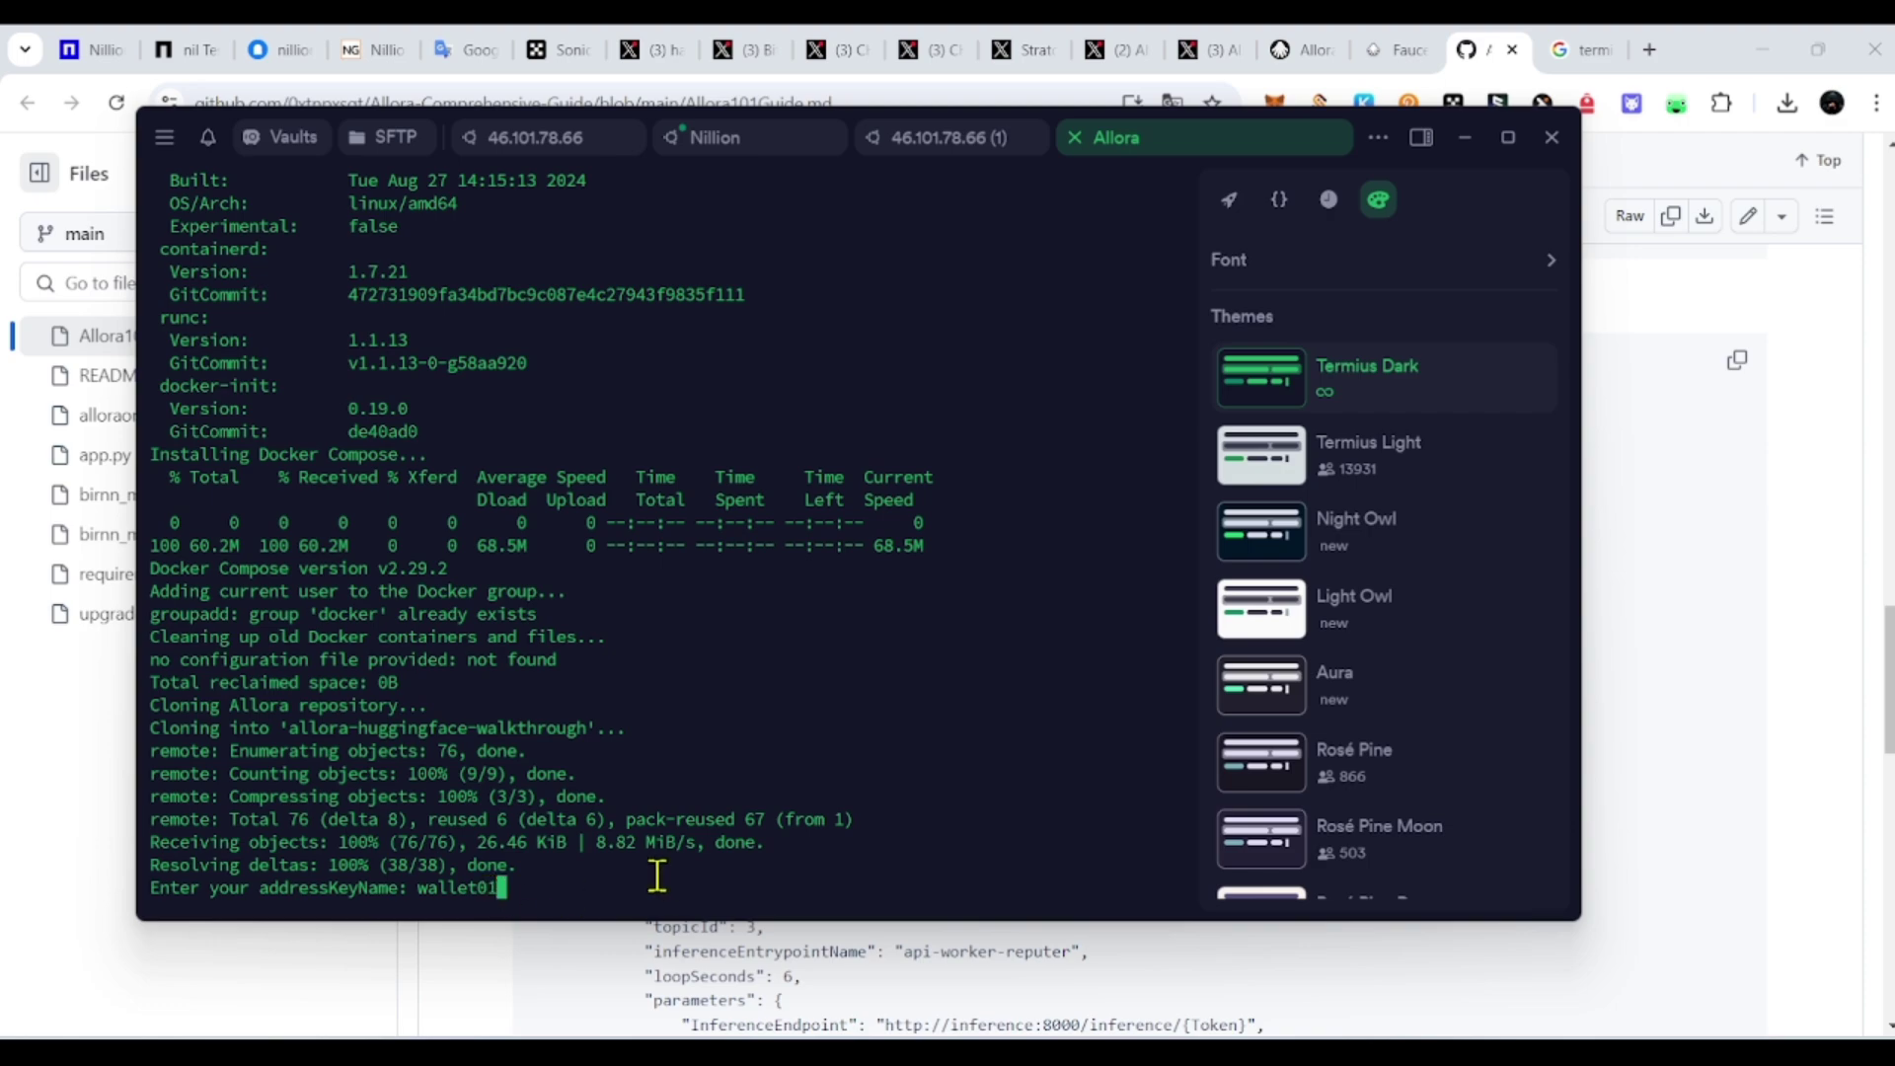
{"action": "key", "text": "Return"}
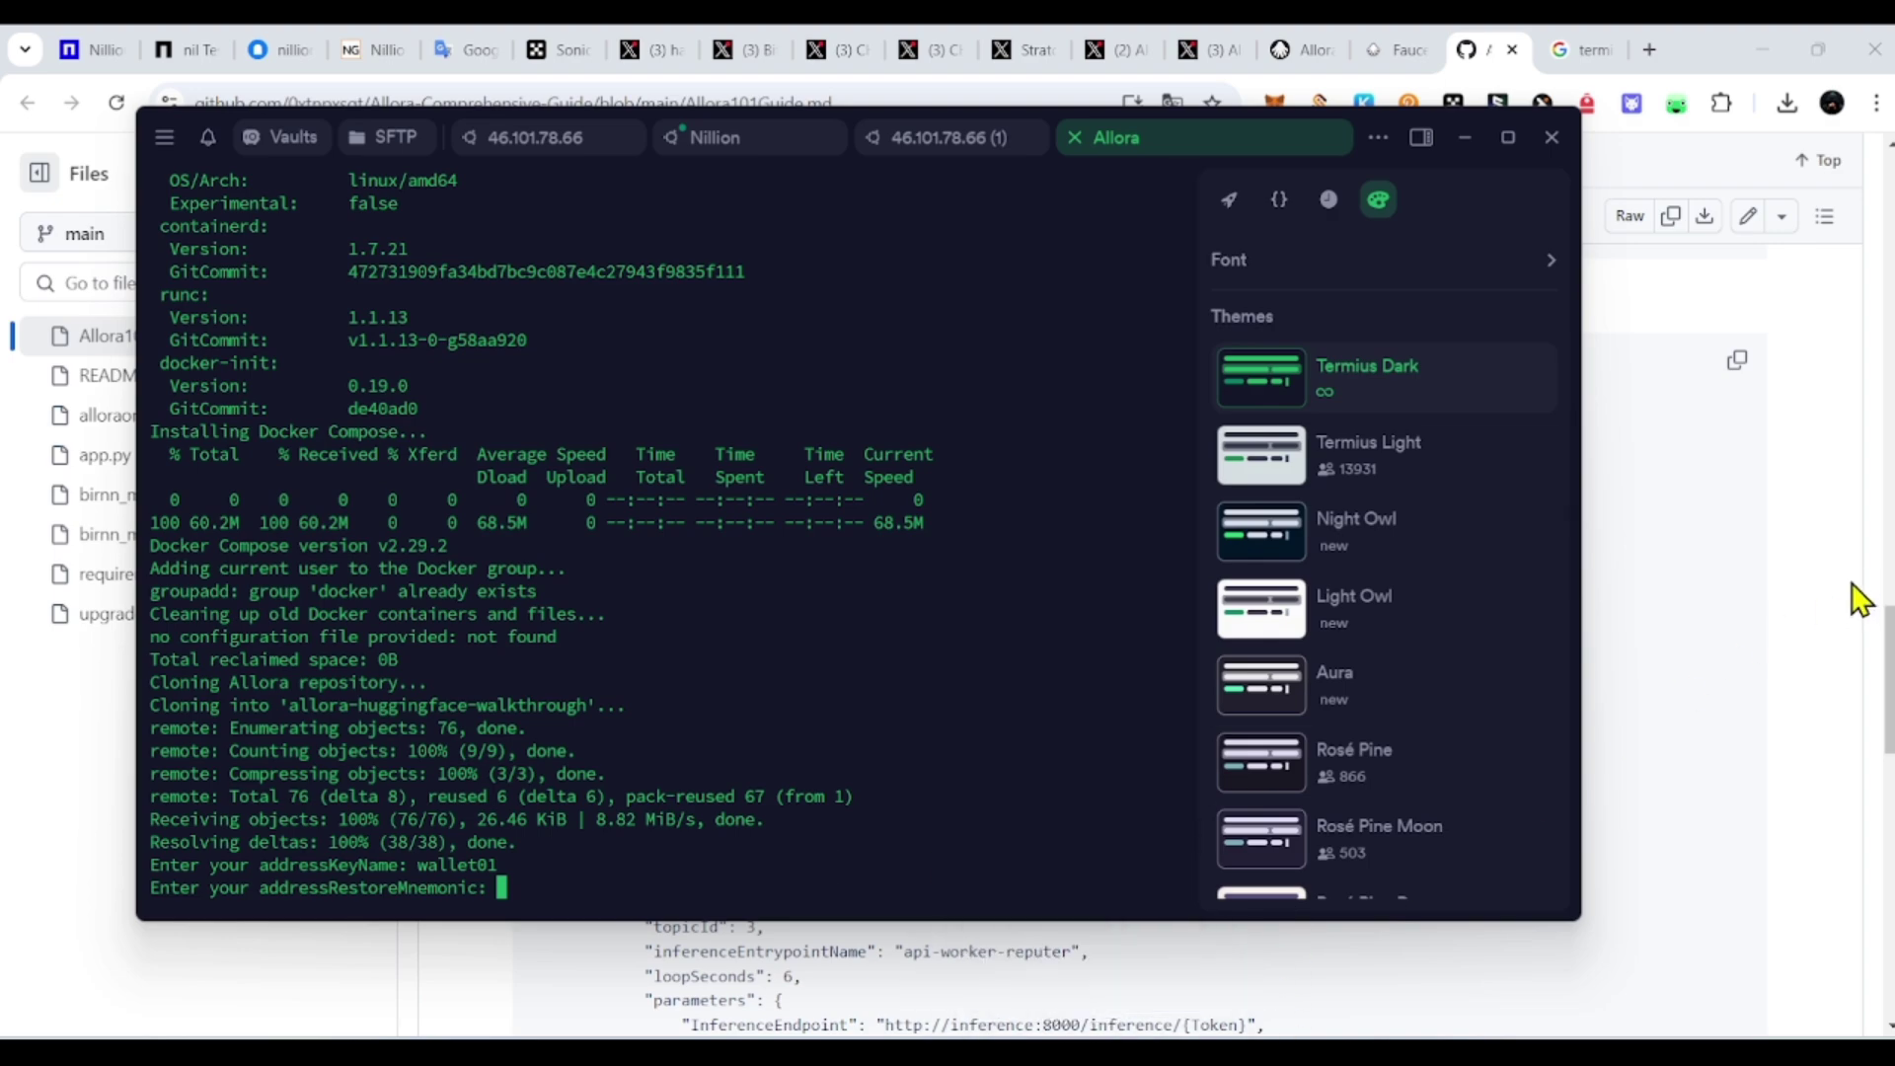
Step: Switch to the browser and open the recovery phrase view for Wallet 01 in the Keplr wallet extension
{"action": "left_click", "coordinate": [1807, 515]}
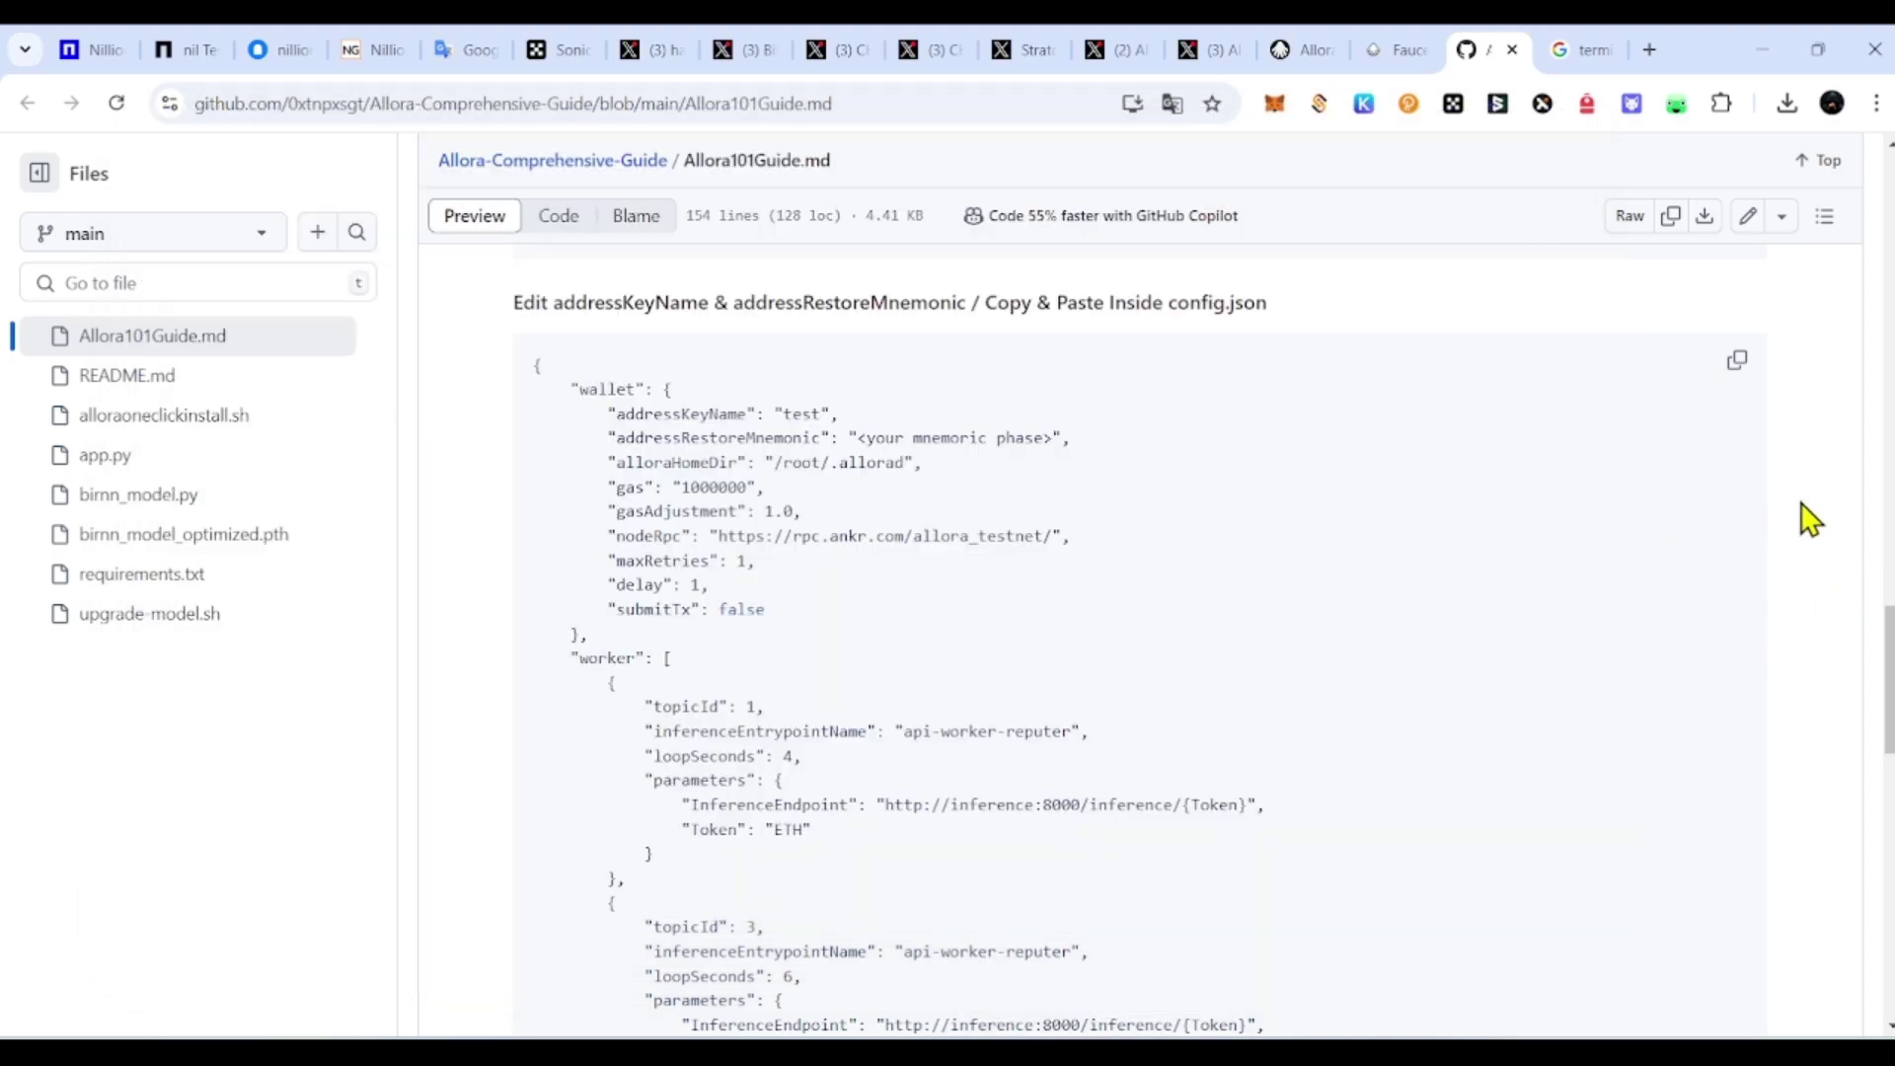
{"action": "left_click", "coordinate": [1365, 105]}
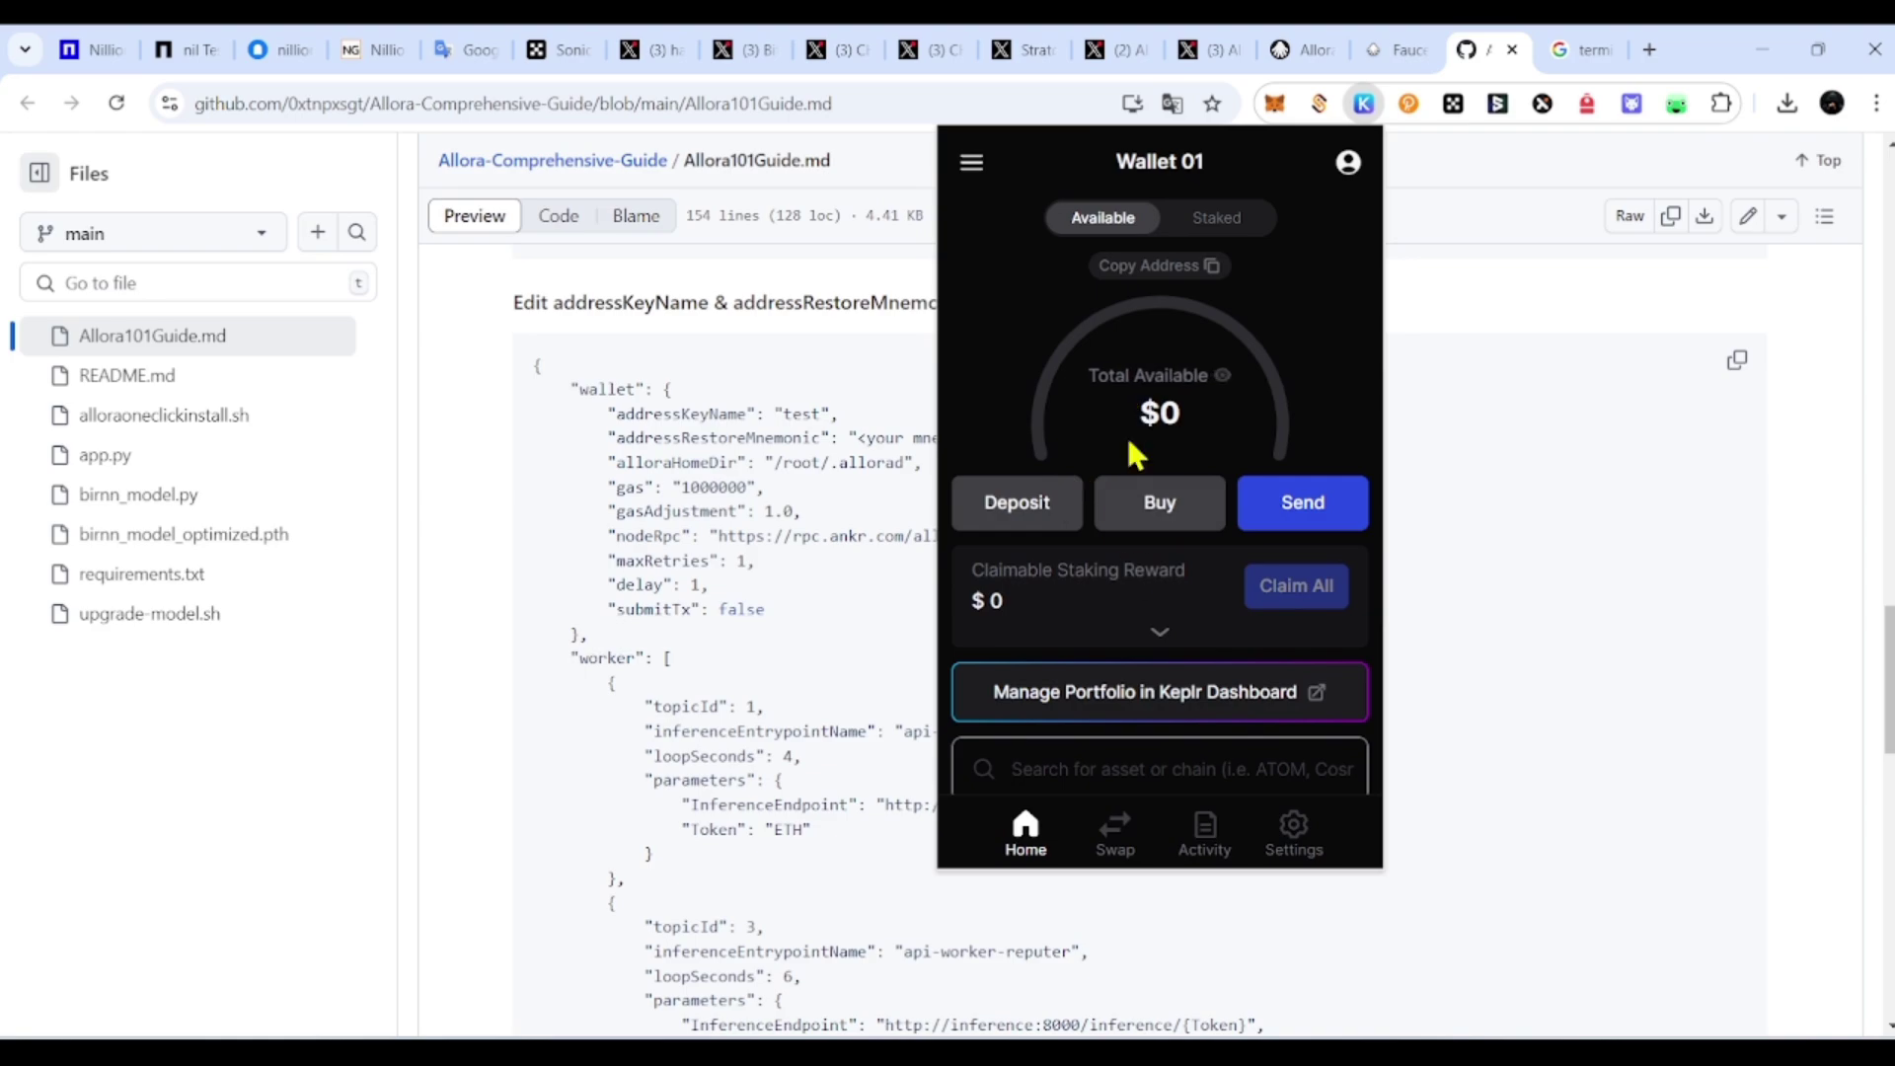
{"action": "scroll", "coordinate": [1201, 617], "scroll_direction": "down", "scroll_amount": 3}
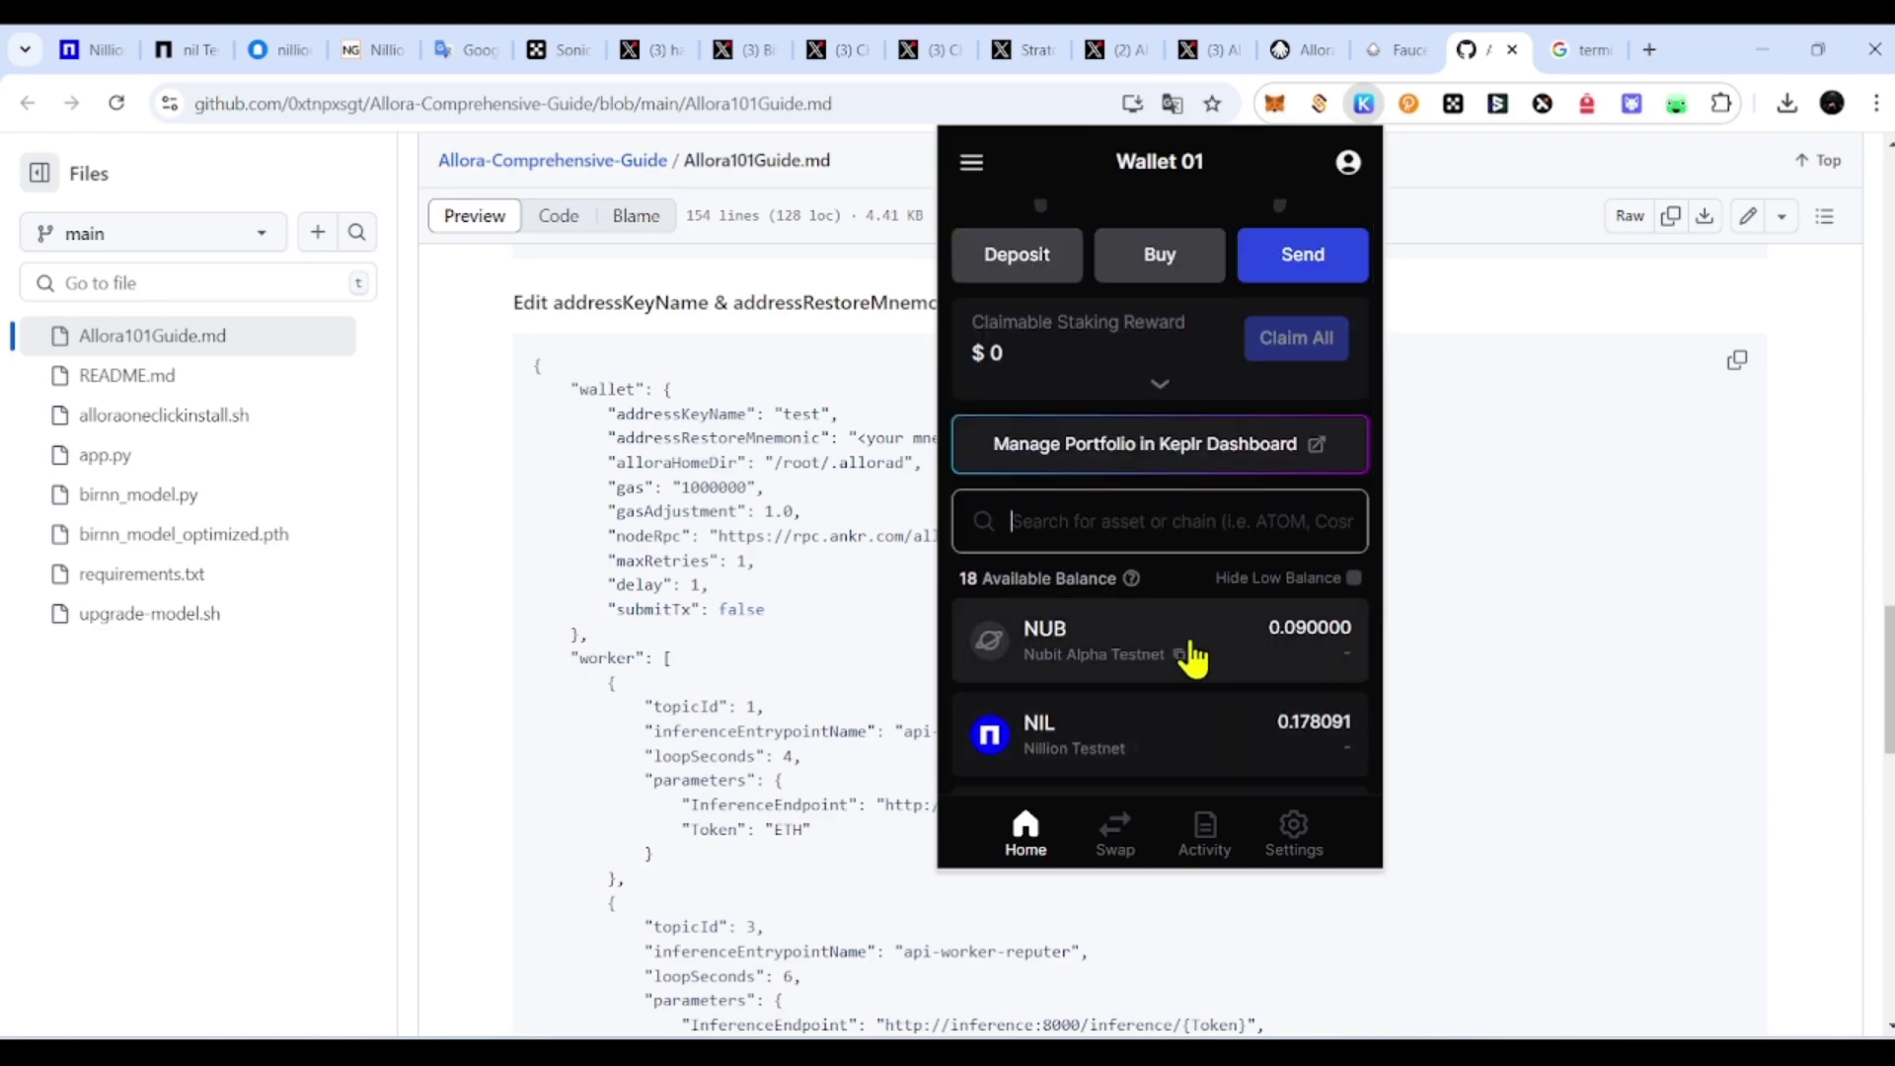
{"action": "left_click", "coordinate": [1348, 162]}
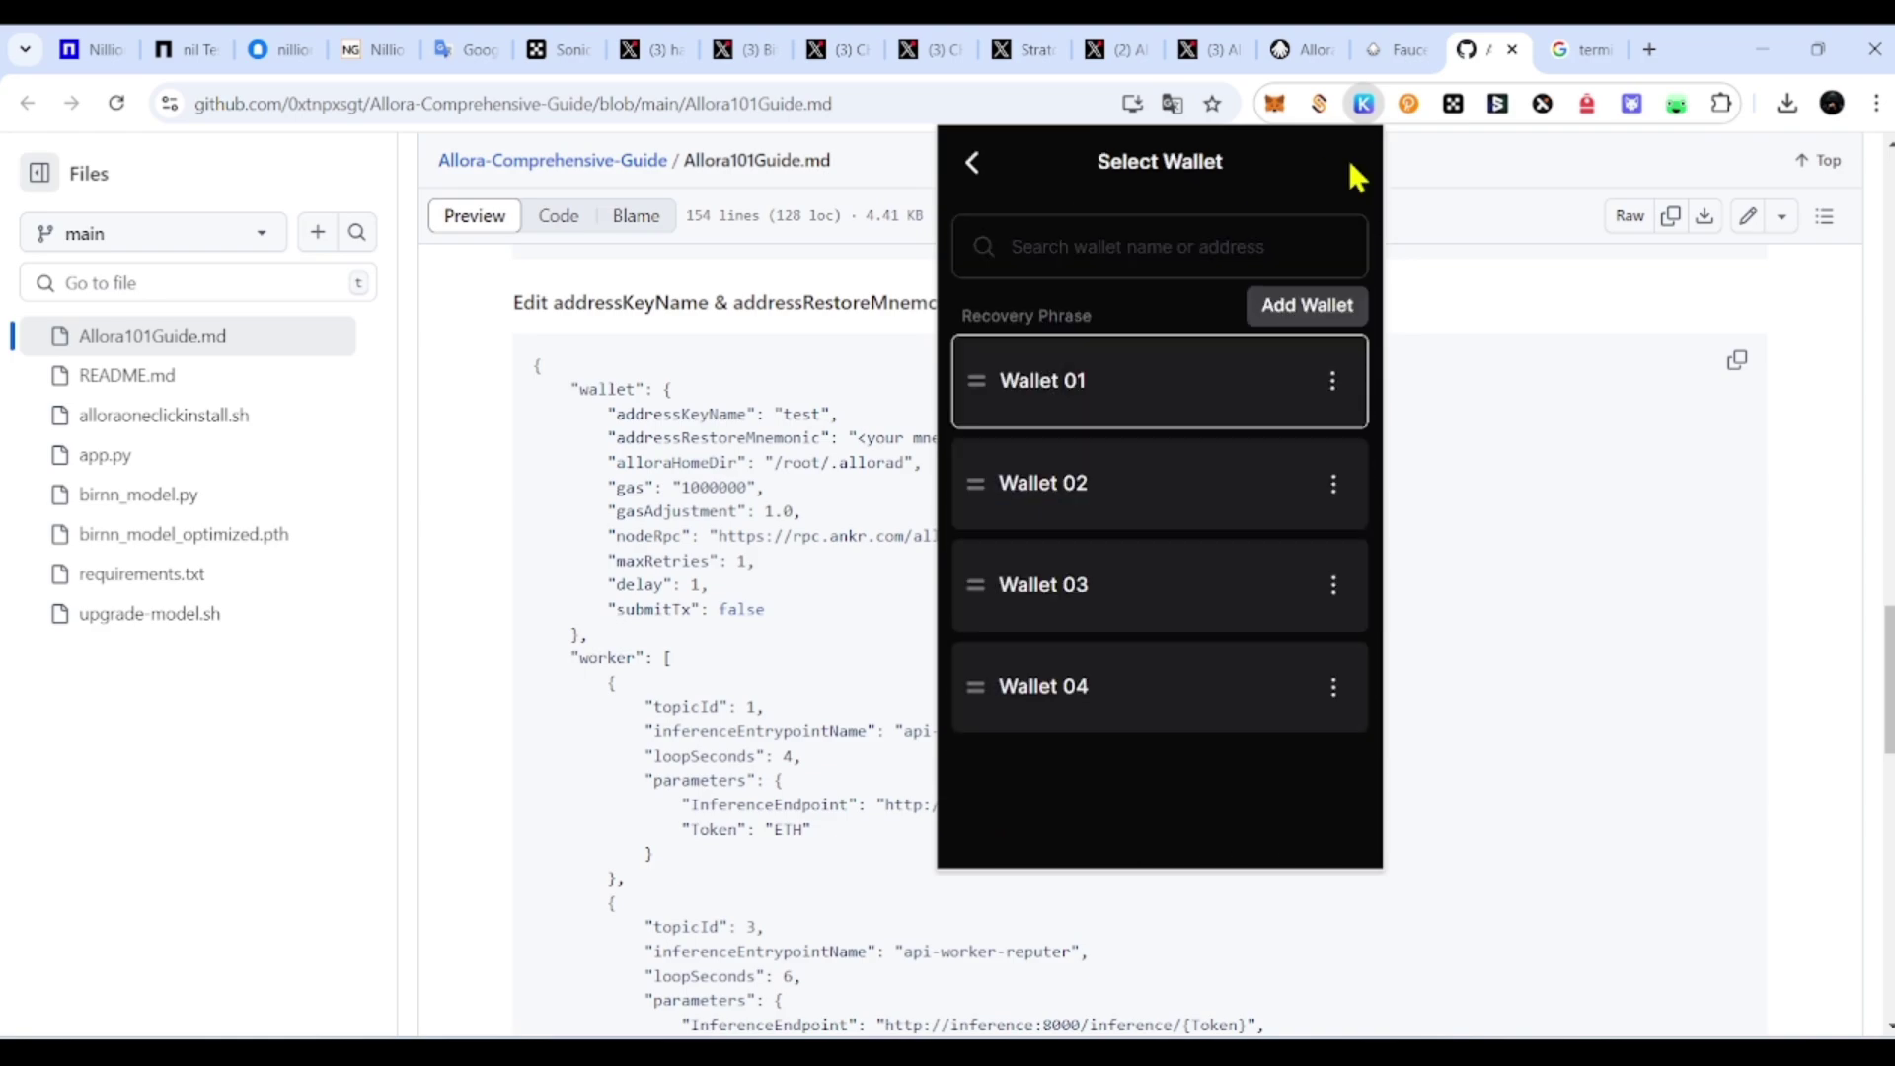
{"action": "left_click", "coordinate": [1334, 382]}
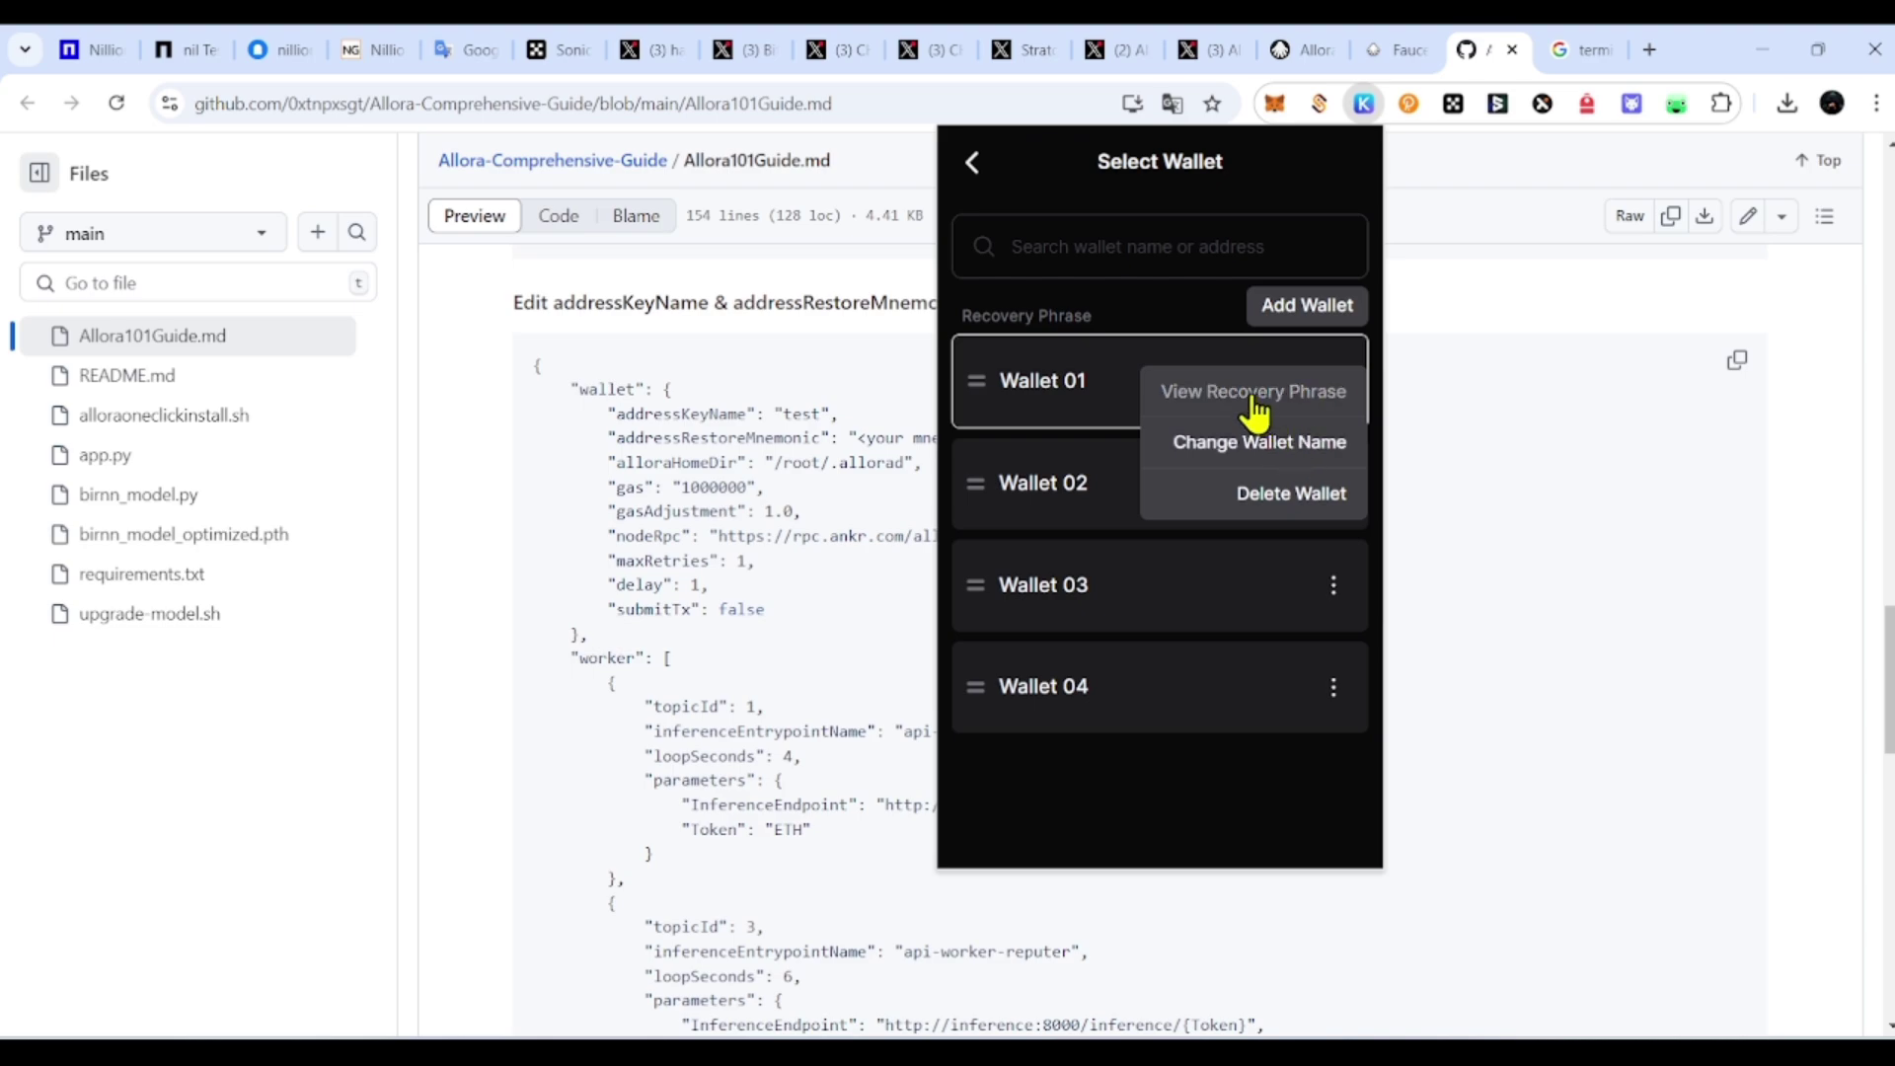
{"action": "left_click", "coordinate": [1222, 392]}
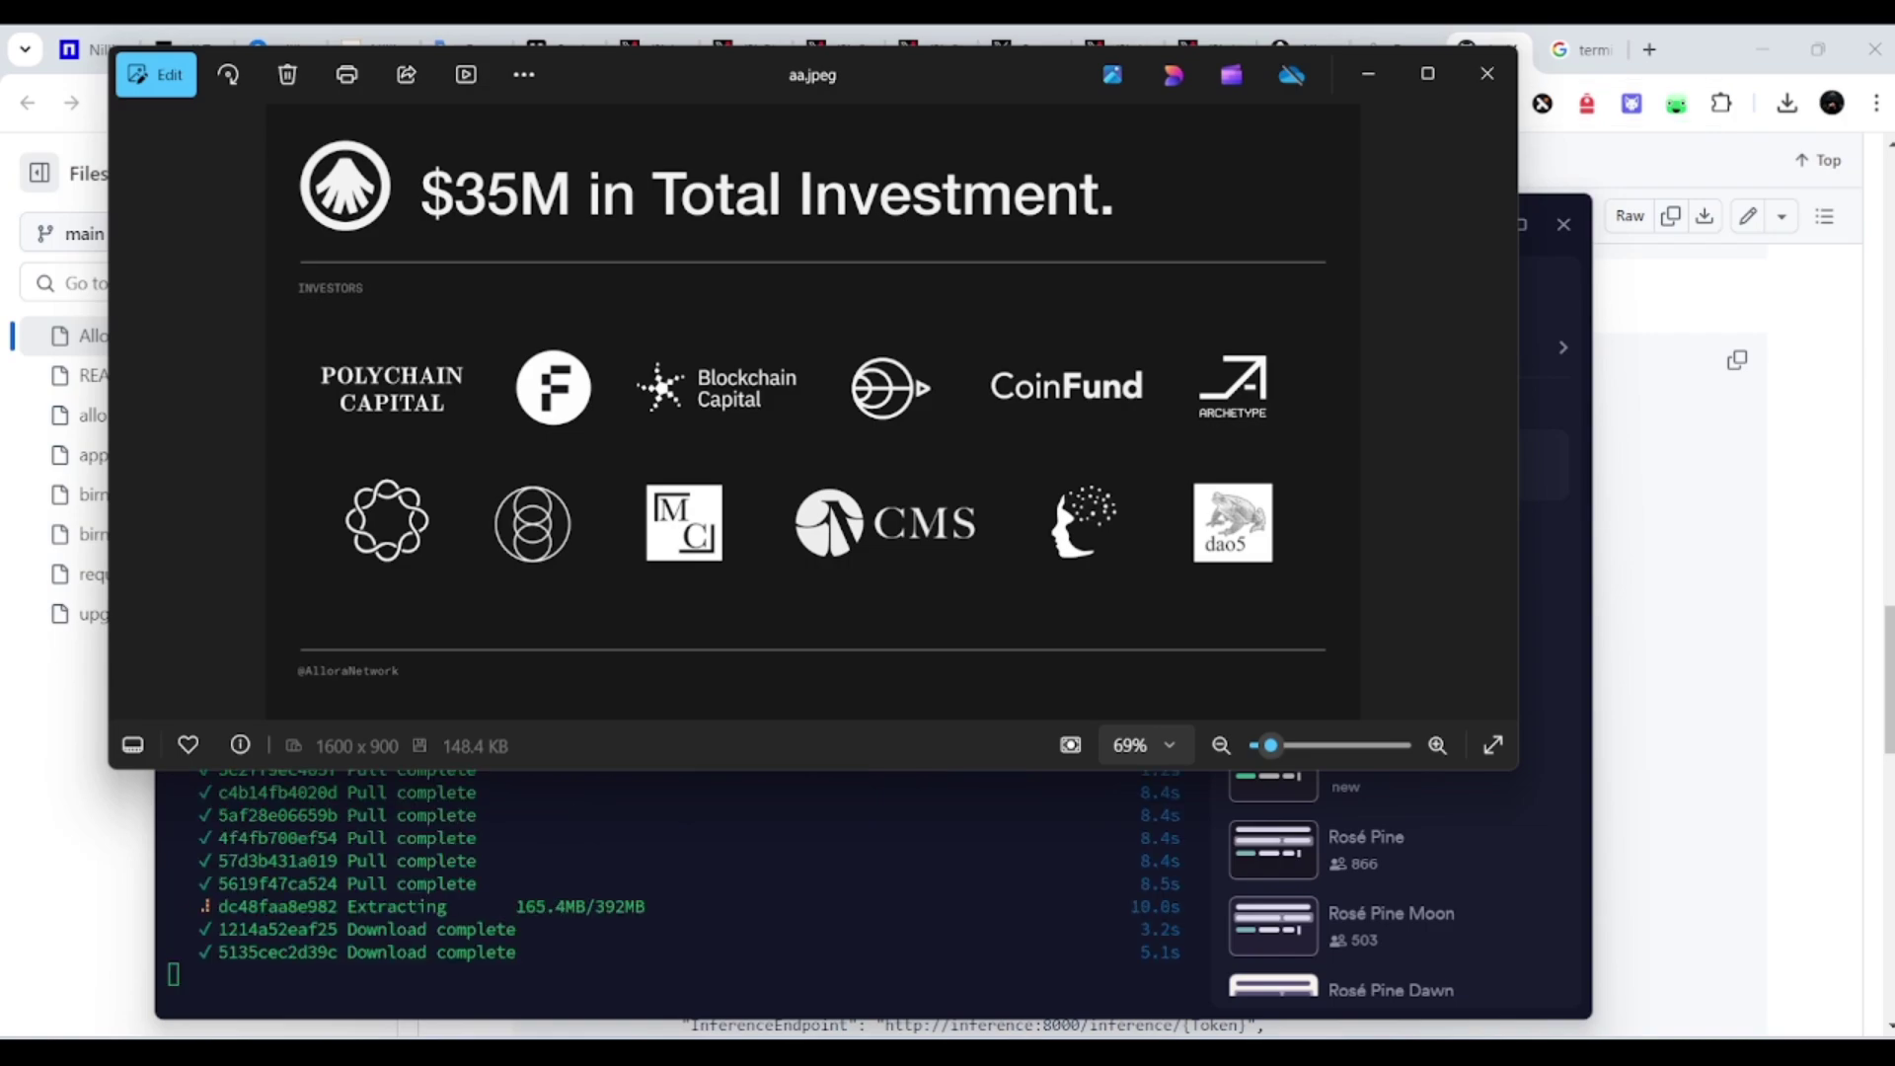
Step: Check the installer's image build progress and the worker container log in the Allora terminal session
{"action": "key", "text": "alt+F4"}
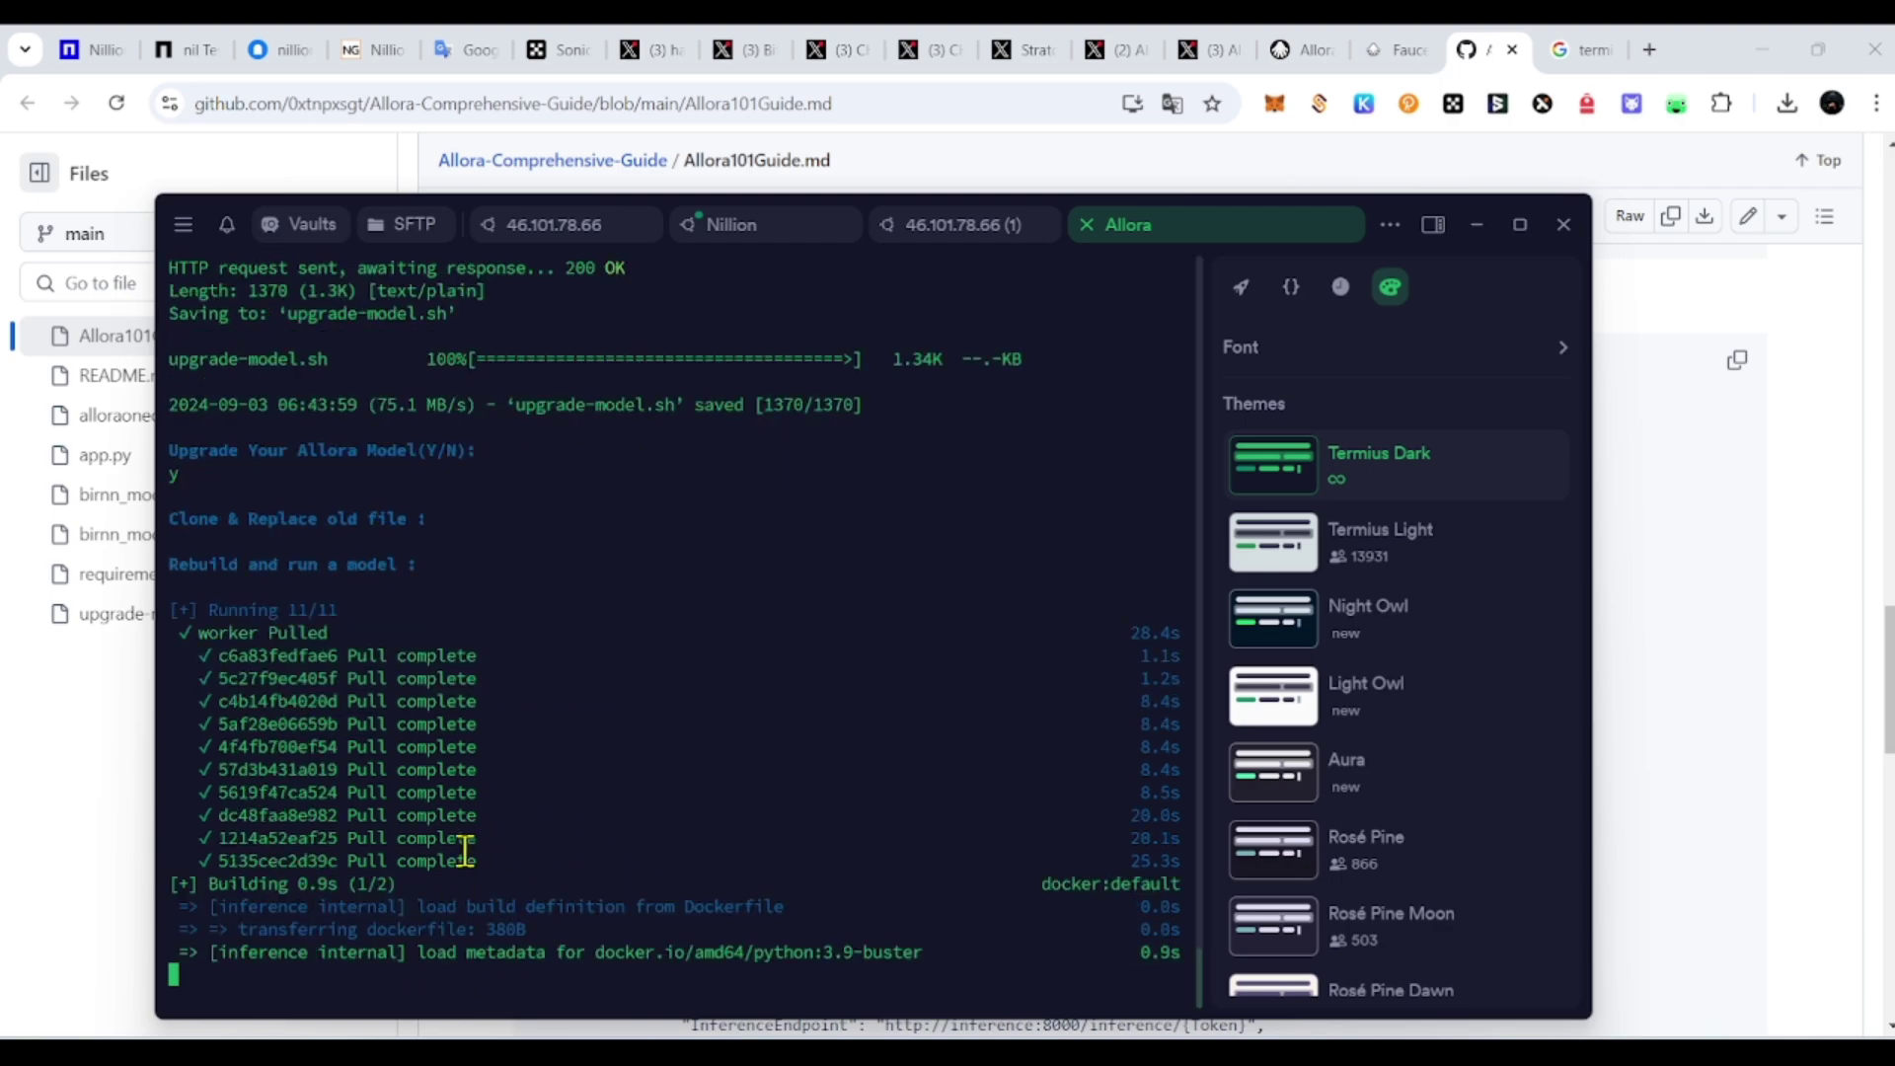
{"action": "key", "text": "alt+Tab"}
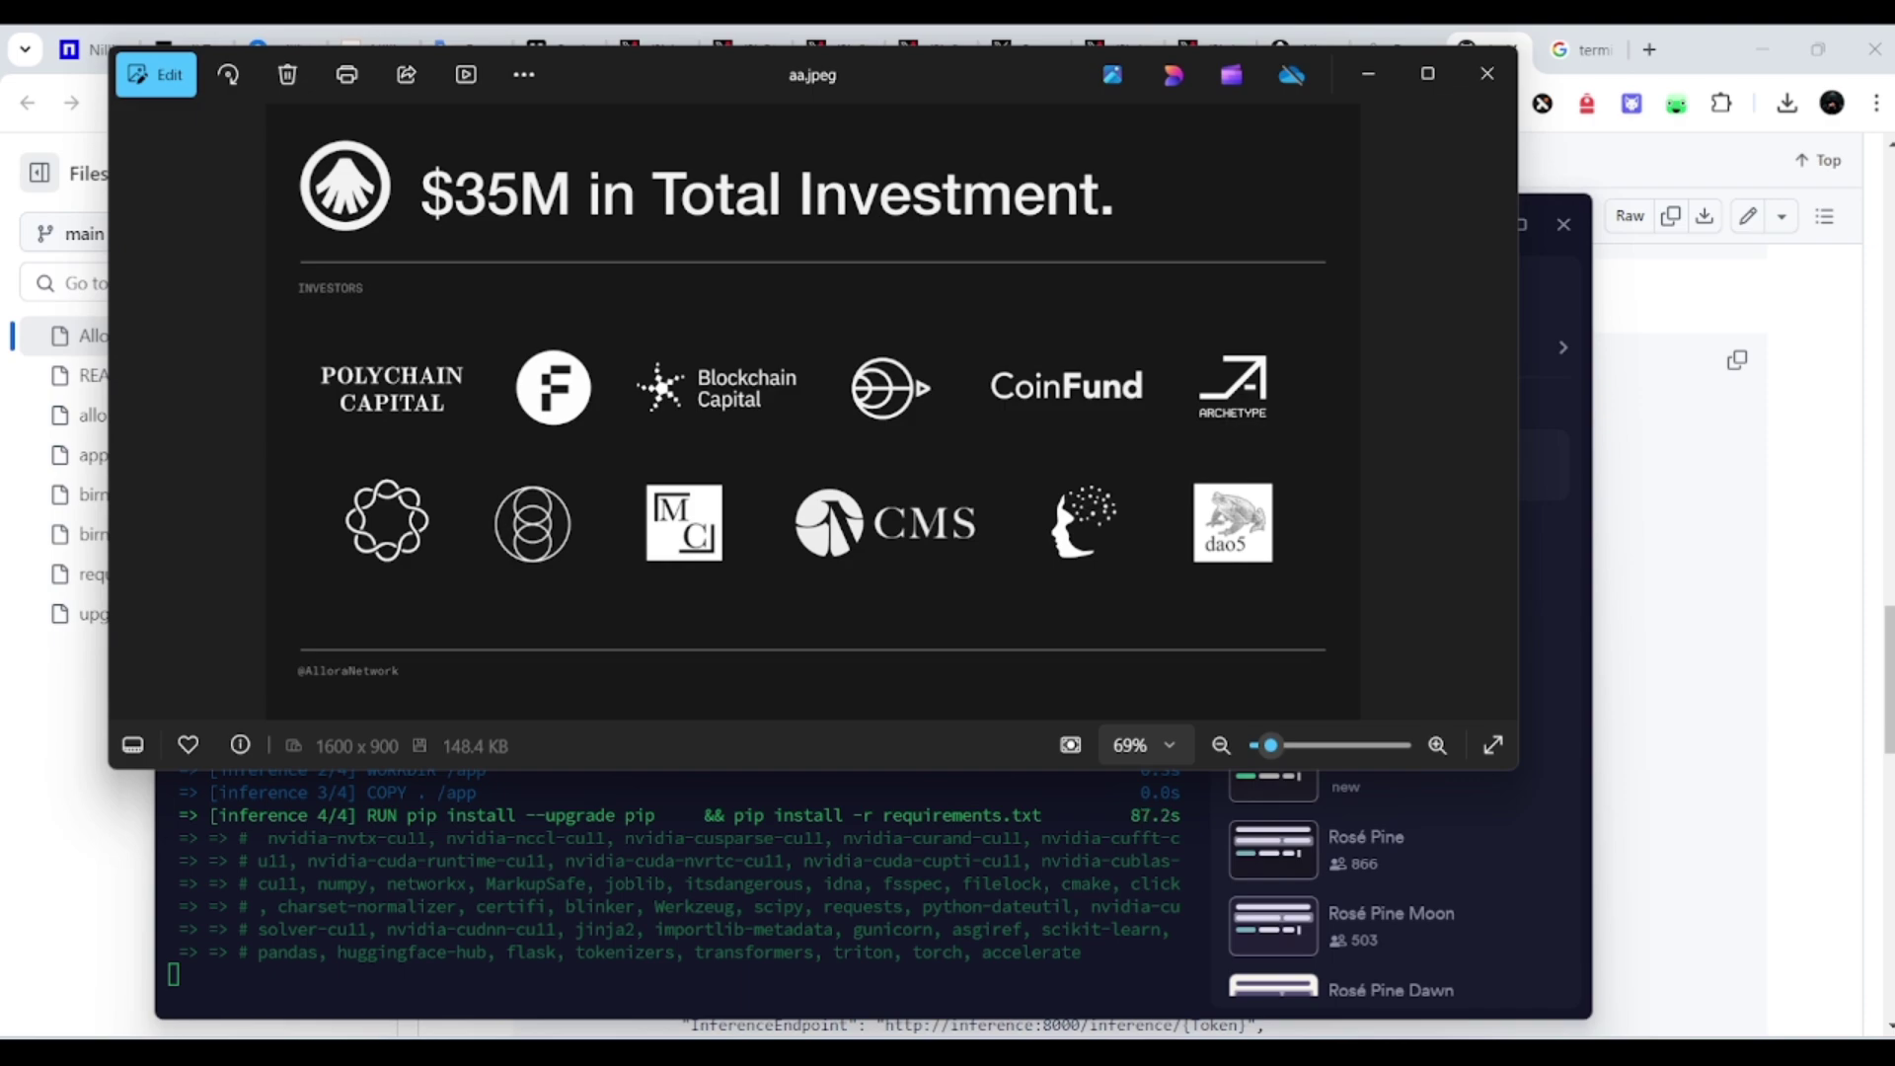
{"action": "key", "text": "alt+F4"}
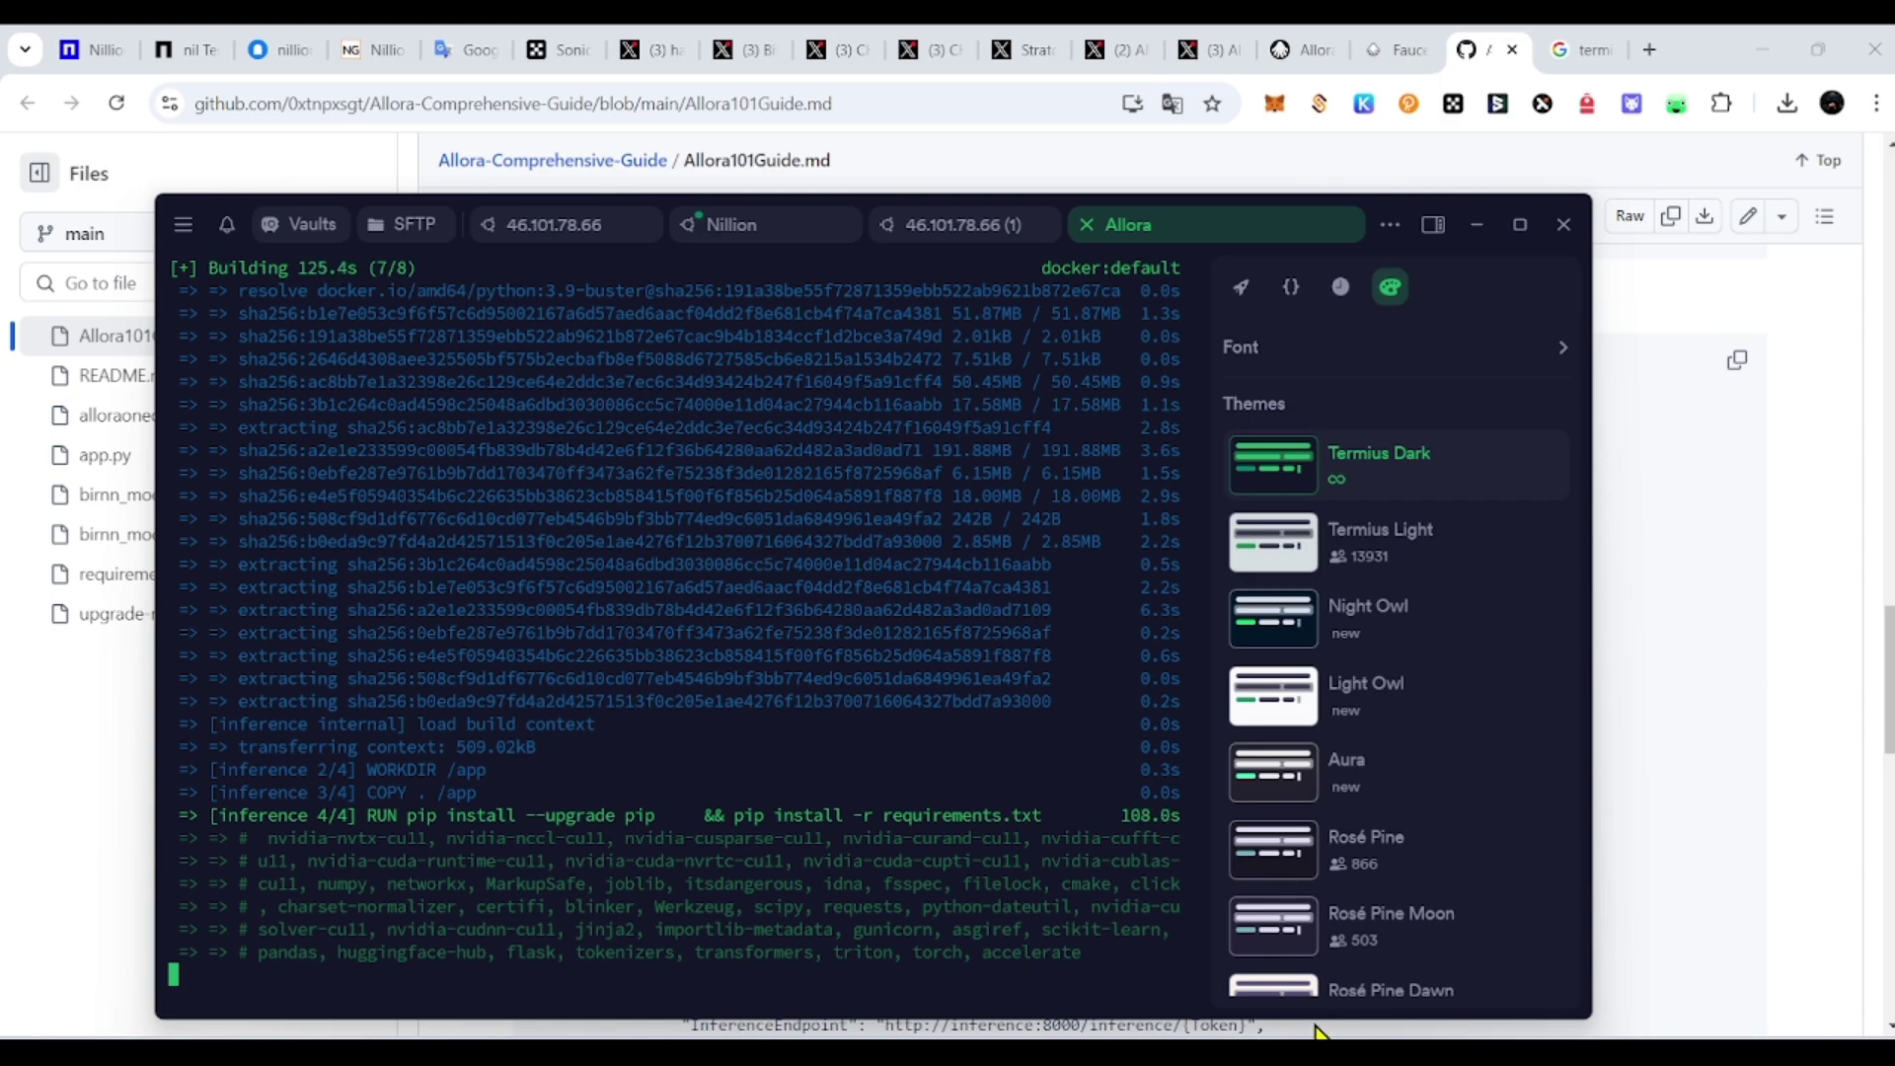
{"action": "mouse_move", "coordinate": [1356, 1052]}
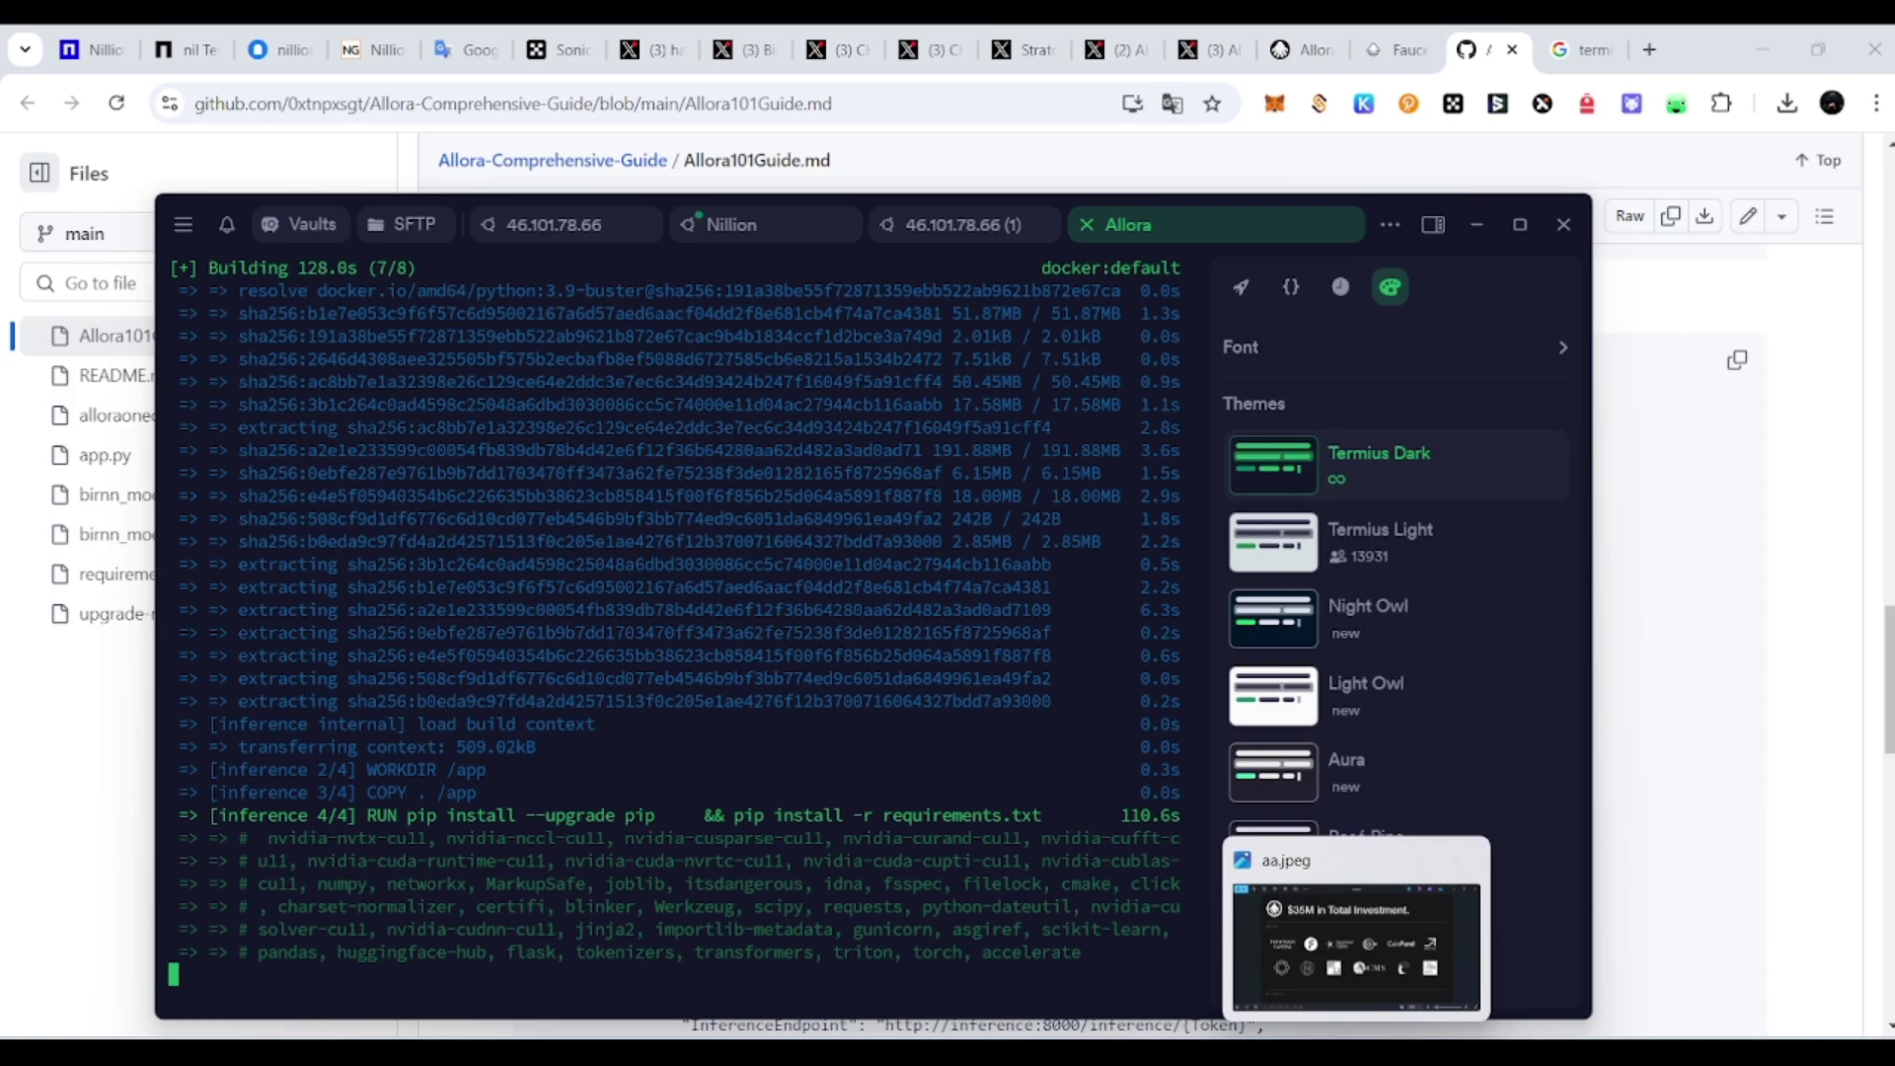
{"action": "left_click", "coordinate": [1356, 1052]}
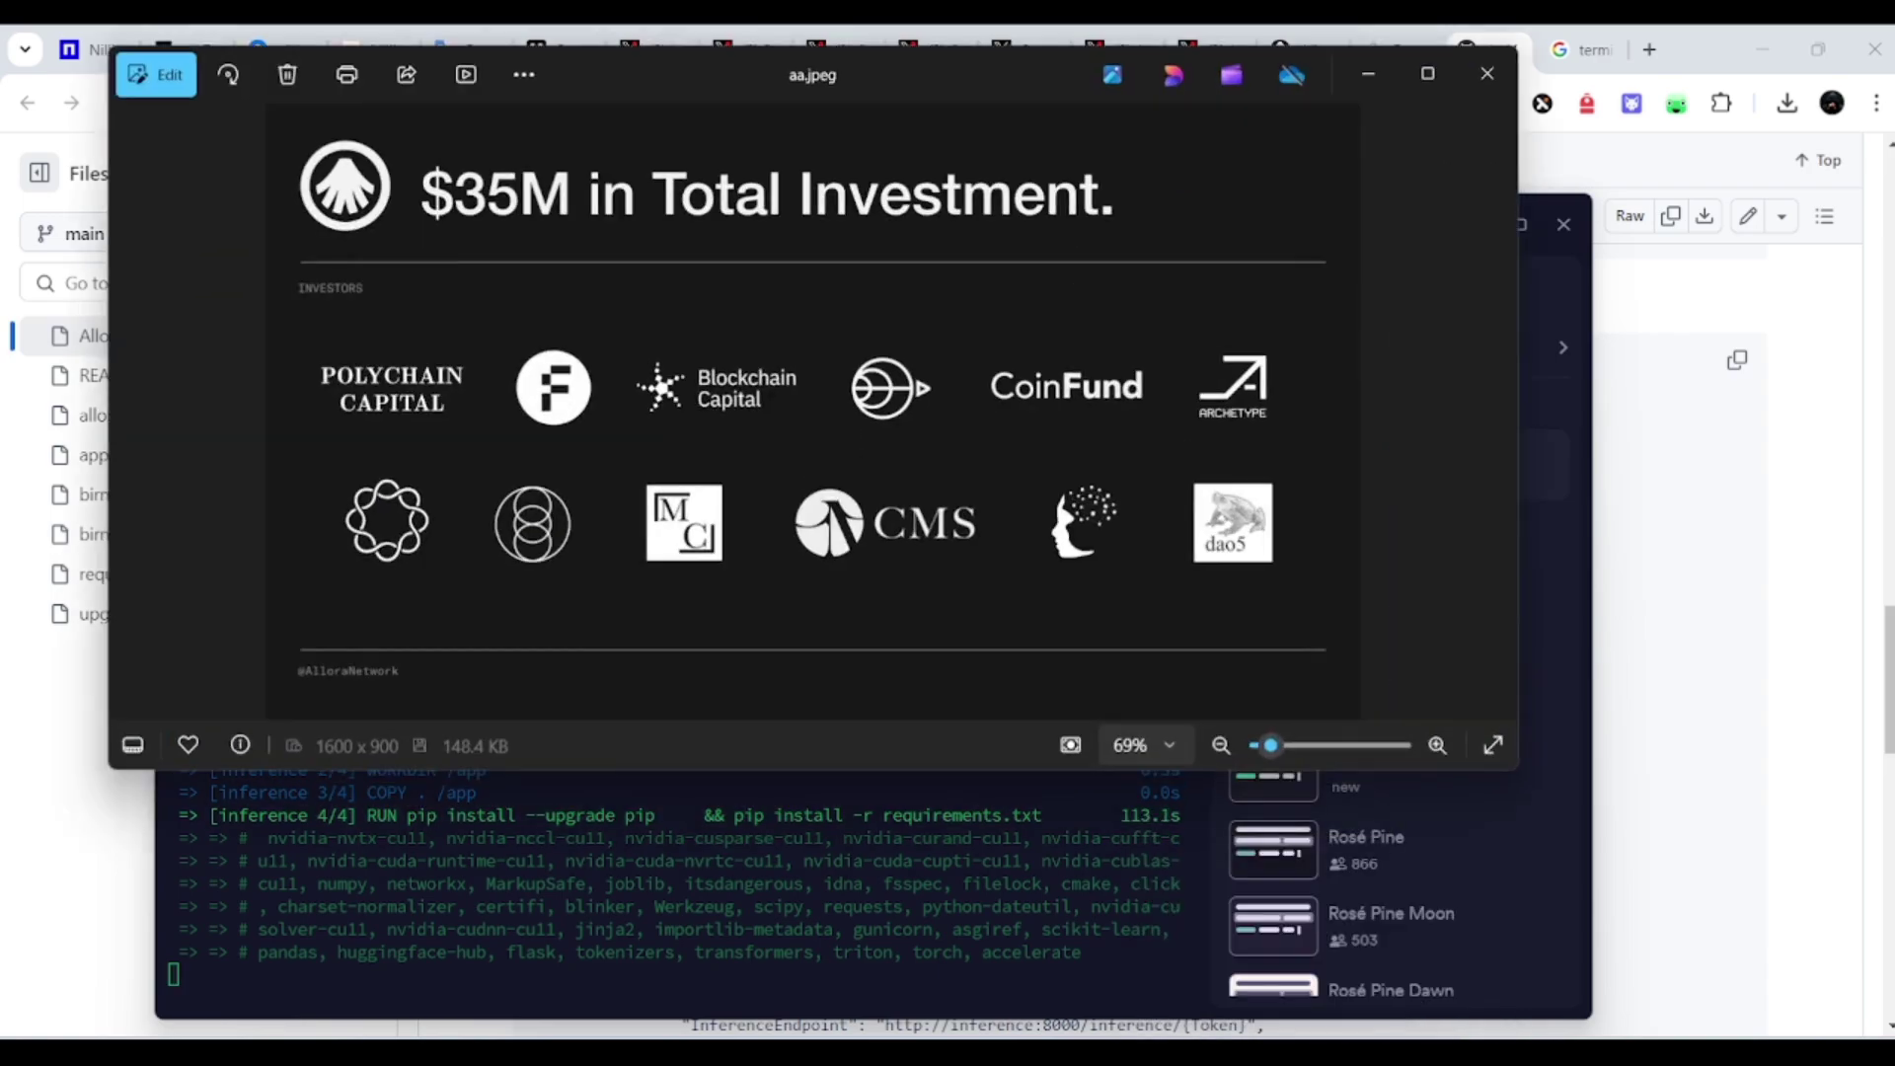
{"action": "left_click", "coordinate": [1356, 1052]}
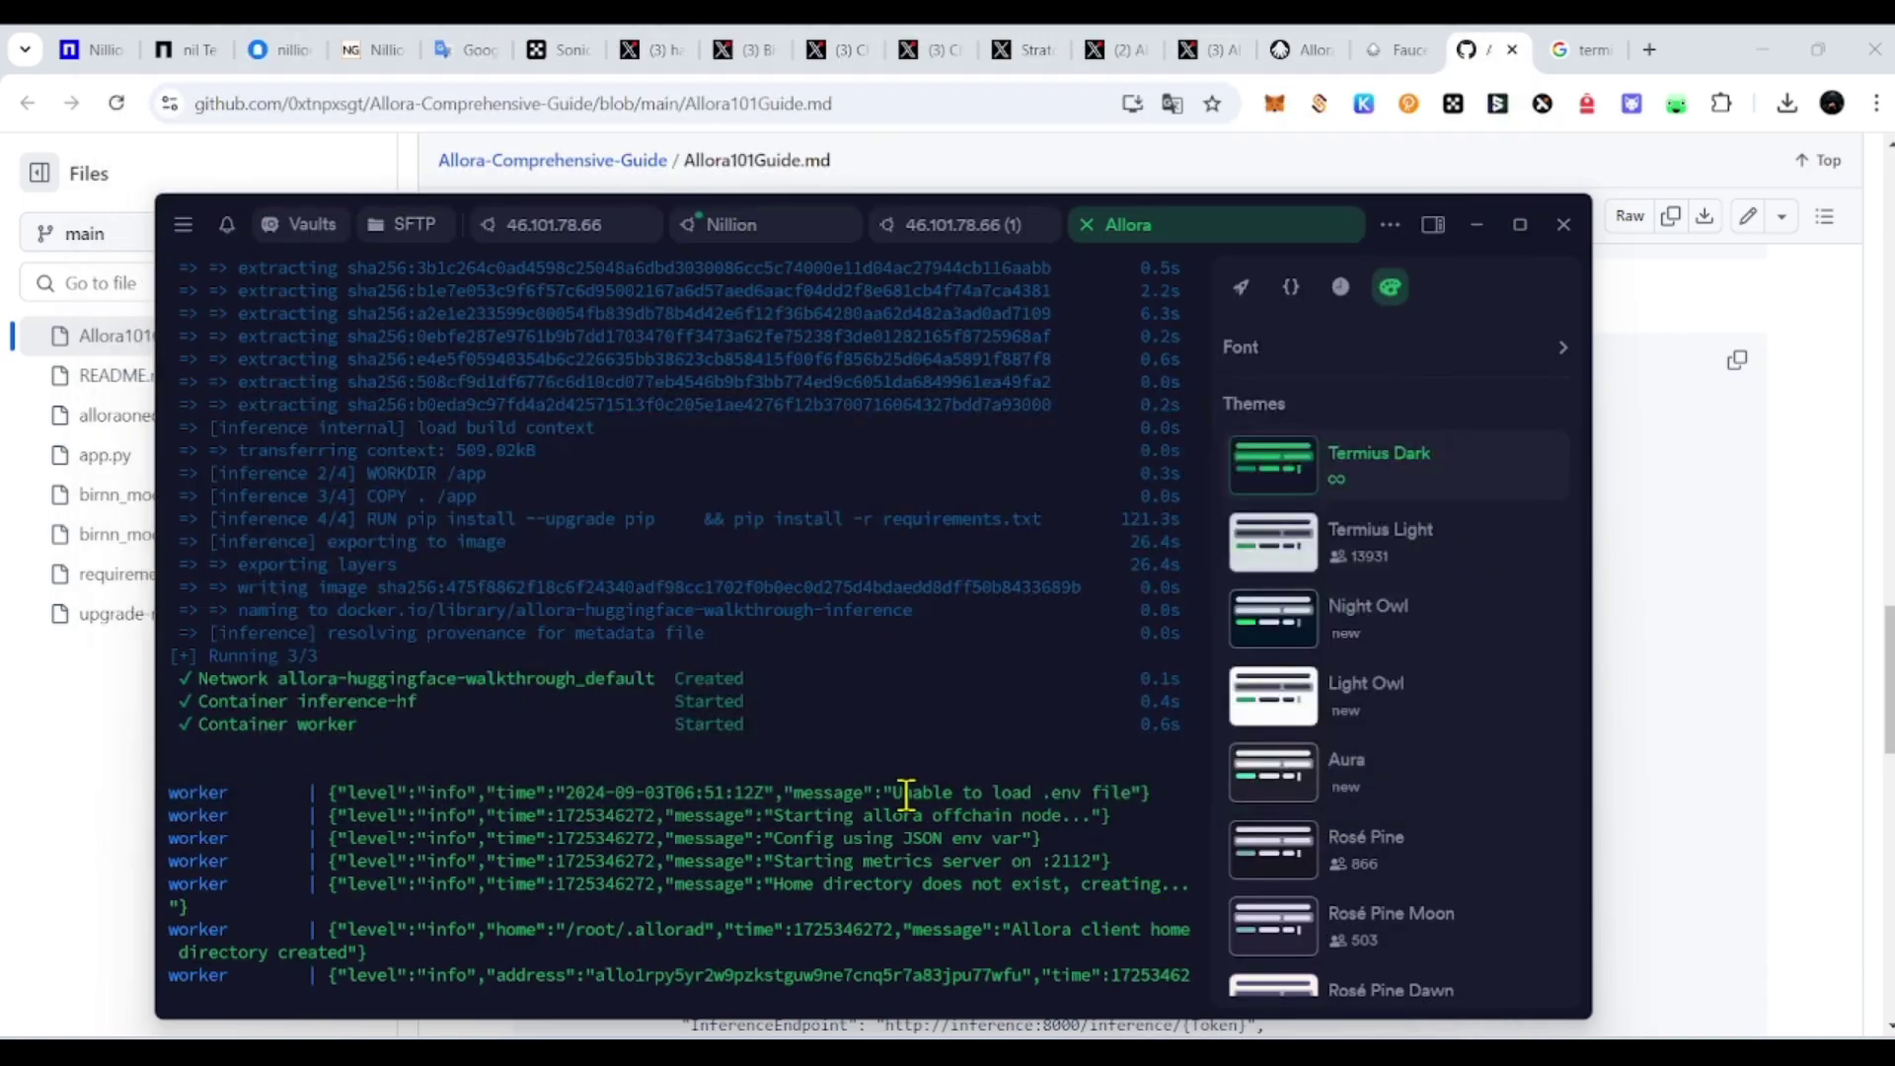
{"action": "scroll", "coordinate": [876, 656], "scroll_direction": "up", "scroll_amount": 3}
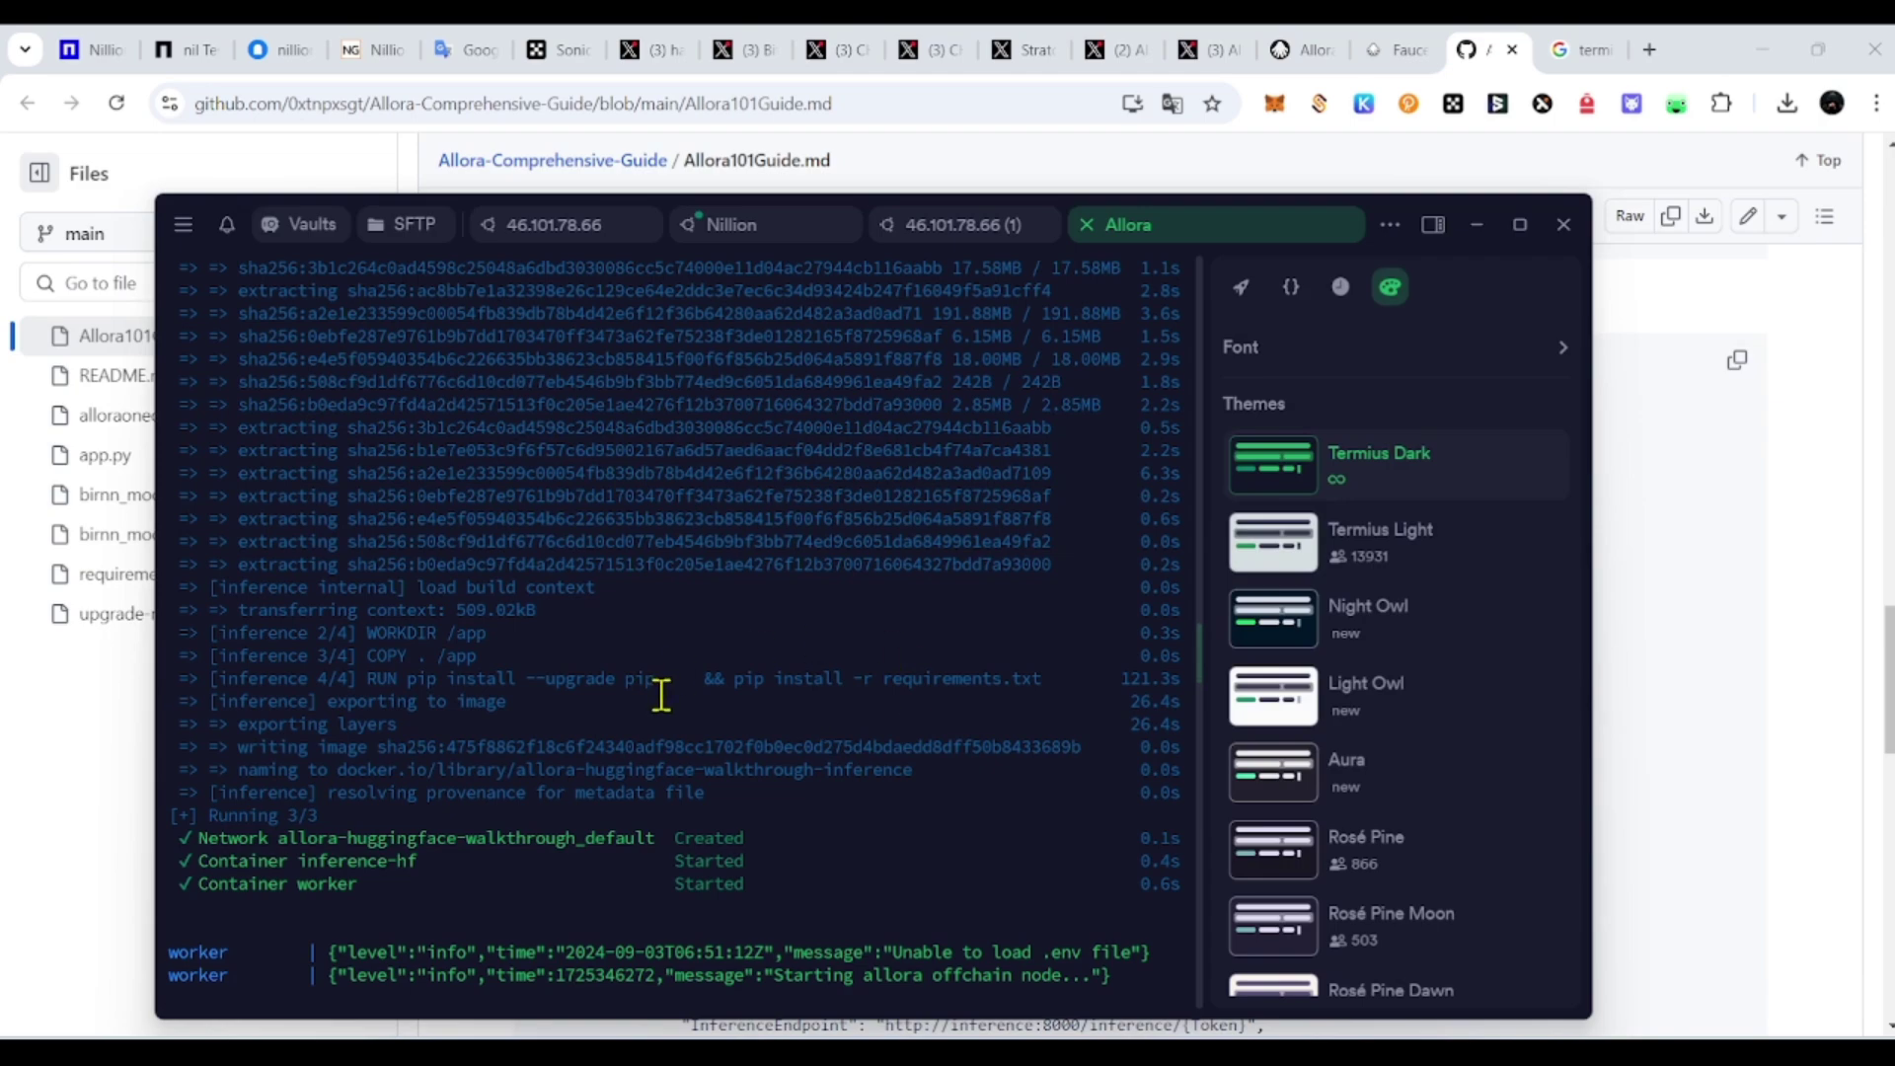
{"action": "scroll", "coordinate": [661, 696], "scroll_direction": "down", "scroll_amount": 5}
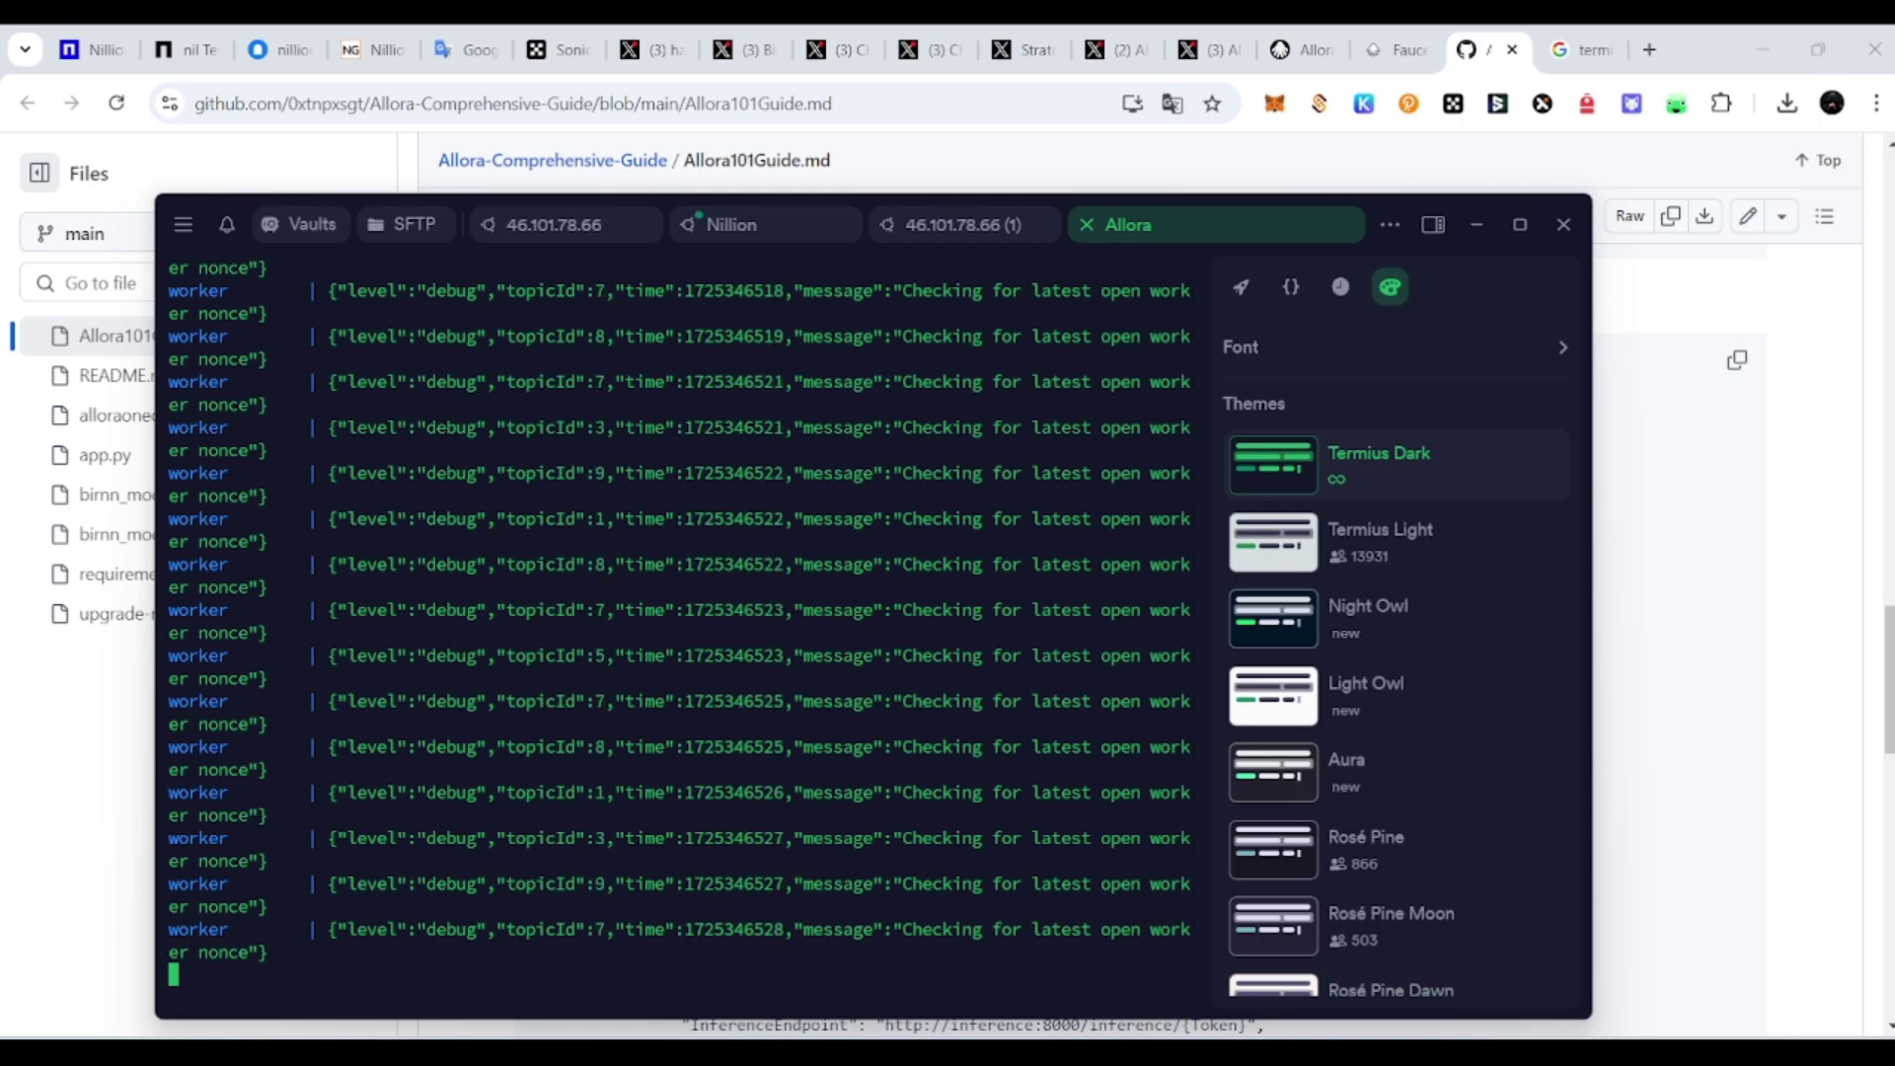
Step: Switch to the browser and review the GitHub guide's one-click and manual installation sections, including the config.json, export, run script and wallet check parts
{"action": "left_click", "coordinate": [1356, 1051]}
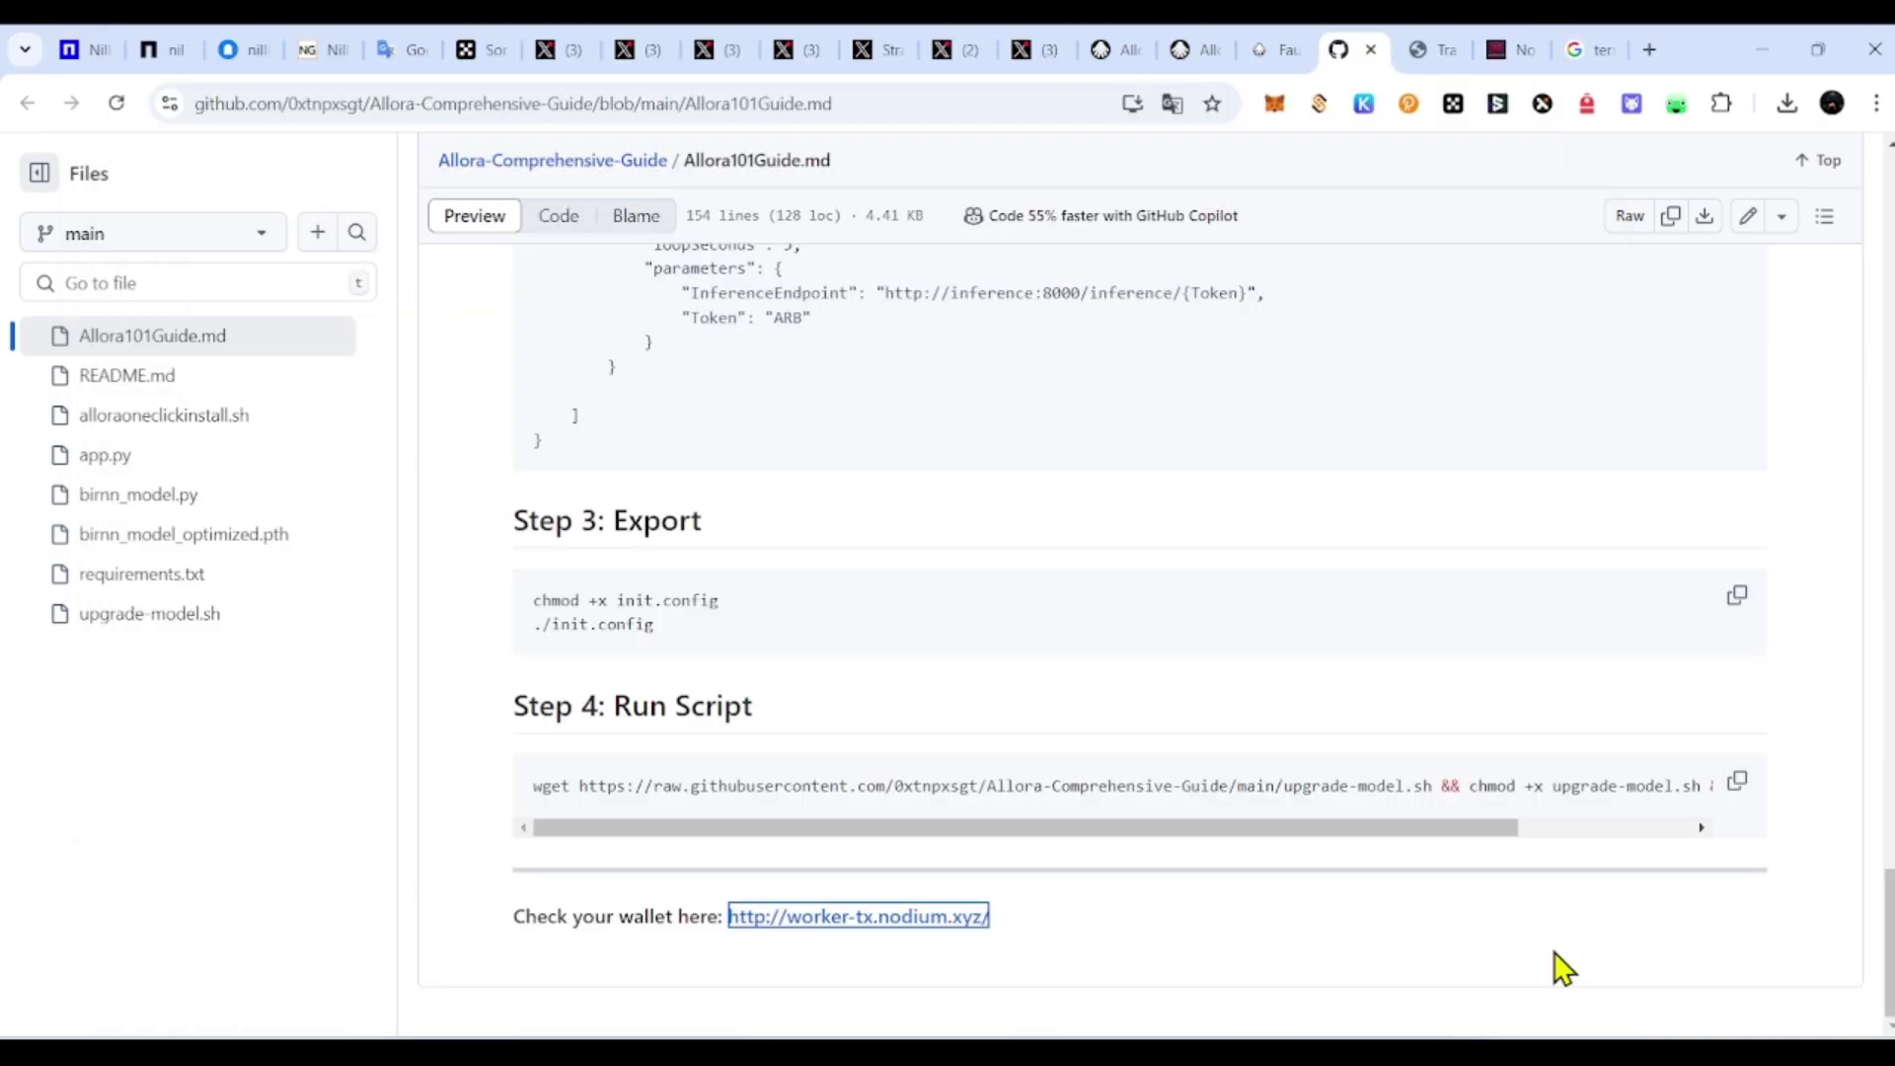
{"action": "scroll", "coordinate": [1214, 869], "scroll_direction": "up", "scroll_amount": 5}
{"action": "scroll", "coordinate": [1135, 879], "scroll_direction": "up", "scroll_amount": 15}
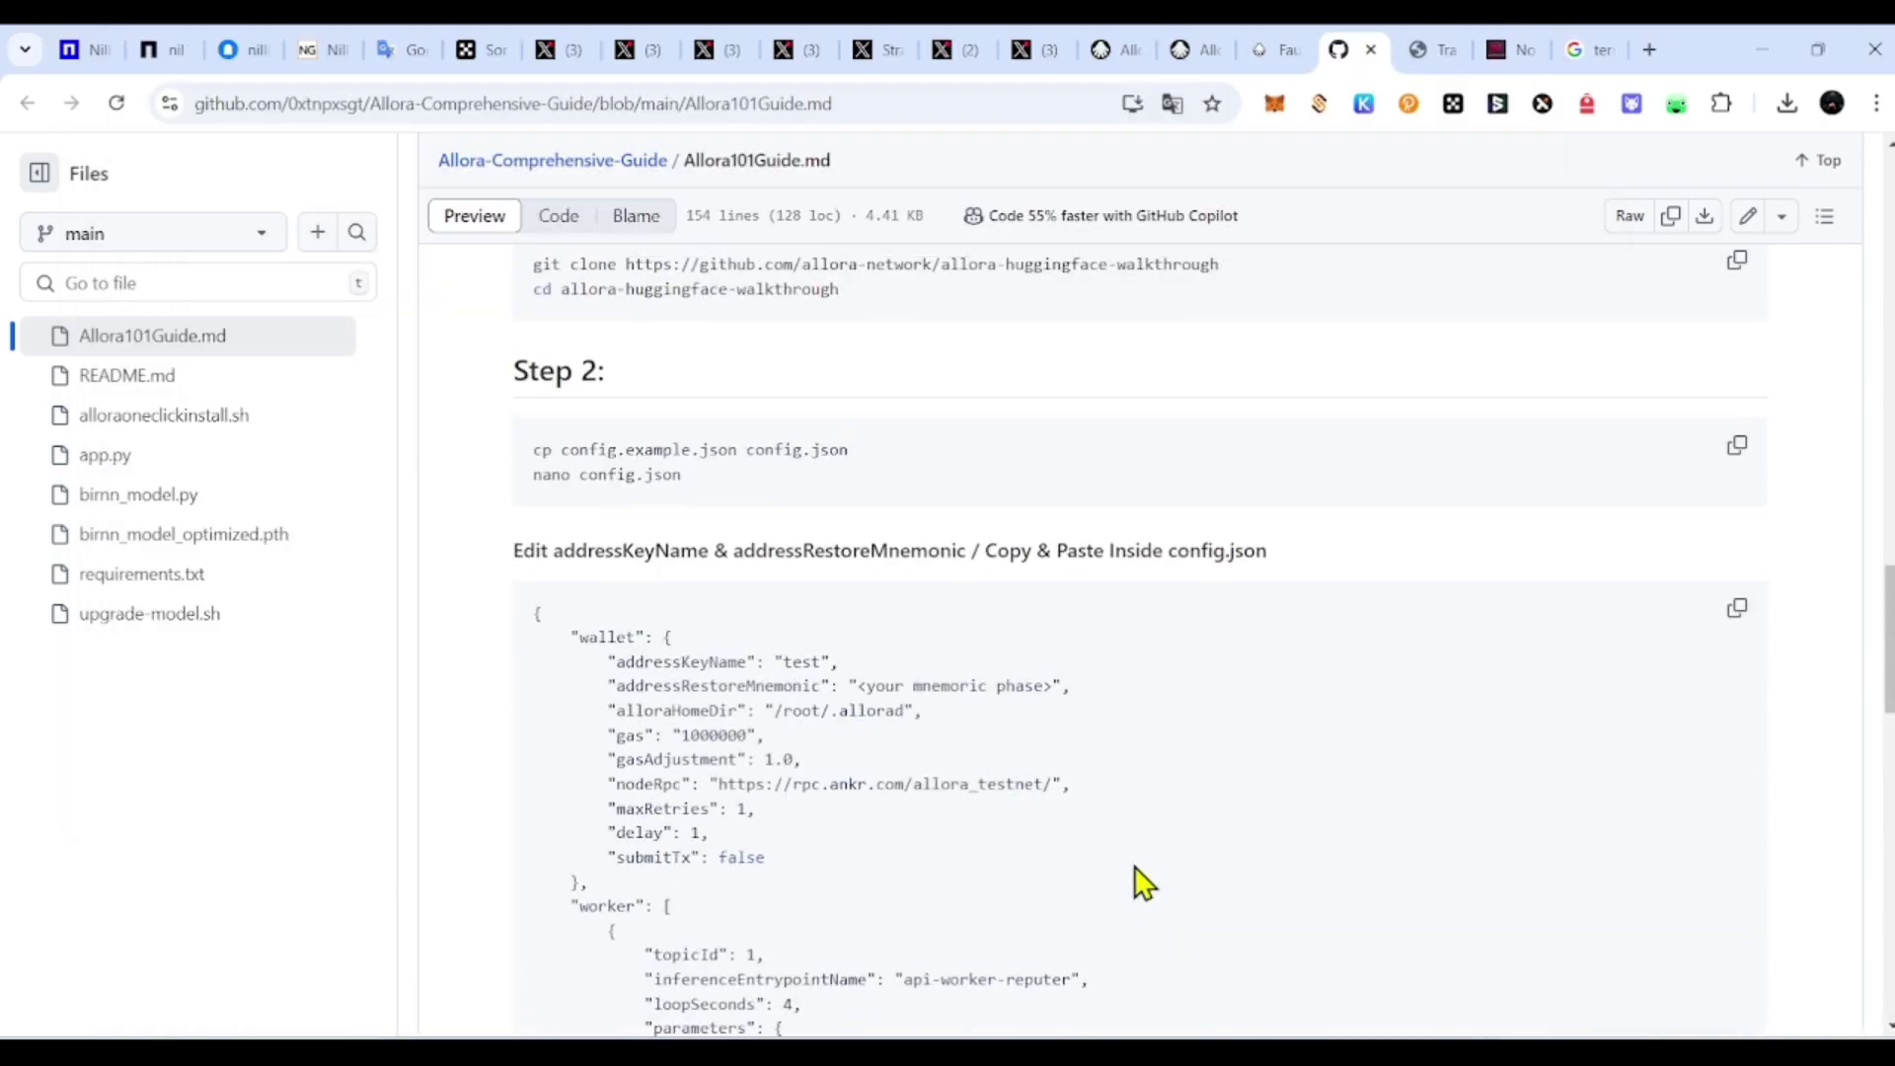
{"action": "scroll", "coordinate": [1086, 652], "scroll_direction": "up", "scroll_amount": 5}
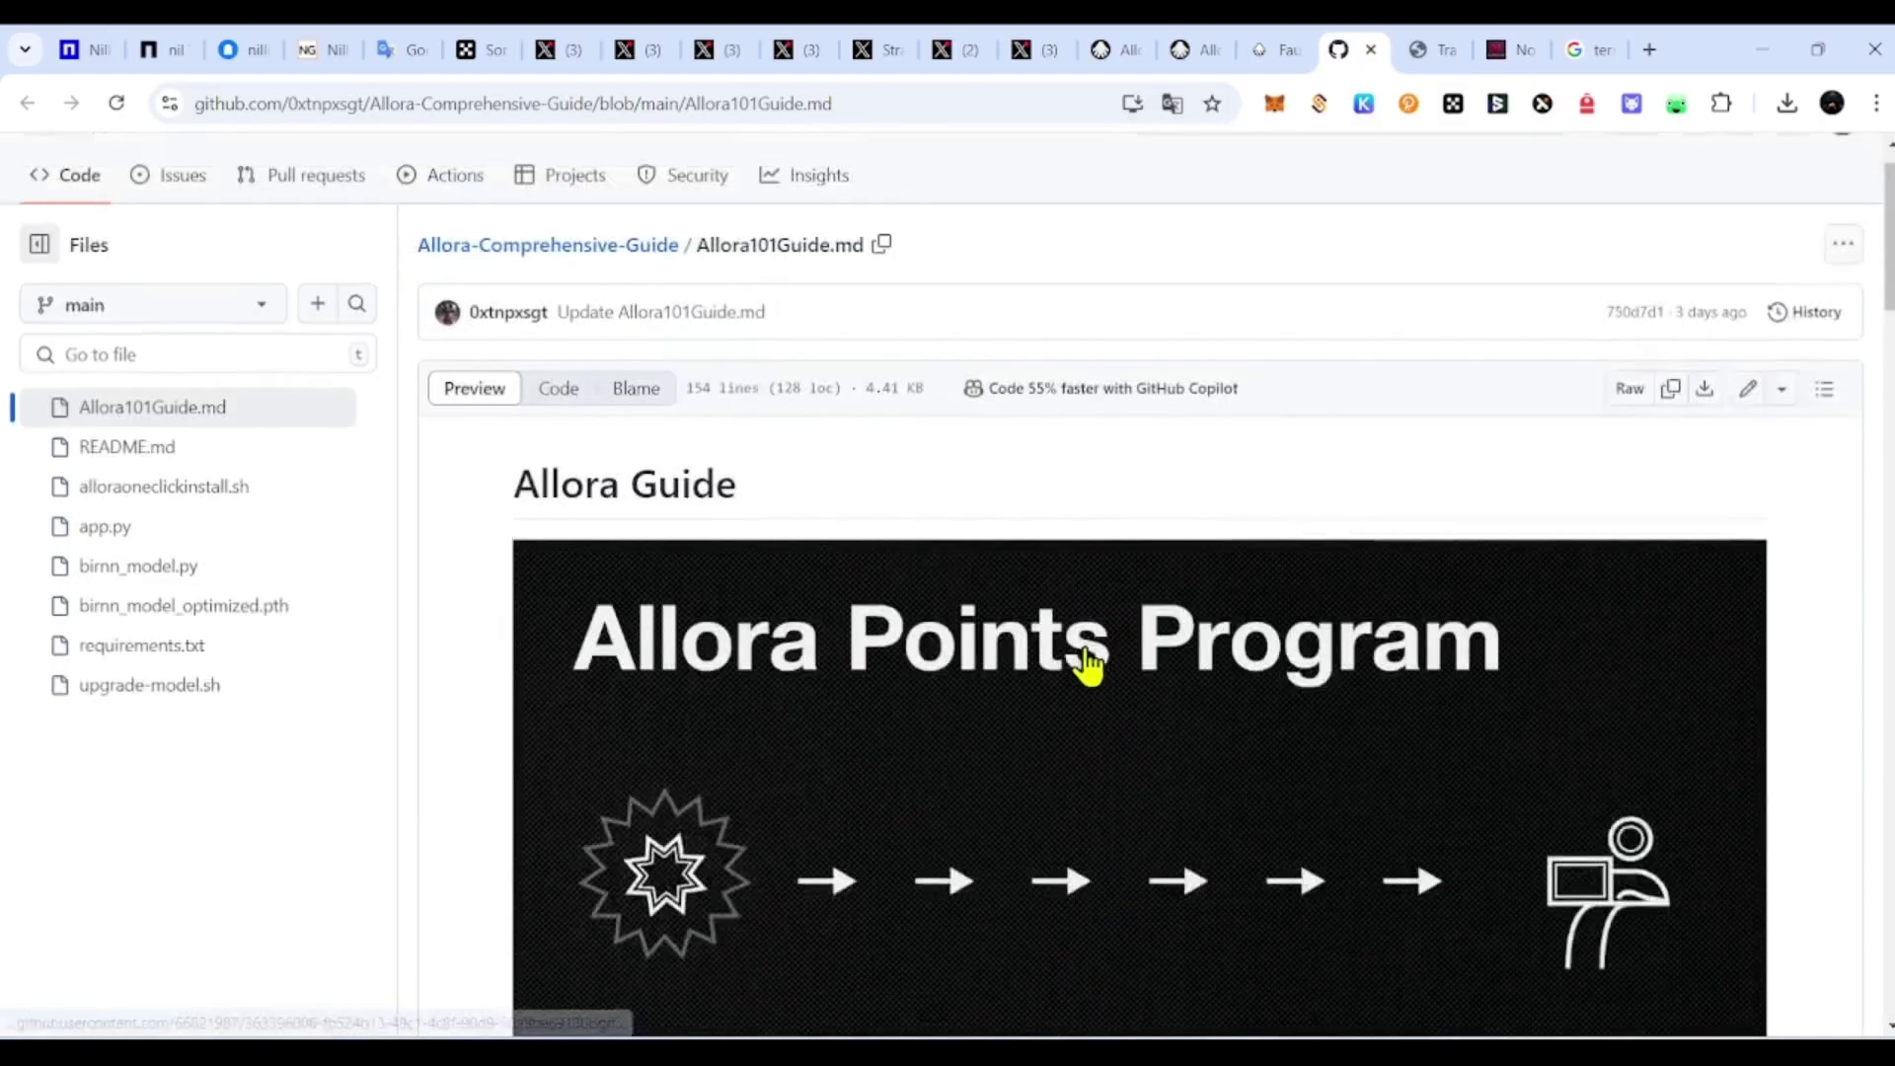
{"action": "scroll", "coordinate": [1083, 666], "scroll_direction": "down", "scroll_amount": 10}
{"action": "scroll", "coordinate": [1062, 471], "scroll_direction": "up", "scroll_amount": 2}
{"action": "scroll", "coordinate": [1062, 483], "scroll_direction": "up", "scroll_amount": 1}
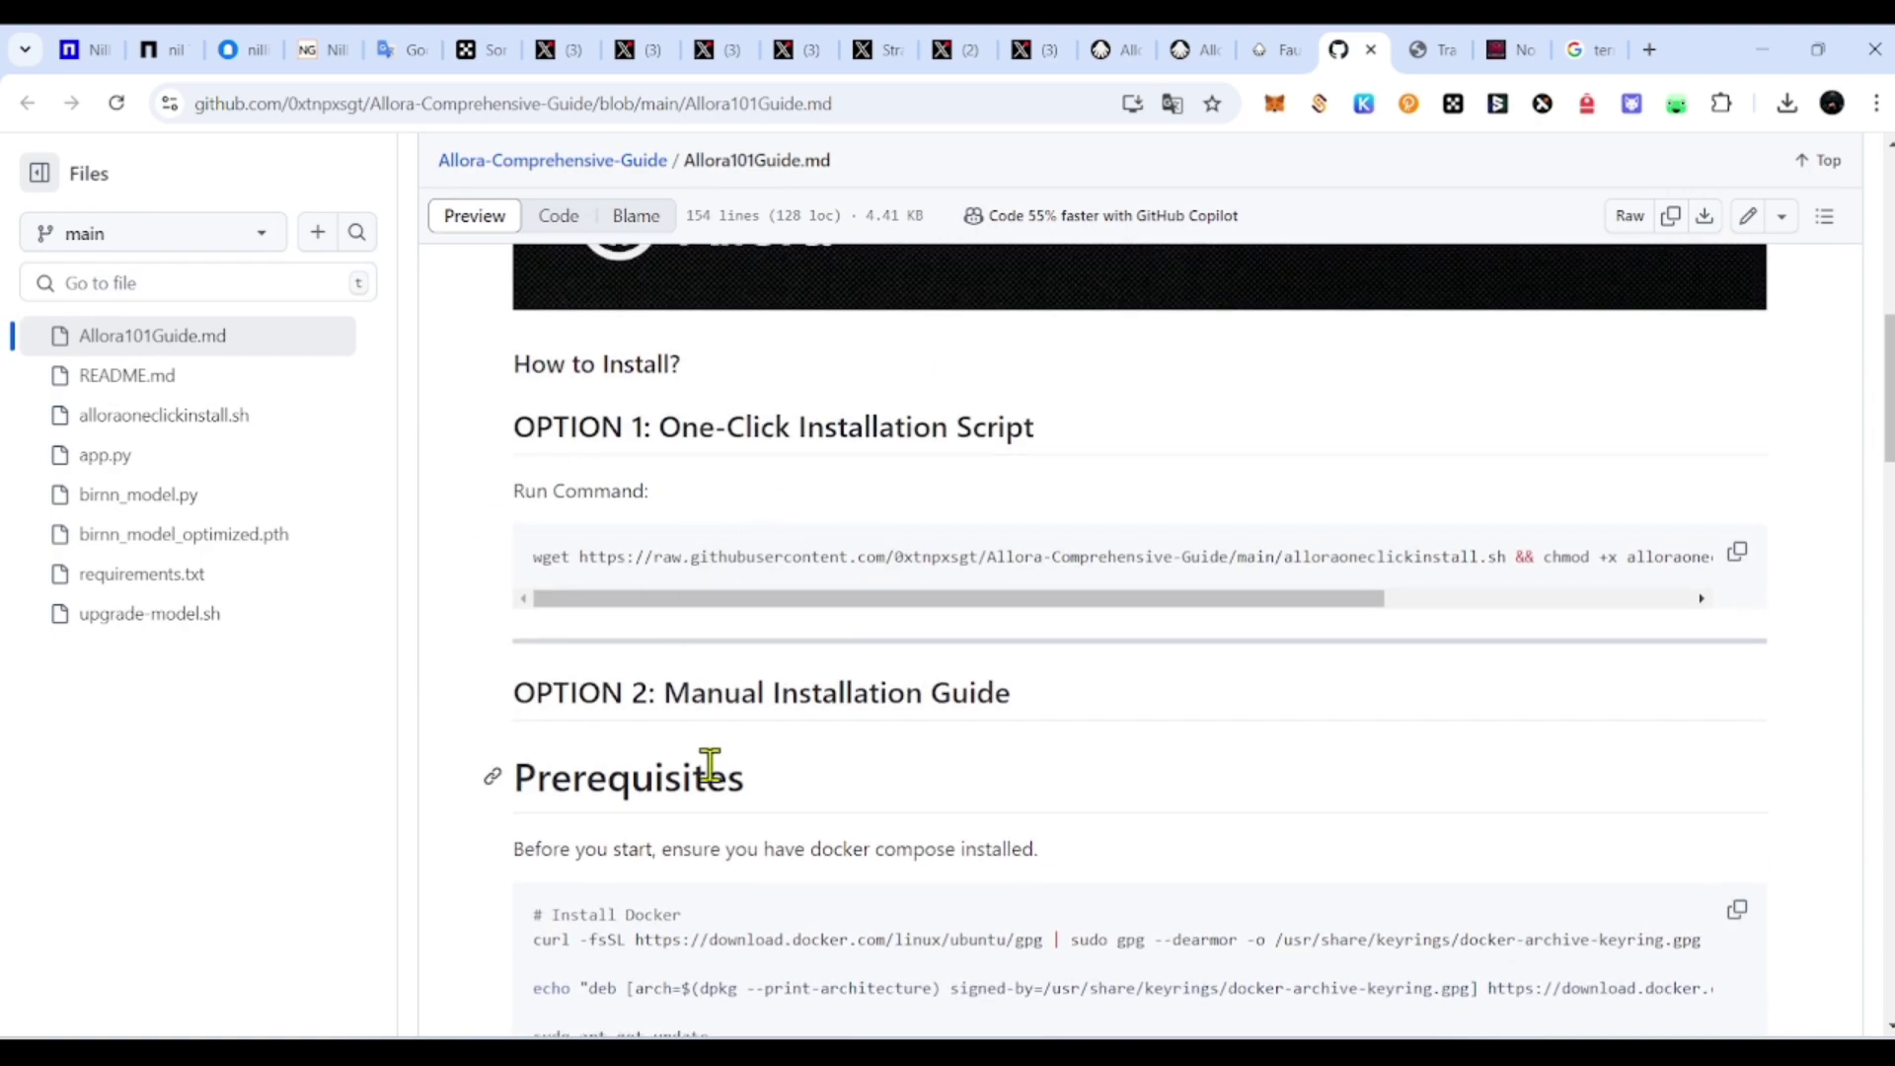
{"action": "scroll", "coordinate": [693, 481], "scroll_direction": "down", "scroll_amount": 4}
{"action": "scroll", "coordinate": [693, 481], "scroll_direction": "down", "scroll_amount": 5}
{"action": "scroll", "coordinate": [922, 677], "scroll_direction": "up", "scroll_amount": 2}
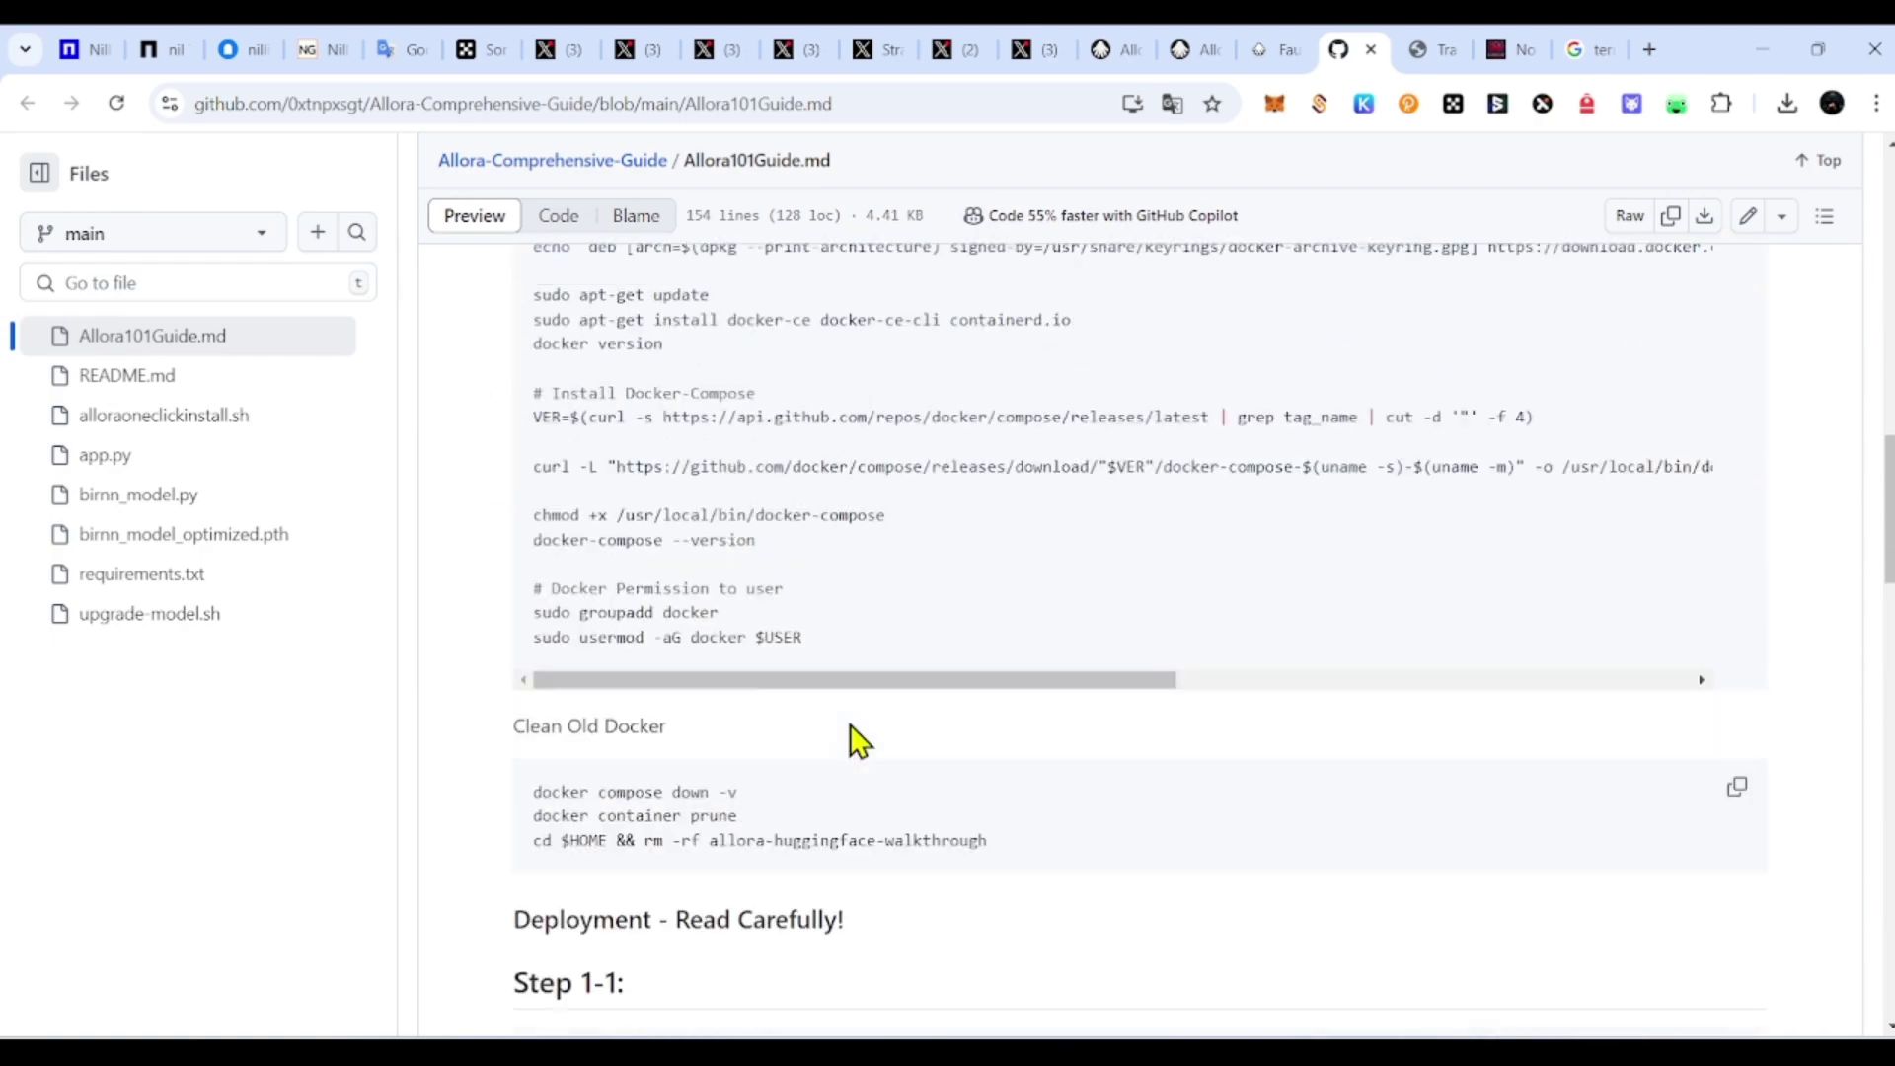
{"action": "scroll", "coordinate": [799, 696], "scroll_direction": "down", "scroll_amount": 15}
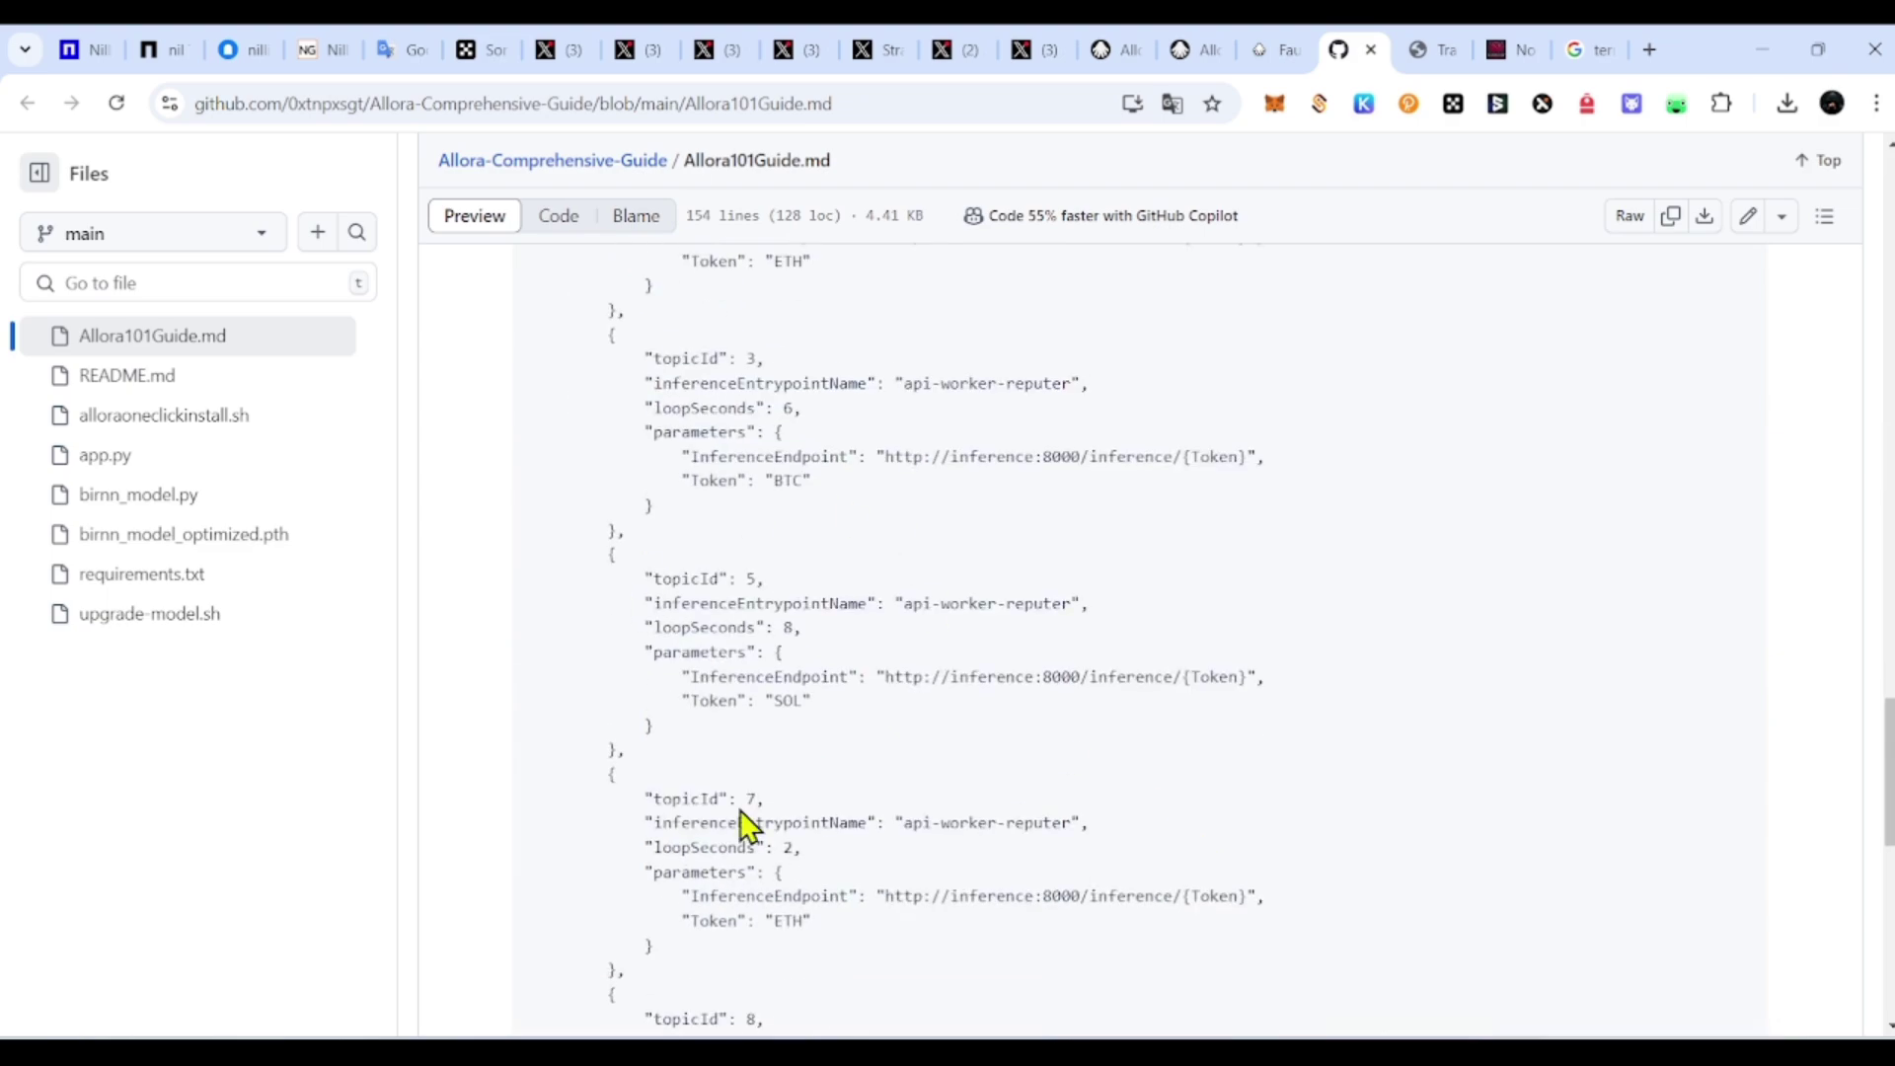
{"action": "scroll", "coordinate": [854, 862], "scroll_direction": "down", "scroll_amount": 9}
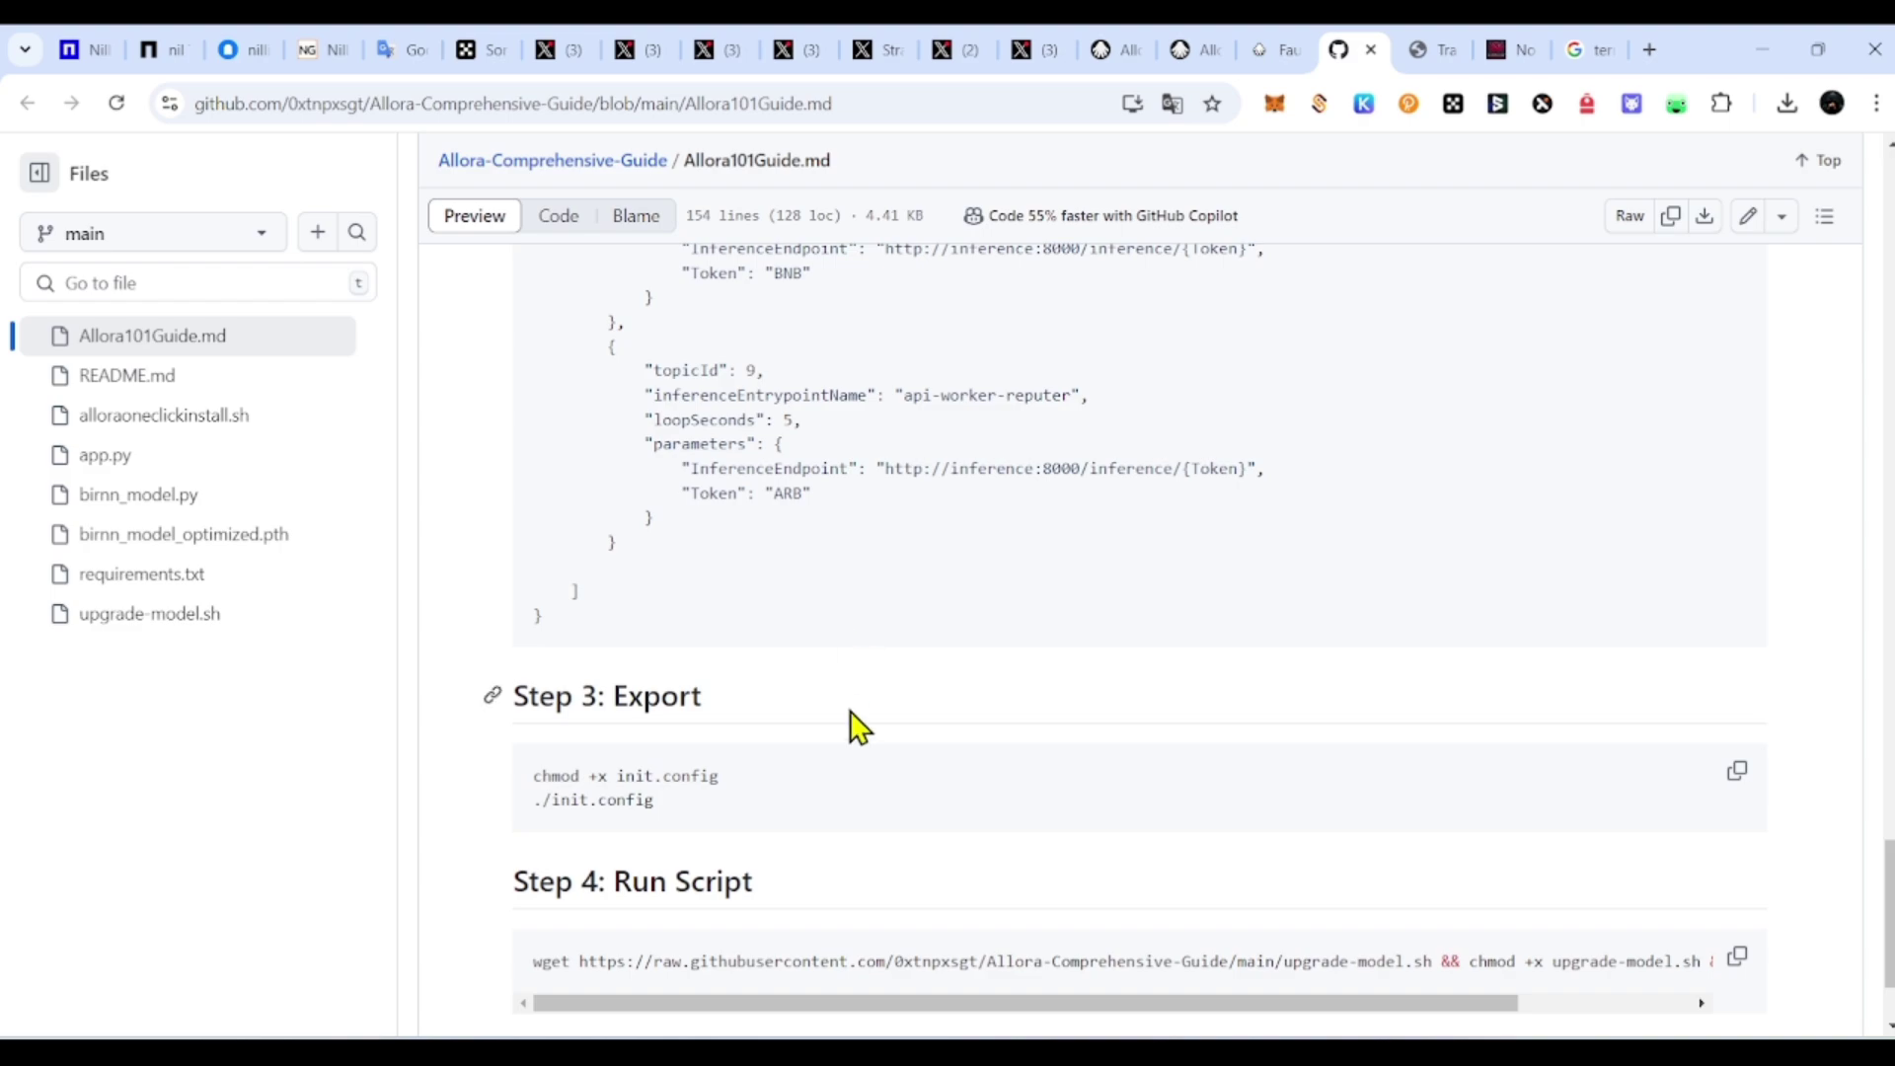
{"action": "scroll", "coordinate": [889, 671], "scroll_direction": "up", "scroll_amount": 10}
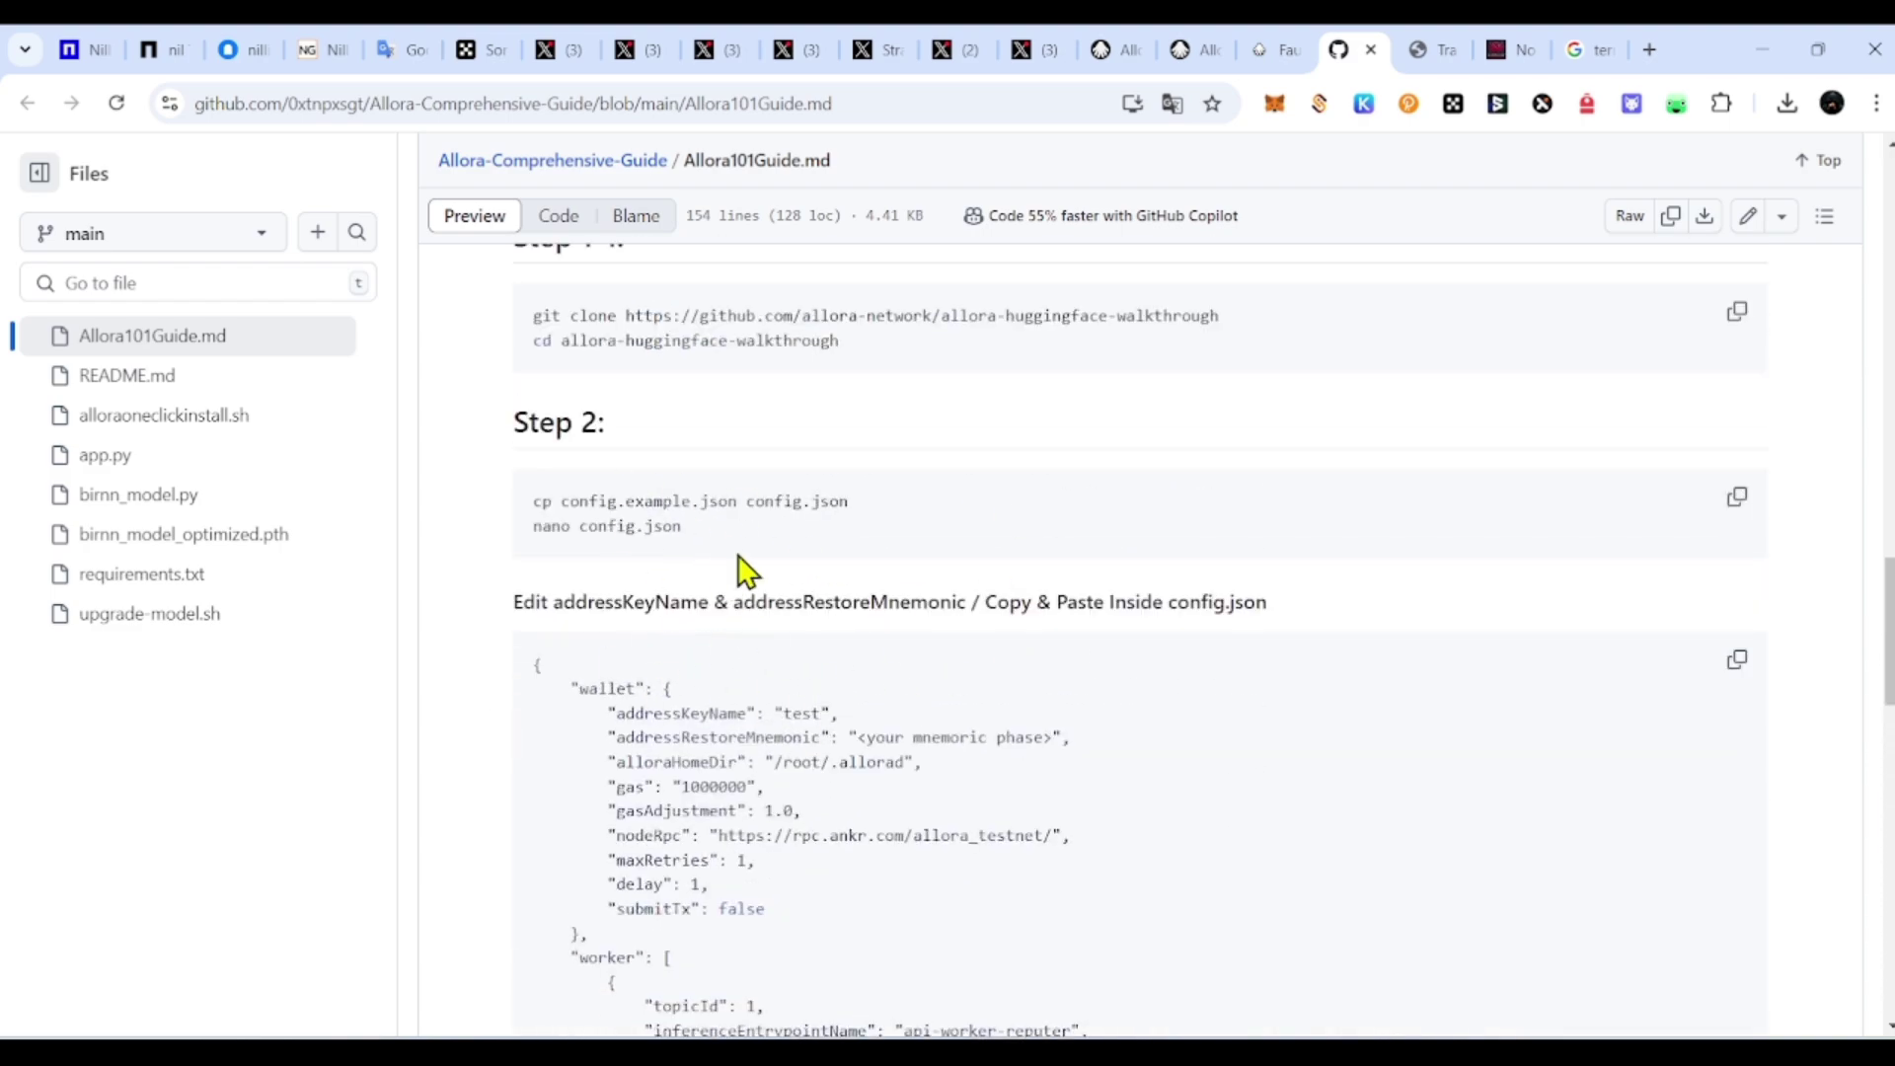
{"action": "scroll", "coordinate": [780, 620], "scroll_direction": "up", "scroll_amount": 1}
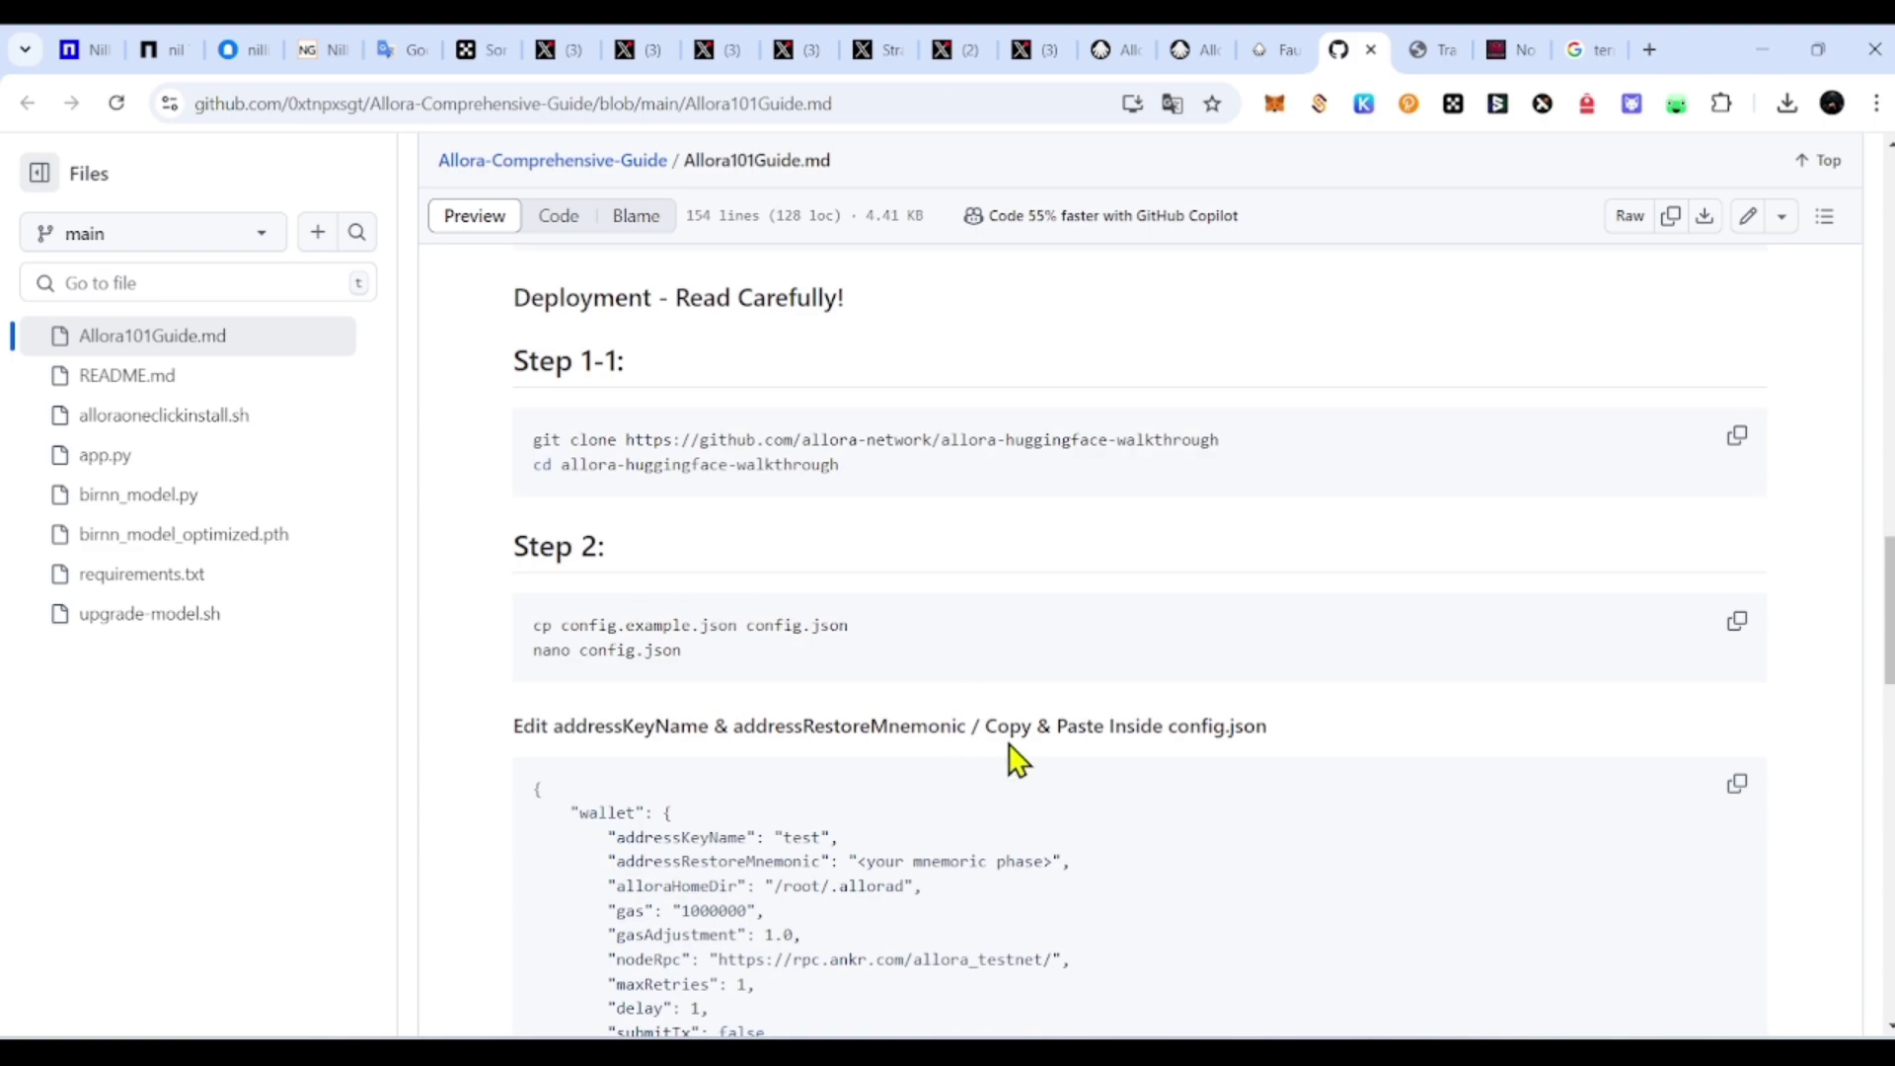
{"action": "scroll", "coordinate": [879, 787], "scroll_direction": "up", "scroll_amount": 5}
{"action": "scroll", "coordinate": [959, 768], "scroll_direction": "up", "scroll_amount": 4}
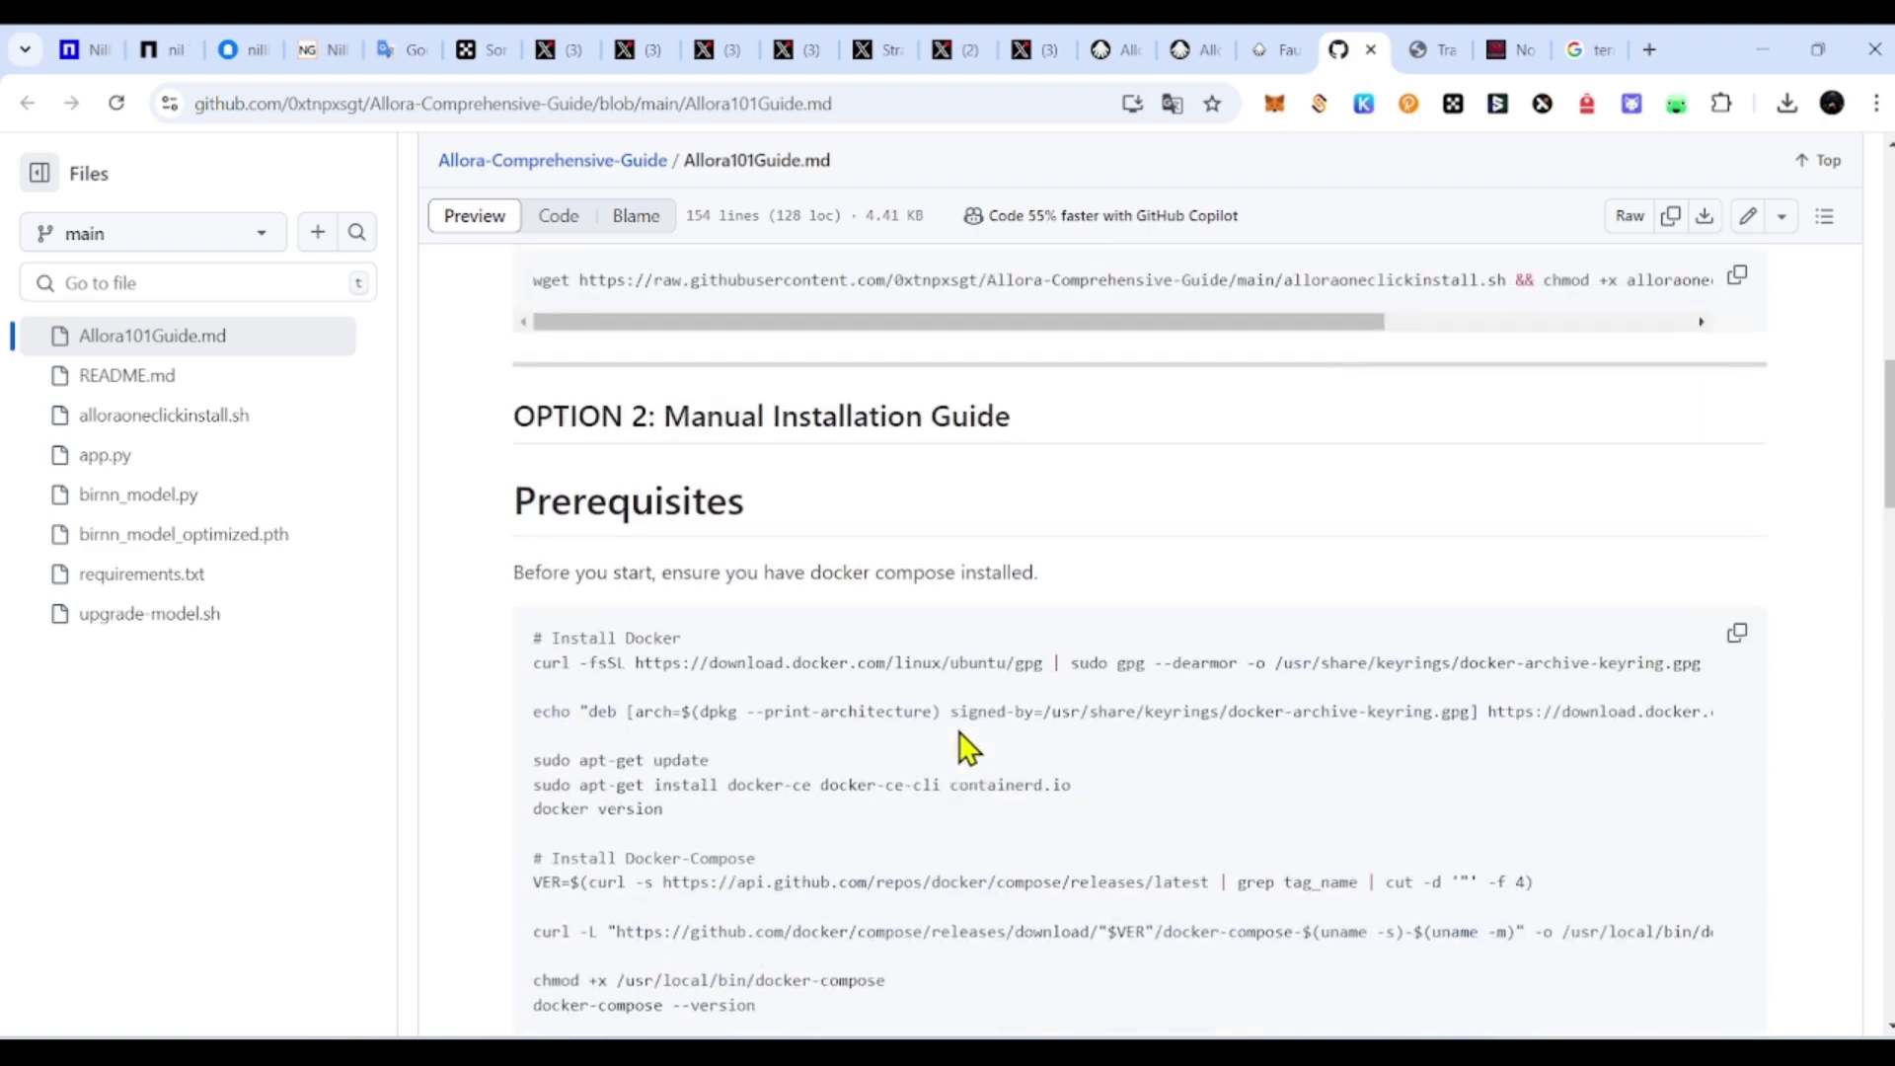
{"action": "scroll", "coordinate": [842, 575], "scroll_direction": "up", "scroll_amount": 5}
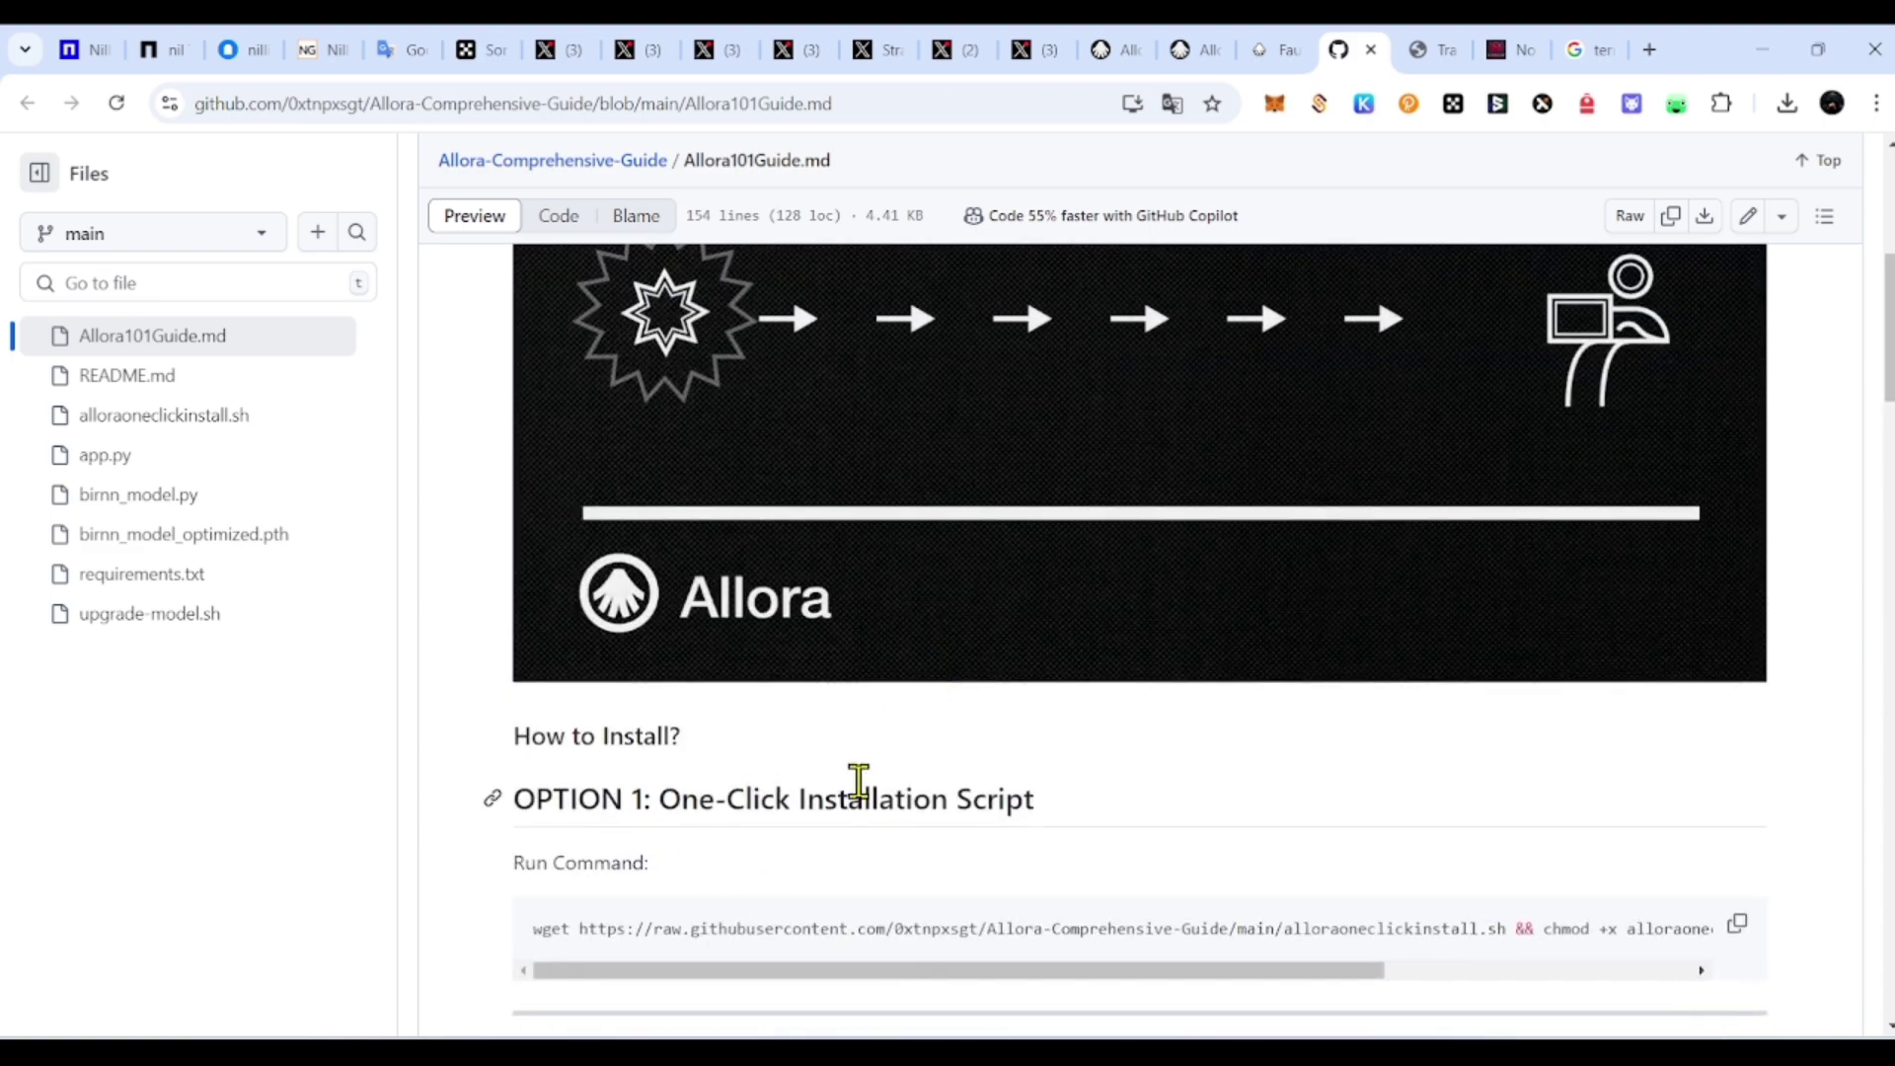
{"action": "scroll", "coordinate": [1046, 807], "scroll_direction": "down", "scroll_amount": 2}
{"action": "scroll", "coordinate": [1046, 800], "scroll_direction": "down", "scroll_amount": 15}
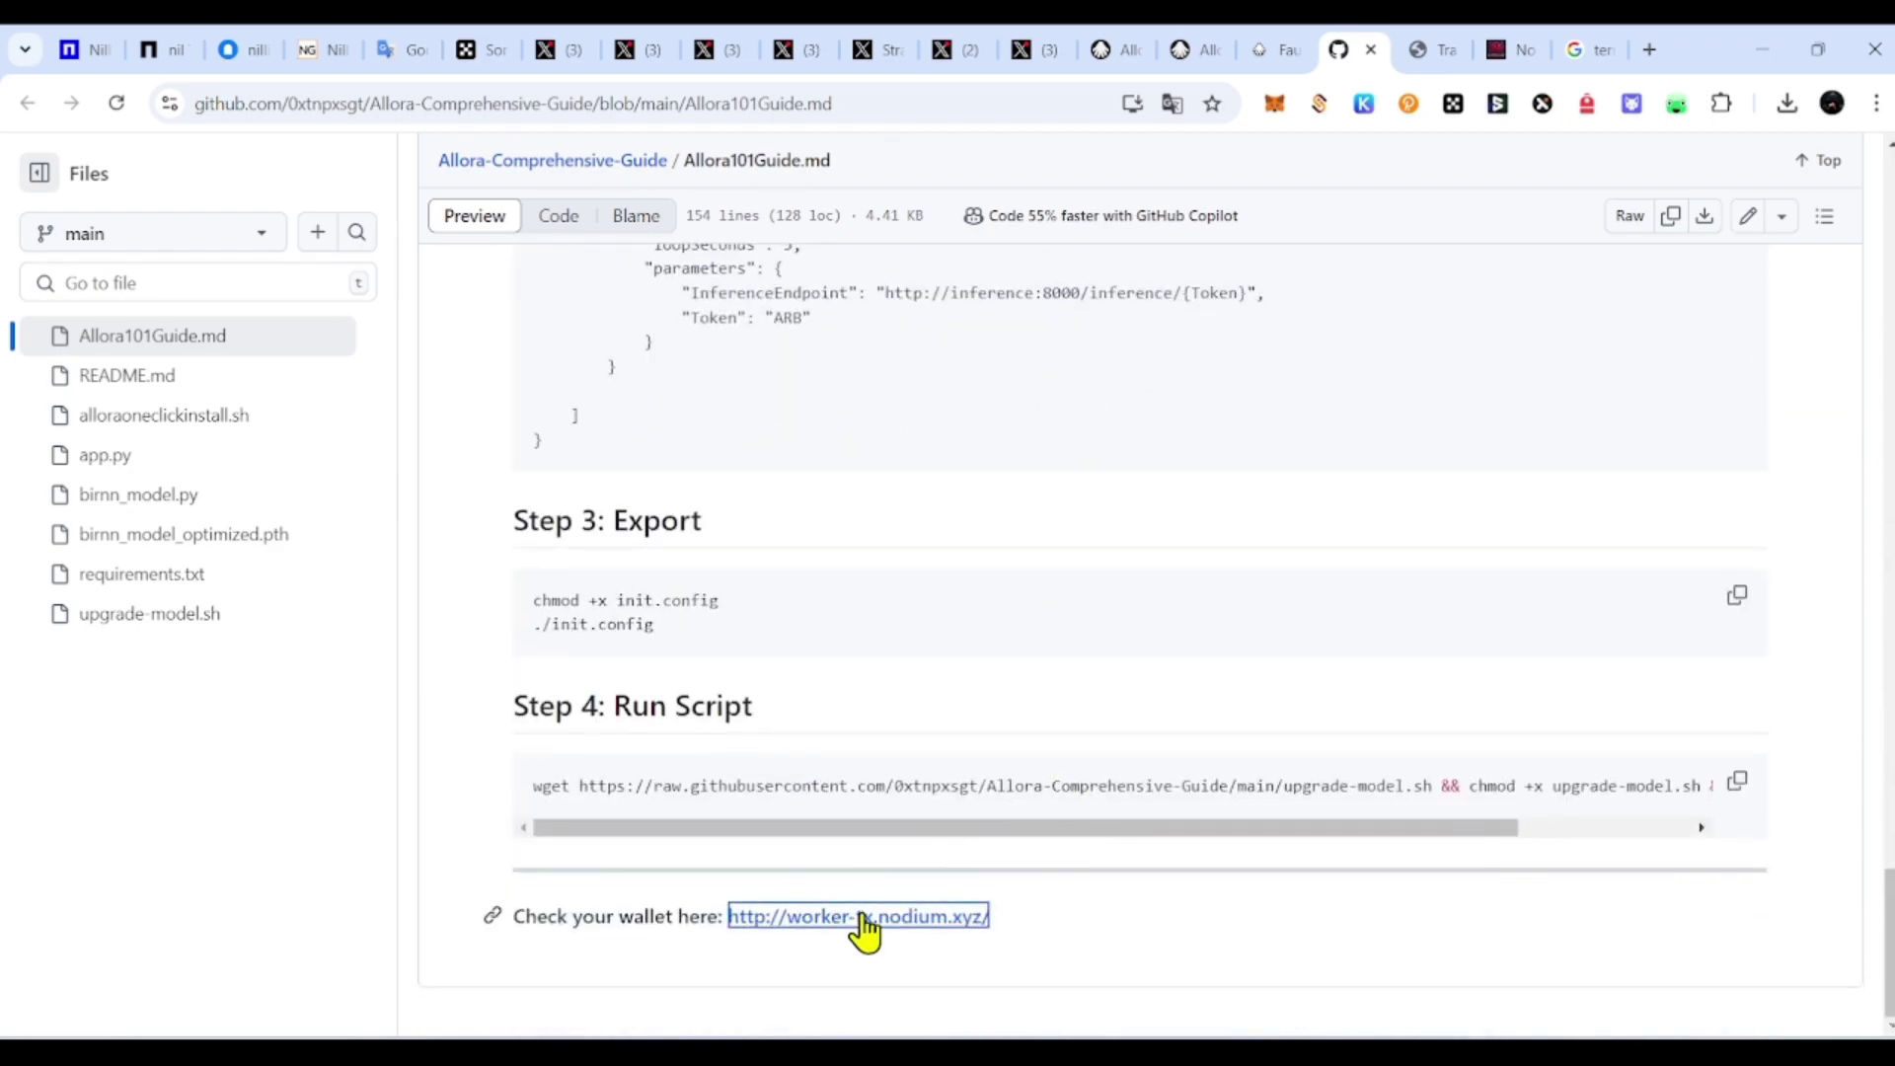
Step: Bring up the worker-tx.nodium.xyz transaction search page and copy Wallet 01's Allora-Testnet address from the Keplr extension
{"action": "left_click", "coordinate": [1424, 55]}
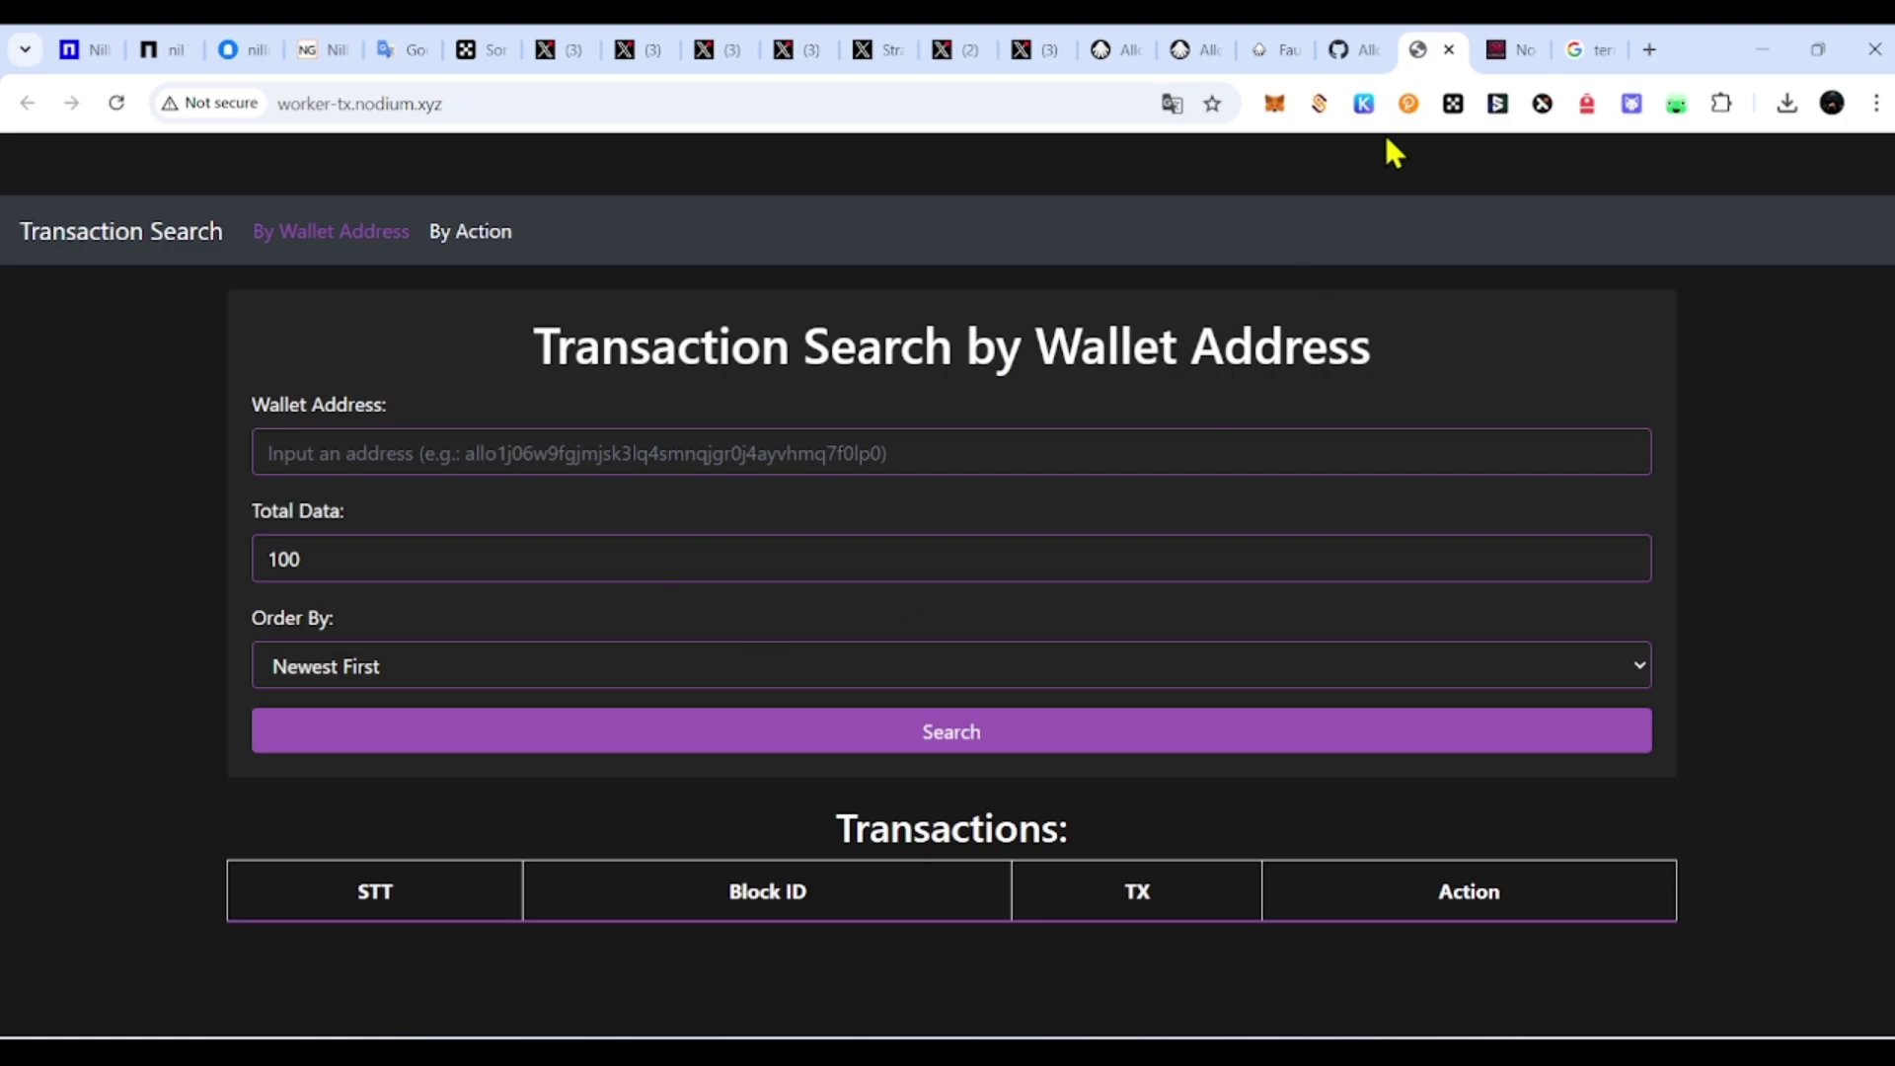
{"action": "left_click", "coordinate": [1363, 108]}
{"action": "scroll", "coordinate": [1125, 548], "scroll_direction": "down", "scroll_amount": 3}
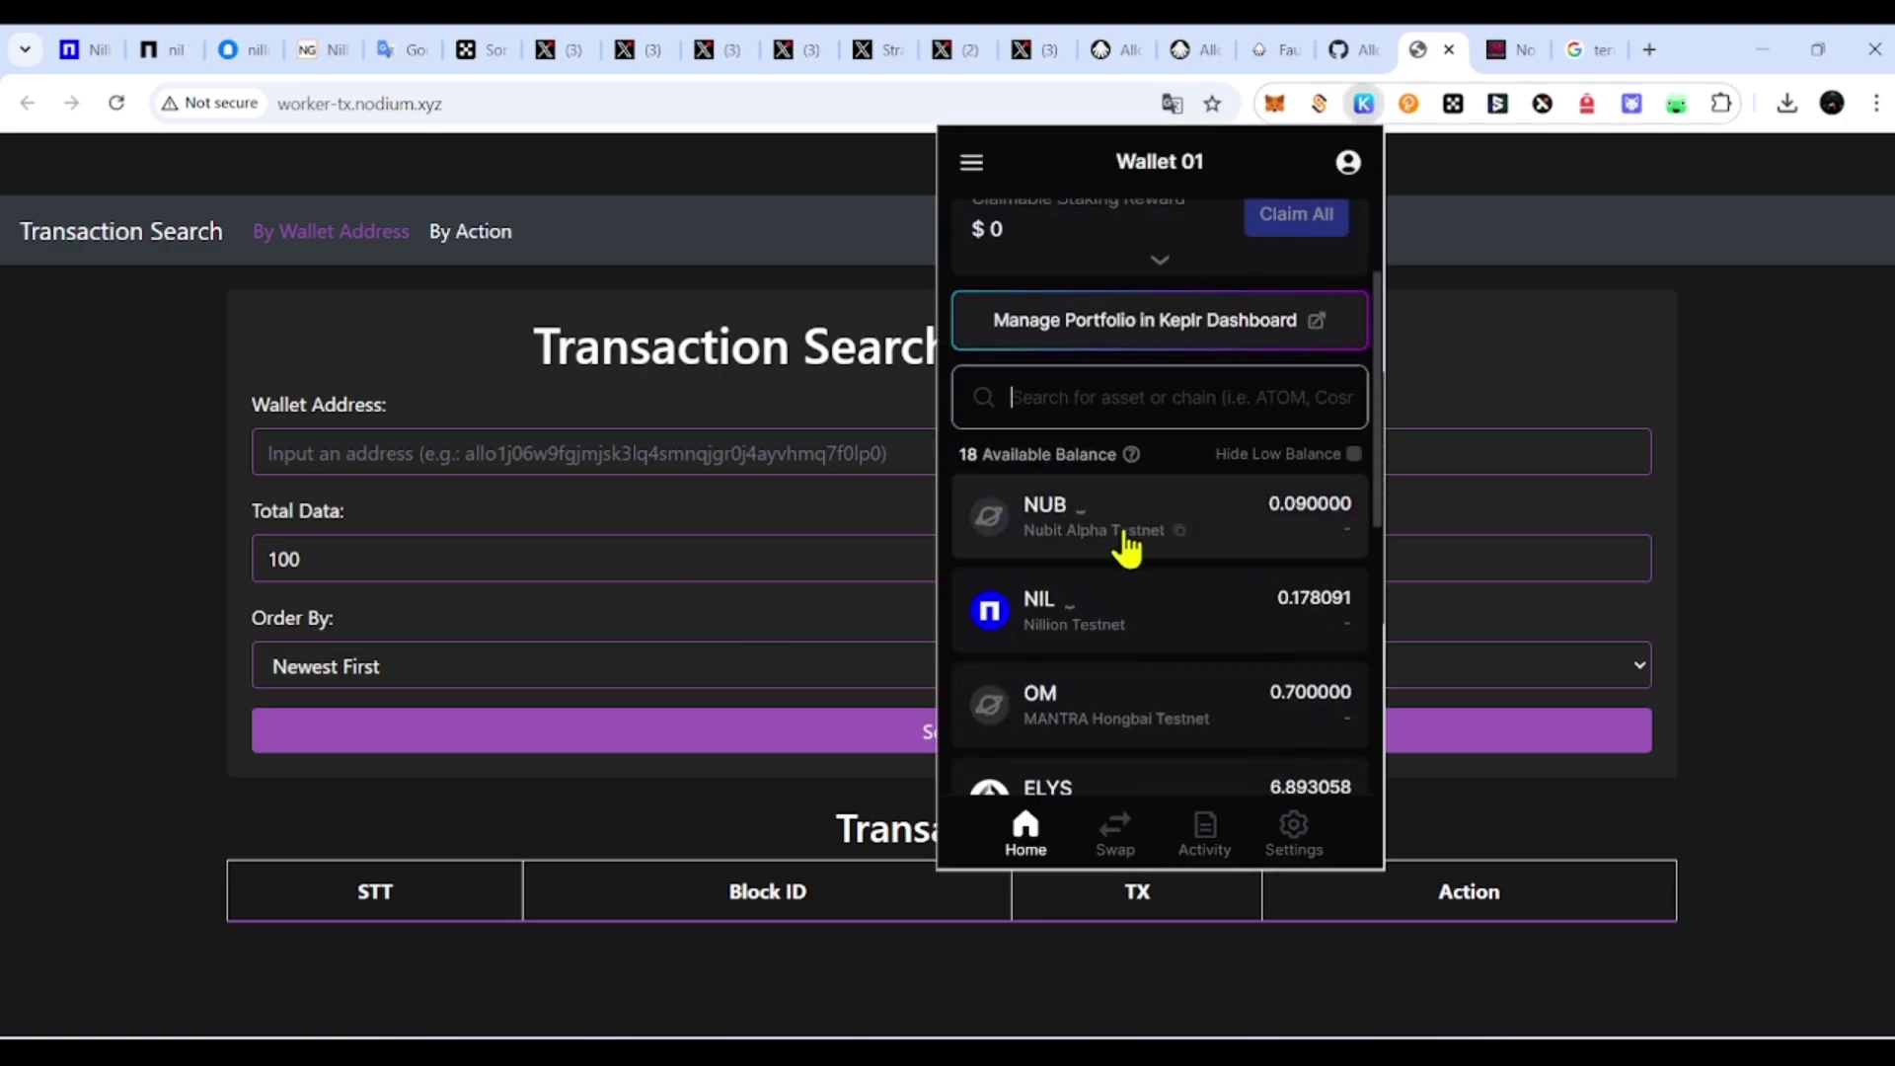
{"action": "scroll", "coordinate": [1096, 592], "scroll_direction": "down", "scroll_amount": 3}
{"action": "left_click", "coordinate": [1135, 661]}
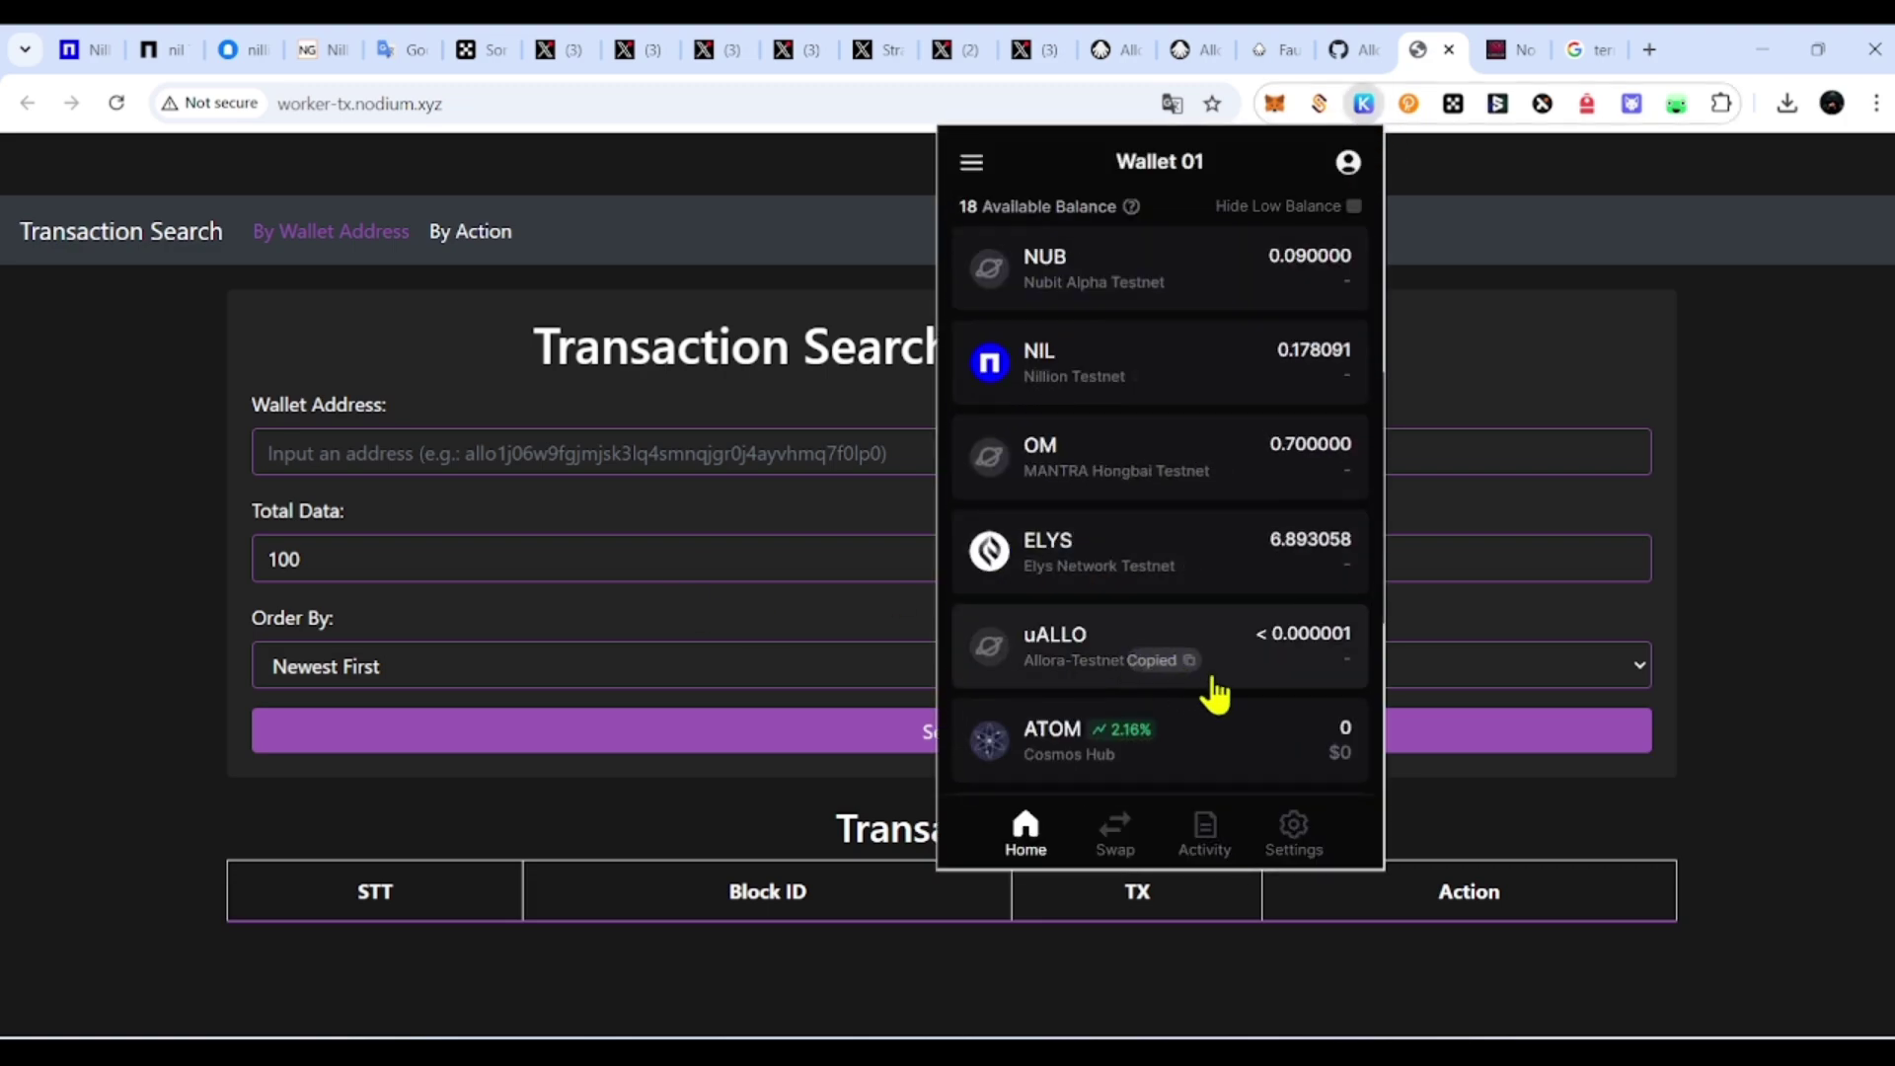
Step: Search transactions by the copied wallet address, keeping Total Data at 100 and the order at Newest First
{"action": "left_click", "coordinate": [358, 453]}
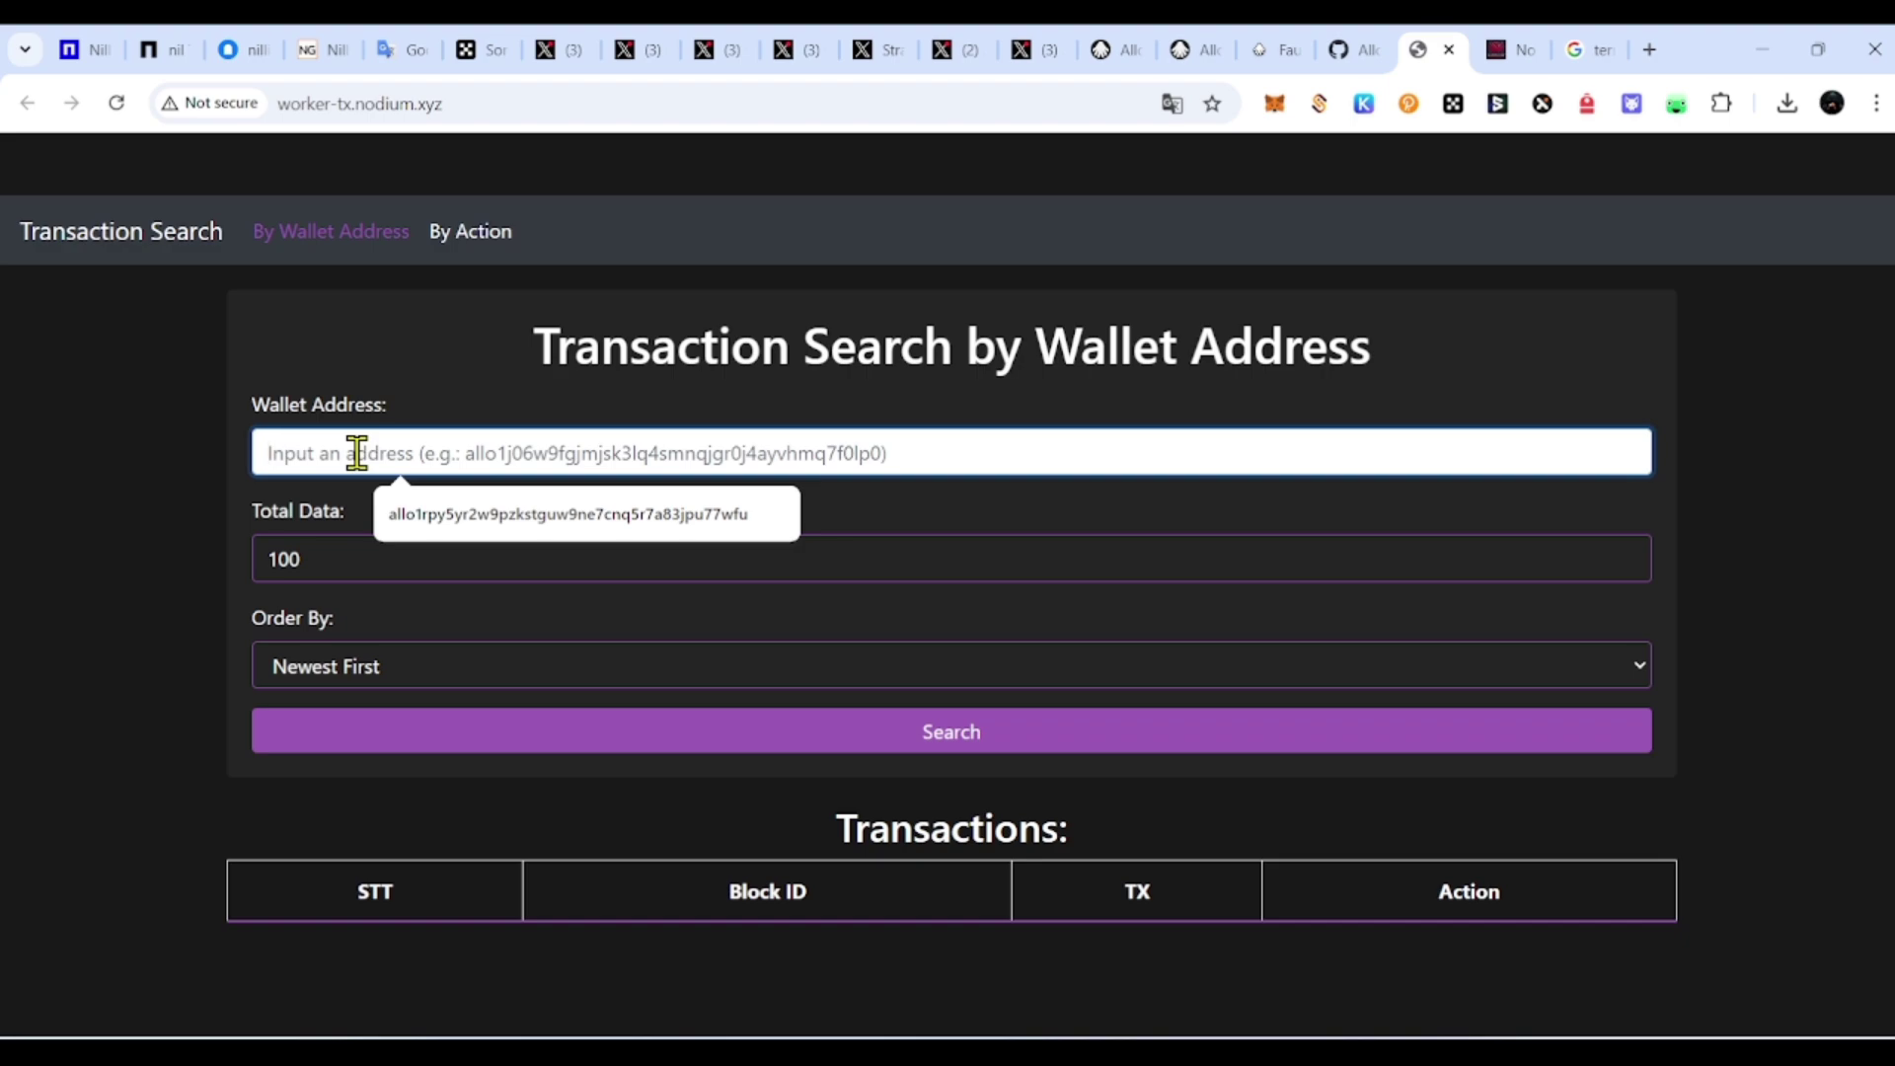
{"action": "key", "text": "ctrl+v"}
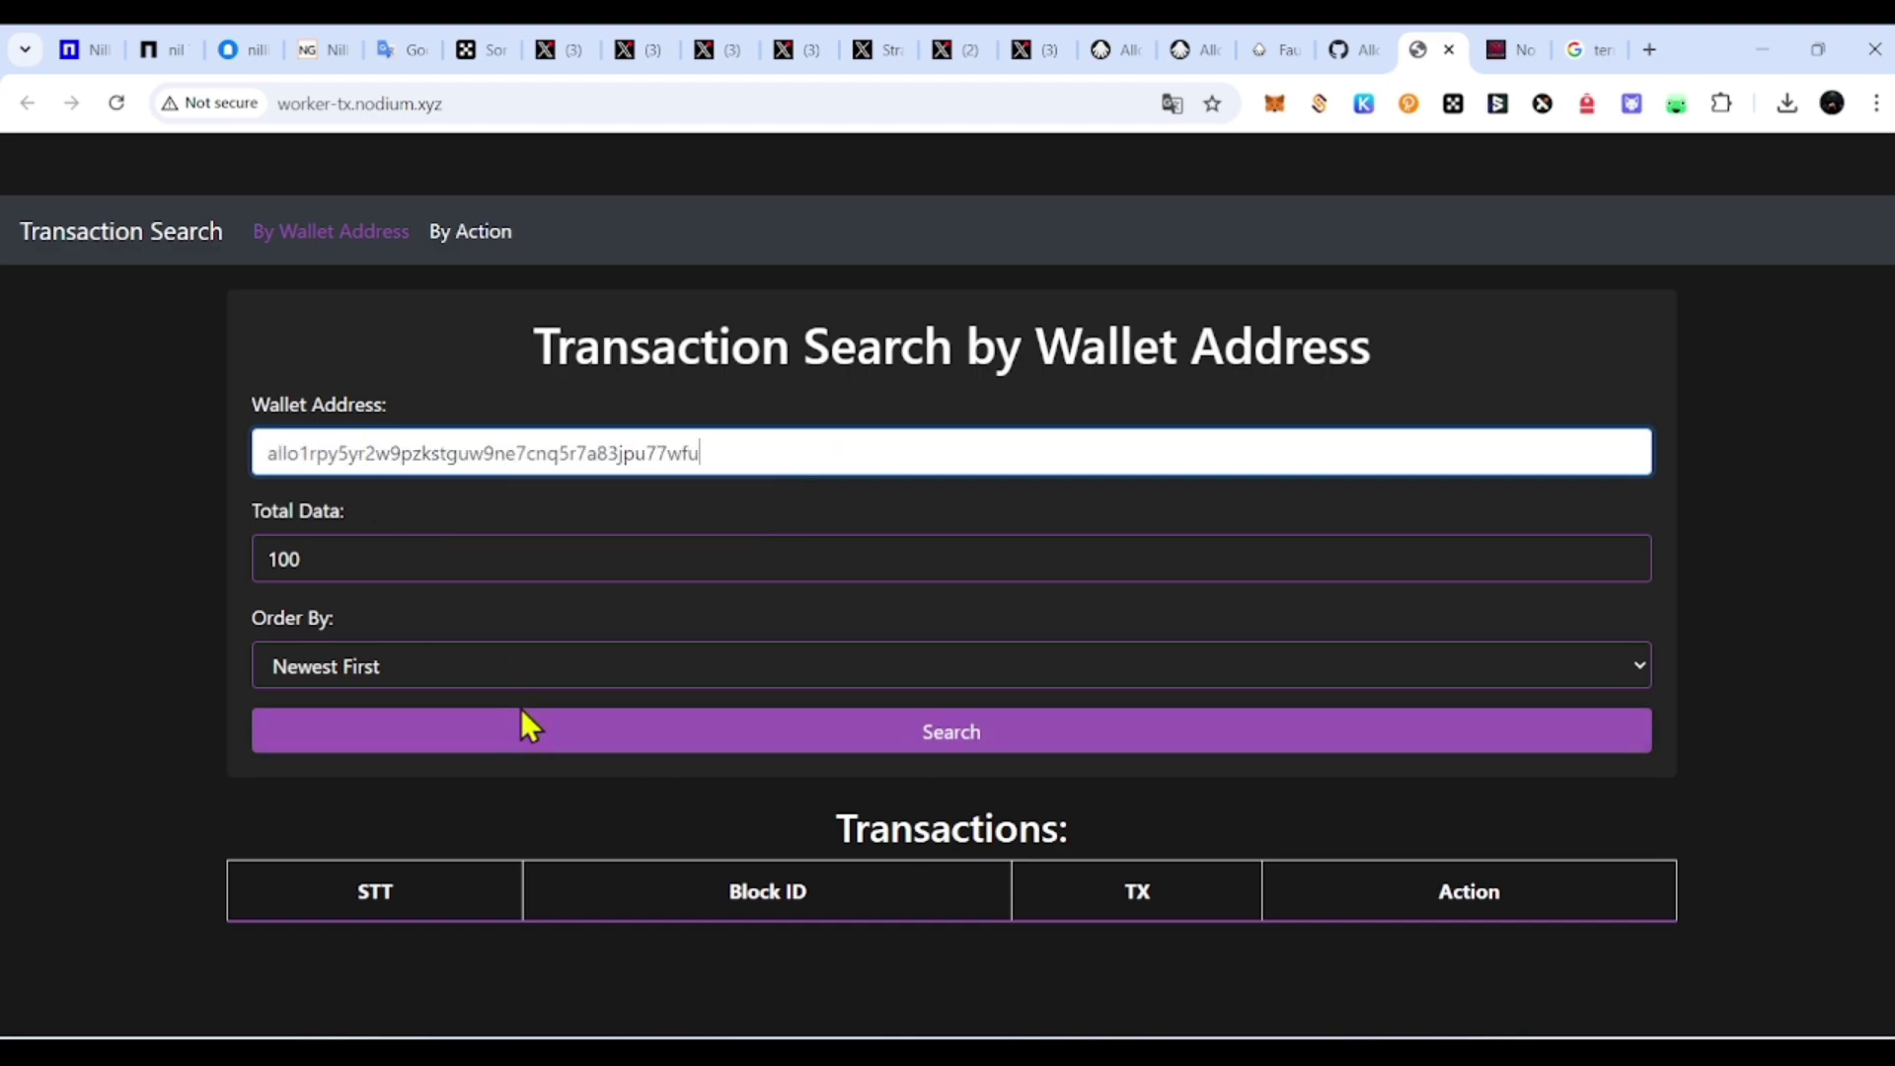
{"action": "left_click", "coordinate": [867, 738]}
Step: Examine the wallet's transaction table, comparing the block IDs of the newest and oldest entries
{"action": "scroll", "coordinate": [1044, 770], "scroll_direction": "down", "scroll_amount": 6}
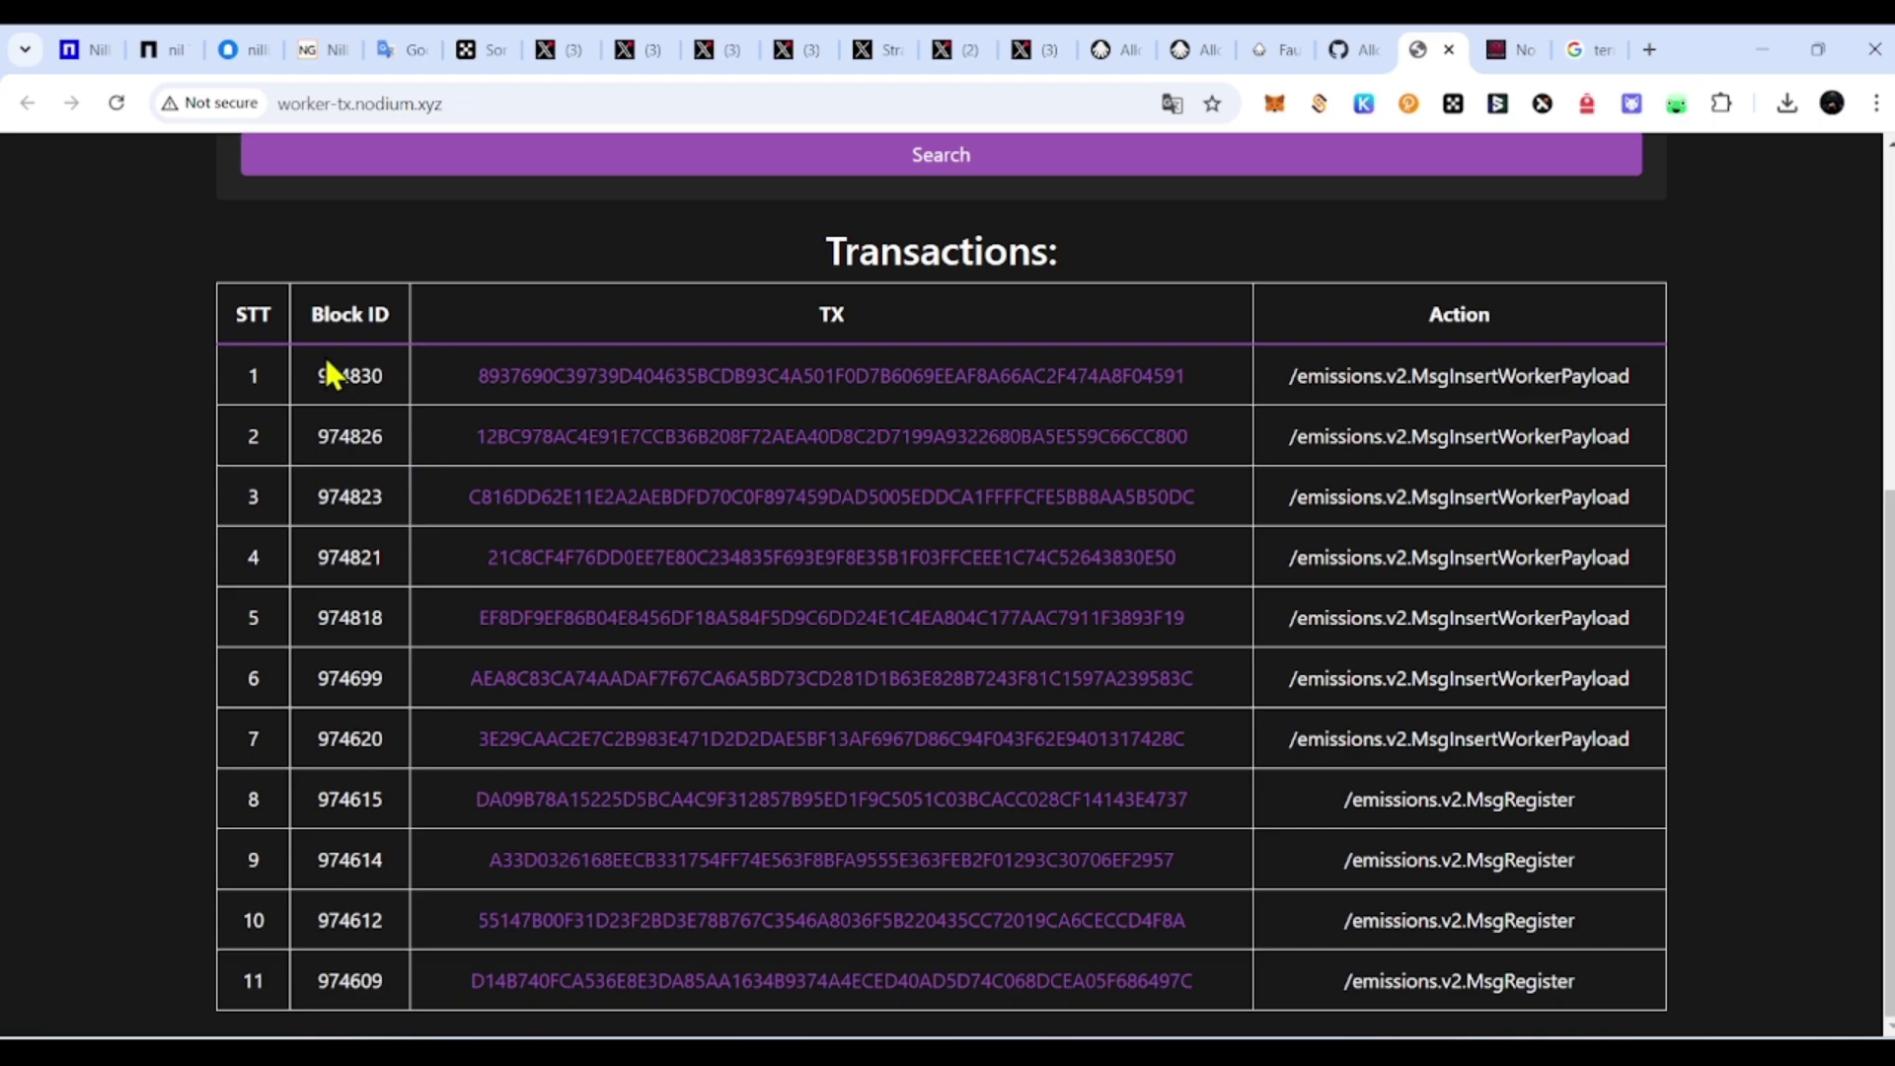
{"action": "left_click_drag", "start_coordinate": [317, 374], "coordinate": [399, 390]}
{"action": "left_click", "coordinate": [363, 395]}
{"action": "left_click_drag", "start_coordinate": [316, 977], "coordinate": [410, 985]}
{"action": "left_click_drag", "start_coordinate": [329, 375], "coordinate": [387, 387]}
{"action": "left_click", "coordinate": [387, 387]}
{"action": "scroll", "coordinate": [417, 338], "scroll_direction": "up", "scroll_amount": 3}
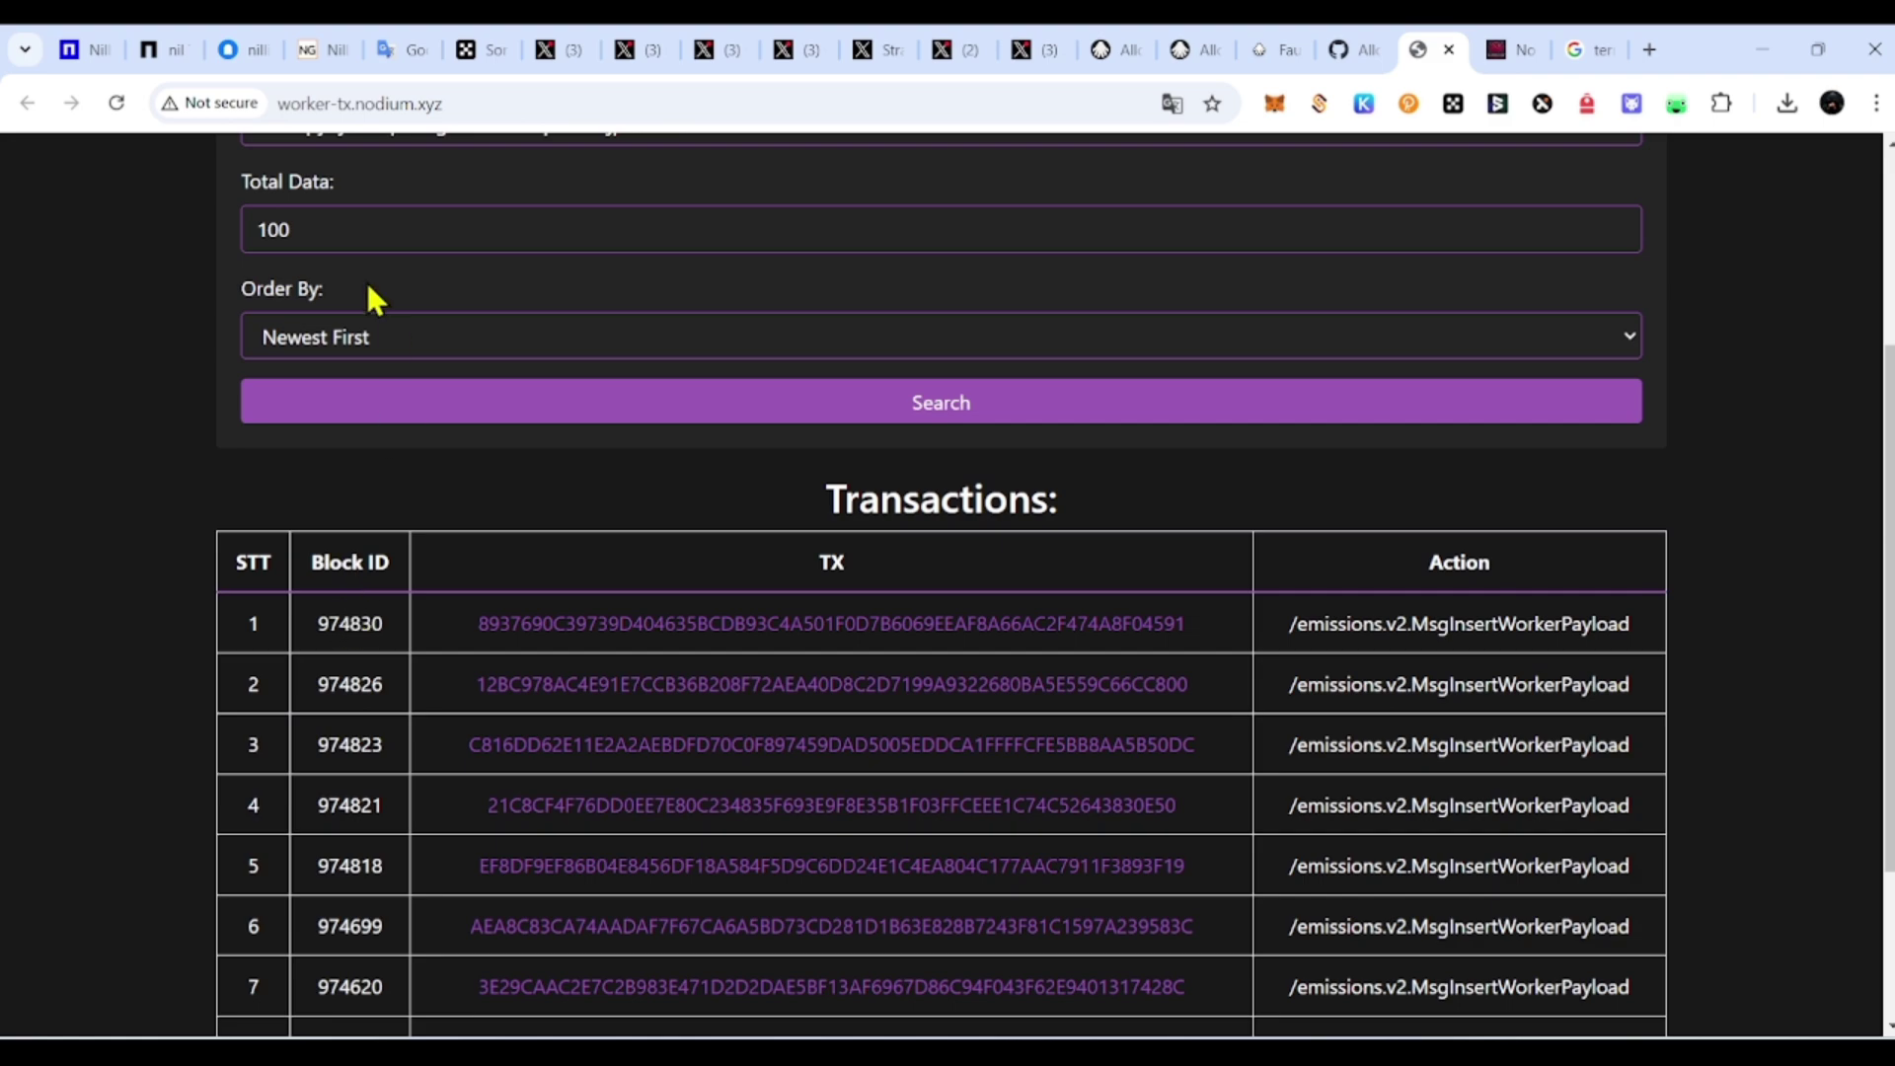
{"action": "scroll", "coordinate": [418, 637], "scroll_direction": "down", "scroll_amount": 3}
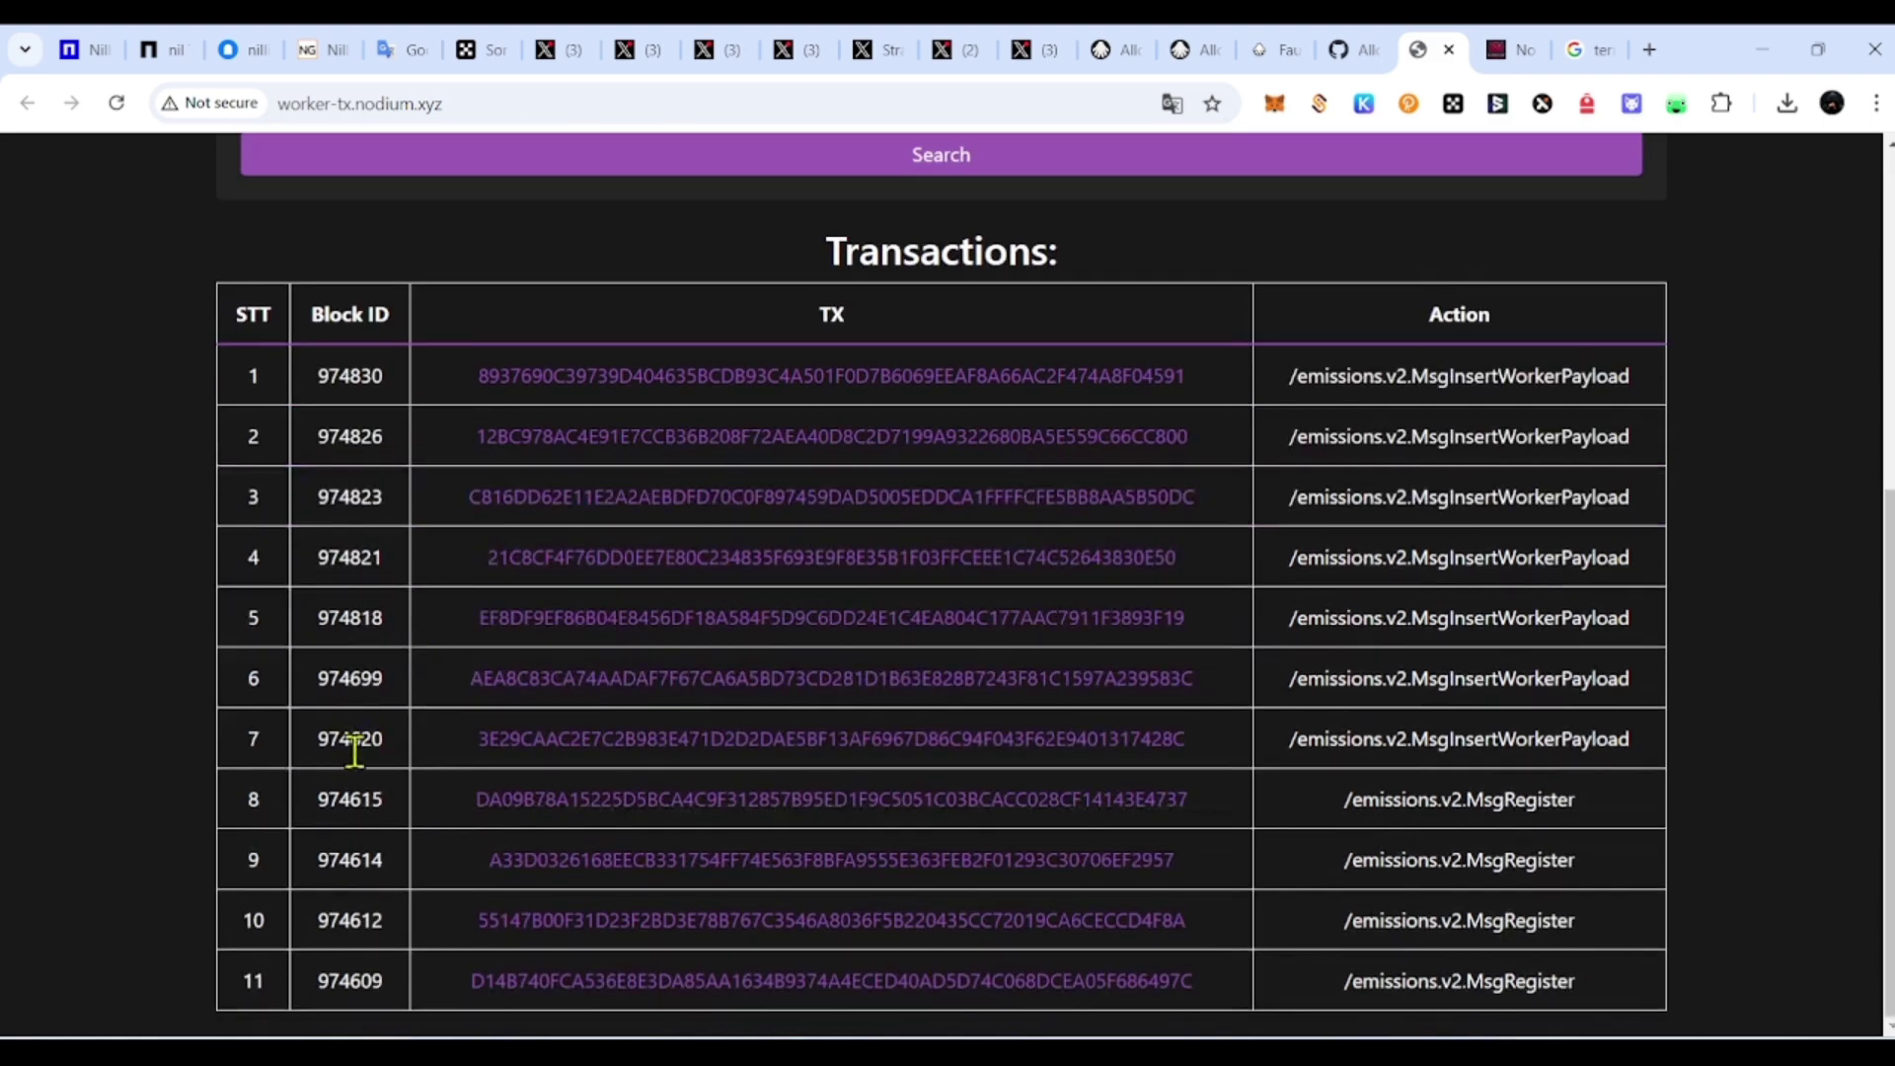
{"action": "left_click_drag", "start_coordinate": [314, 980], "coordinate": [394, 987]}
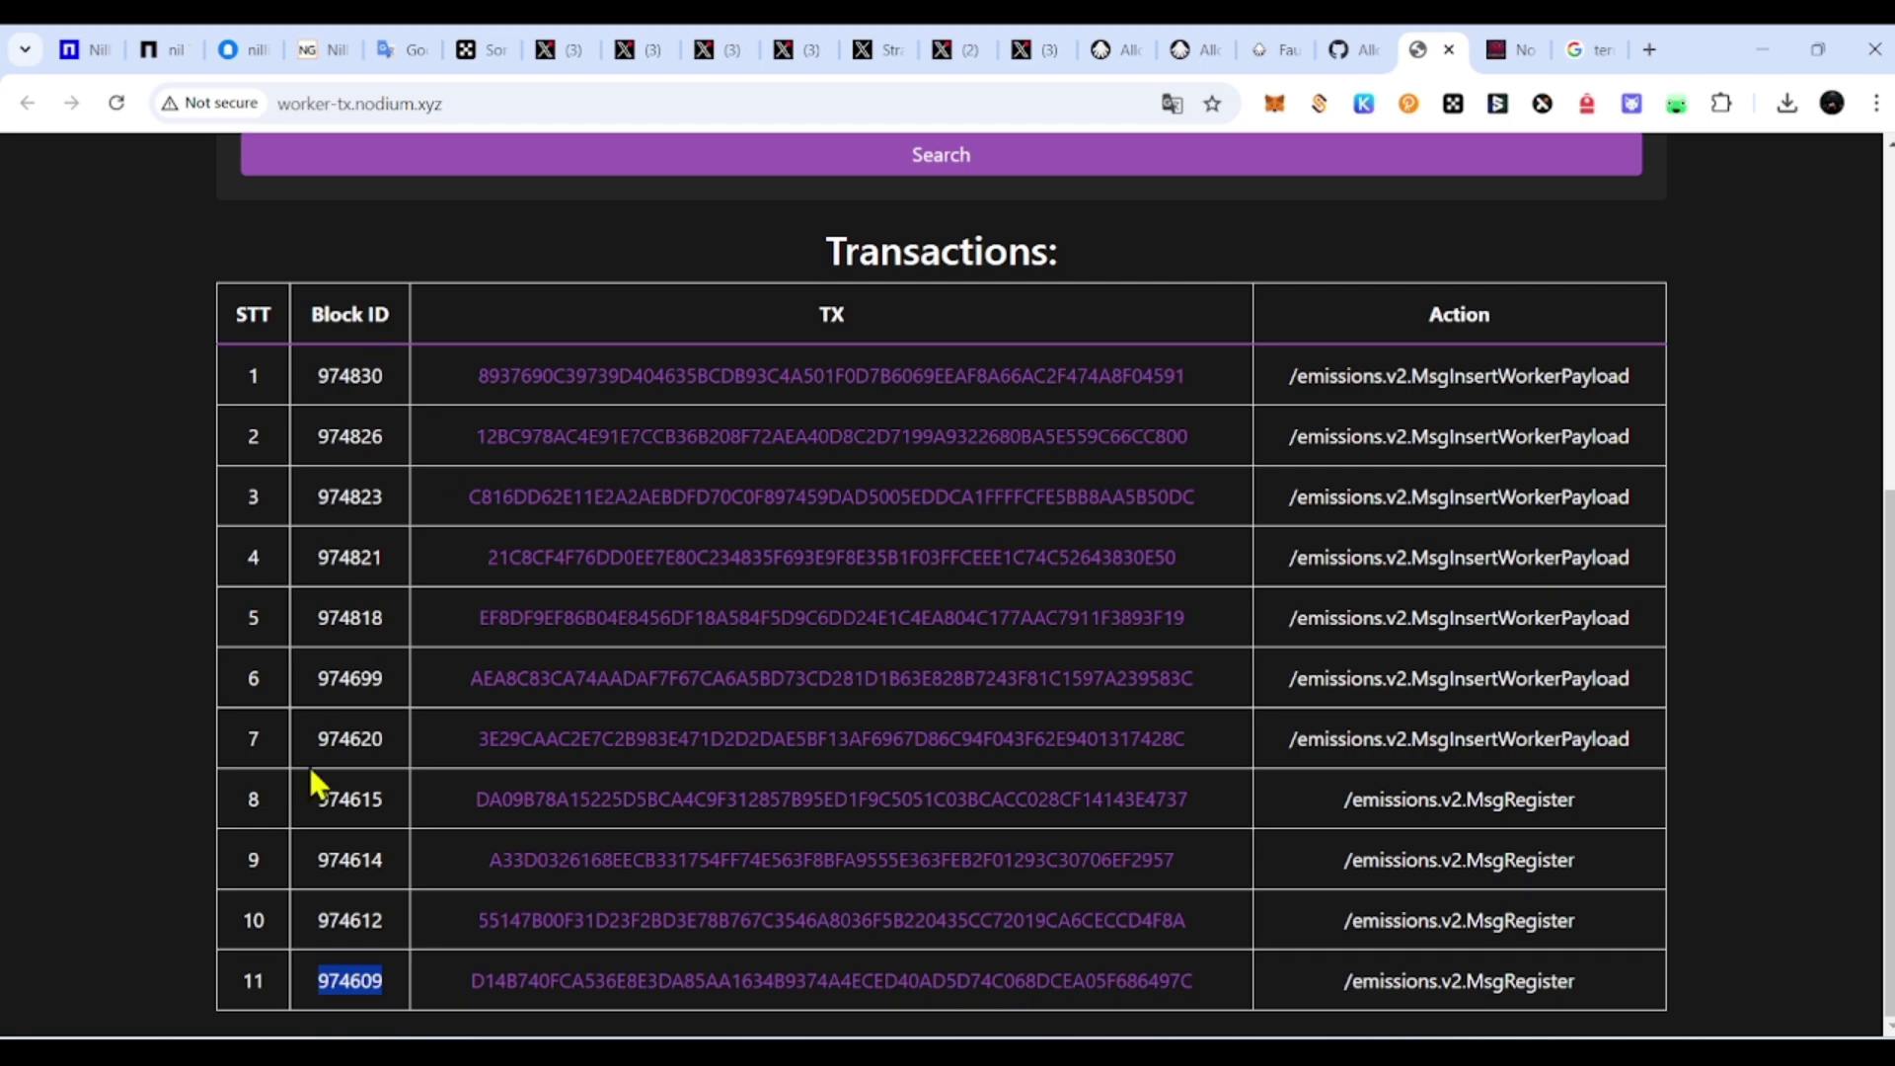
Step: Switch to the Termius Allora session and check the worker log for the Send Worker Data to chain entry, its txHash and message
{"action": "left_click", "coordinate": [772, 276]}
{"action": "key", "text": "alt+Tab"}
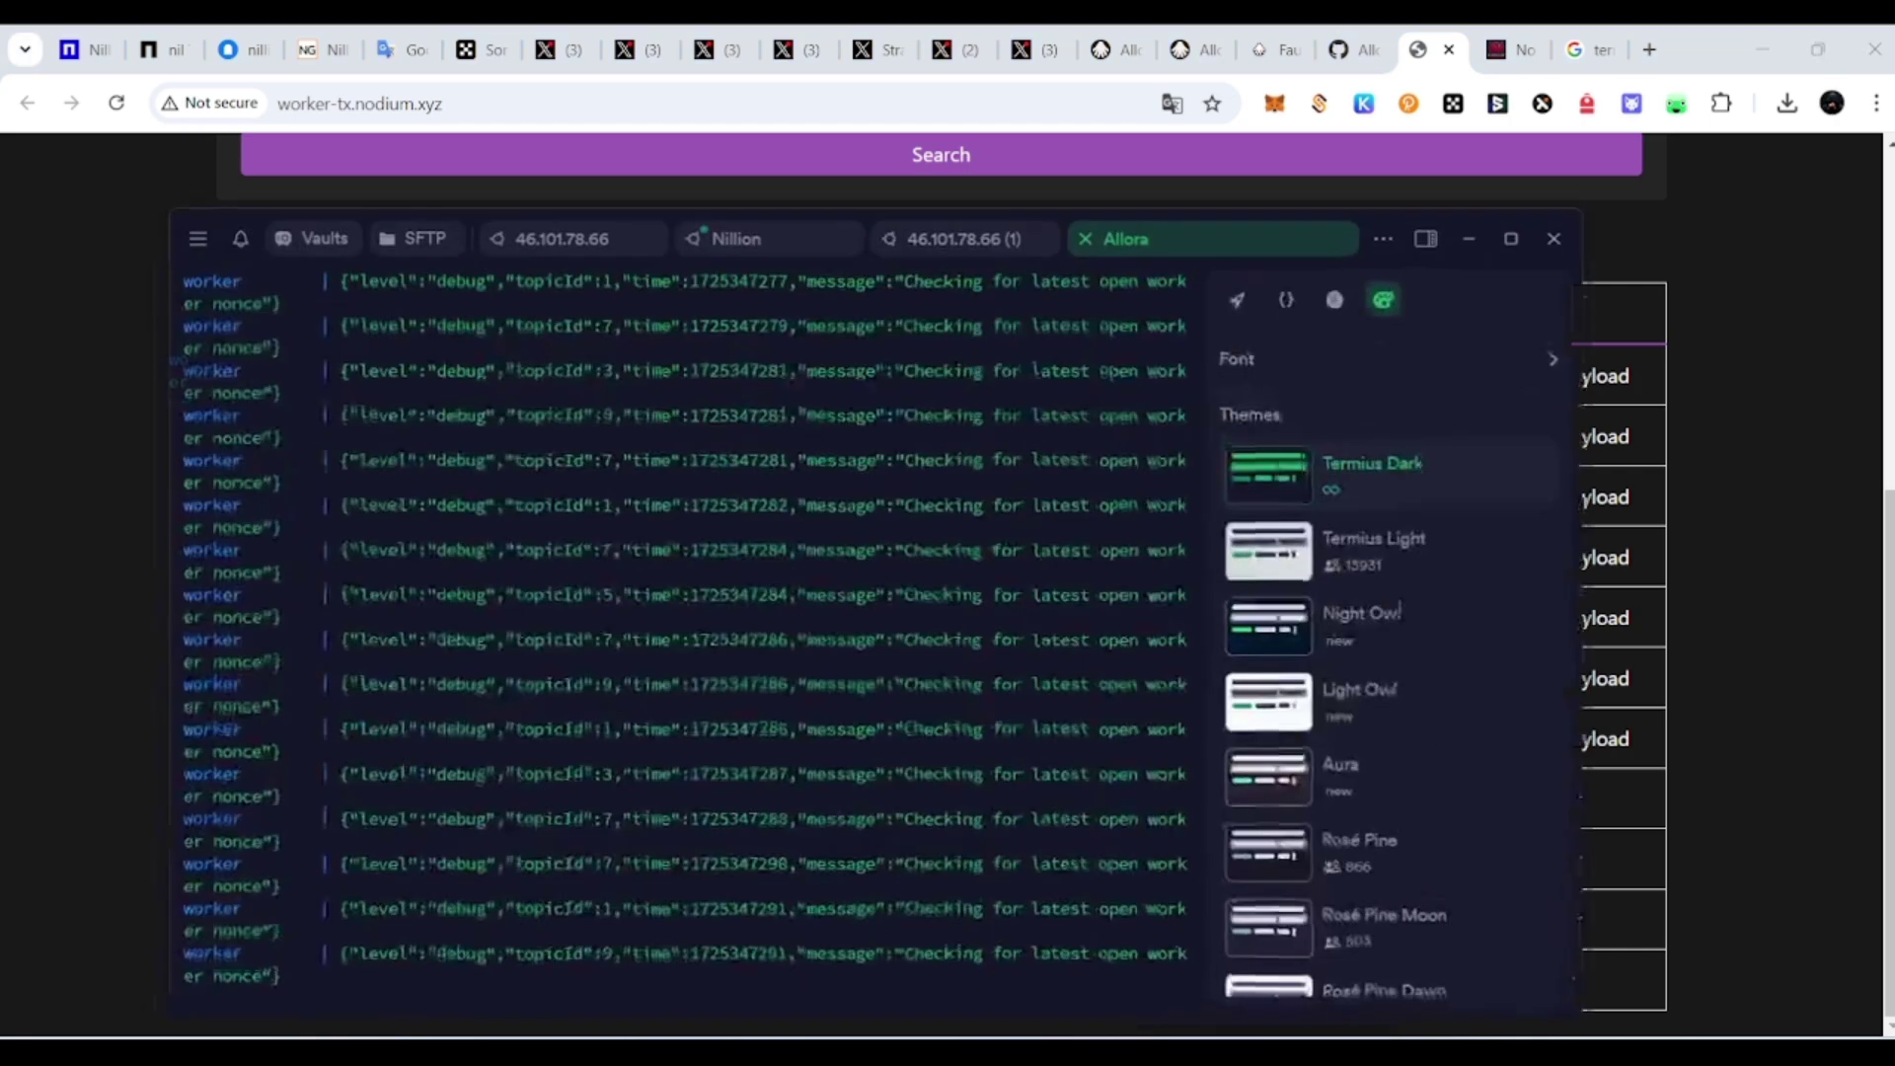
{"action": "scroll", "coordinate": [873, 703], "scroll_direction": "up", "scroll_amount": 3}
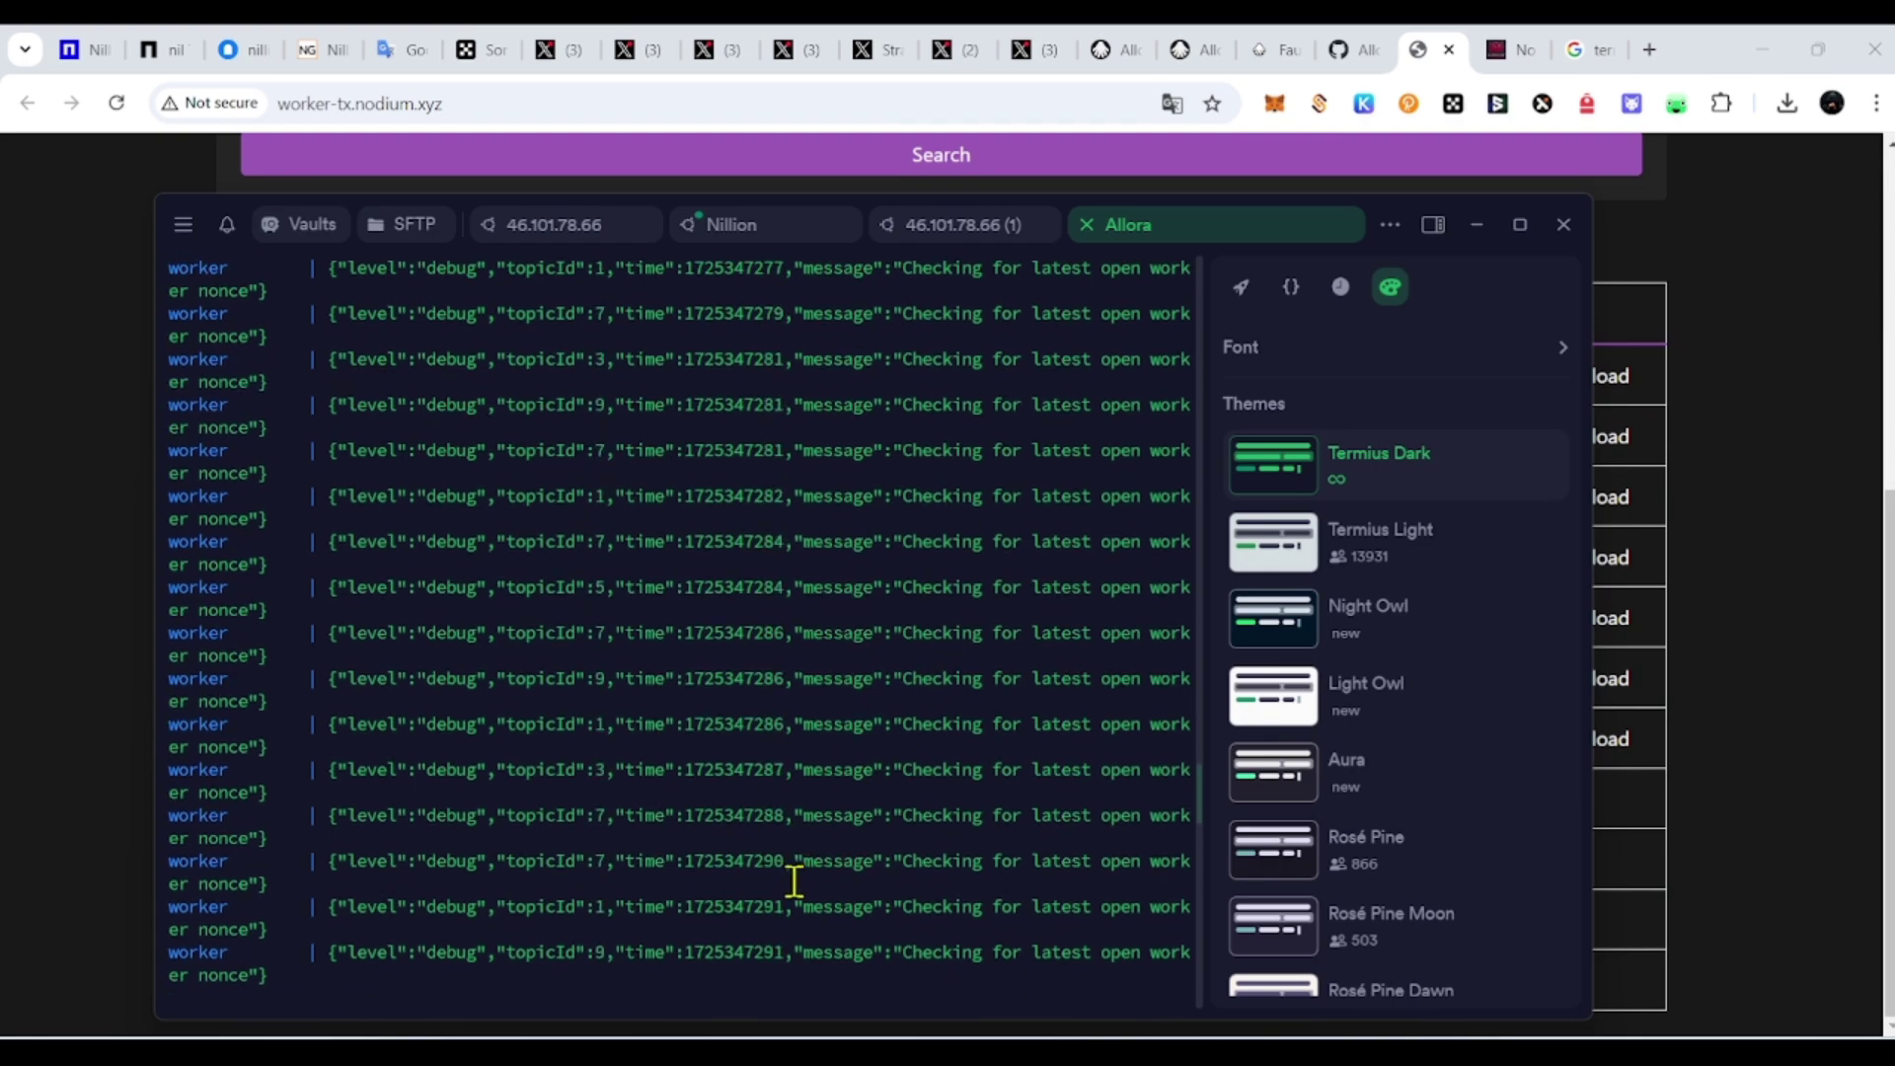
{"action": "scroll", "coordinate": [780, 908], "scroll_direction": "down", "scroll_amount": 3}
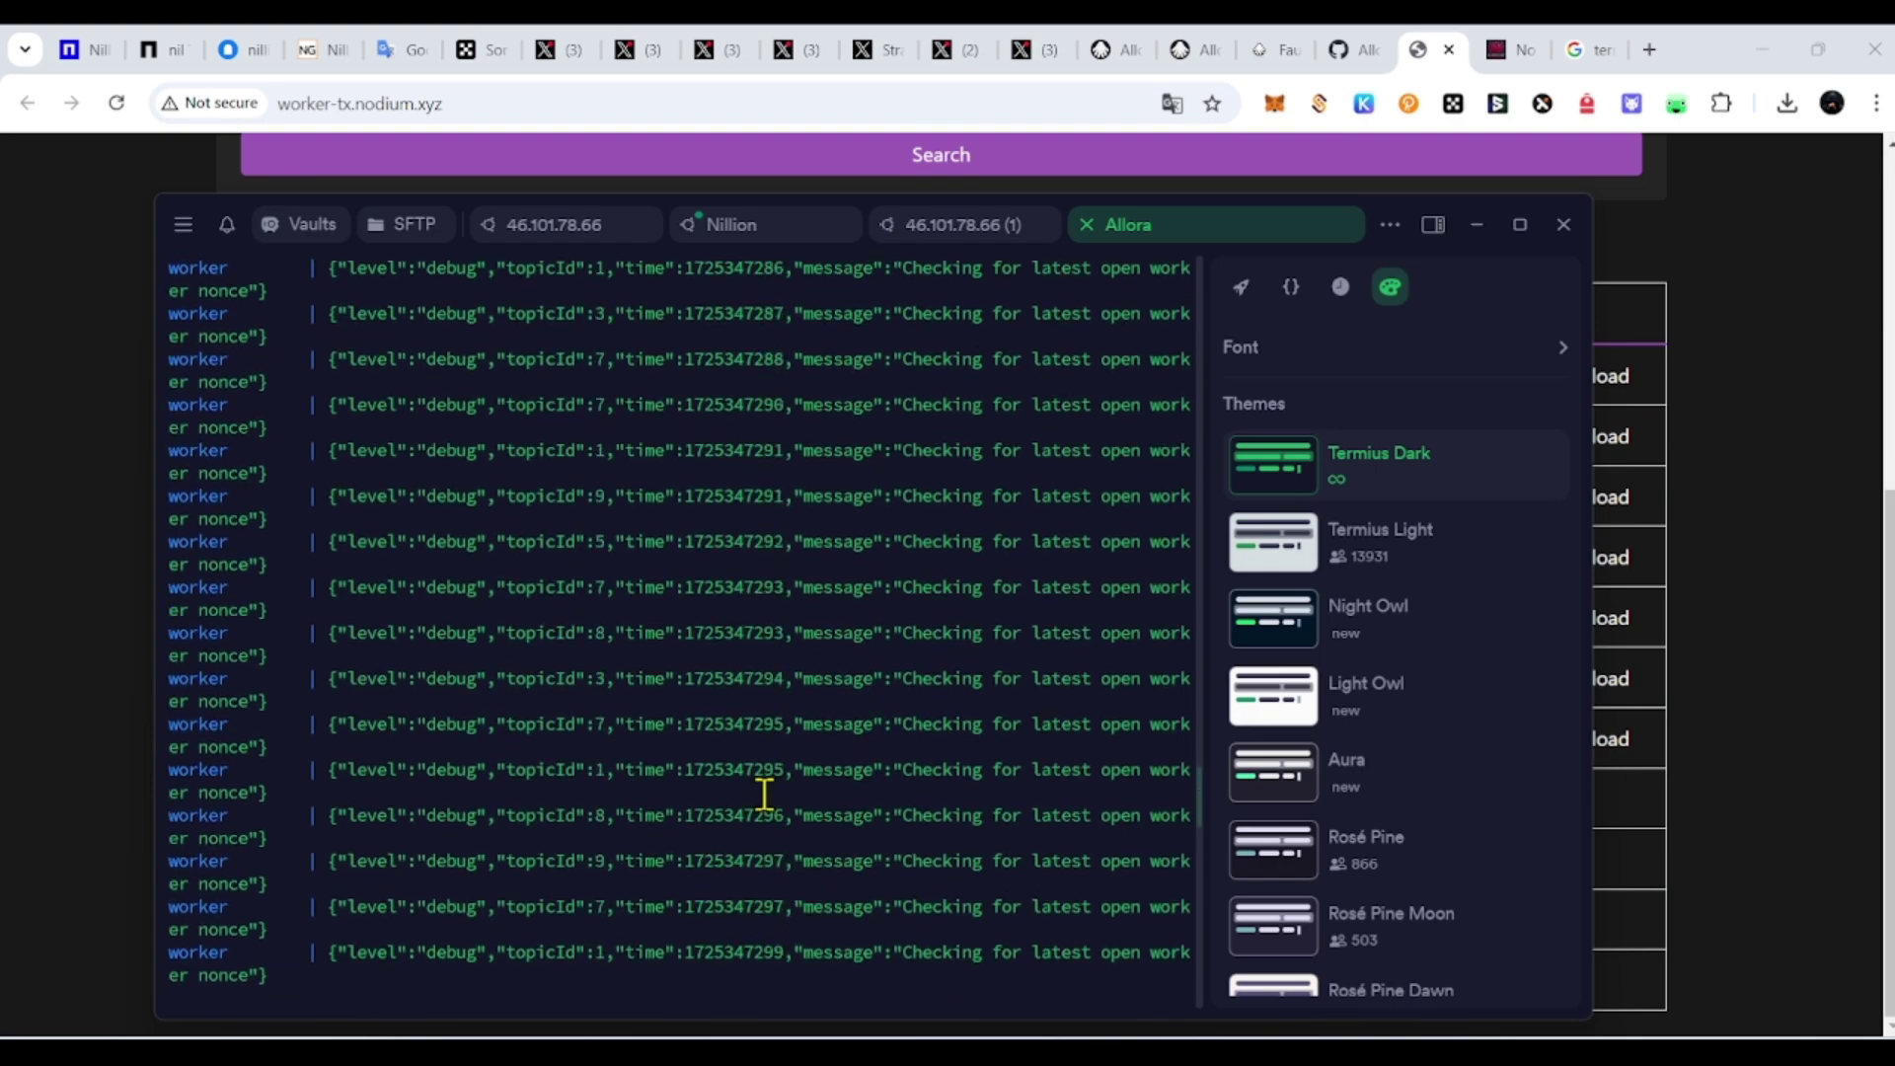
{"action": "scroll", "coordinate": [765, 795], "scroll_direction": "up", "scroll_amount": 5}
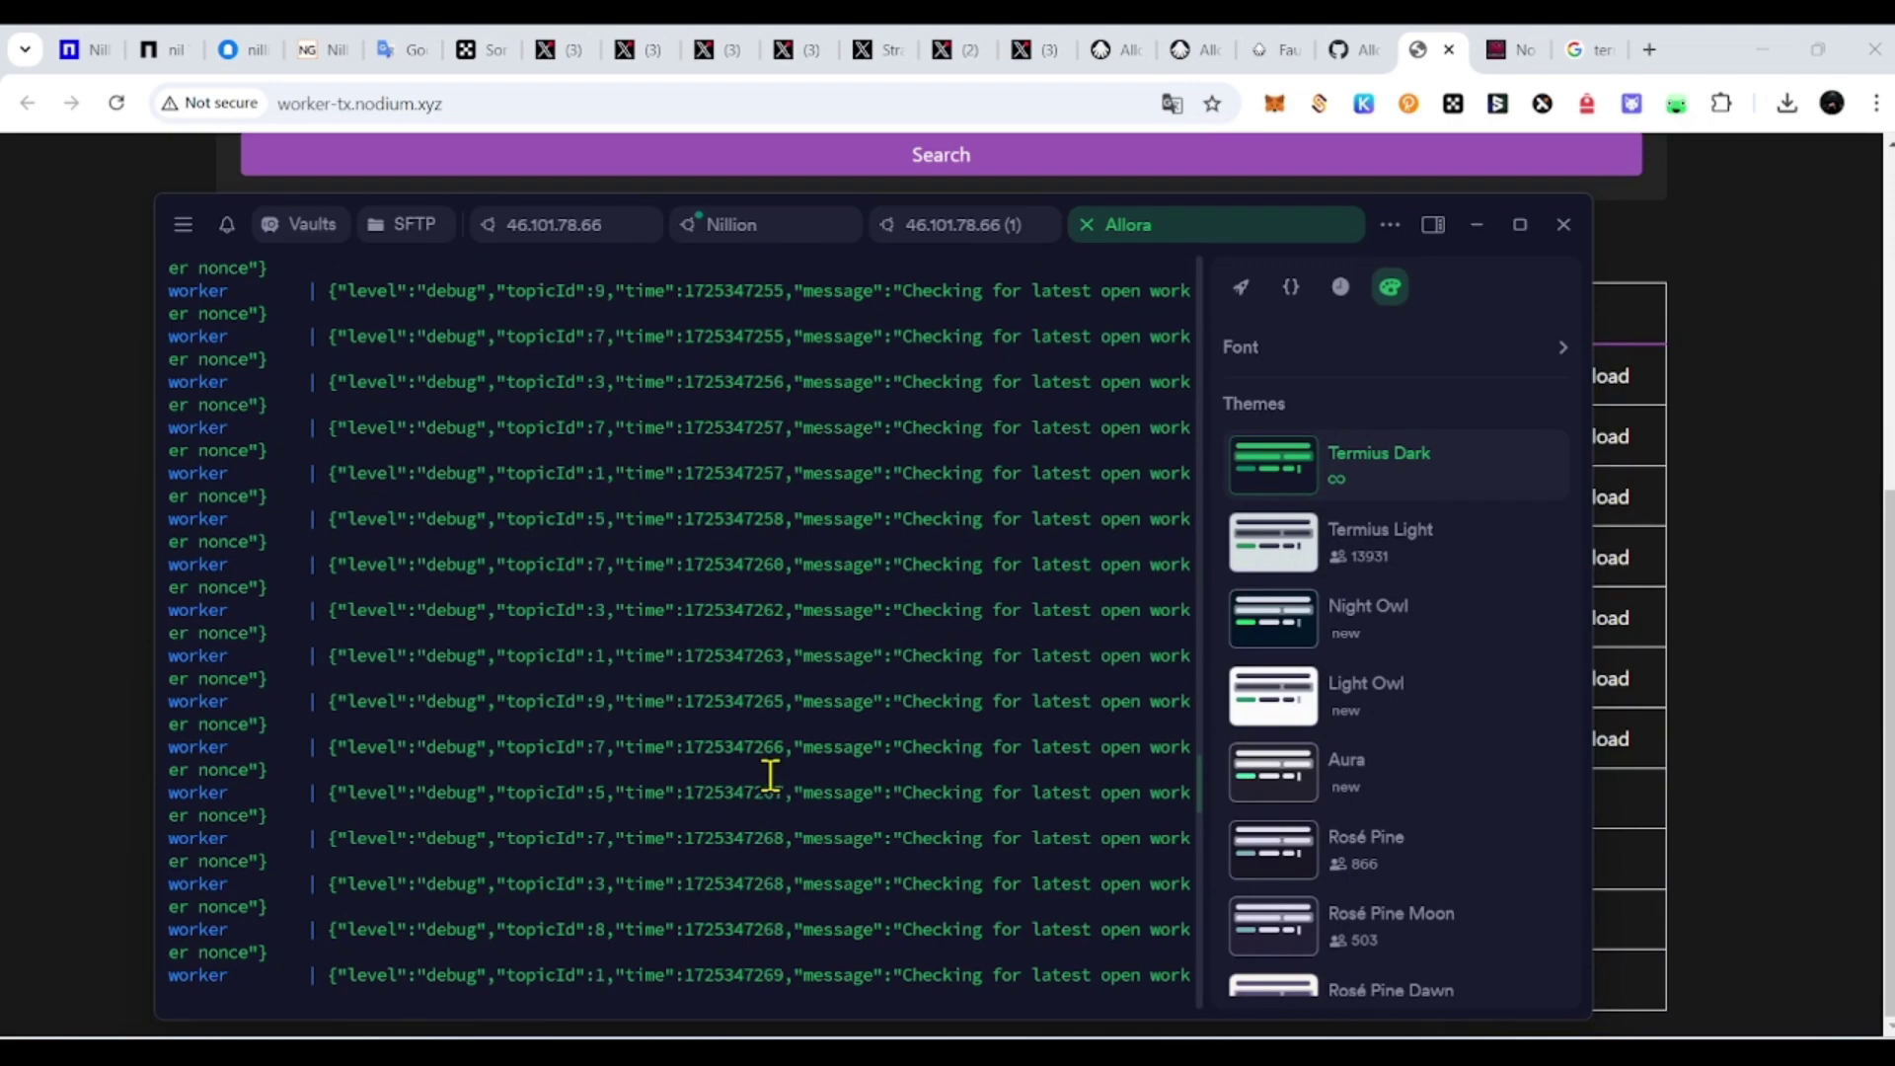
{"action": "scroll", "coordinate": [771, 777], "scroll_direction": "up", "scroll_amount": 5}
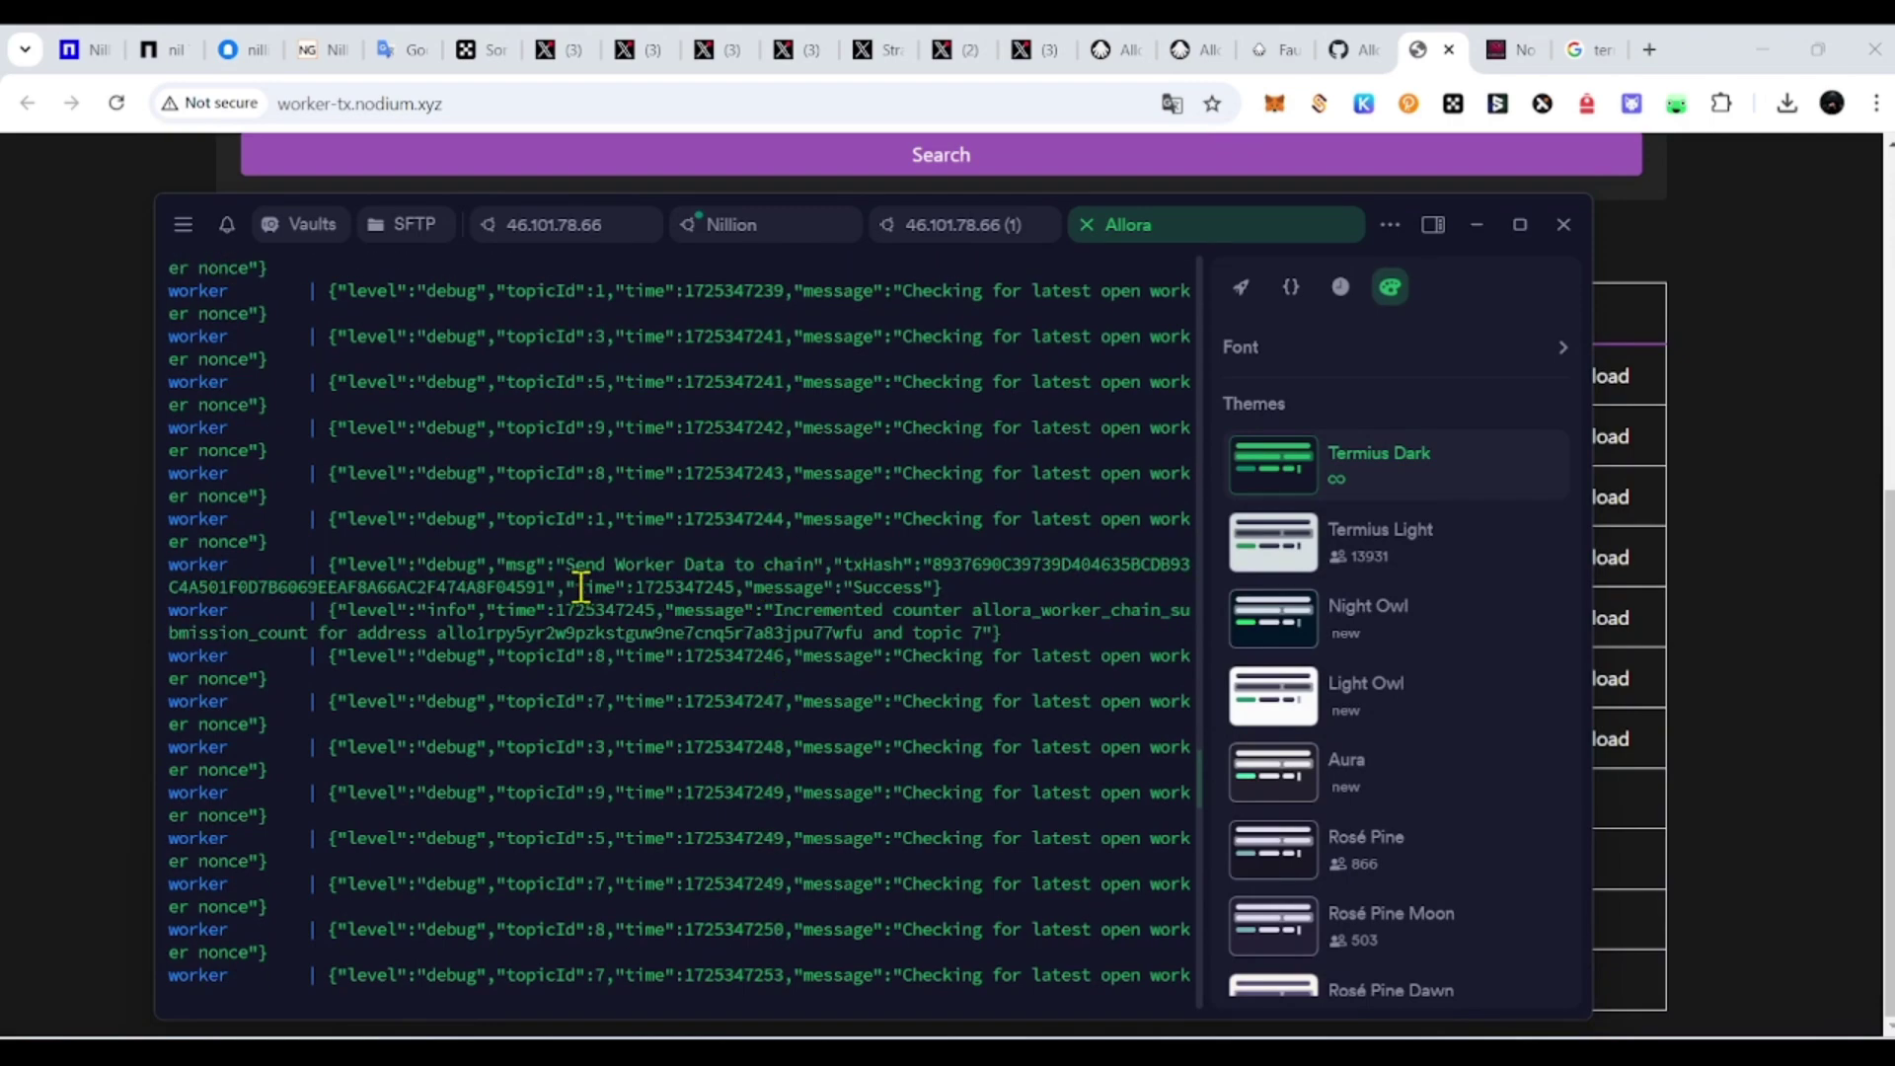
{"action": "left_click_drag", "start_coordinate": [854, 565], "coordinate": [898, 565]}
{"action": "double_click", "coordinate": [866, 566]}
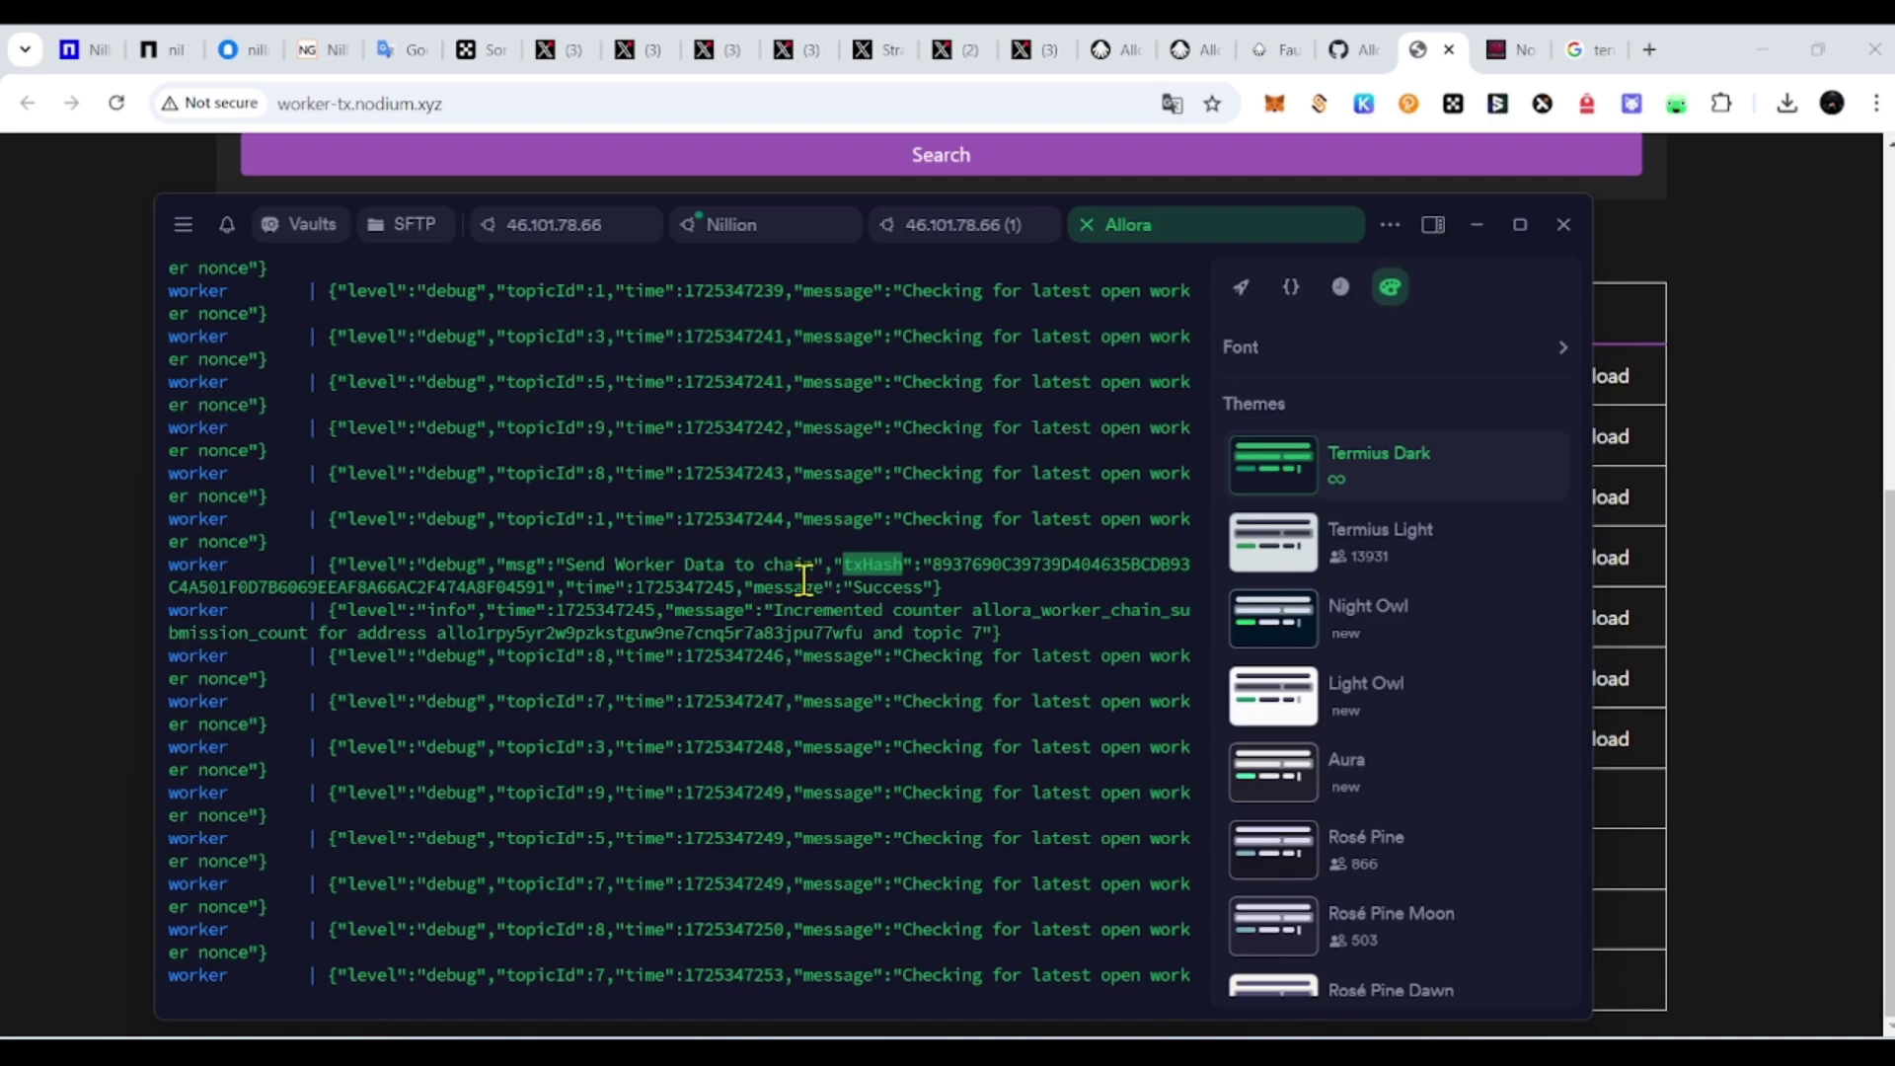
{"action": "left_click_drag", "start_coordinate": [863, 584], "coordinate": [917, 584]}
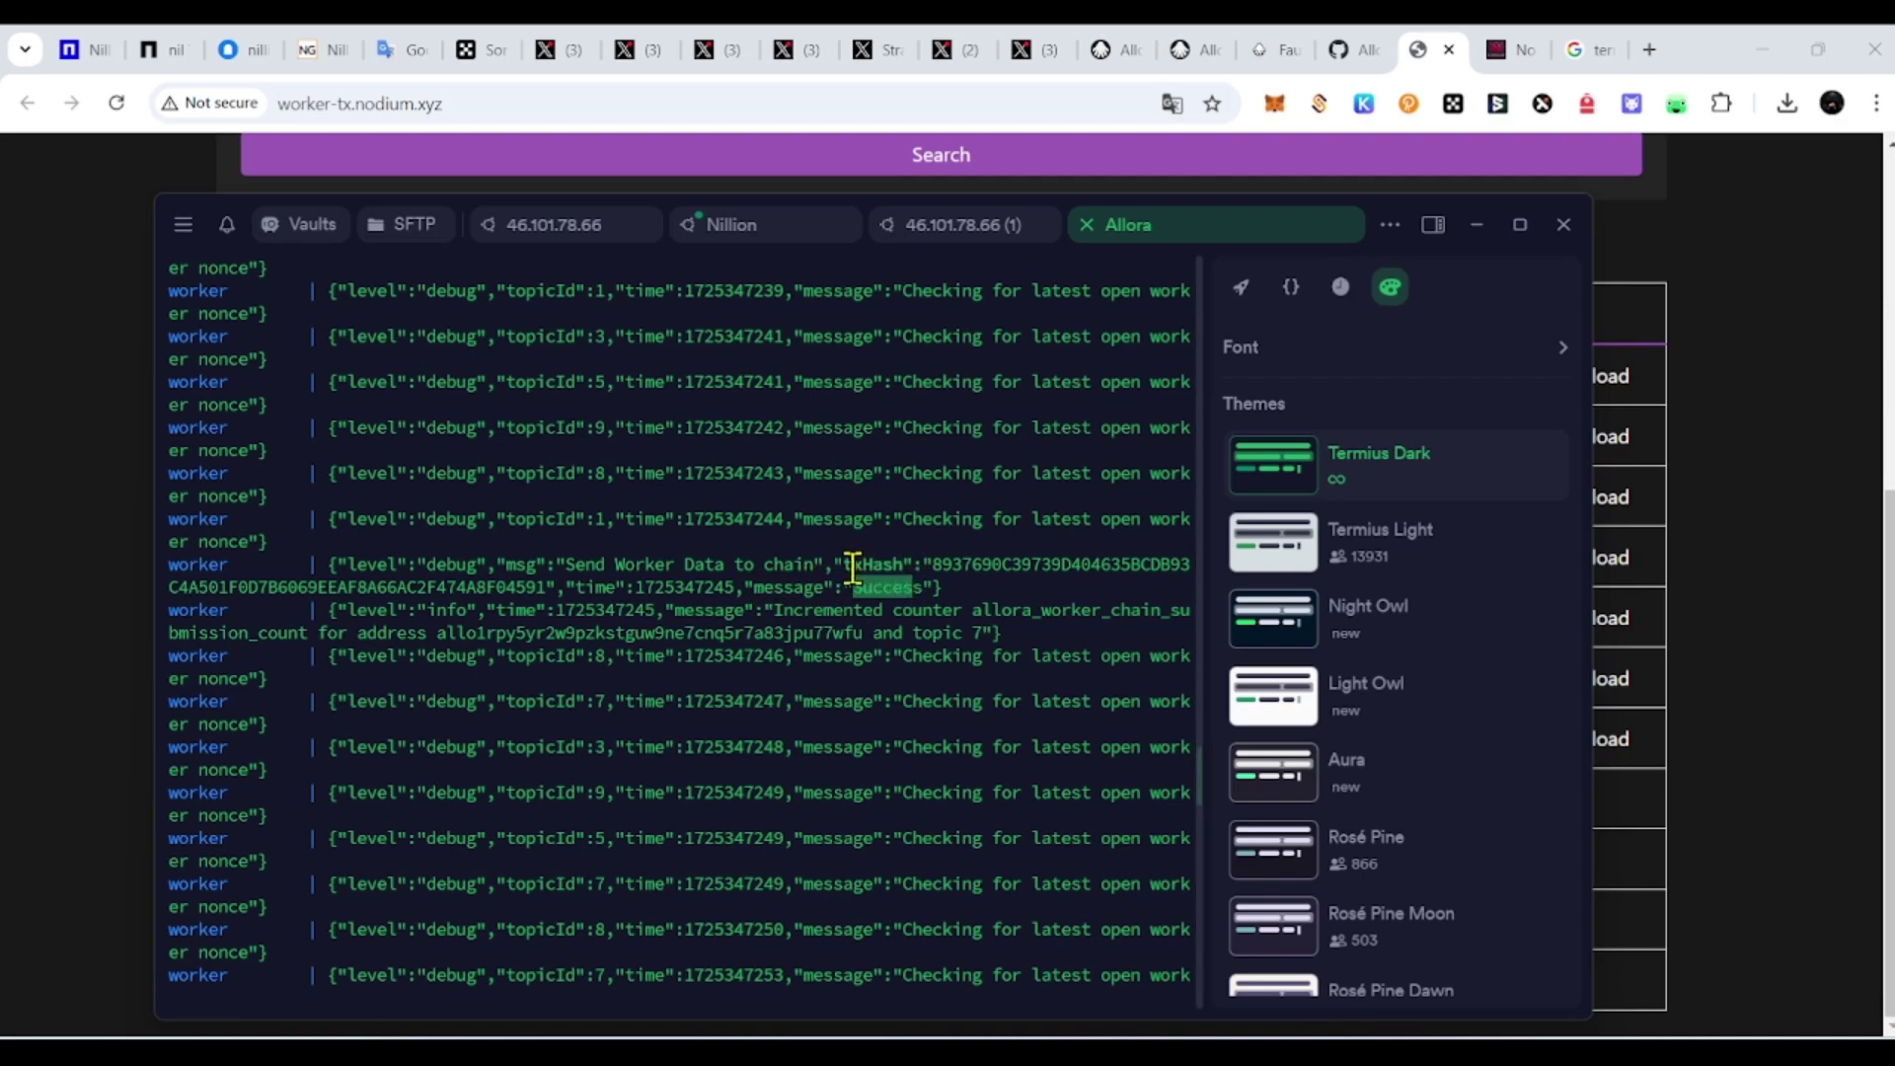
{"action": "left_click", "coordinate": [859, 571]}
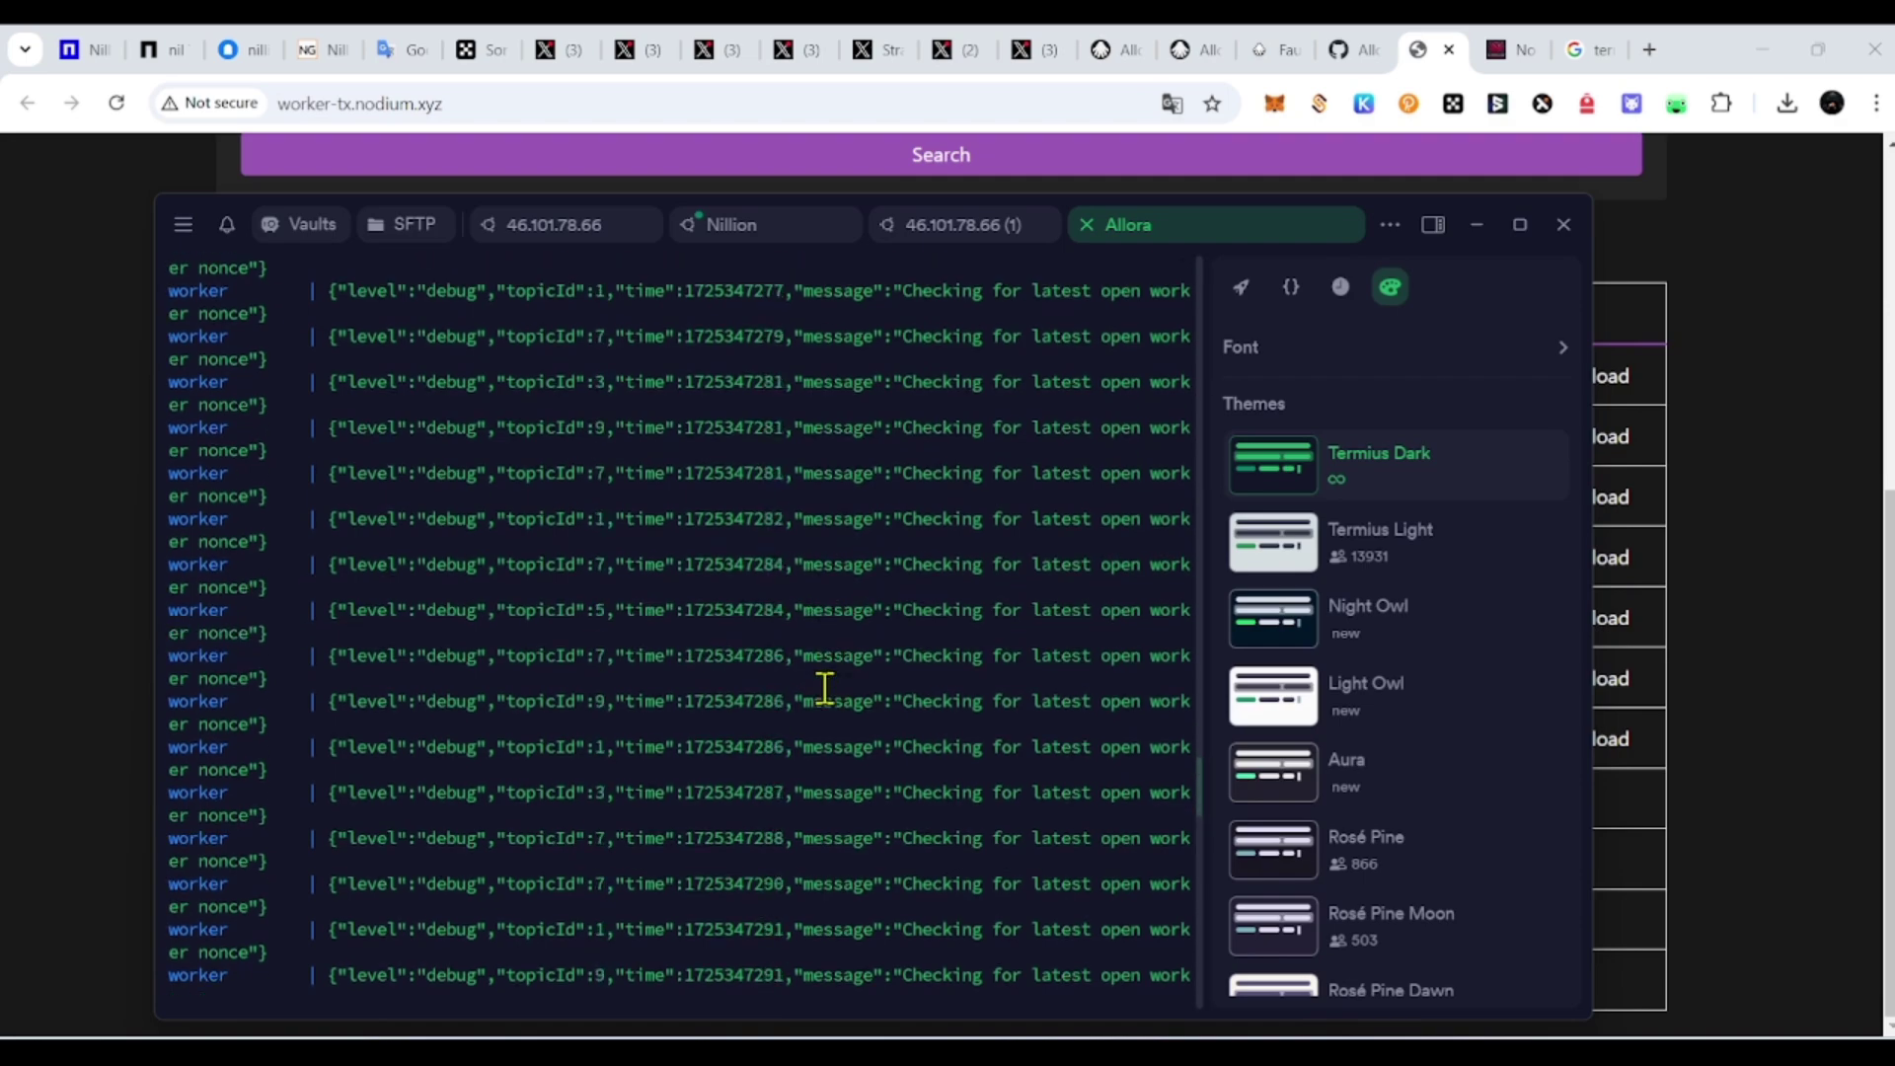
Step: Return to the browser's transaction search and check the wallet address and the block IDs of the oldest and newest entries
{"action": "key", "text": "alt+Tab"}
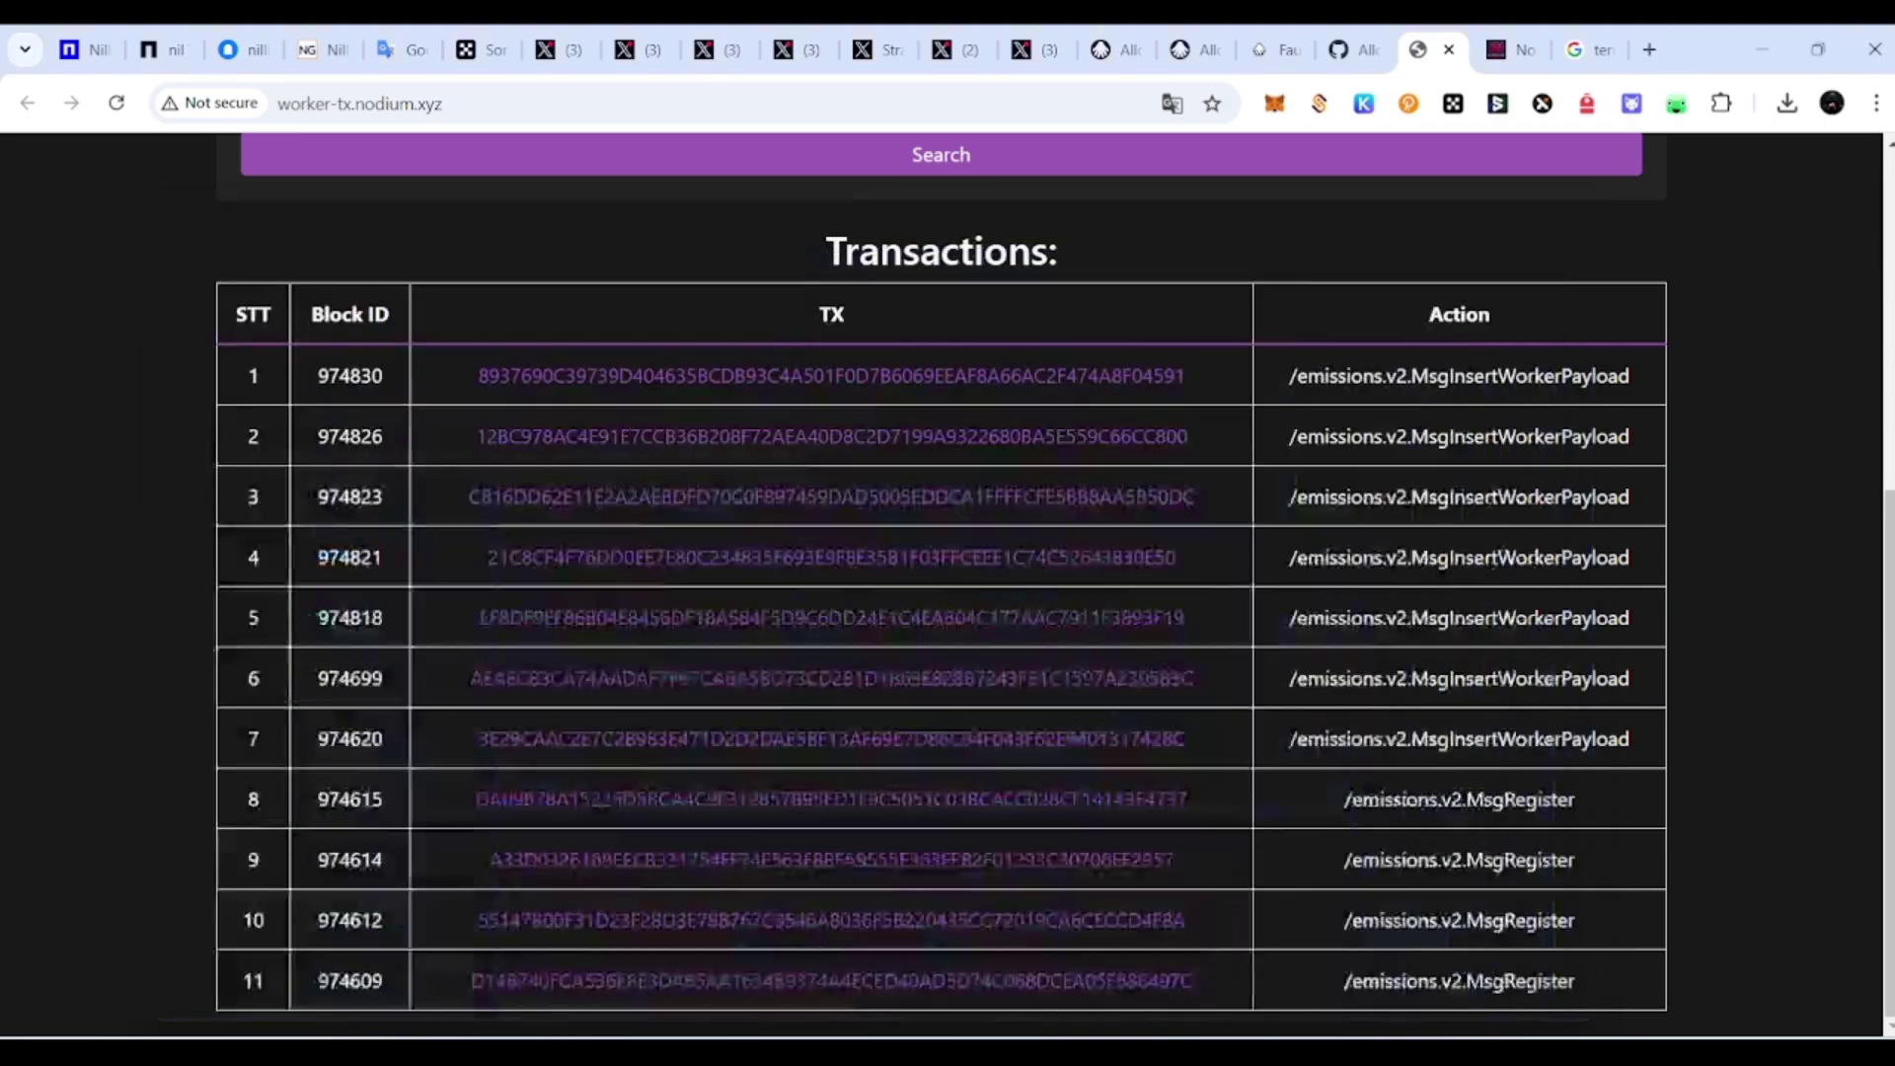
{"action": "scroll", "coordinate": [754, 550], "scroll_direction": "up", "scroll_amount": 5}
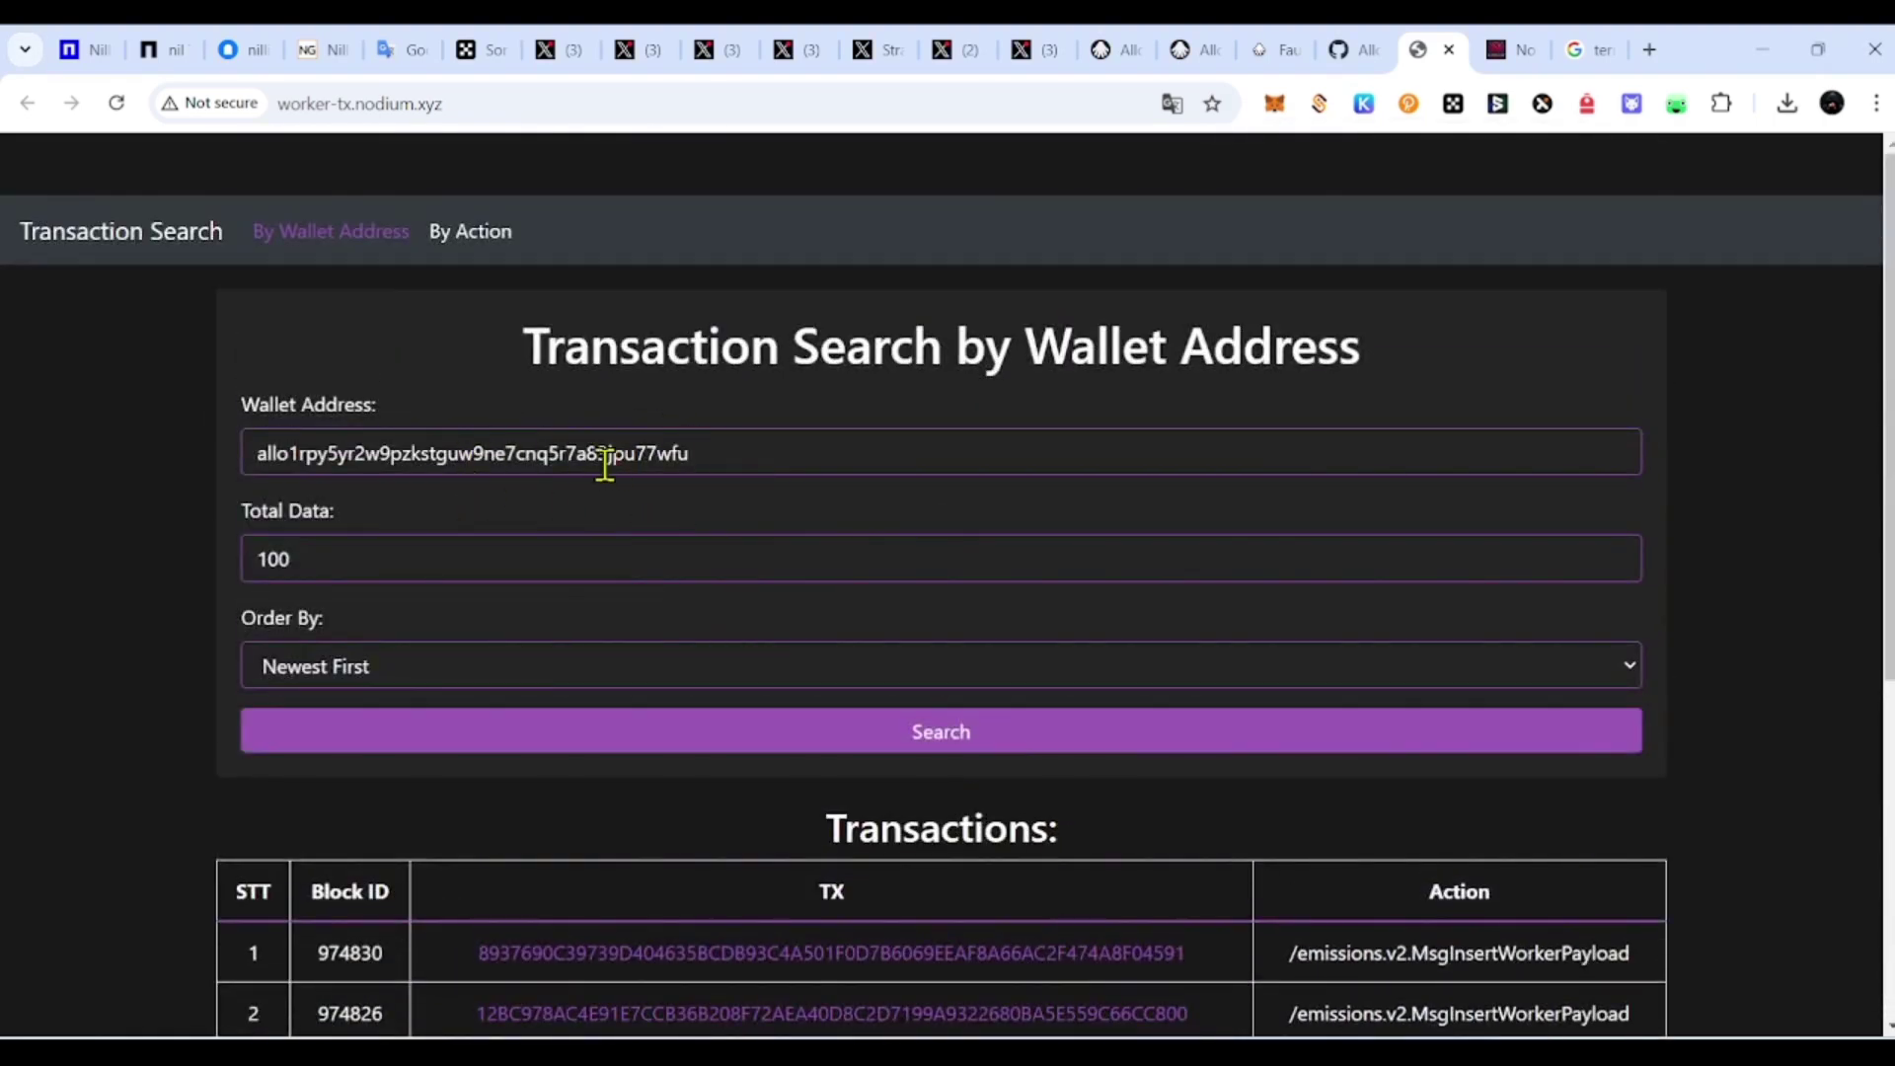
{"action": "scroll", "coordinate": [702, 668], "scroll_direction": "down", "scroll_amount": 5}
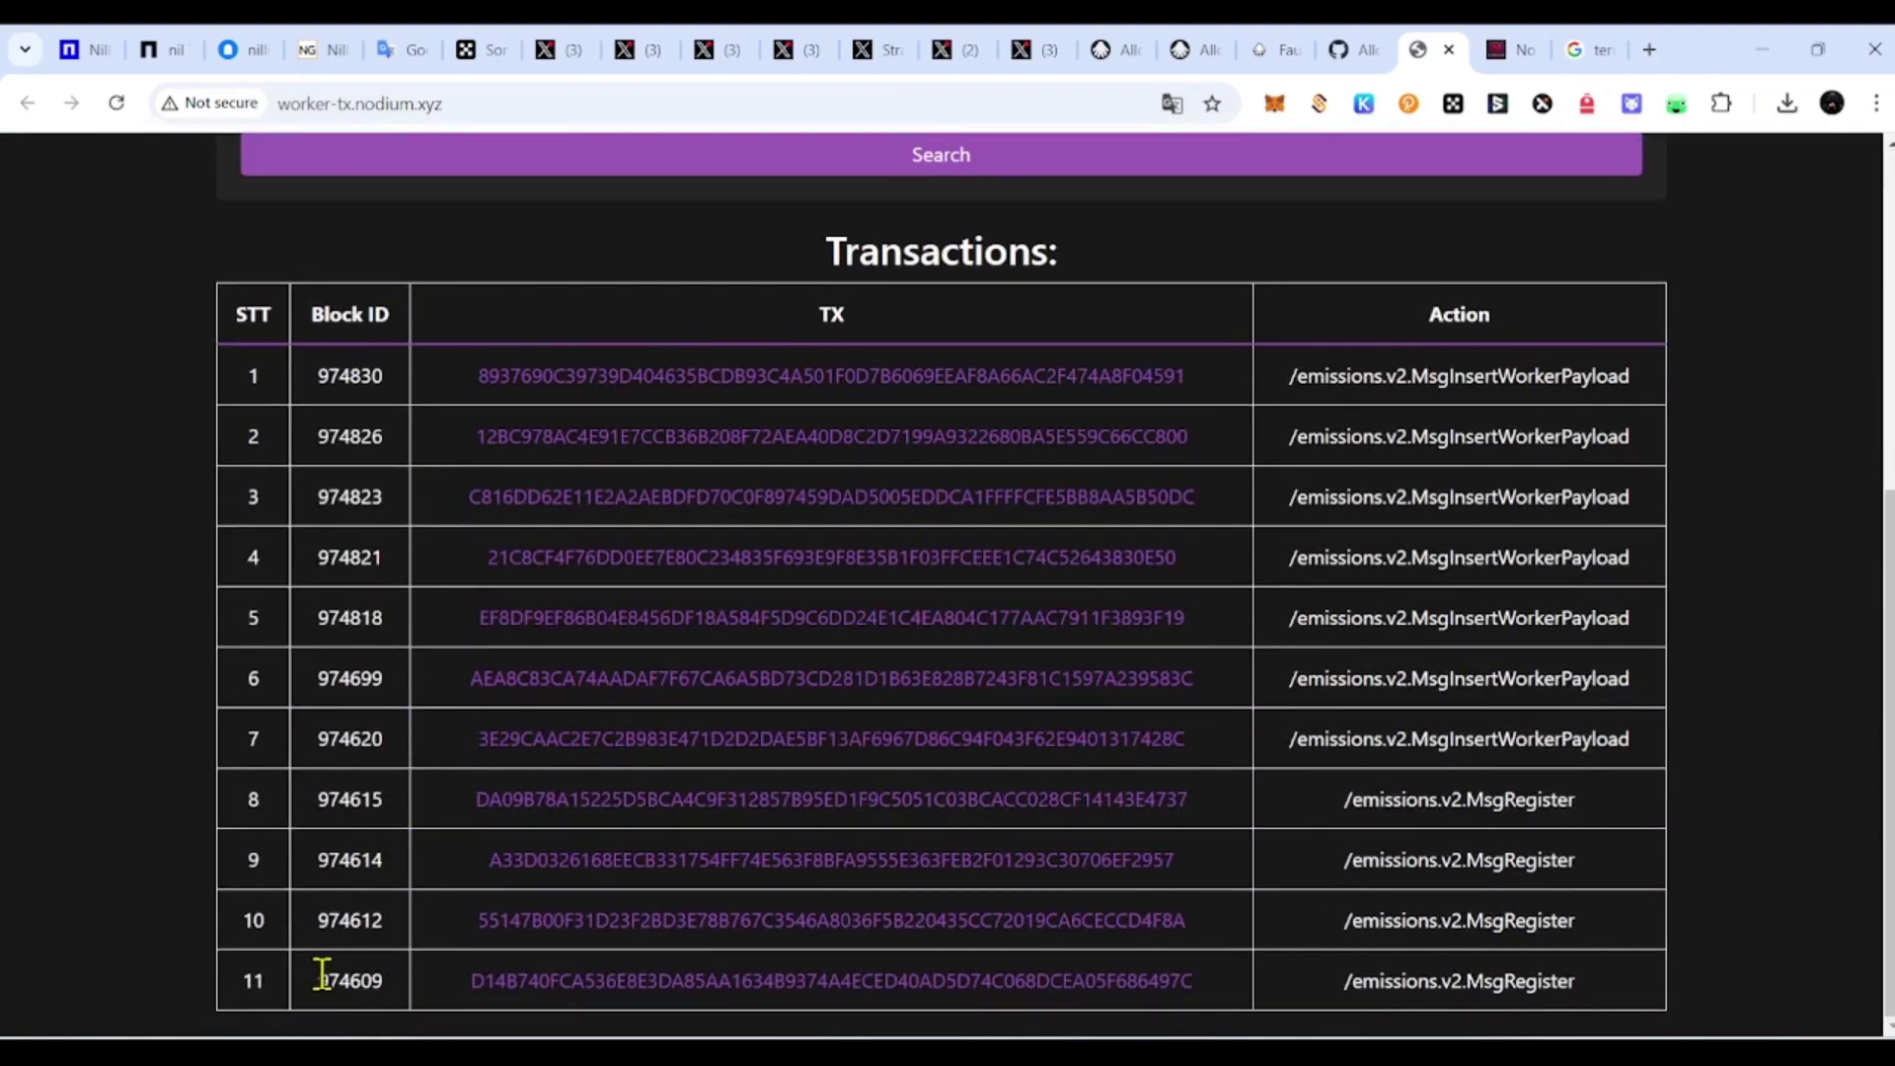
{"action": "double_click", "coordinate": [322, 977]}
{"action": "double_click", "coordinate": [324, 388]}
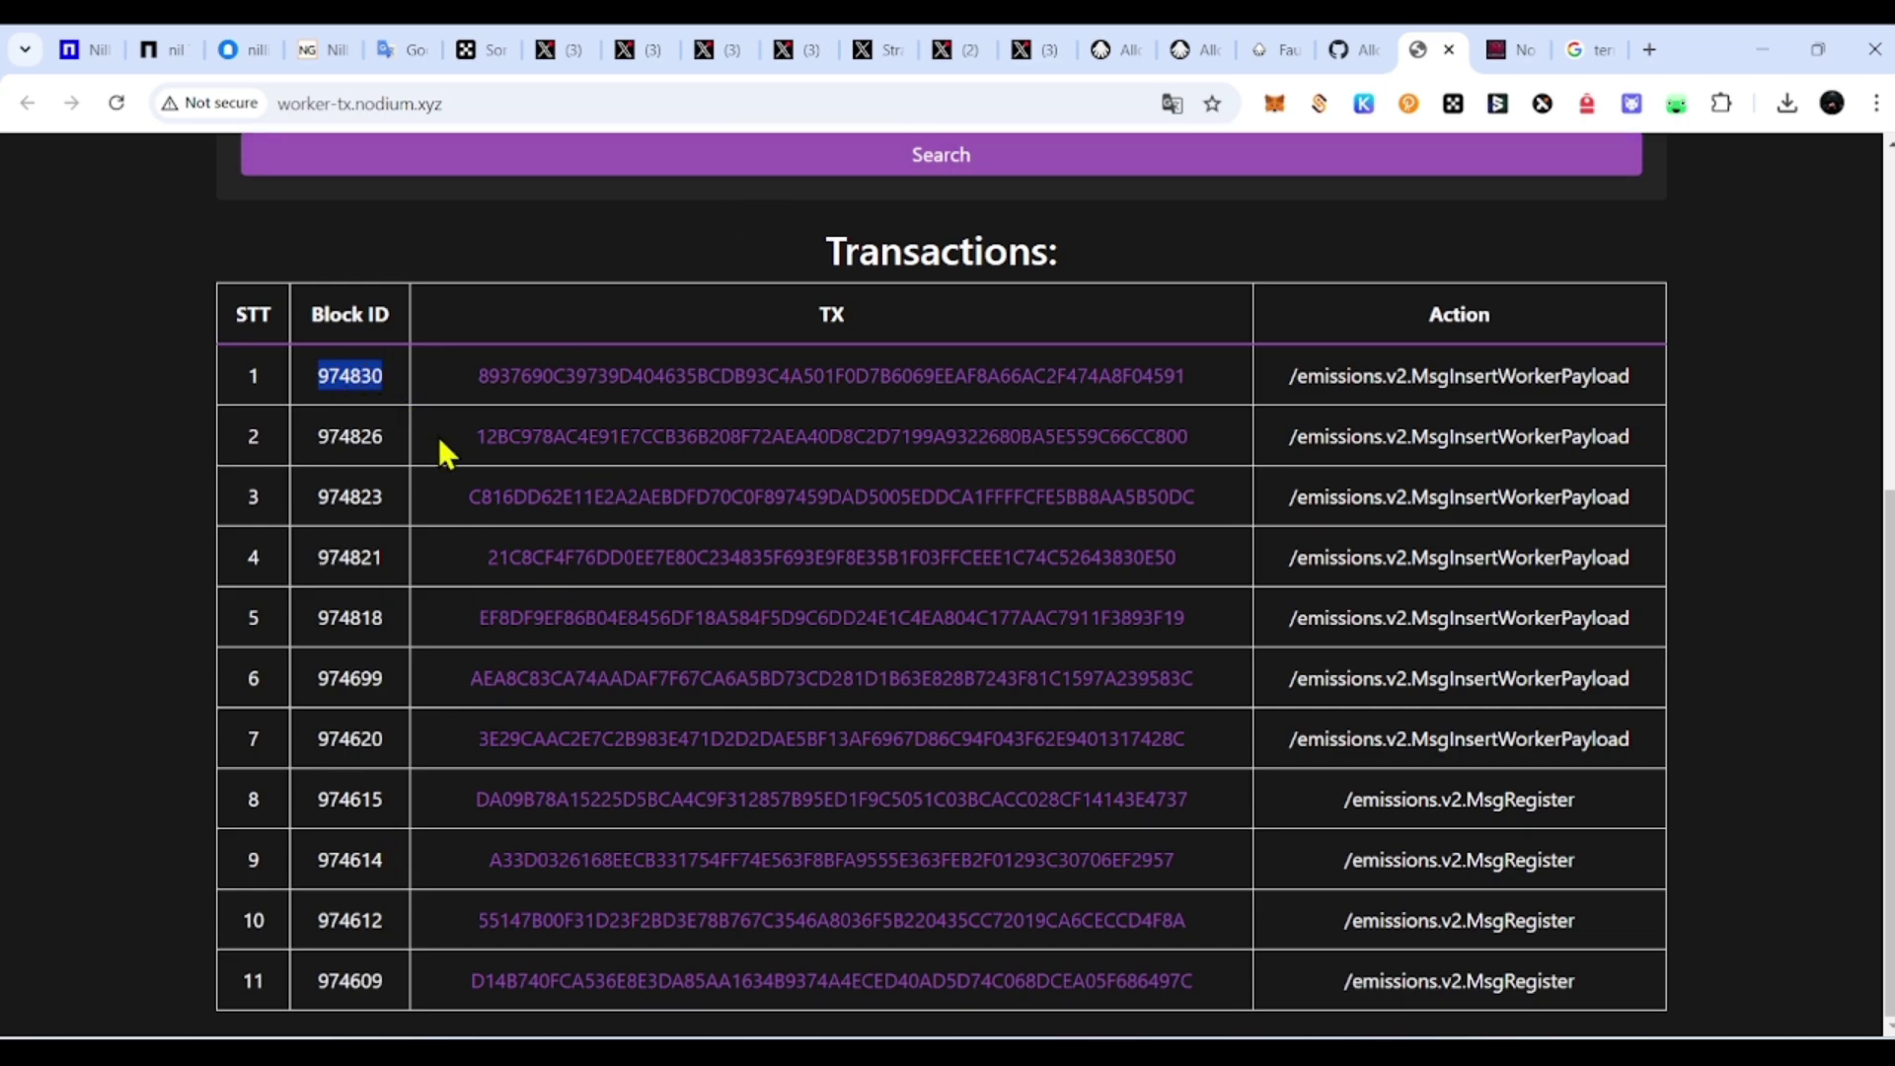
Step: Rerun the wallet address search and compare the refreshed table's newest block IDs with the oldest and the previously newest one
{"action": "scroll", "coordinate": [741, 541], "scroll_direction": "up", "scroll_amount": 5}
{"action": "left_click", "coordinate": [710, 738]}
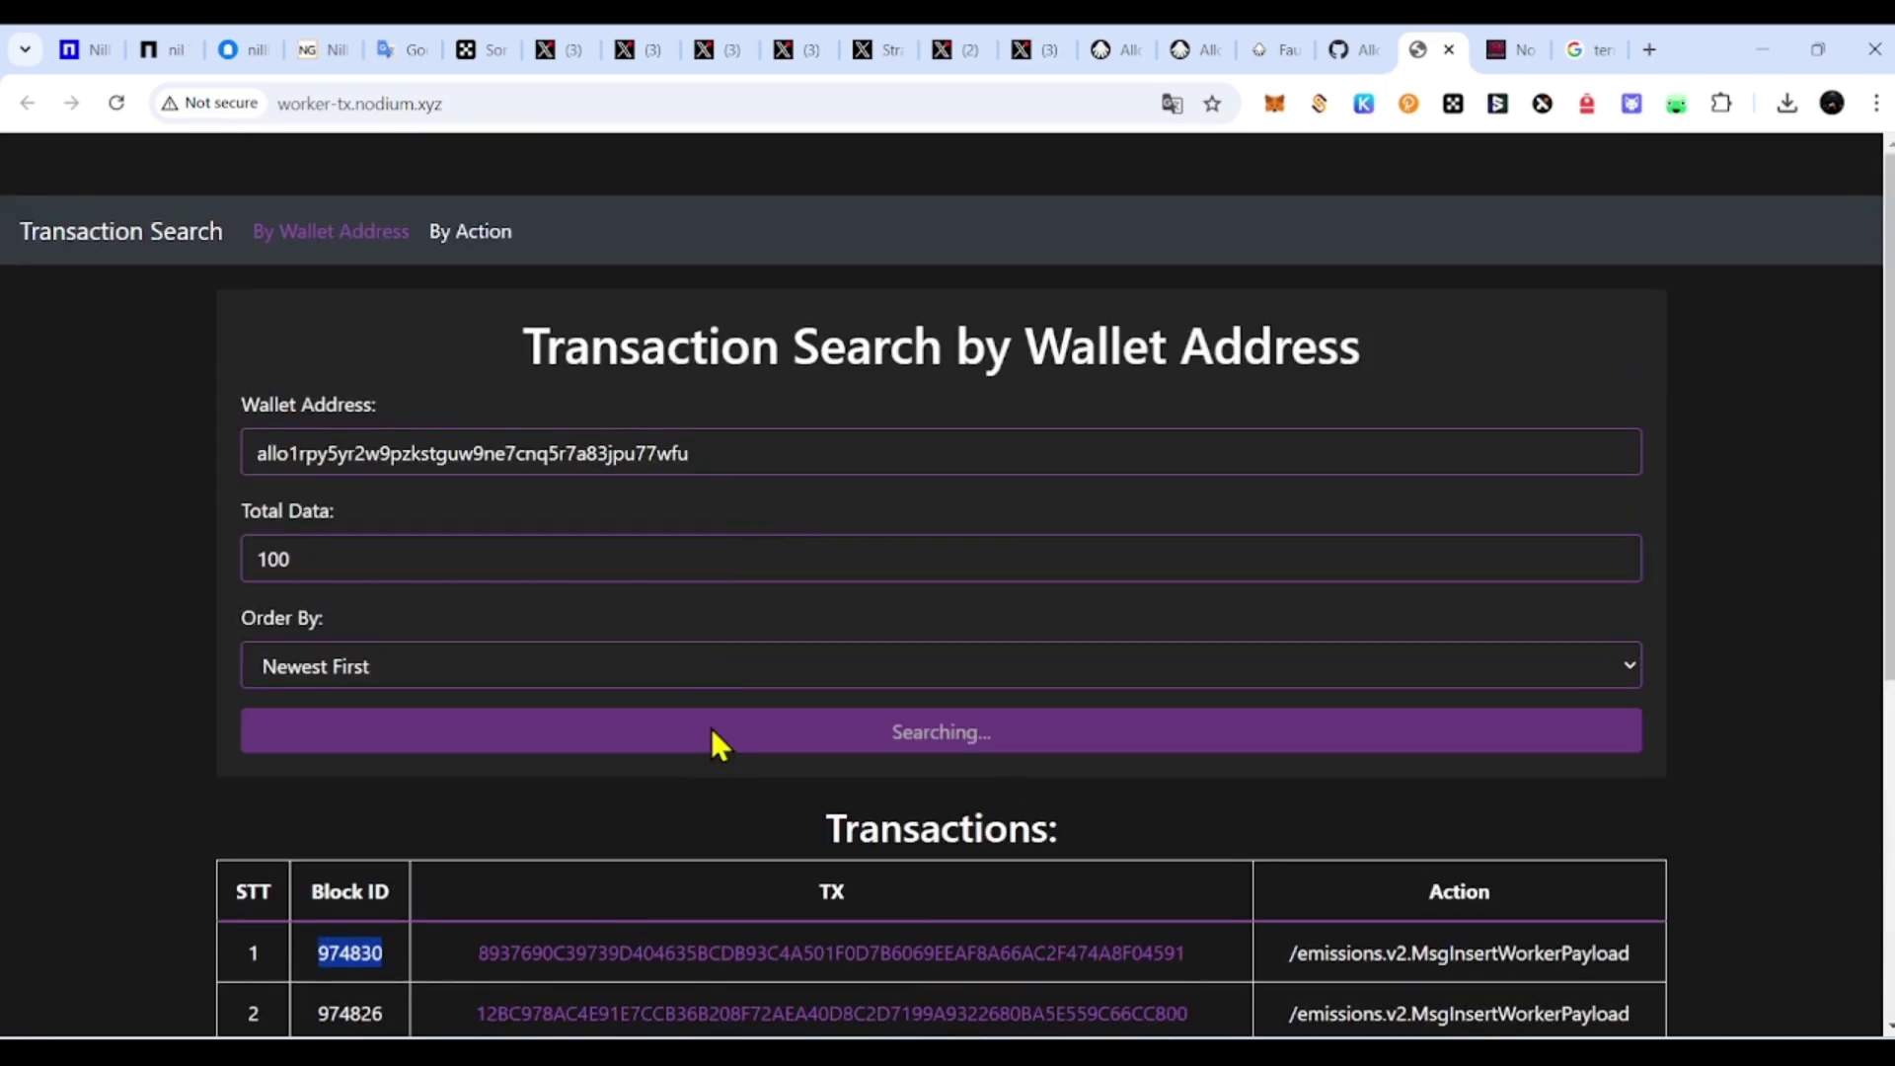
{"action": "scroll", "coordinate": [582, 792], "scroll_direction": "down", "scroll_amount": 1}
{"action": "scroll", "coordinate": [505, 818], "scroll_direction": "down", "scroll_amount": 1}
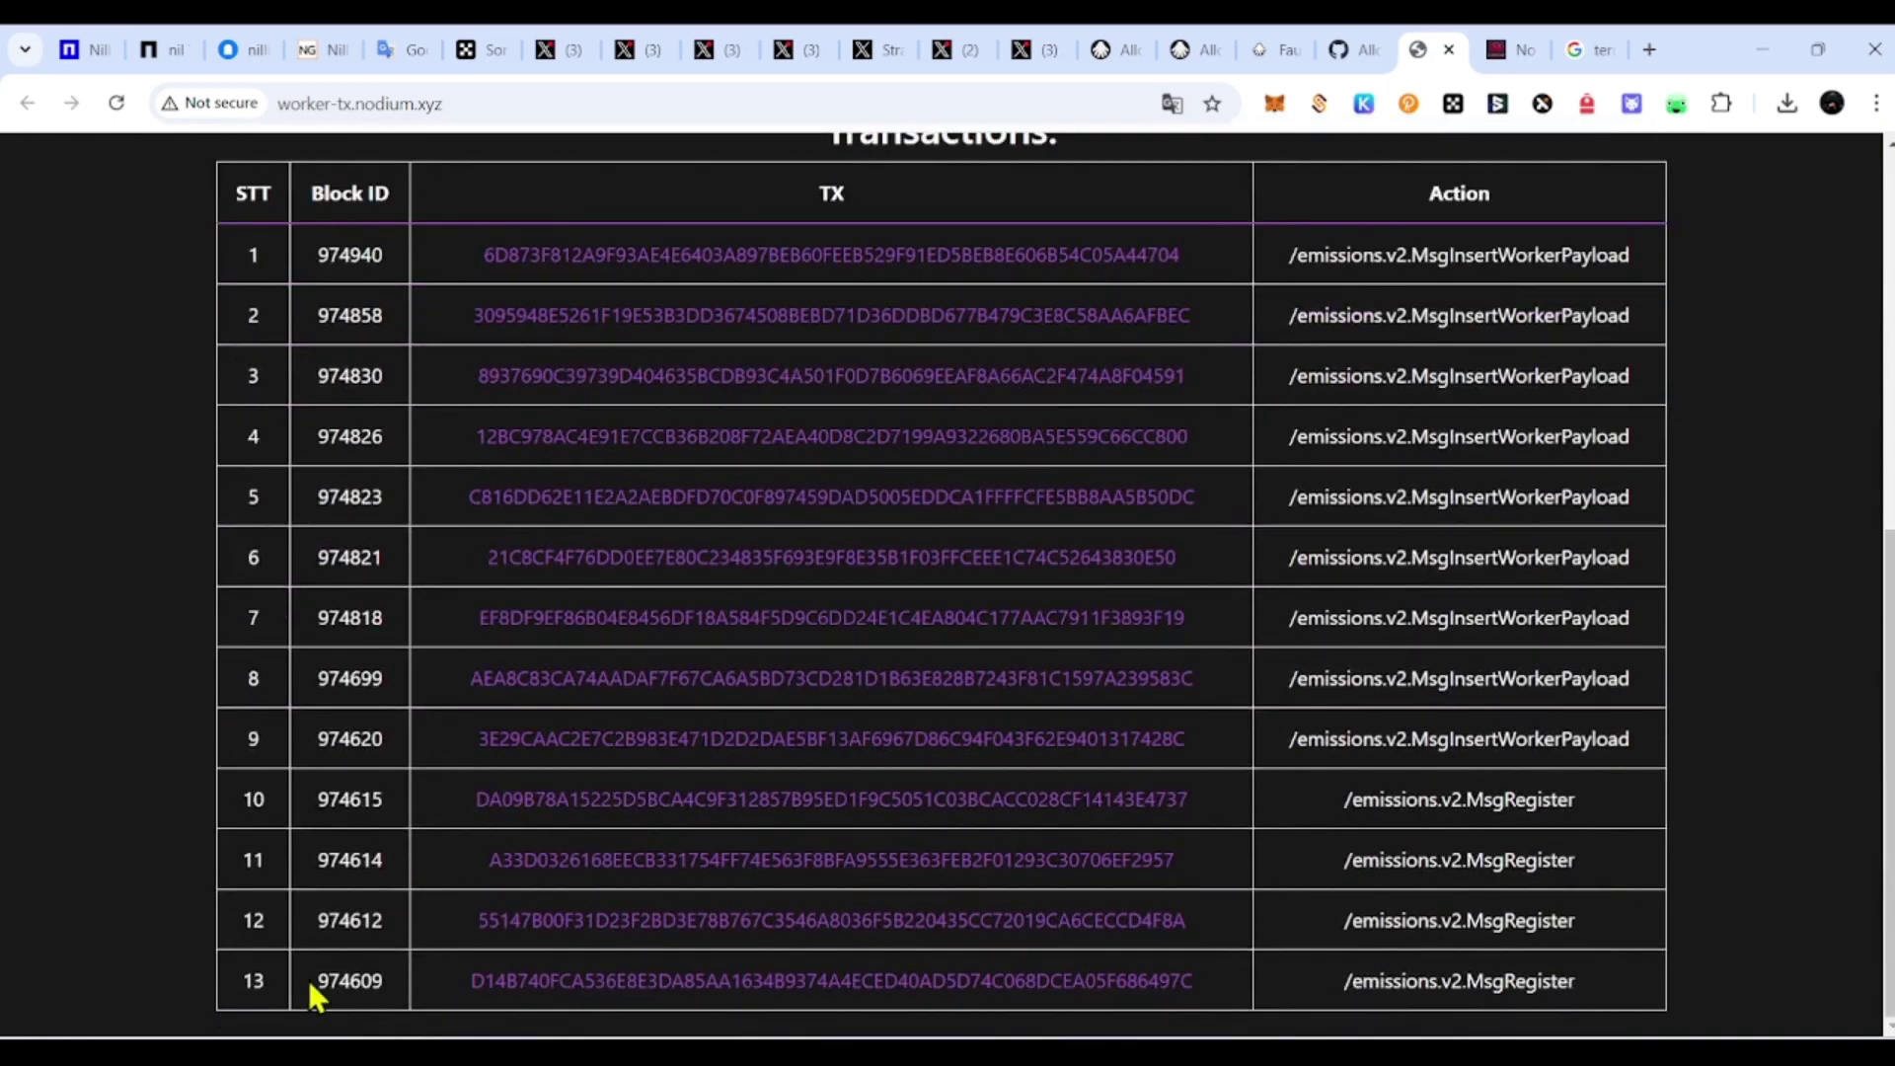
{"action": "left_click_drag", "start_coordinate": [327, 981], "coordinate": [369, 981]}
{"action": "scroll", "coordinate": [372, 846], "scroll_direction": "up", "scroll_amount": 4}
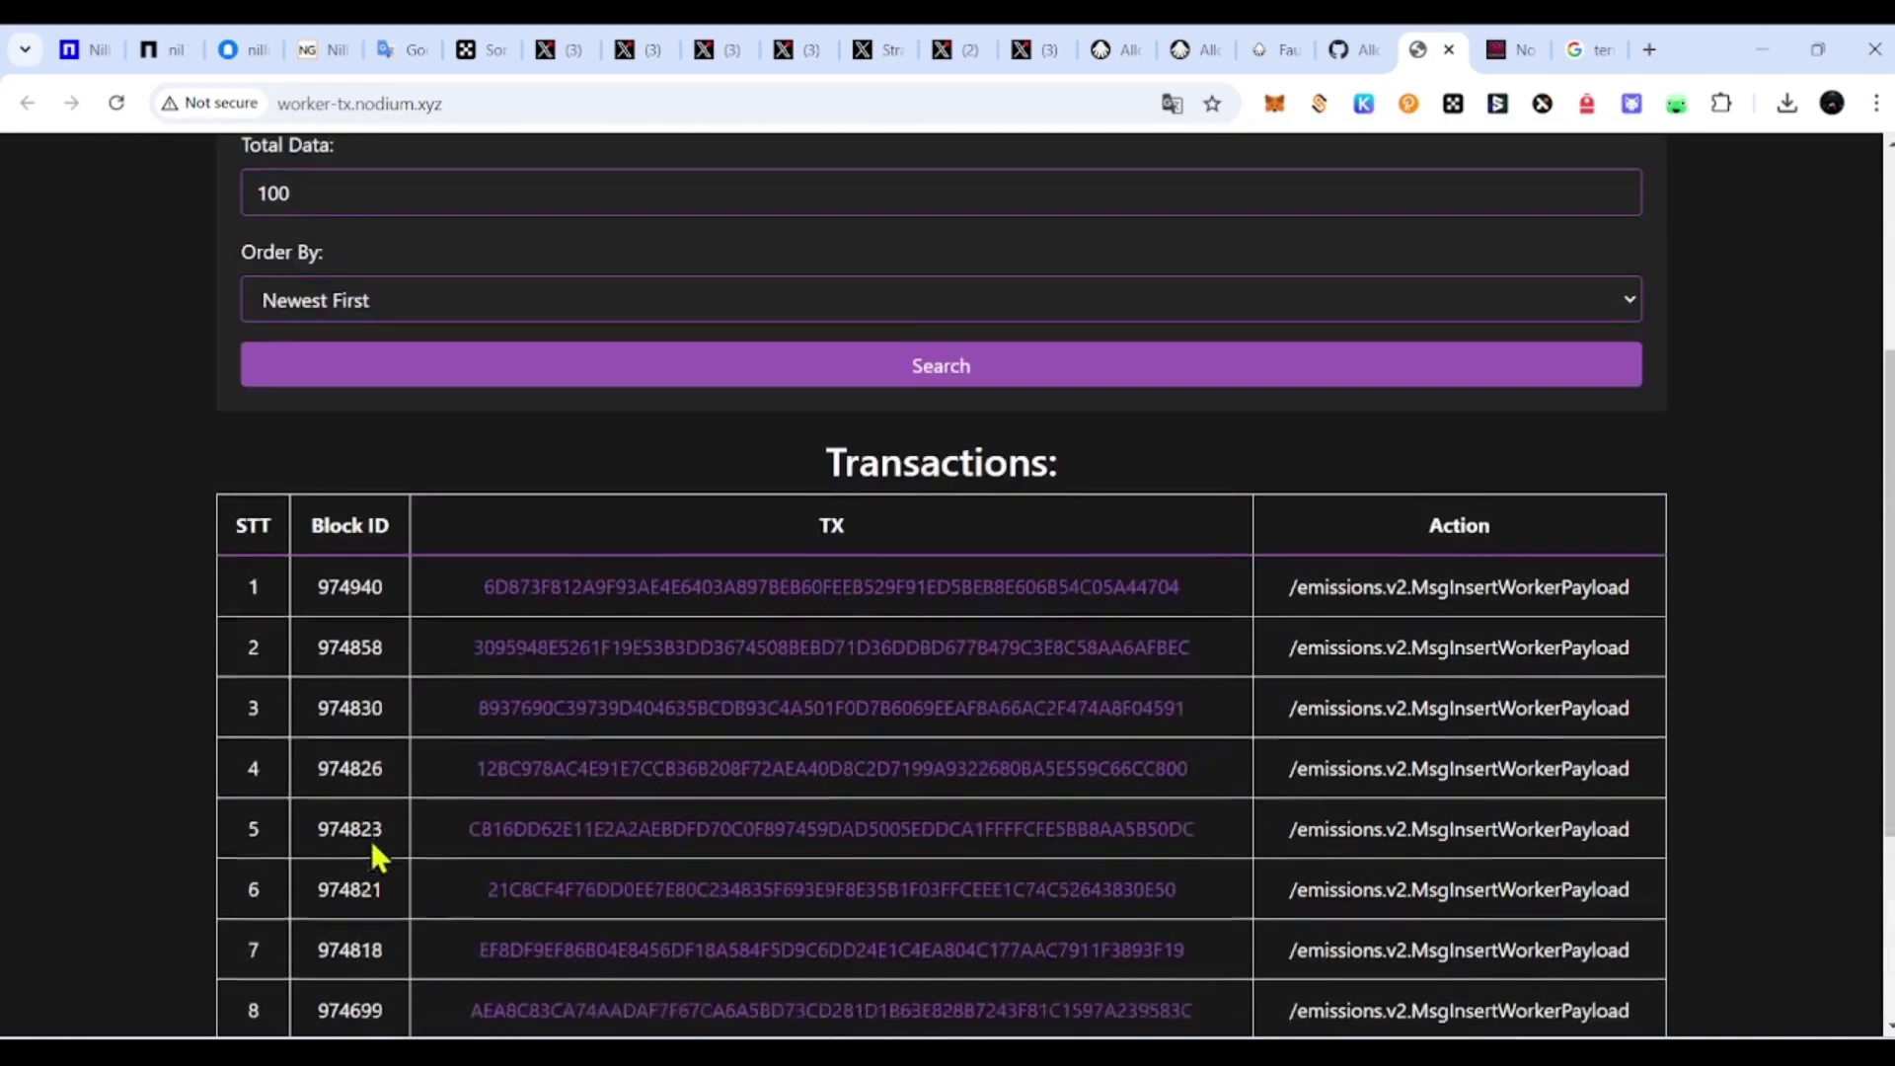
{"action": "left_click_drag", "start_coordinate": [329, 626], "coordinate": [404, 647]}
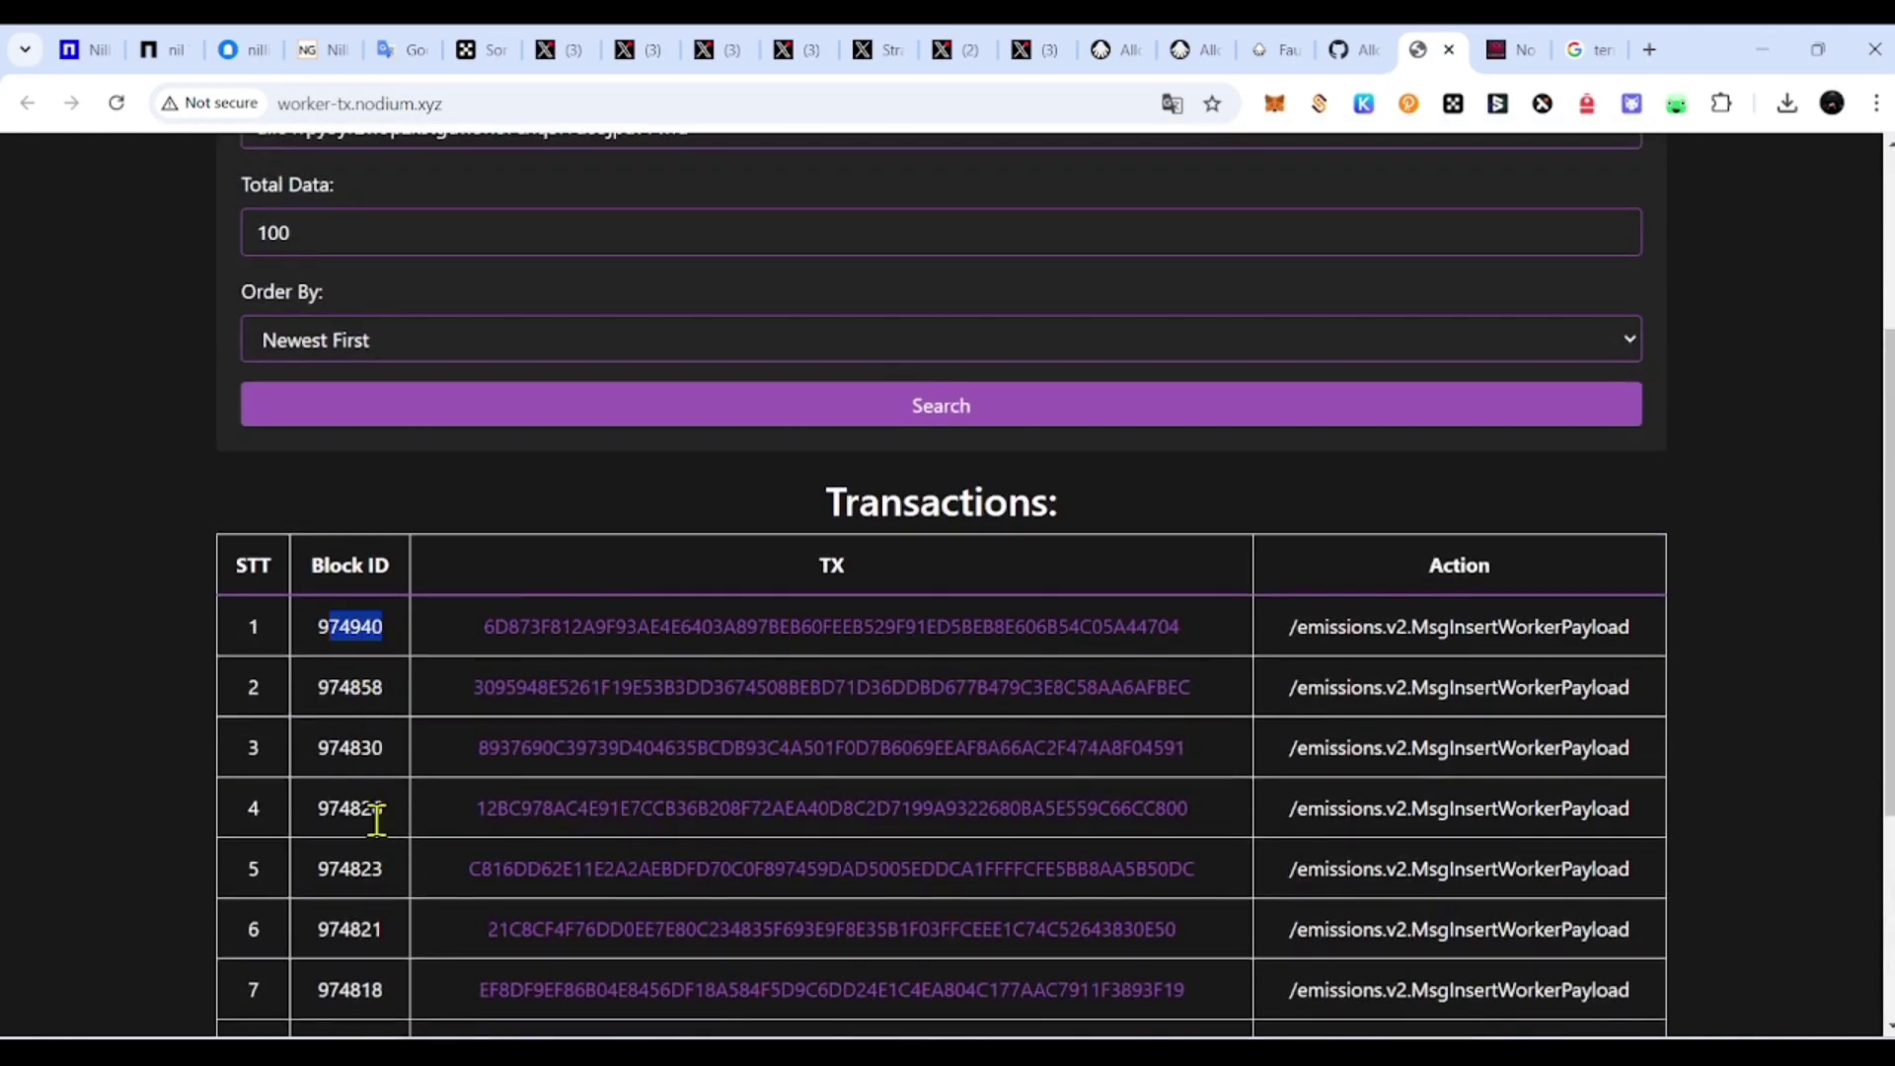
{"action": "left_click_drag", "start_coordinate": [315, 750], "coordinate": [400, 772]}
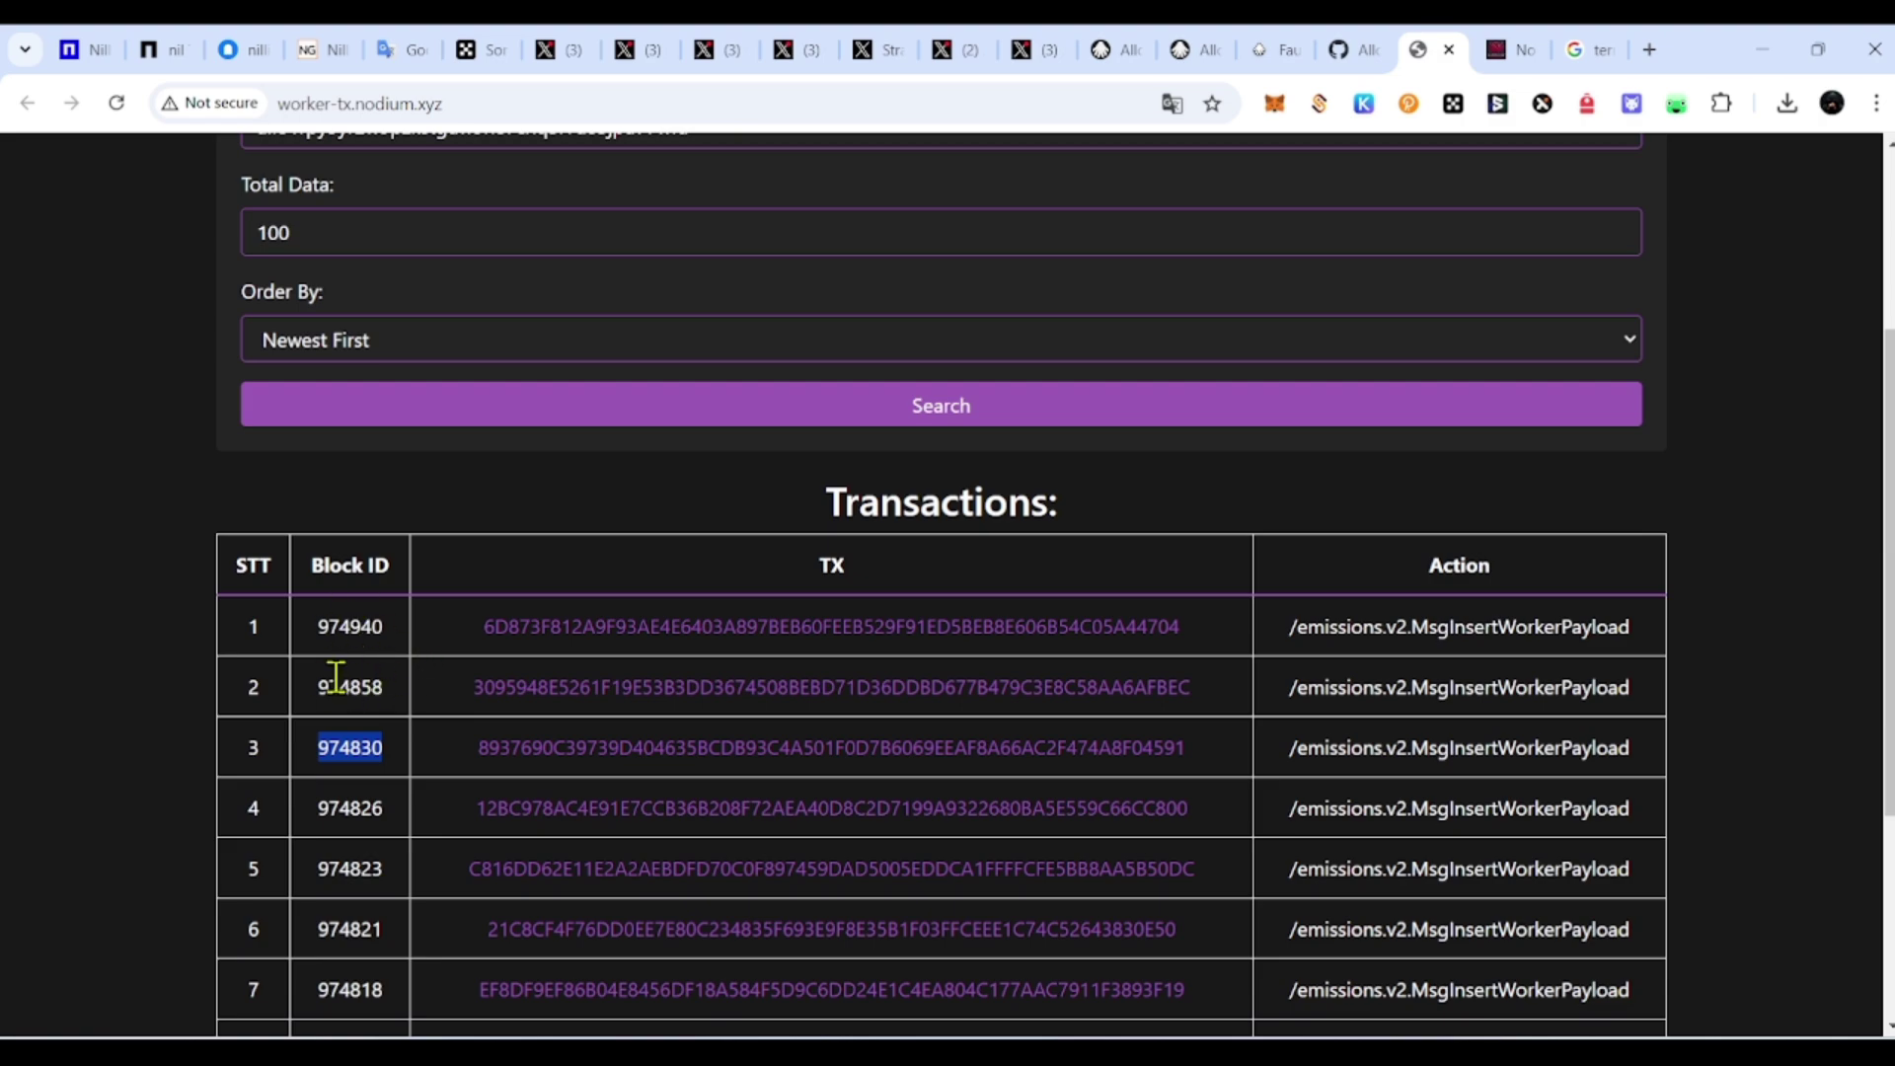
{"action": "left_click", "coordinate": [459, 551]}
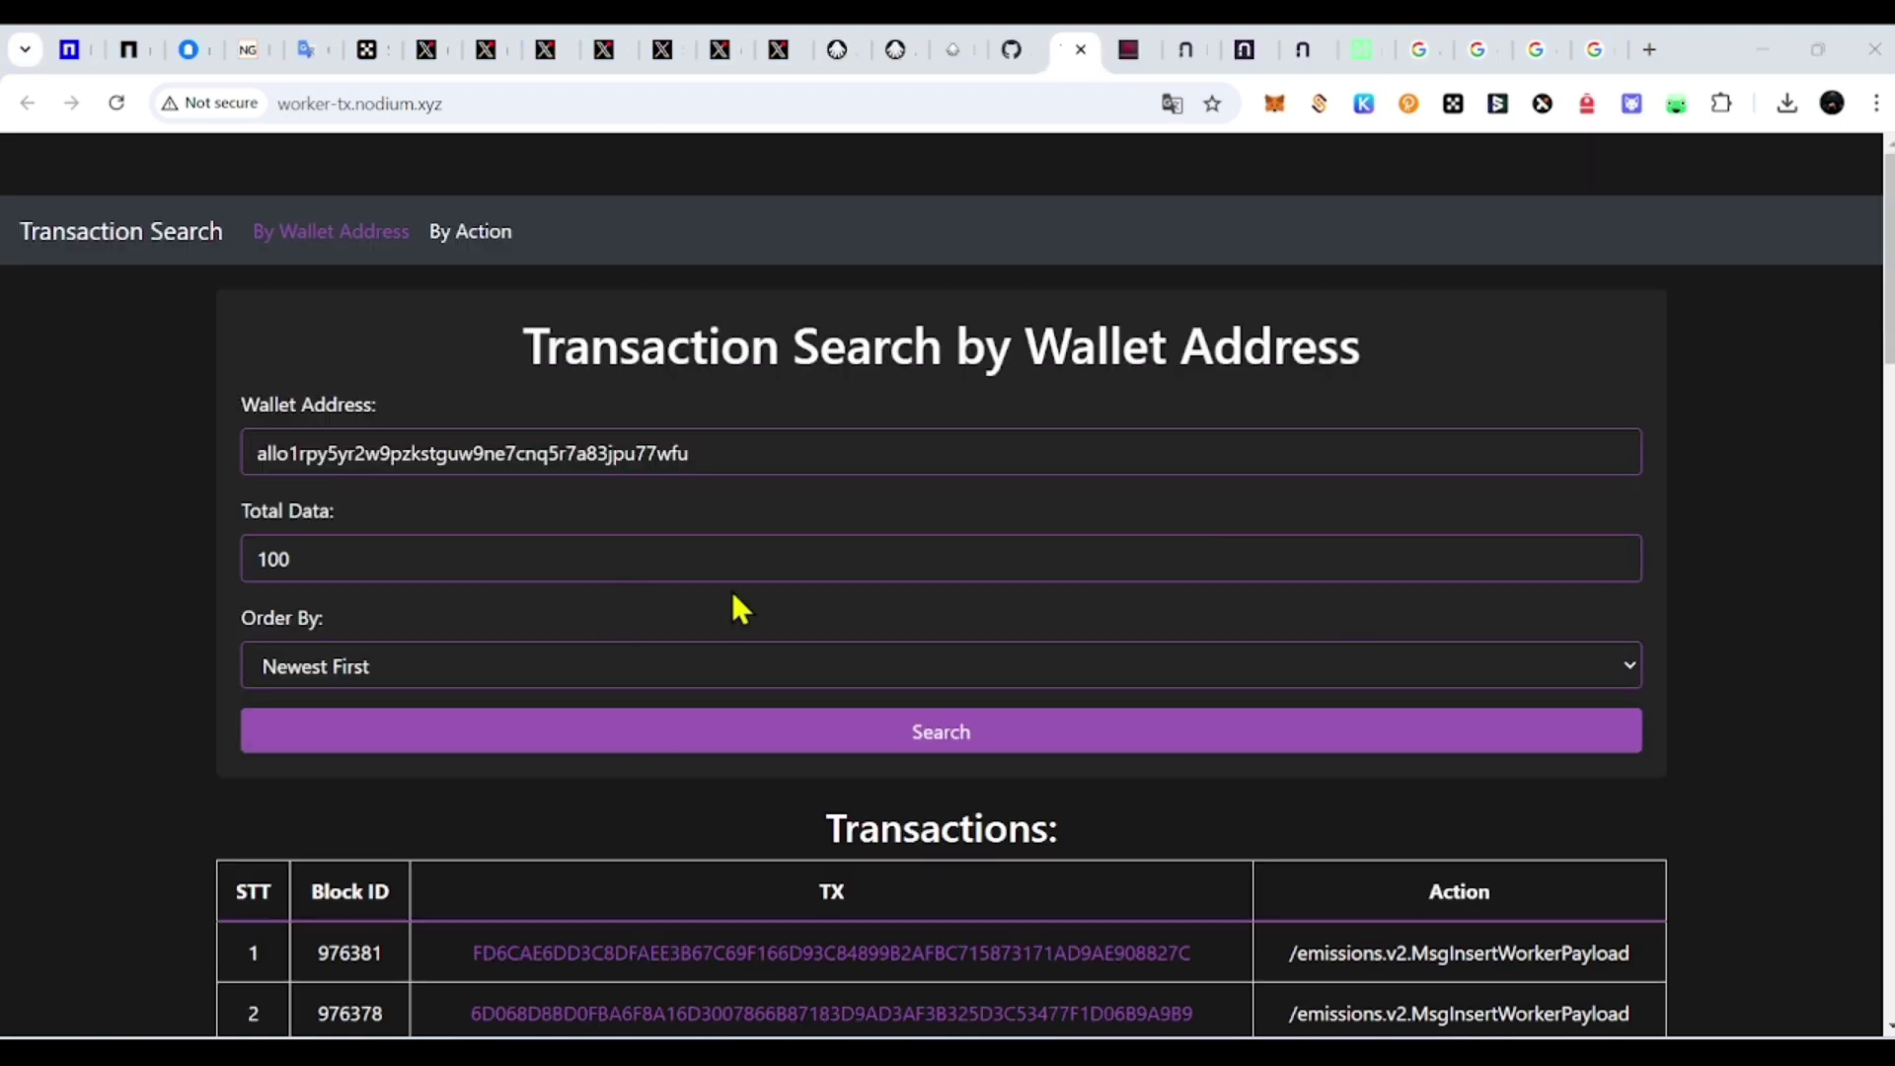
Step: Repeat the search for the same wallet and review the full transaction list down to the oldest MsgRegister entries
{"action": "scroll", "coordinate": [780, 691], "scroll_direction": "down", "scroll_amount": 1}
{"action": "left_click", "coordinate": [737, 605]}
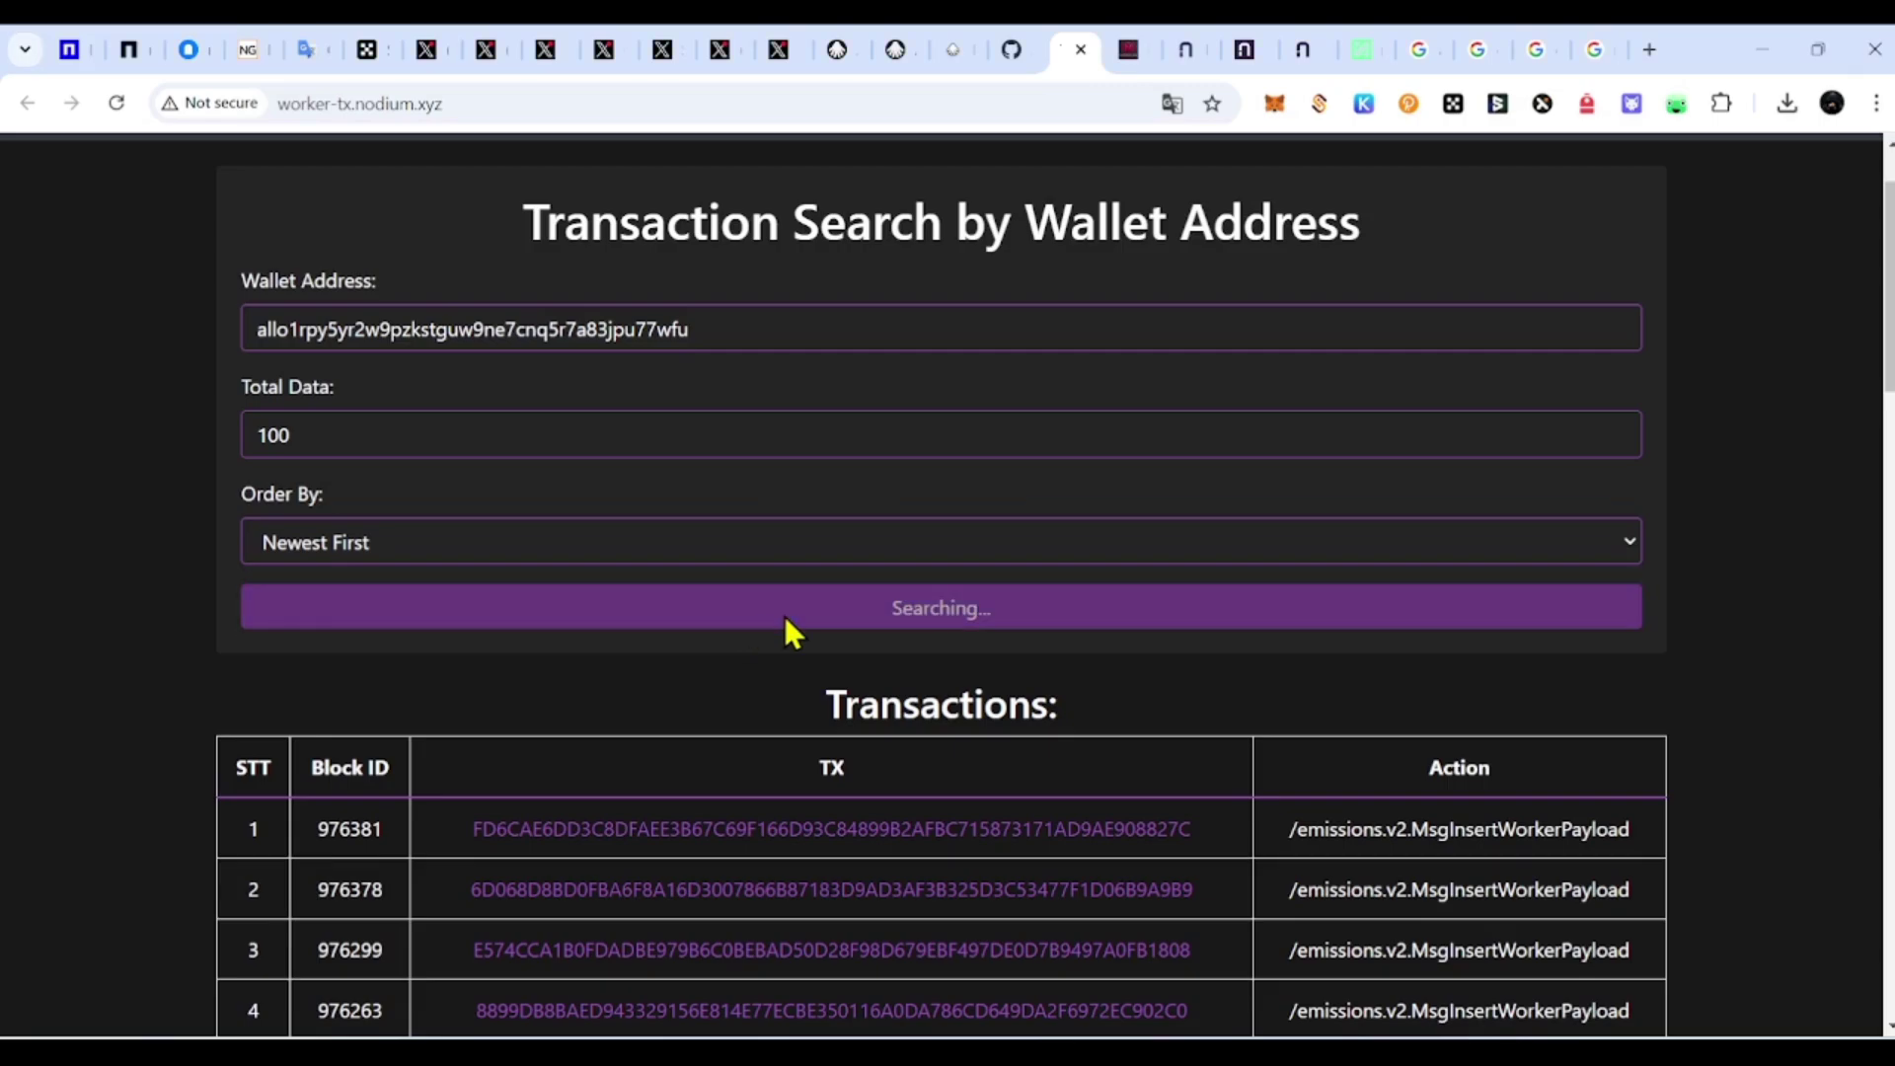
{"action": "scroll", "coordinate": [527, 715], "scroll_direction": "up", "scroll_amount": 1}
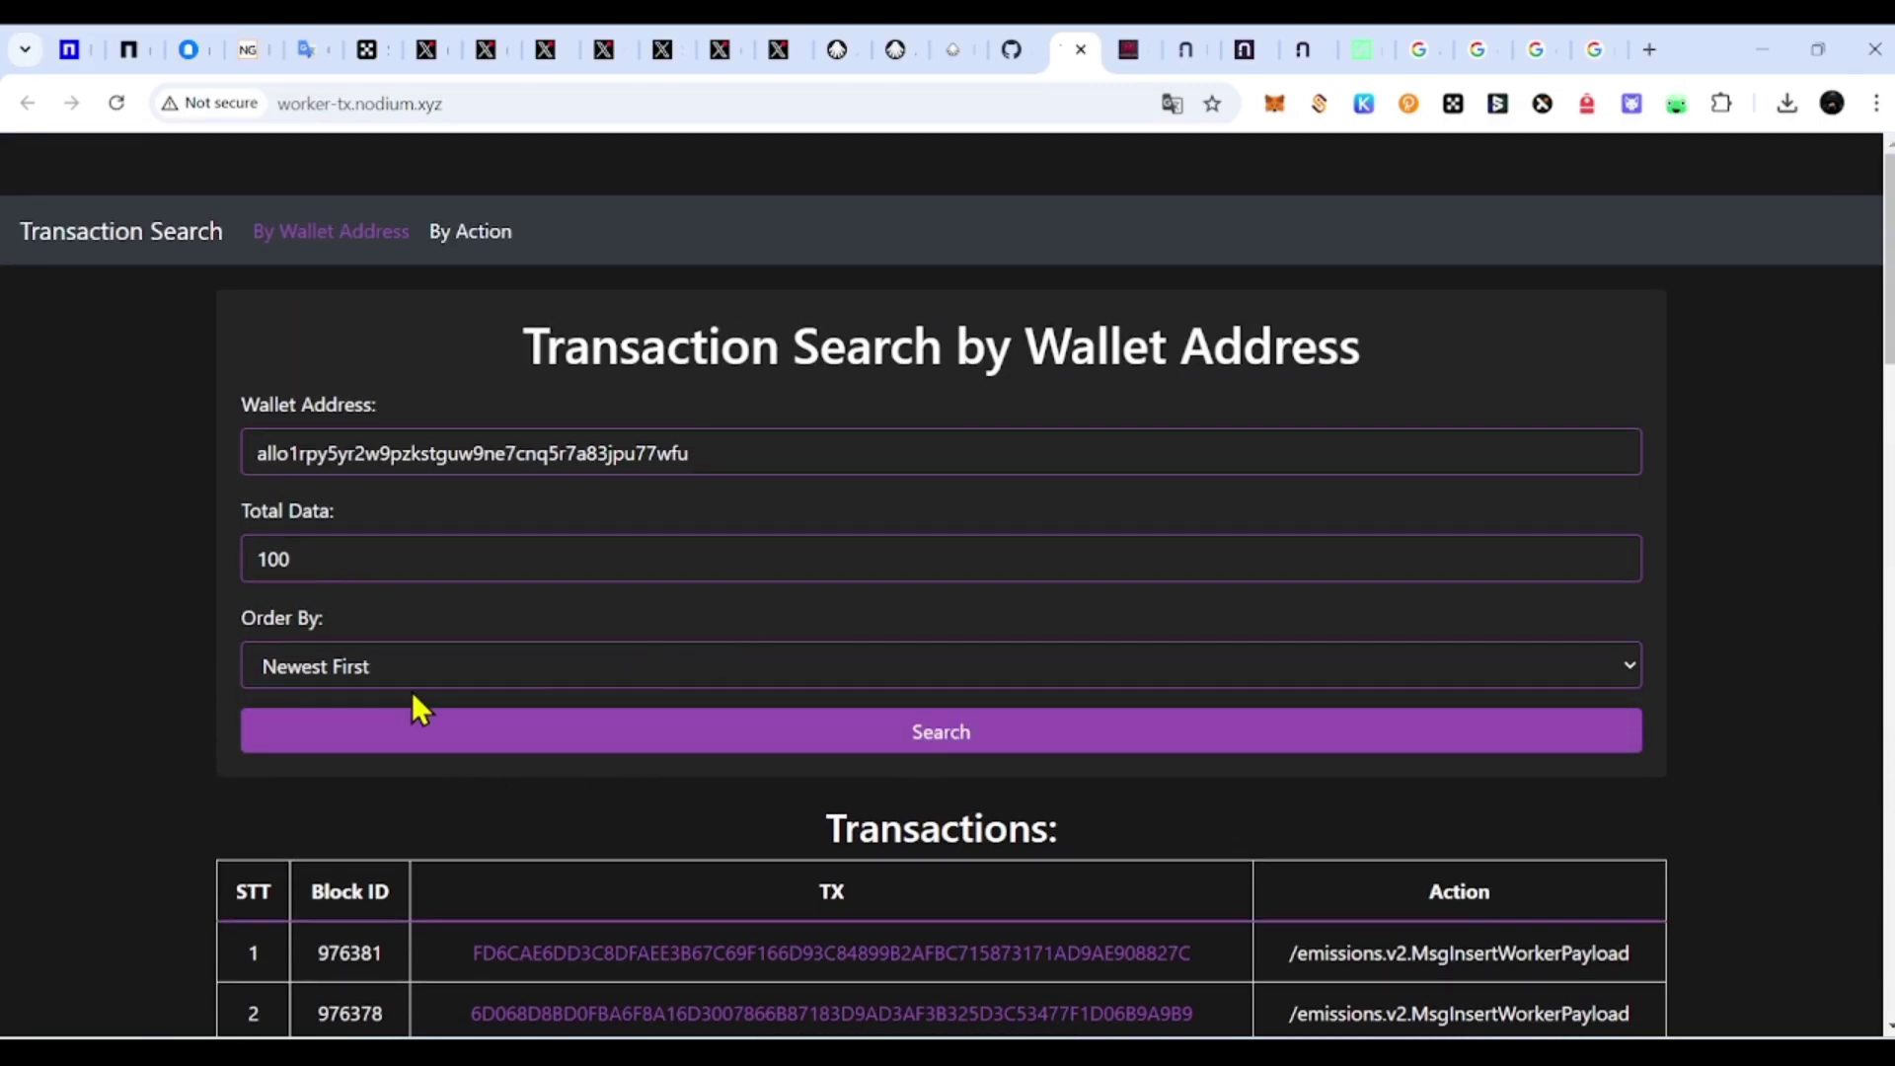
{"action": "scroll", "coordinate": [431, 636], "scroll_direction": "down", "scroll_amount": 20}
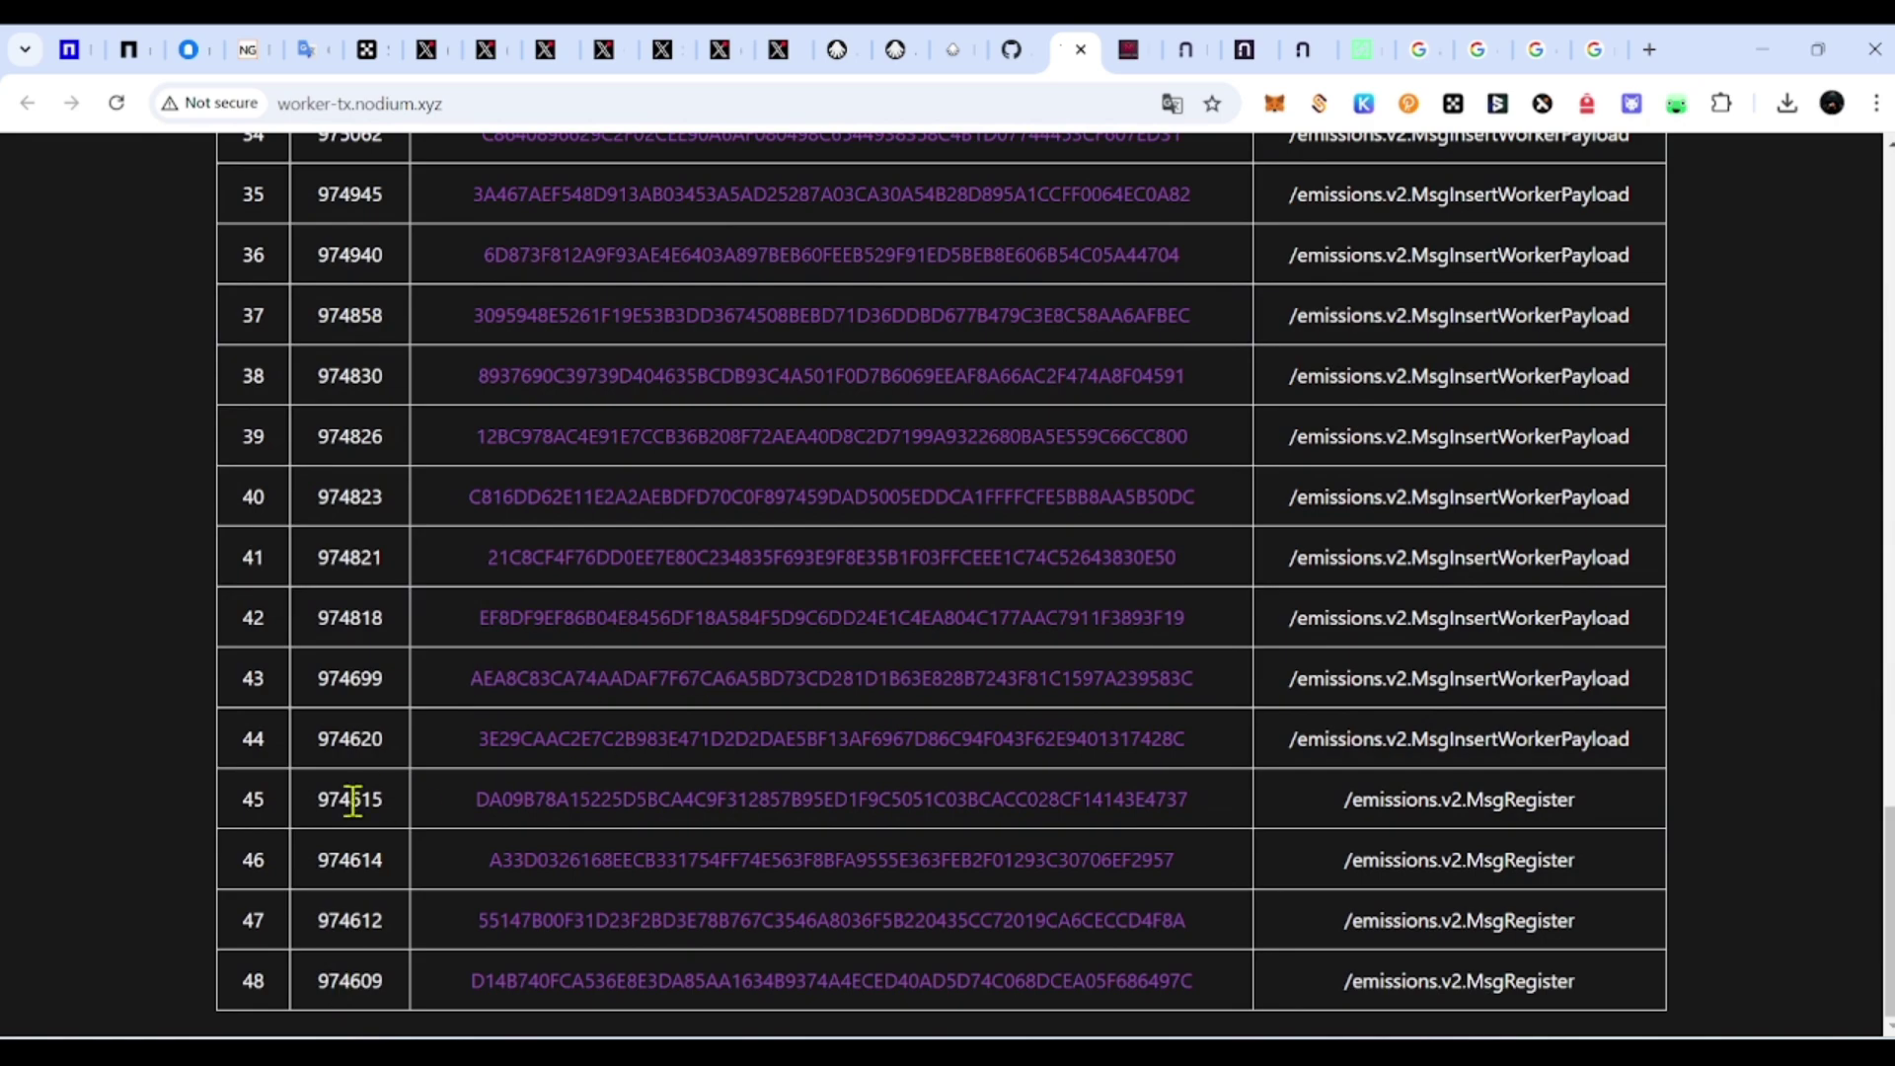
{"action": "scroll", "coordinate": [555, 780], "scroll_direction": "up", "scroll_amount": 13}
{"action": "scroll", "coordinate": [555, 780], "scroll_direction": "up", "scroll_amount": 11}
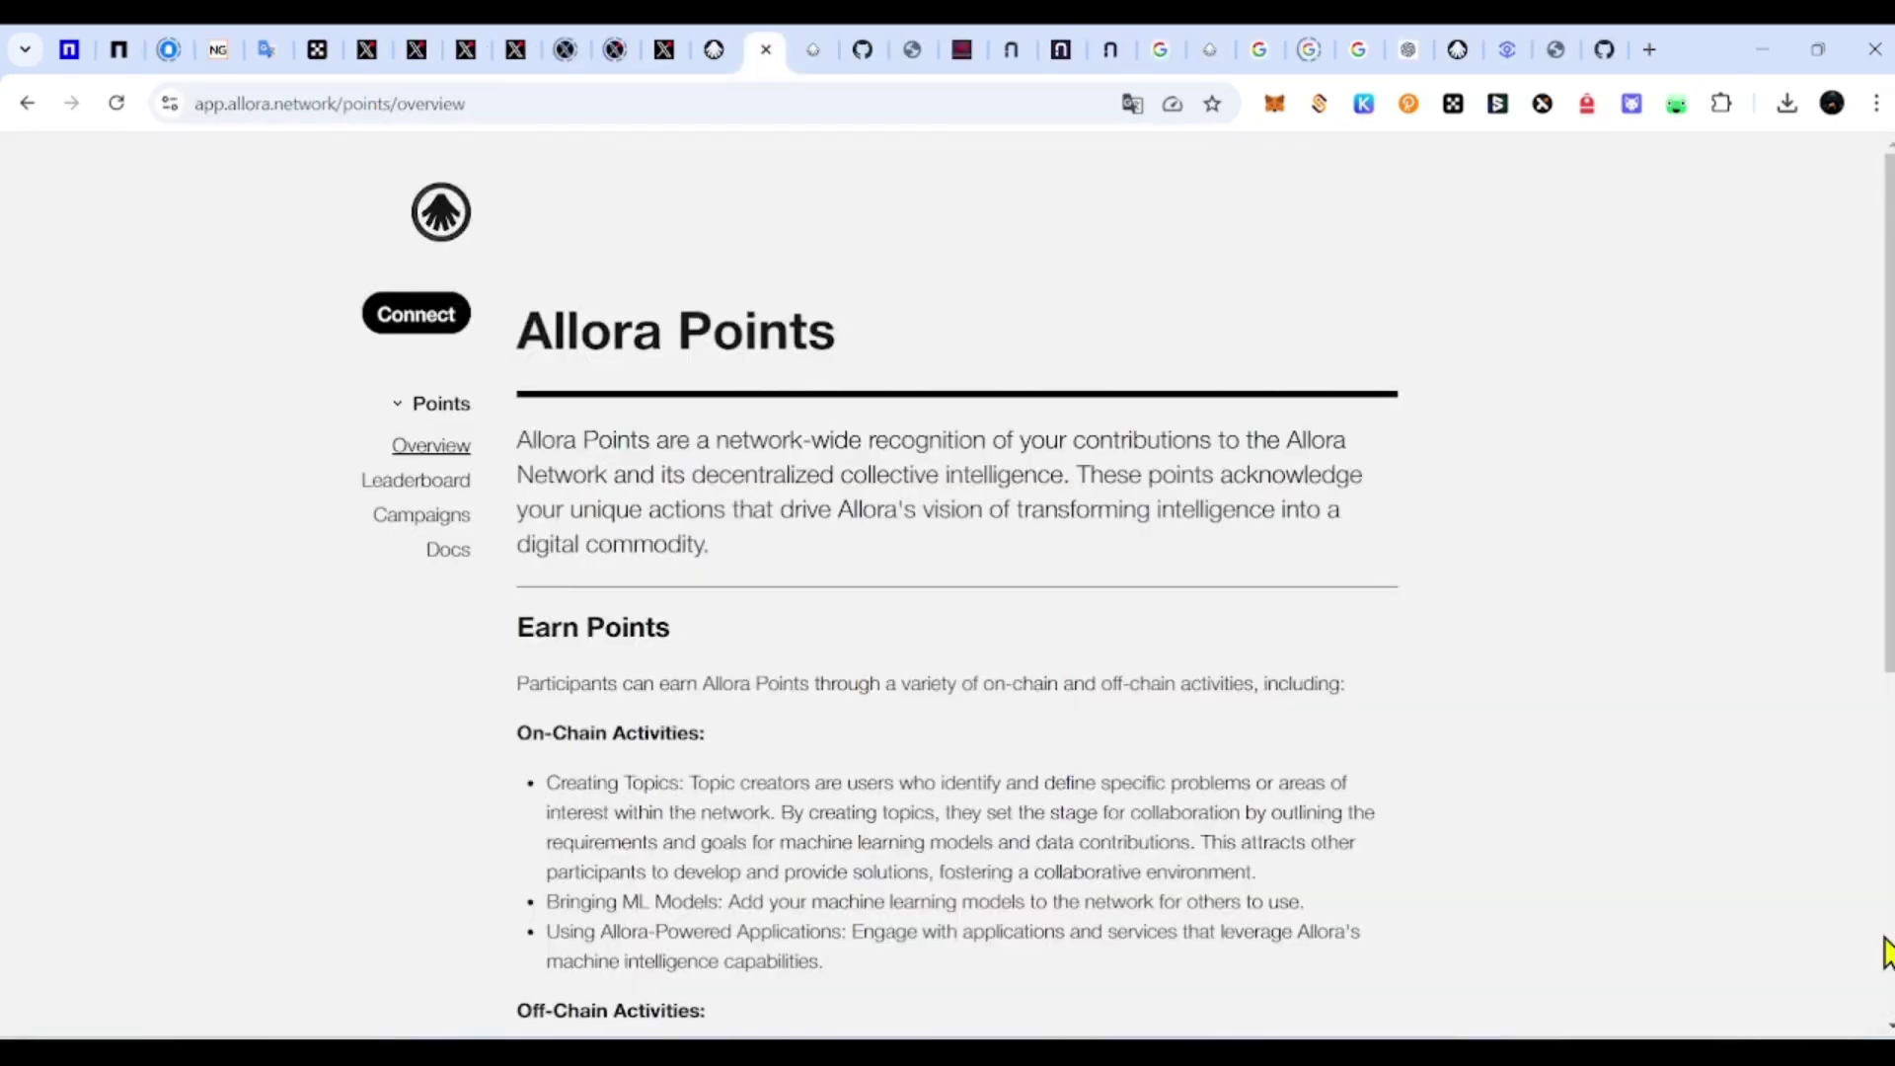
Step: Connect the wallet to the Allora Points site and read the overview's Earn Points, Track Your Points and Unlock Rewards sections
{"action": "left_click", "coordinate": [408, 323]}
{"action": "left_click", "coordinate": [1041, 521]}
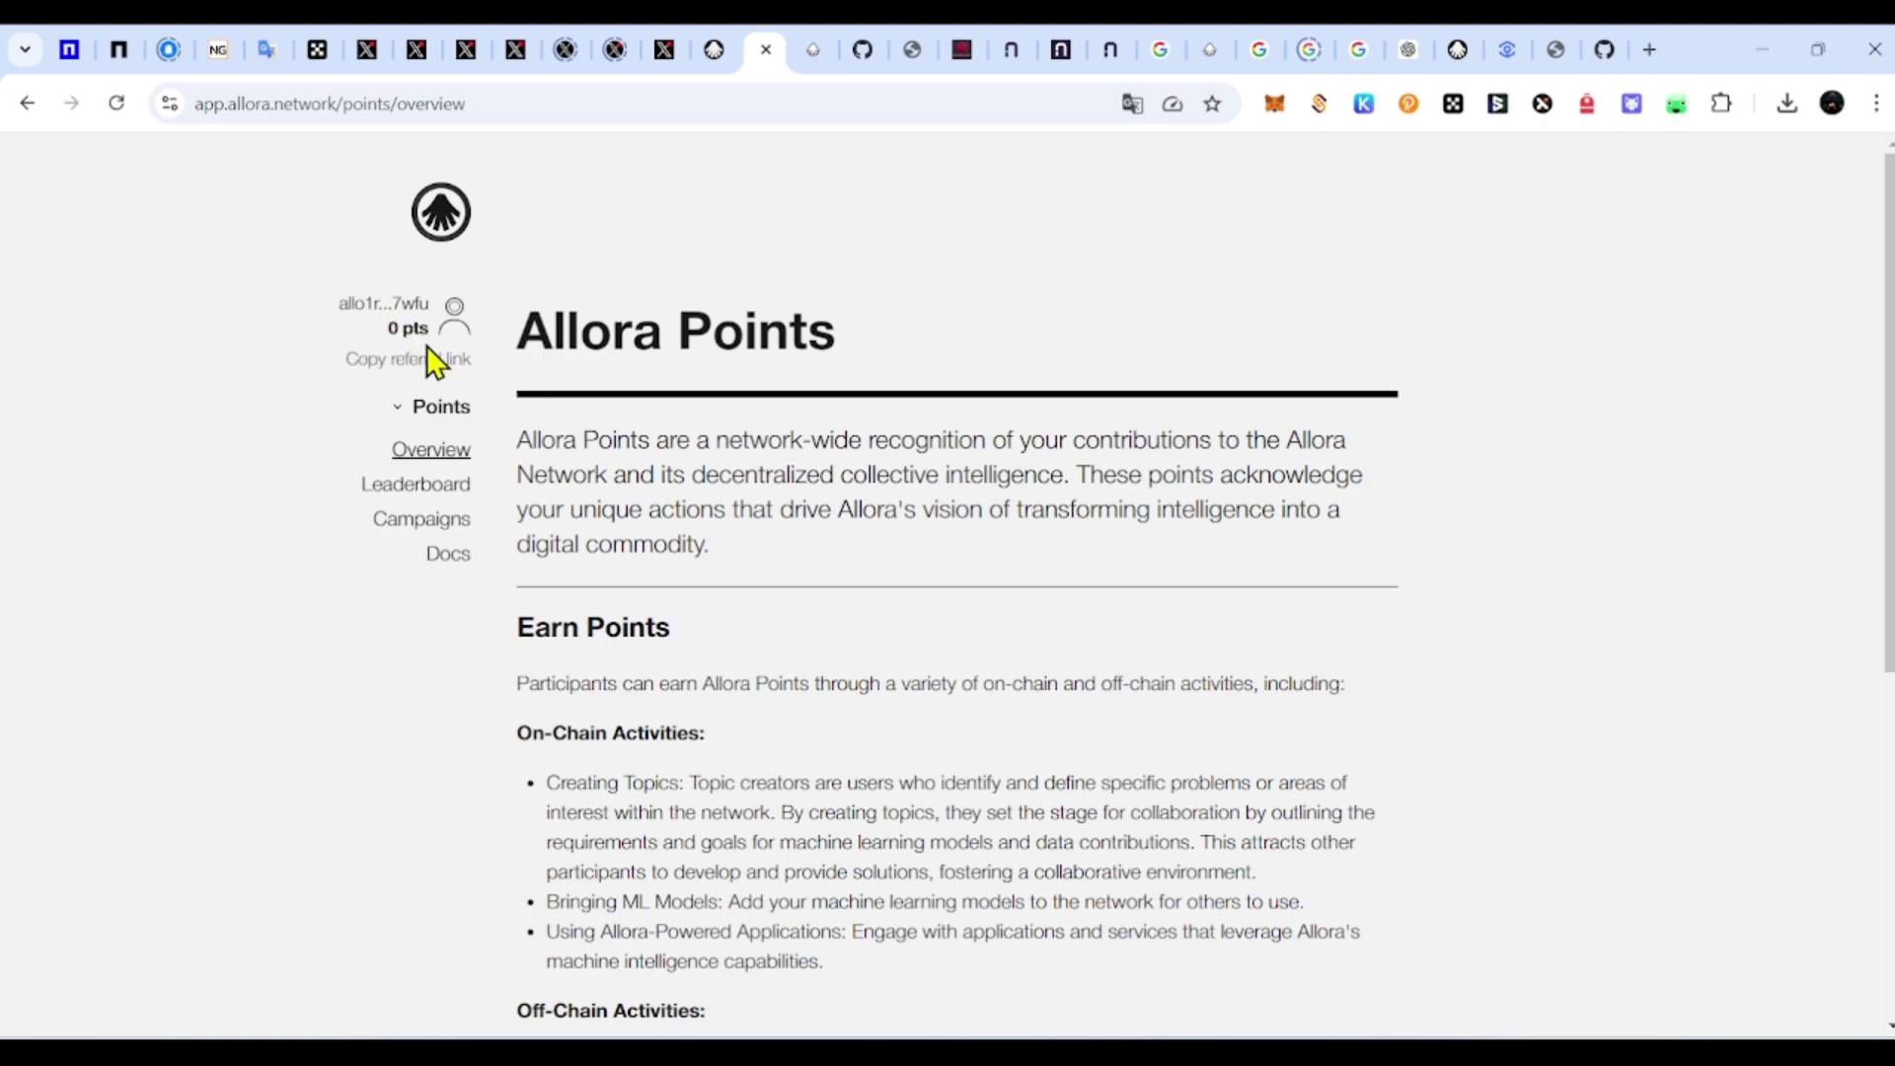
{"action": "scroll", "coordinate": [523, 612], "scroll_direction": "down", "scroll_amount": 2}
{"action": "scroll", "coordinate": [613, 453], "scroll_direction": "up", "scroll_amount": 1}
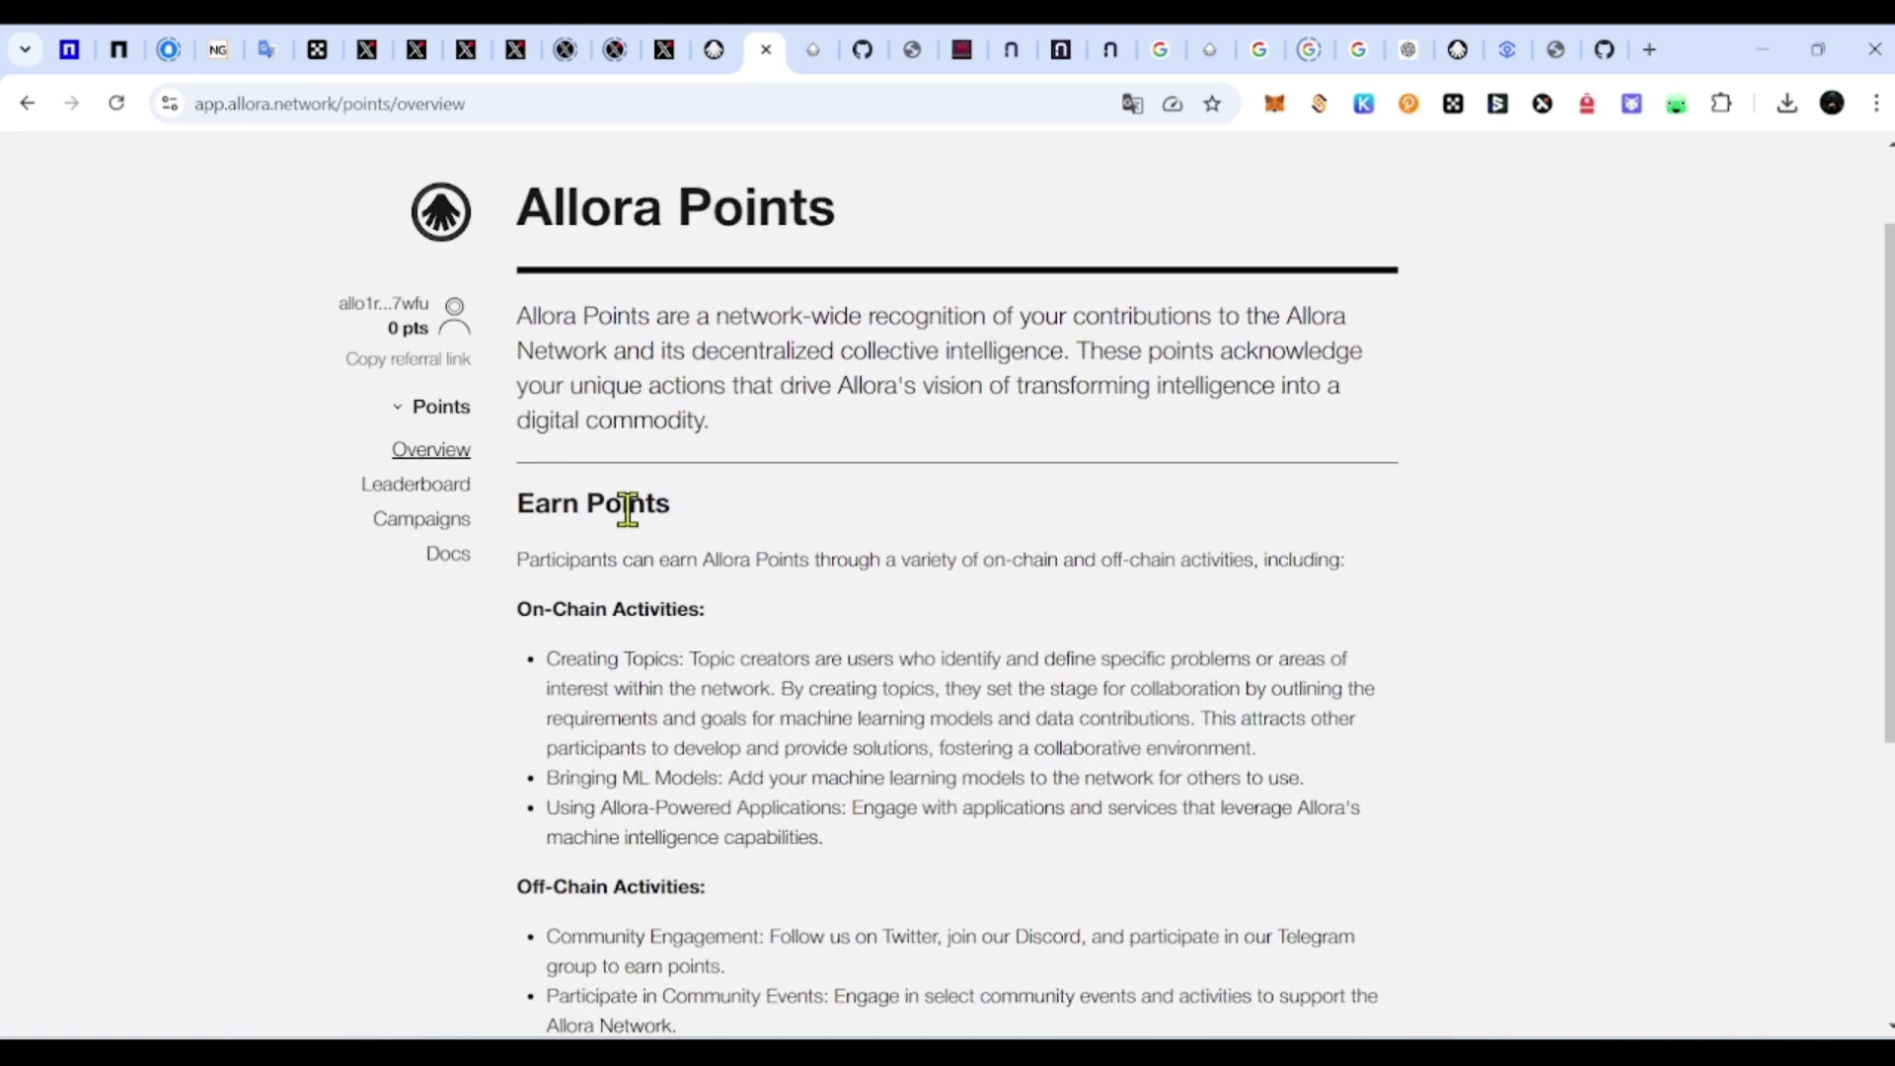
{"action": "left_click_drag", "start_coordinate": [517, 505], "coordinate": [673, 506]}
{"action": "left_click", "coordinate": [533, 489]}
{"action": "left_click_drag", "start_coordinate": [519, 499], "coordinate": [677, 501]}
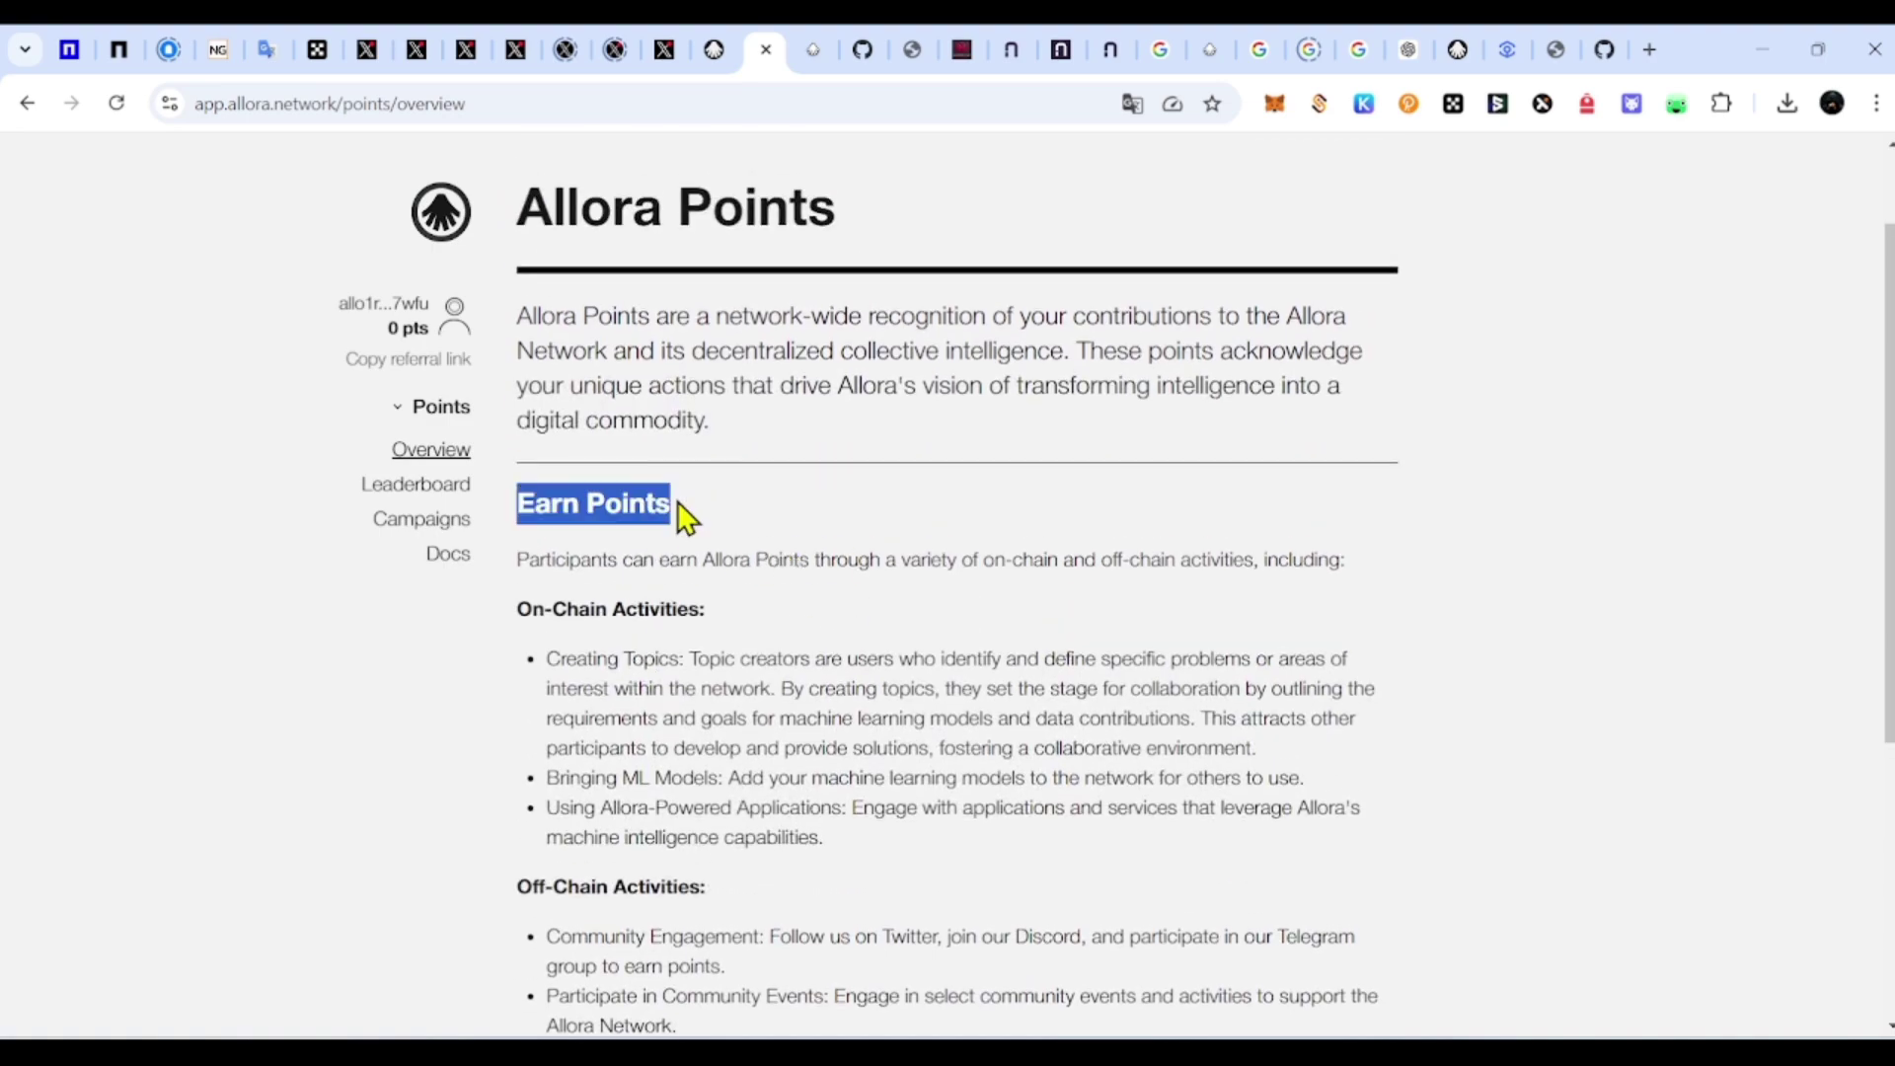
{"action": "left_click", "coordinate": [687, 563]}
{"action": "scroll", "coordinate": [686, 562], "scroll_direction": "down", "scroll_amount": 4}
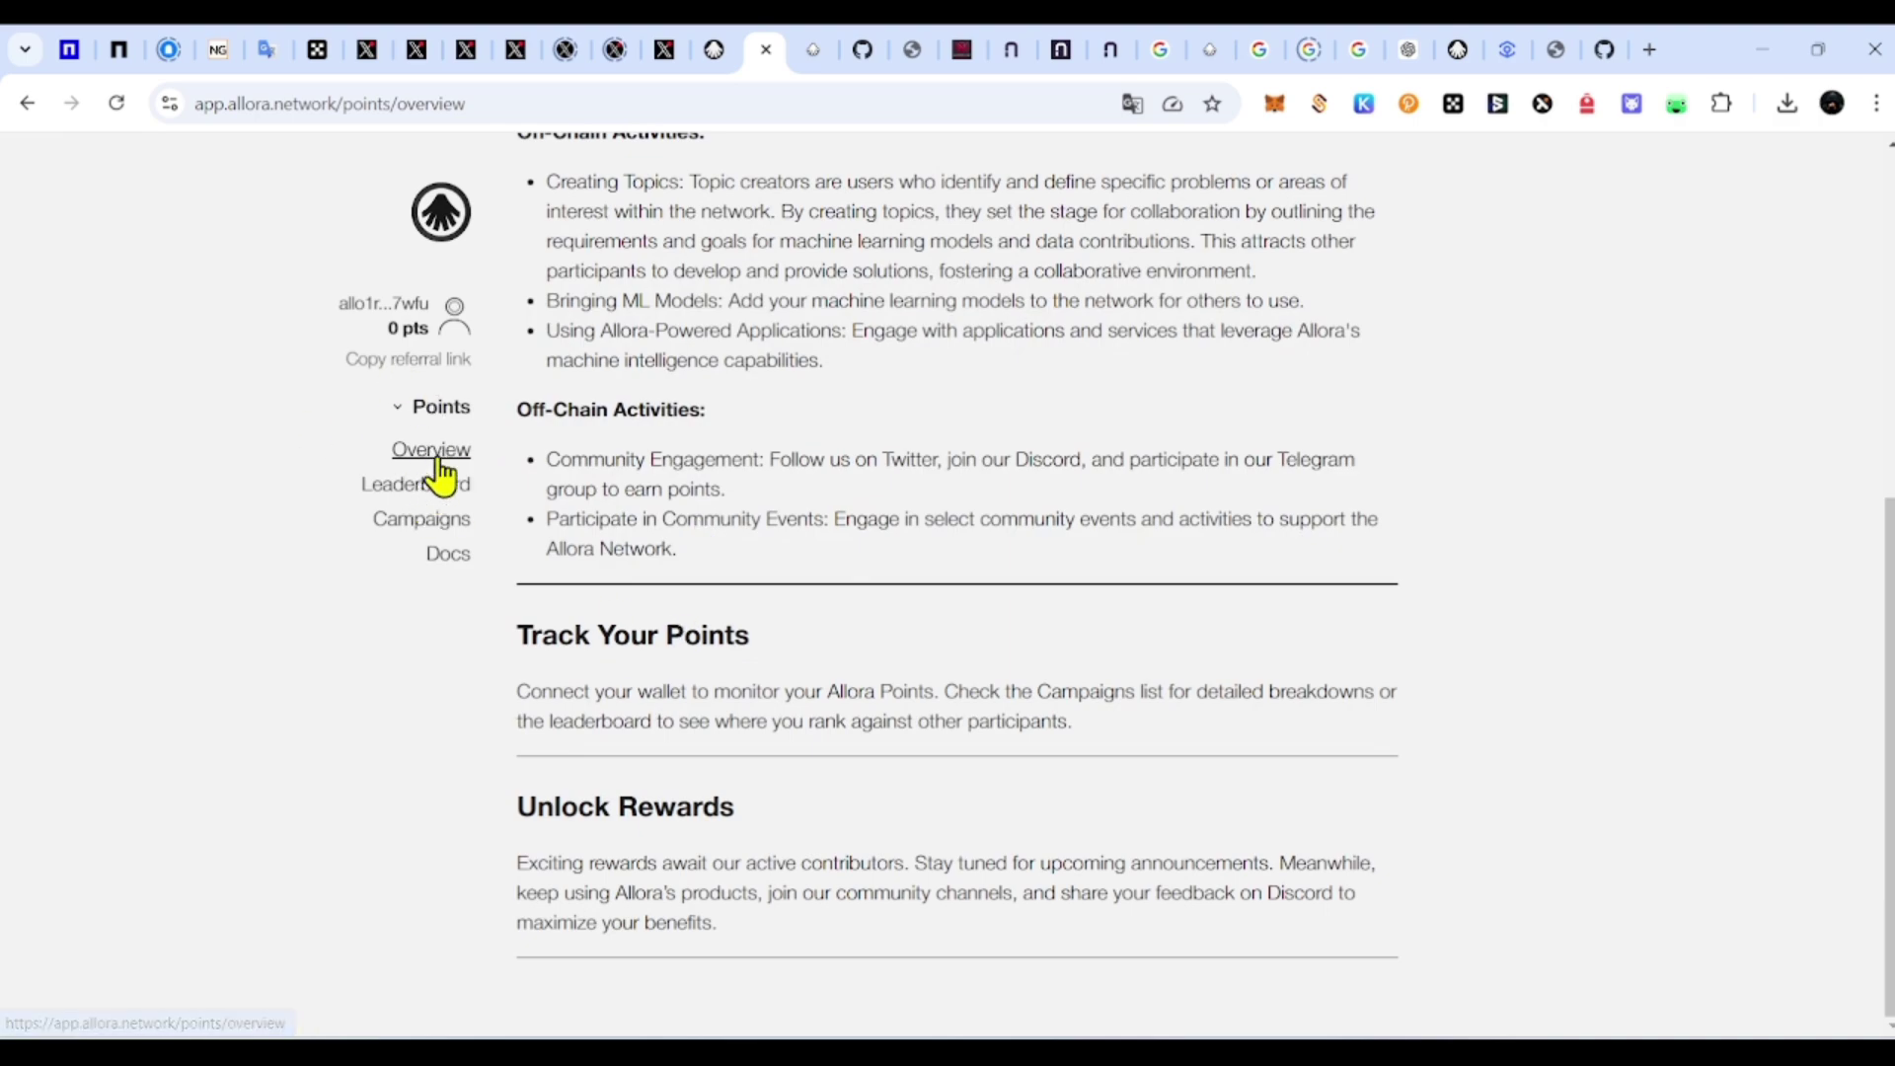
Step: Bring up the Allora points leaderboard and check the connected wallet's address, rank and points under Your stats
{"action": "left_click", "coordinate": [433, 499]}
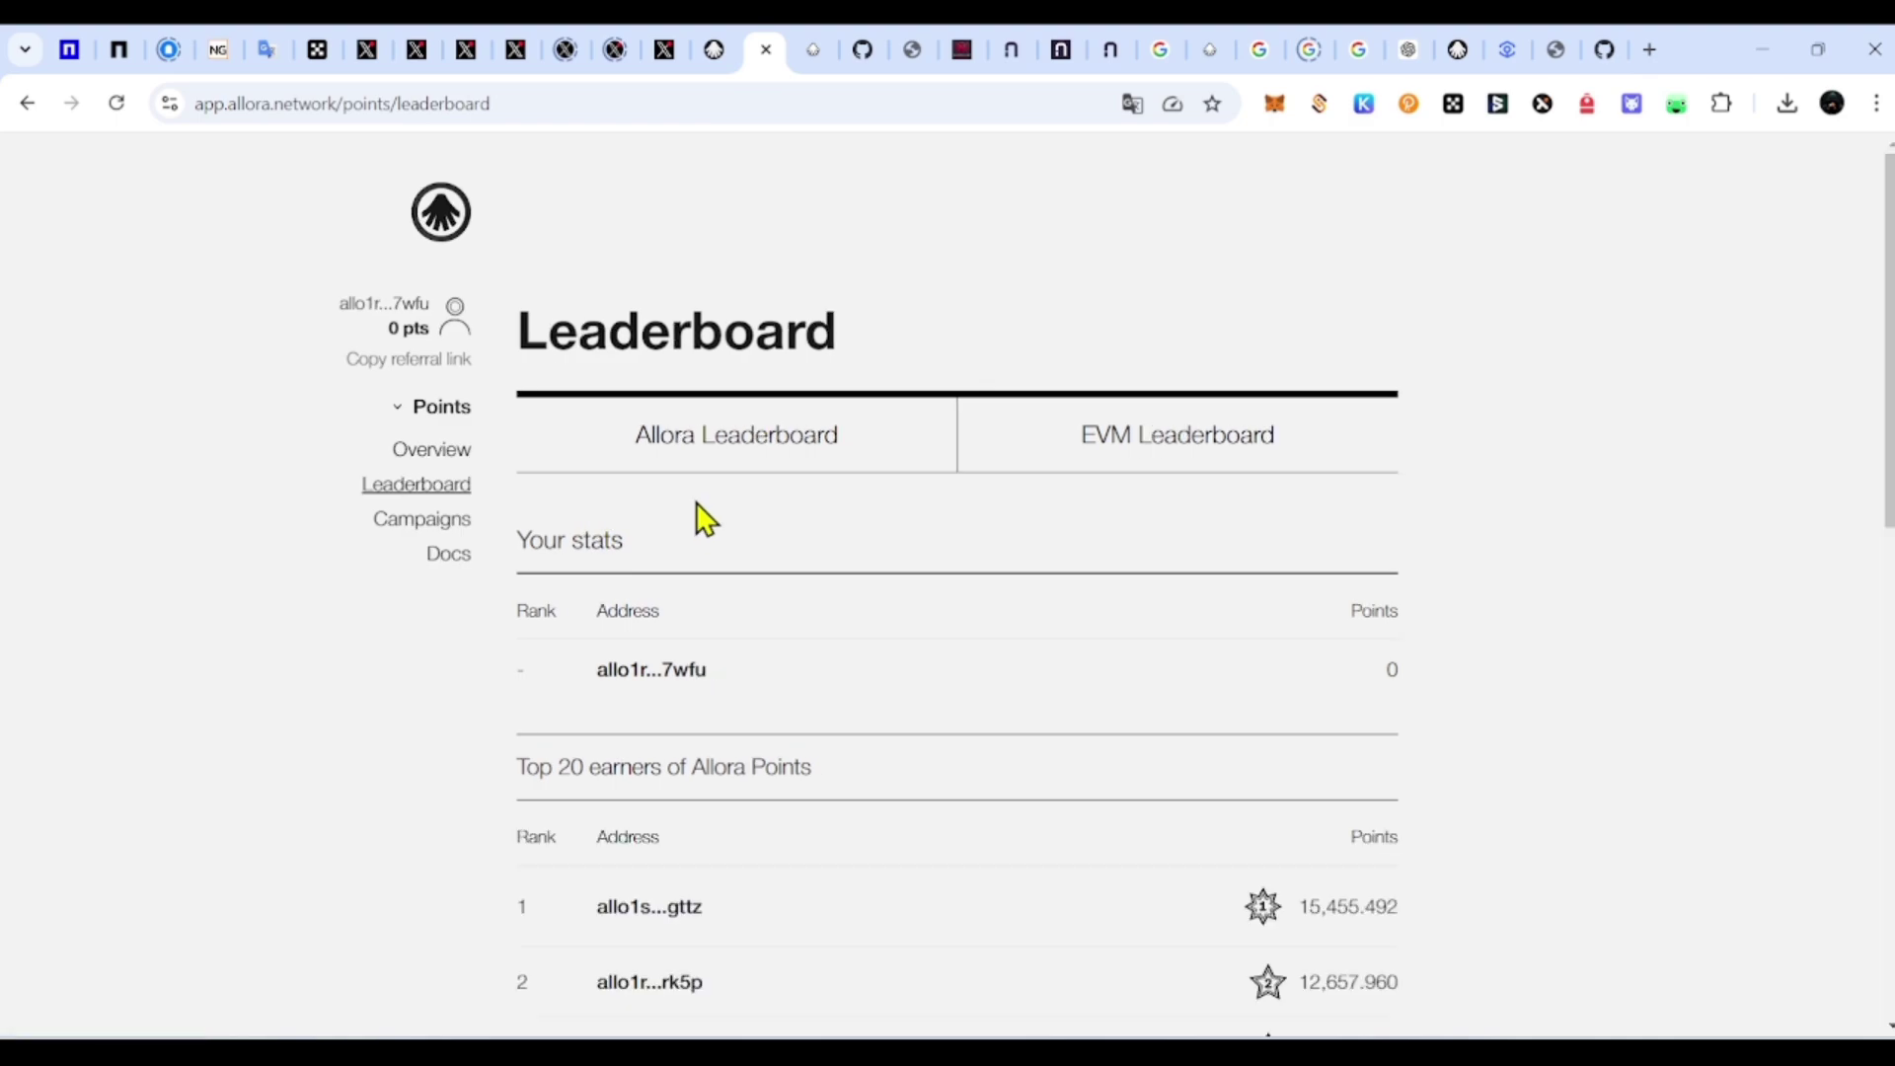
{"action": "left_click_drag", "start_coordinate": [518, 540], "coordinate": [624, 541]}
{"action": "left_click_drag", "start_coordinate": [588, 672], "coordinate": [755, 679]}
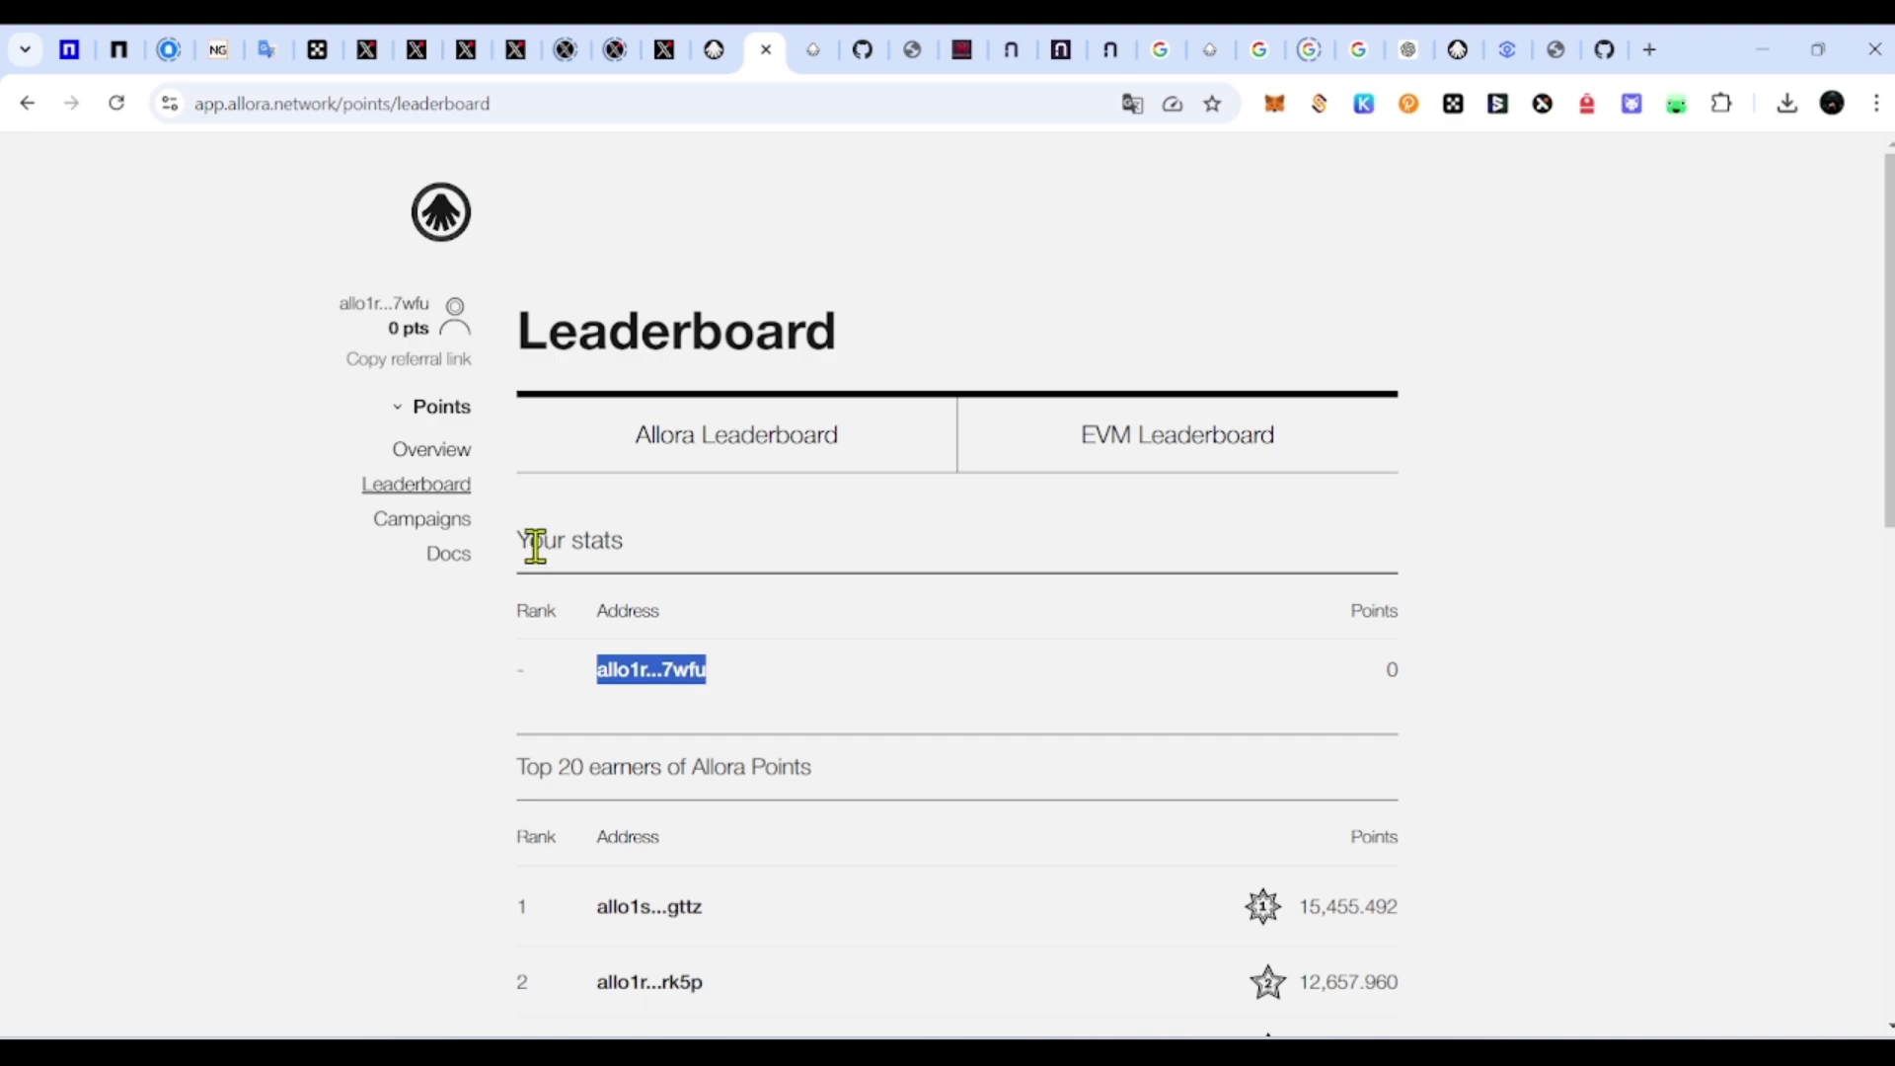
{"action": "left_click_drag", "start_coordinate": [536, 546], "coordinate": [720, 576]}
{"action": "left_click_drag", "start_coordinate": [1331, 662], "coordinate": [1414, 681]}
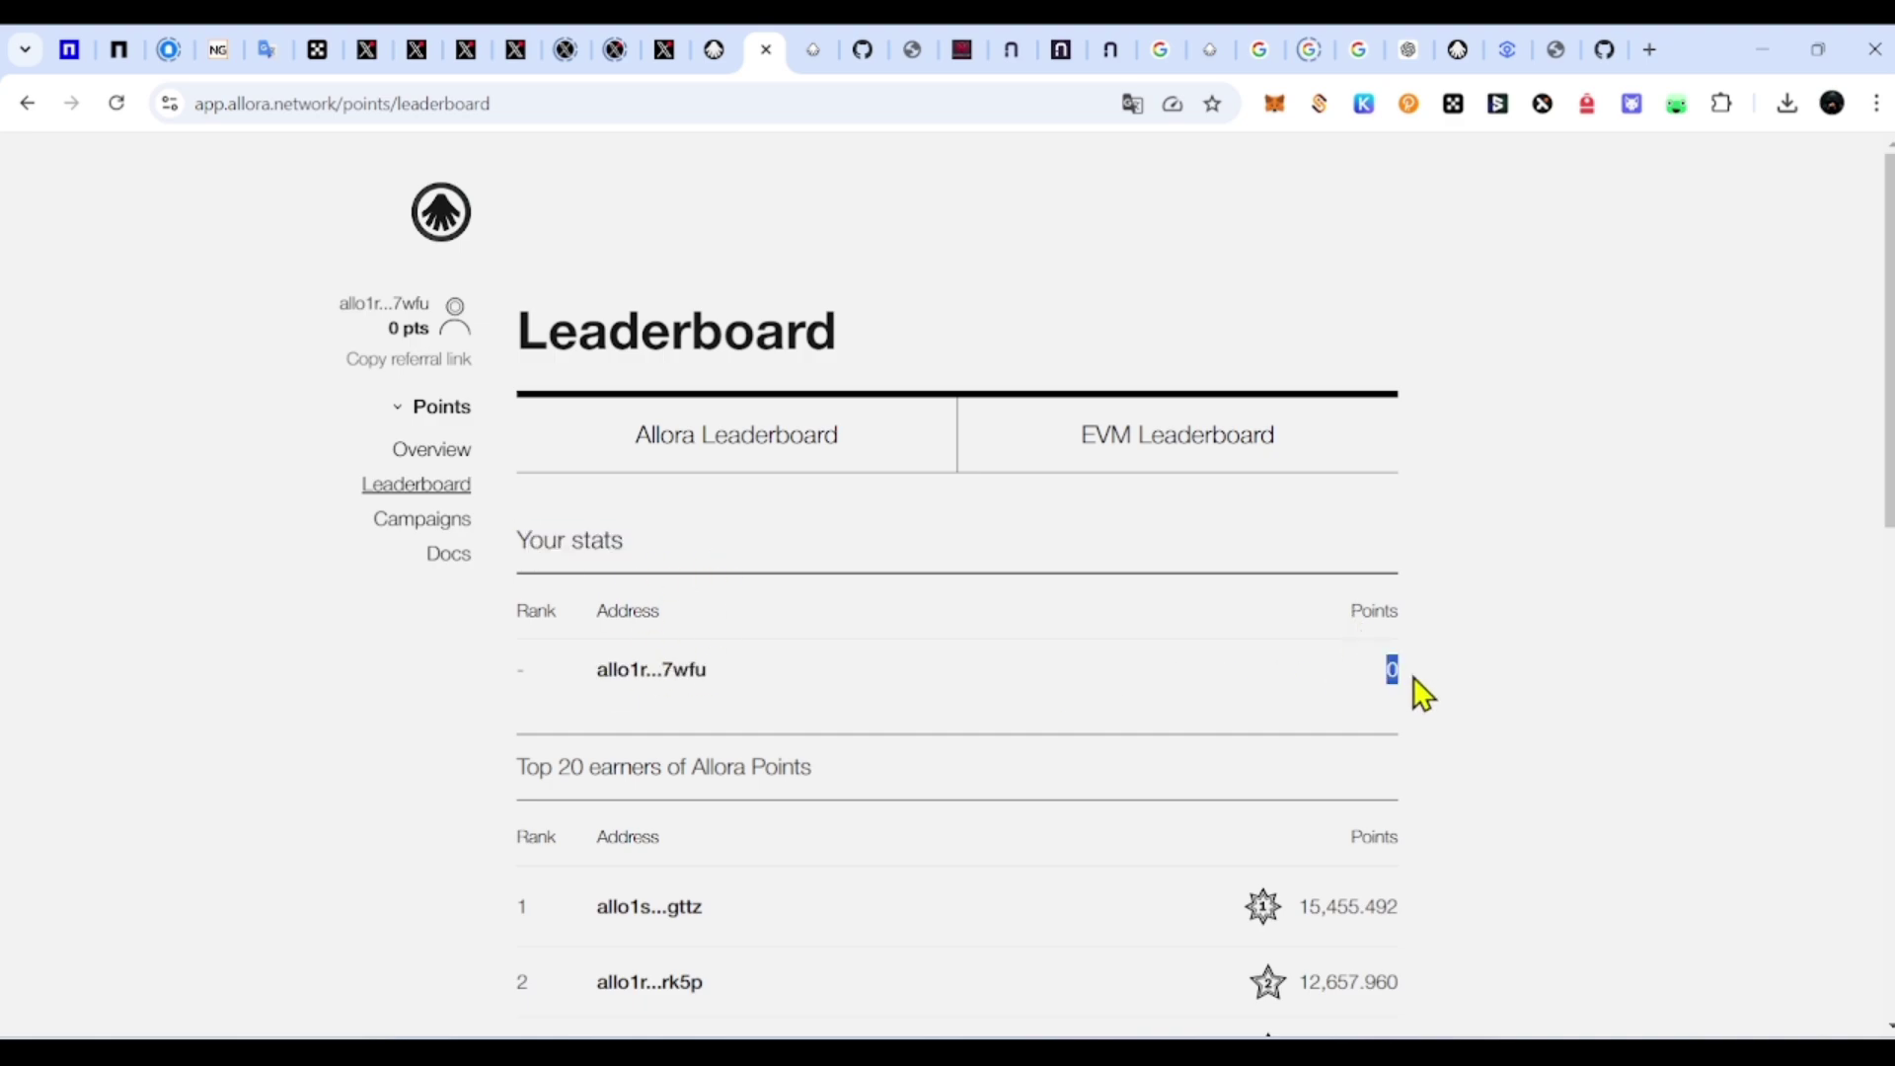
{"action": "left_click_drag", "start_coordinate": [1300, 624], "coordinate": [1459, 643]}
{"action": "double_click", "coordinate": [1387, 685]}
{"action": "left_click", "coordinate": [1413, 677]}
{"action": "left_click_drag", "start_coordinate": [1347, 614], "coordinate": [1396, 656]}
{"action": "left_click", "coordinate": [962, 640]}
{"action": "left_click", "coordinate": [1078, 612]}
Step: Switch to Termius, check both Allora sessions, close the one streaming the worker logs and minimize the terminal window
{"action": "left_click", "coordinate": [964, 938]}
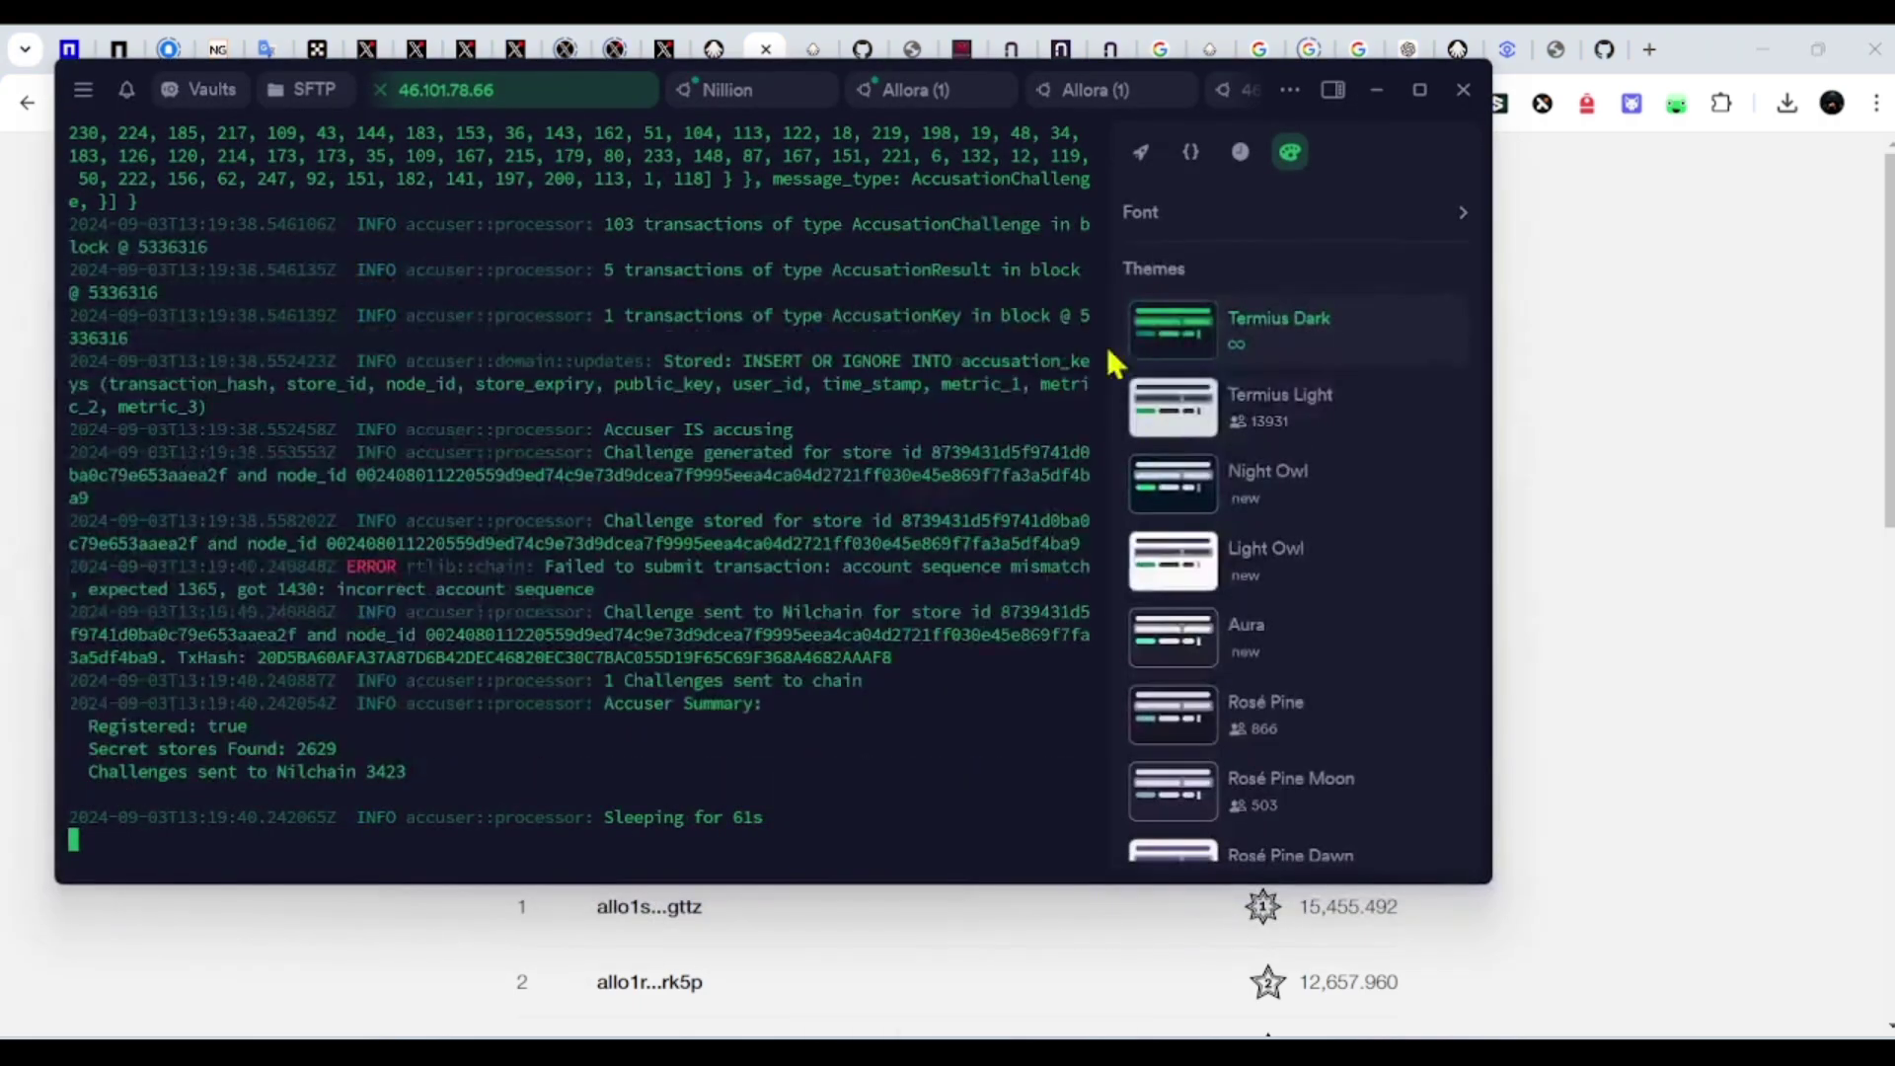
{"action": "left_click", "coordinate": [1091, 91]}
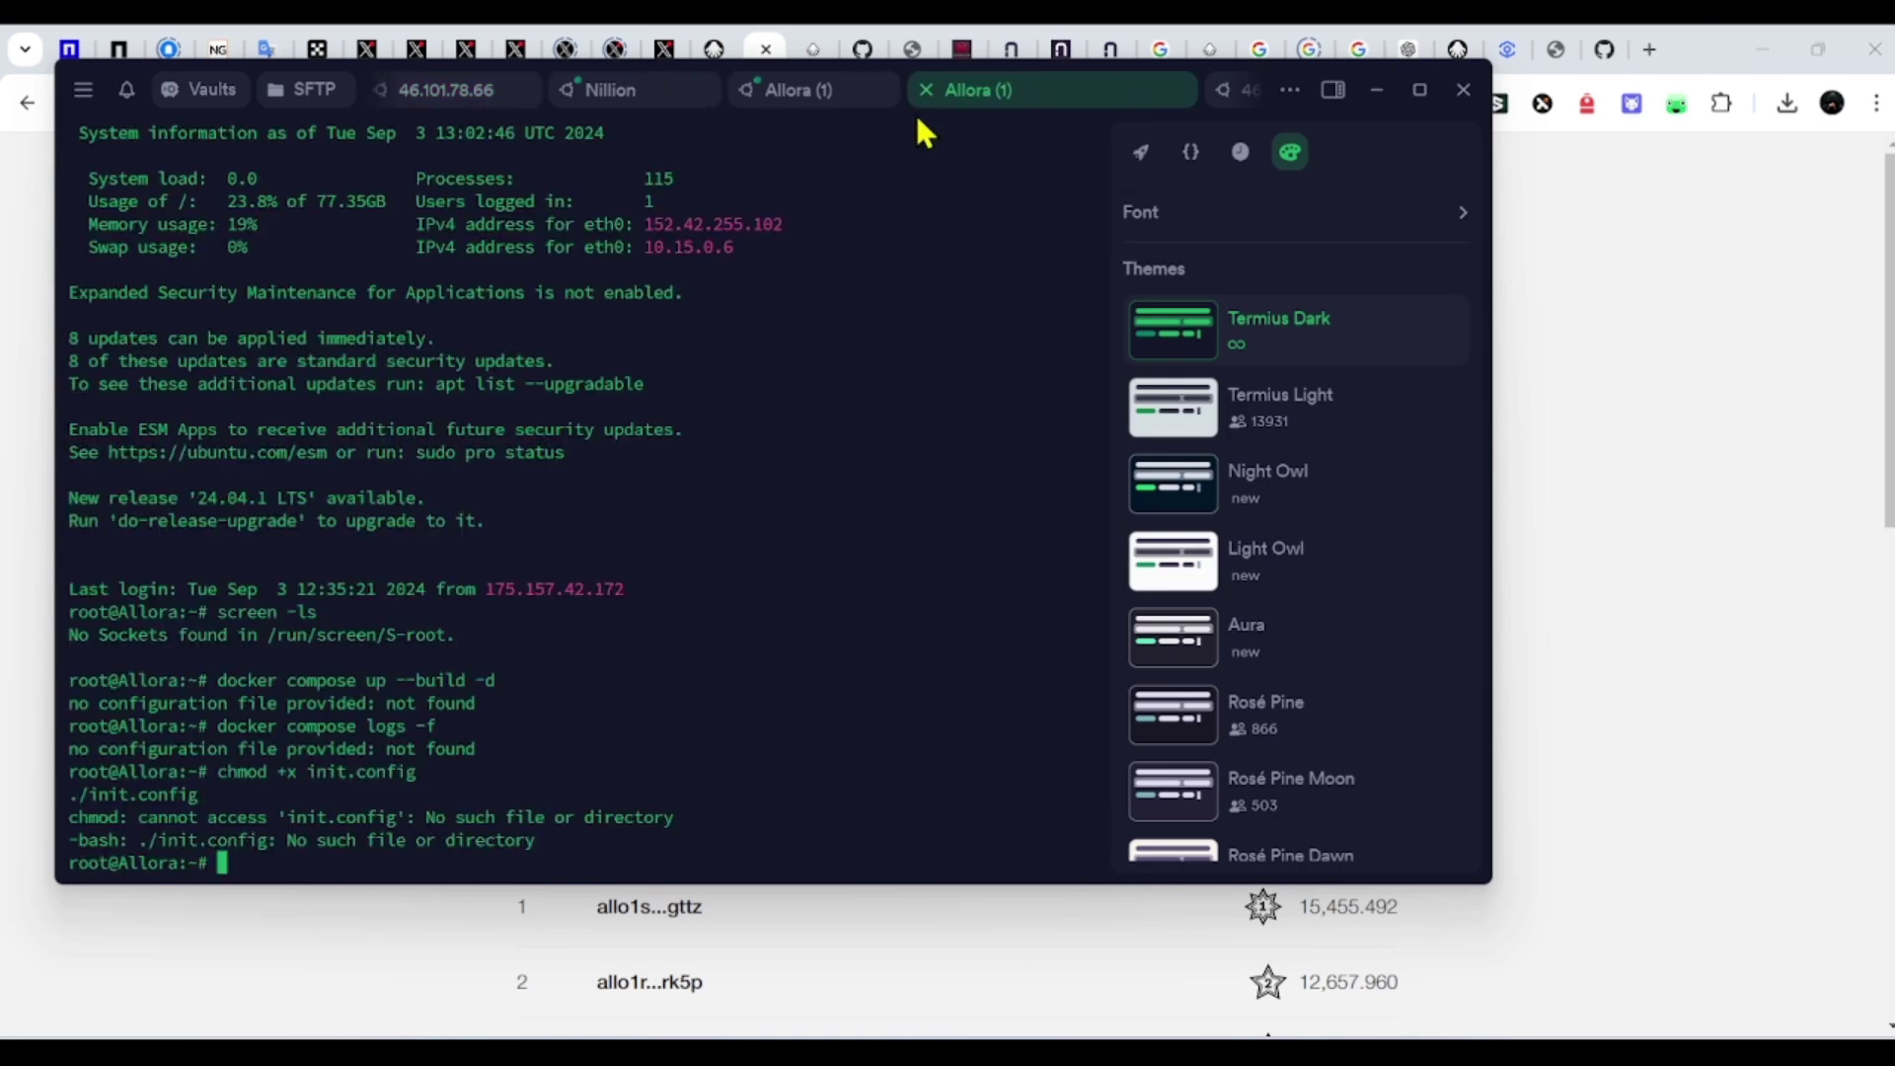
{"action": "left_click", "coordinate": [849, 91]}
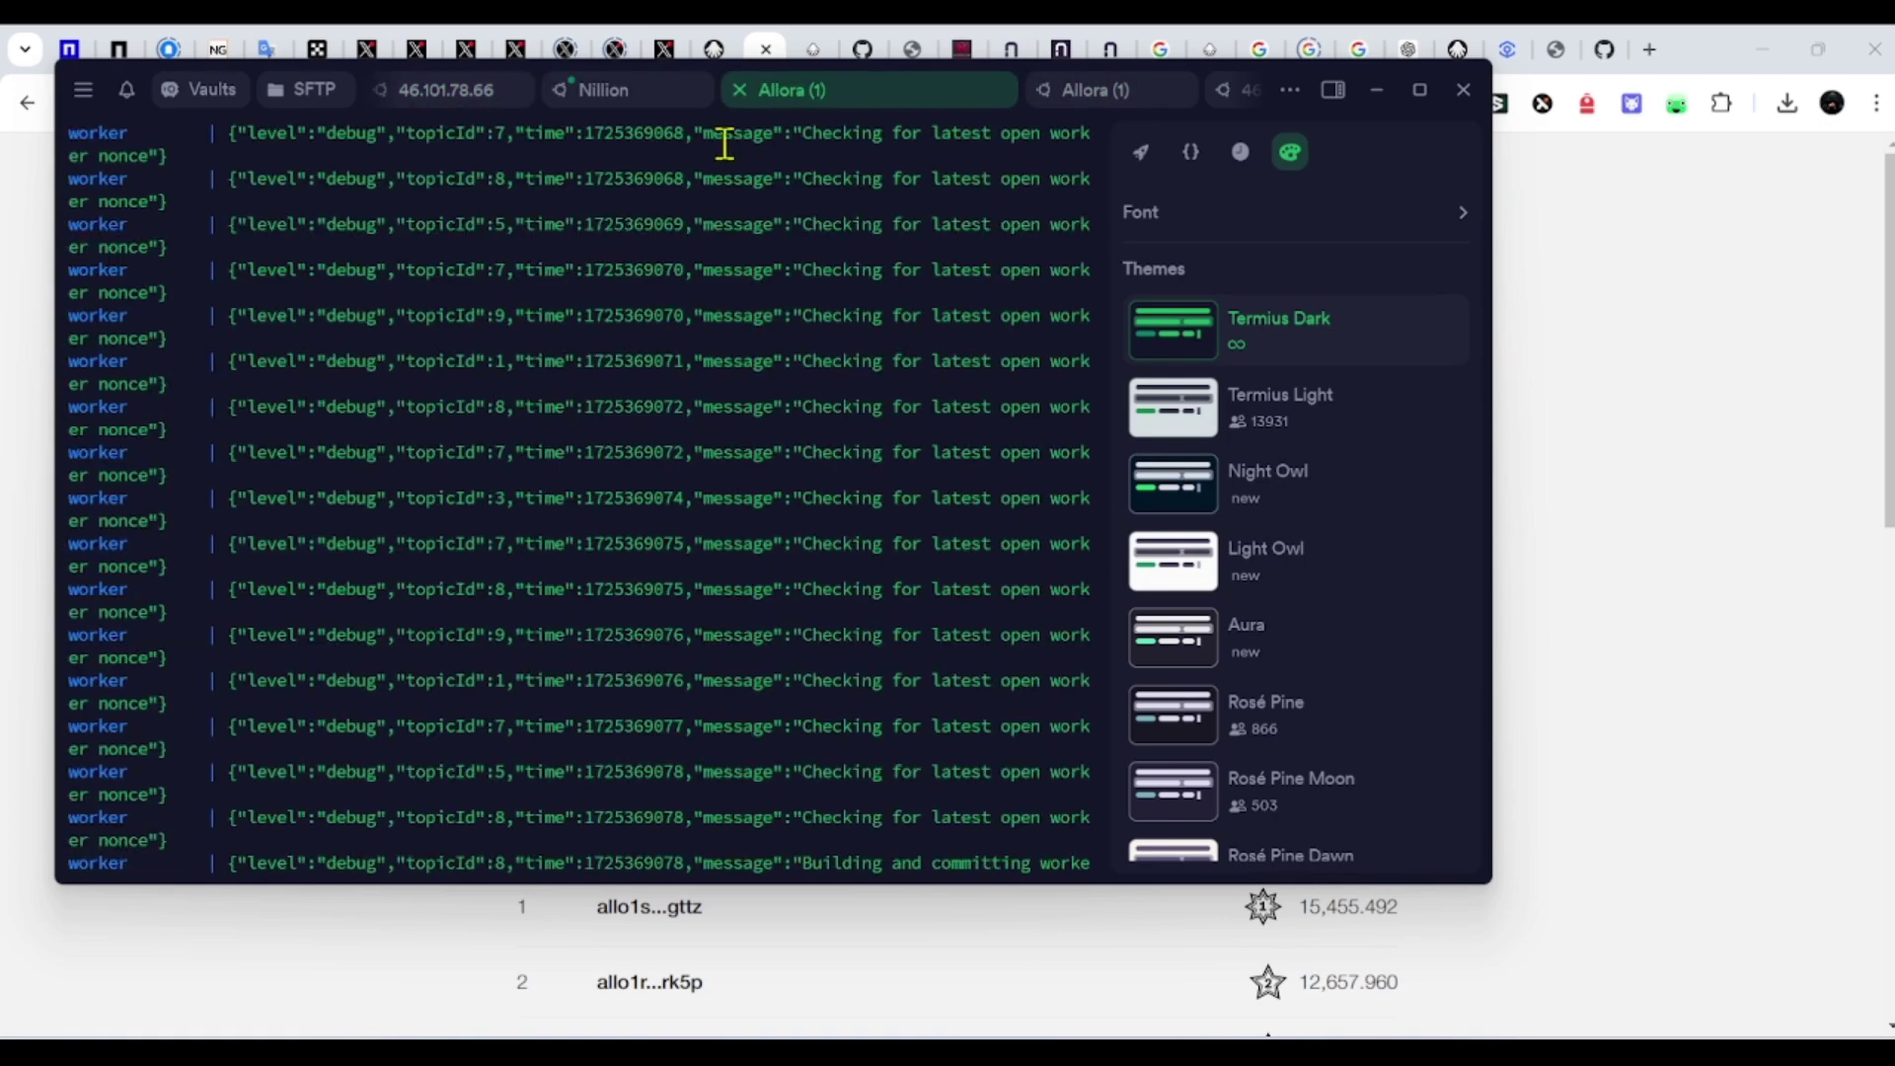
{"action": "left_click", "coordinate": [738, 89]}
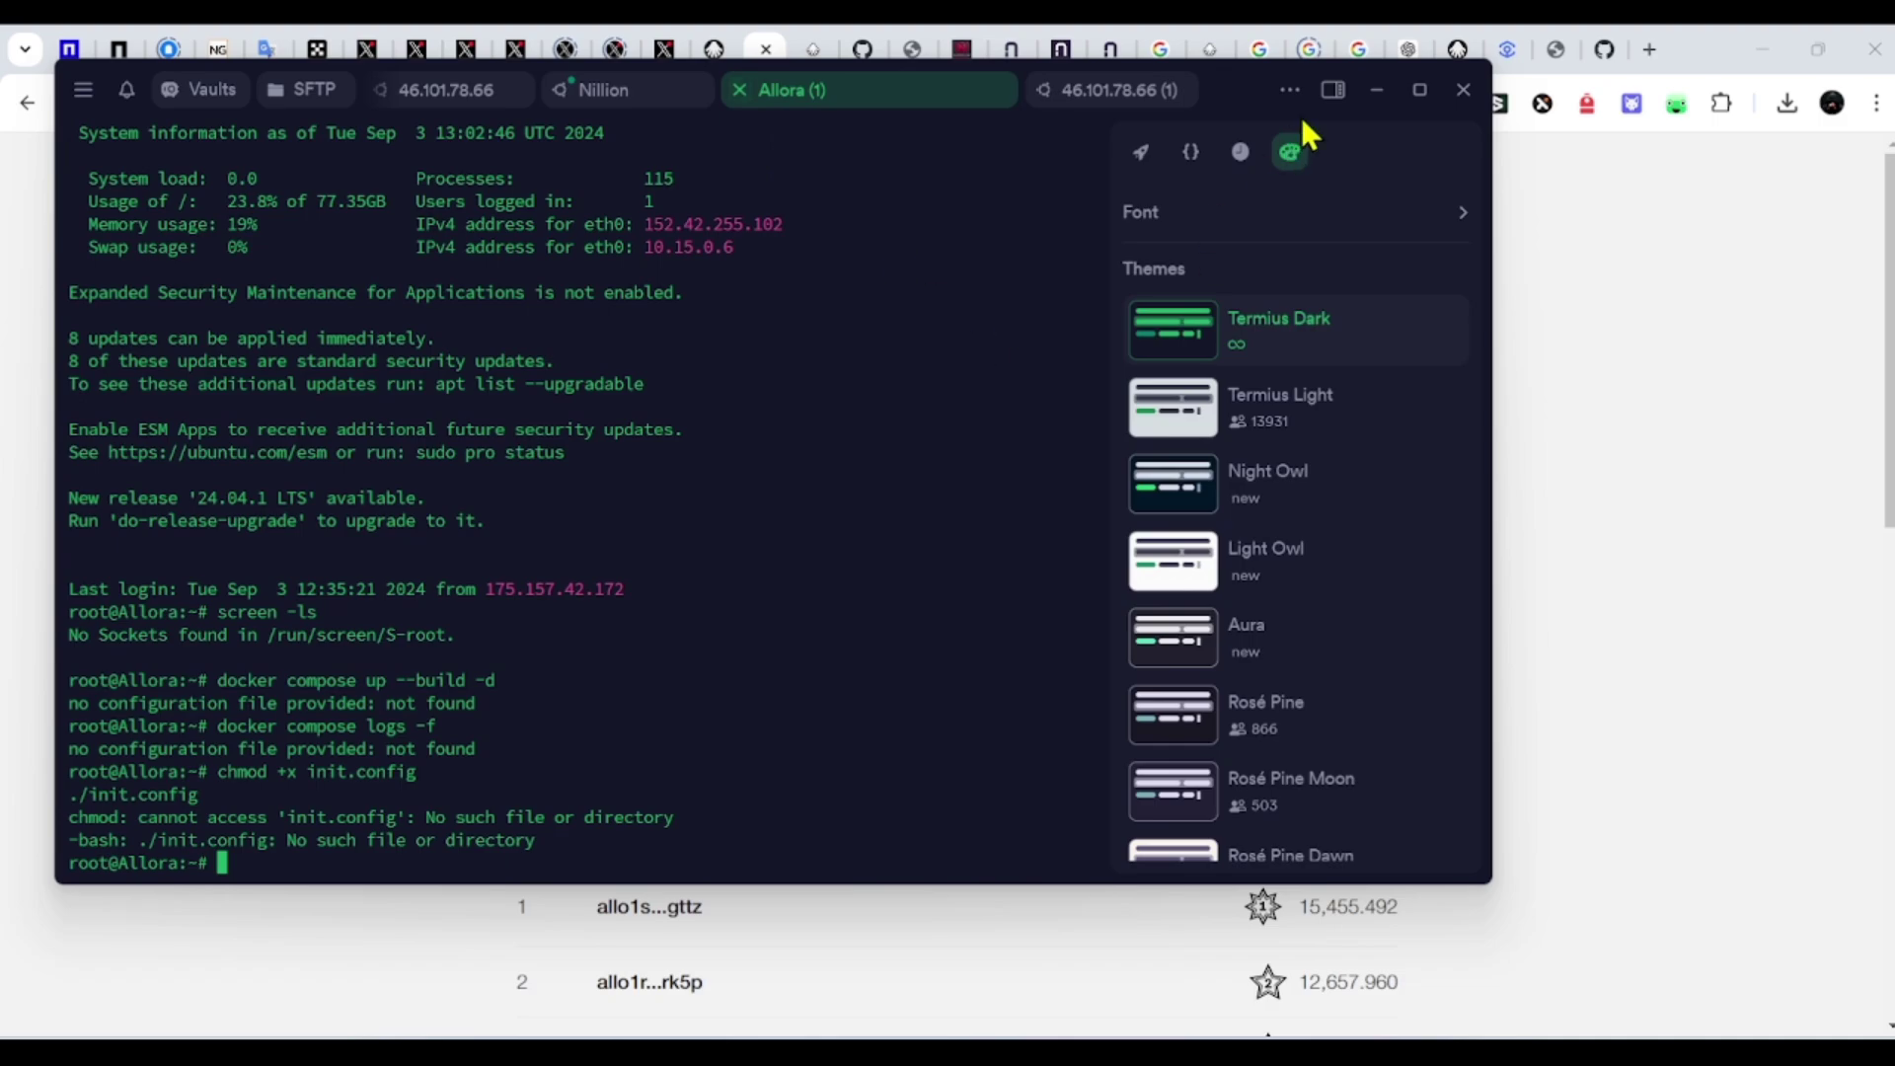
{"action": "left_click", "coordinate": [1376, 91]}
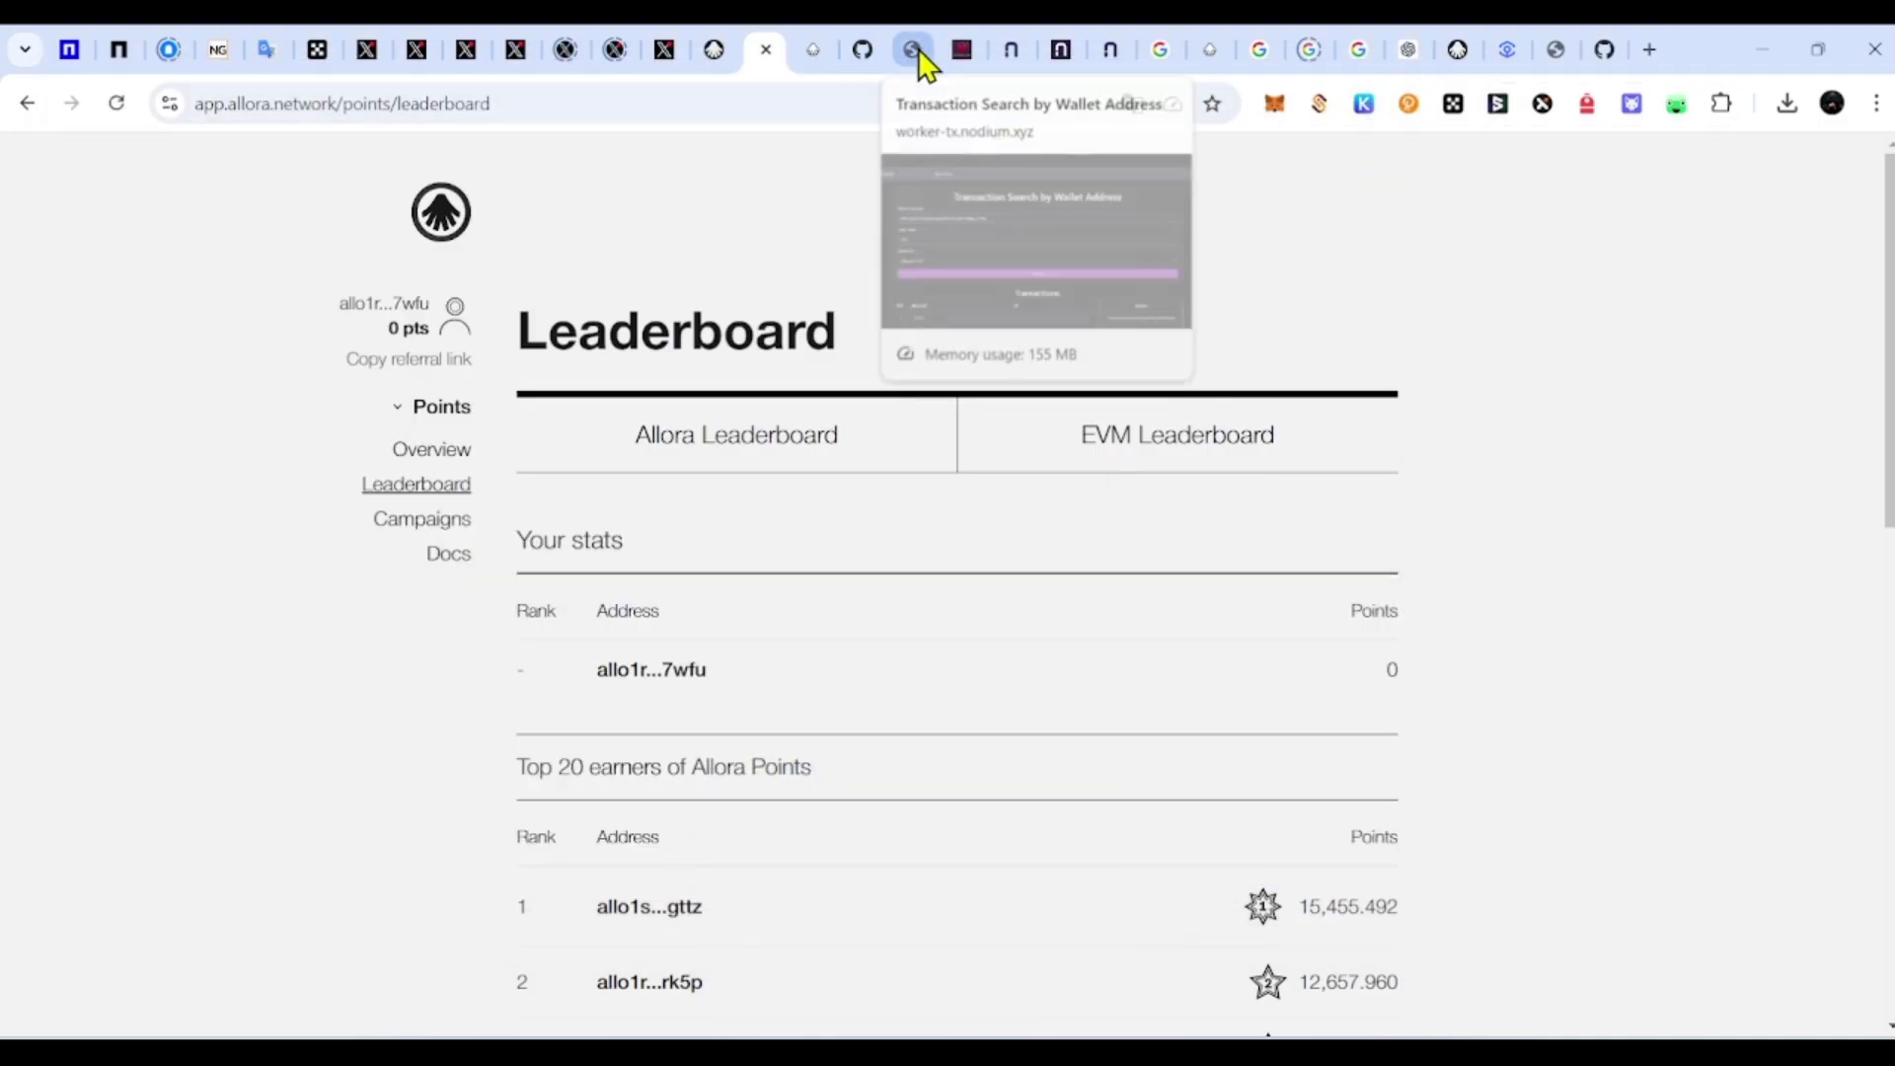
Step: Return to the Transaction Search by Wallet Address page and rerun the wallet's search with 100 entries, newest first
{"action": "left_click", "coordinate": [914, 49]}
{"action": "scroll", "coordinate": [1104, 642], "scroll_direction": "down", "scroll_amount": 12}
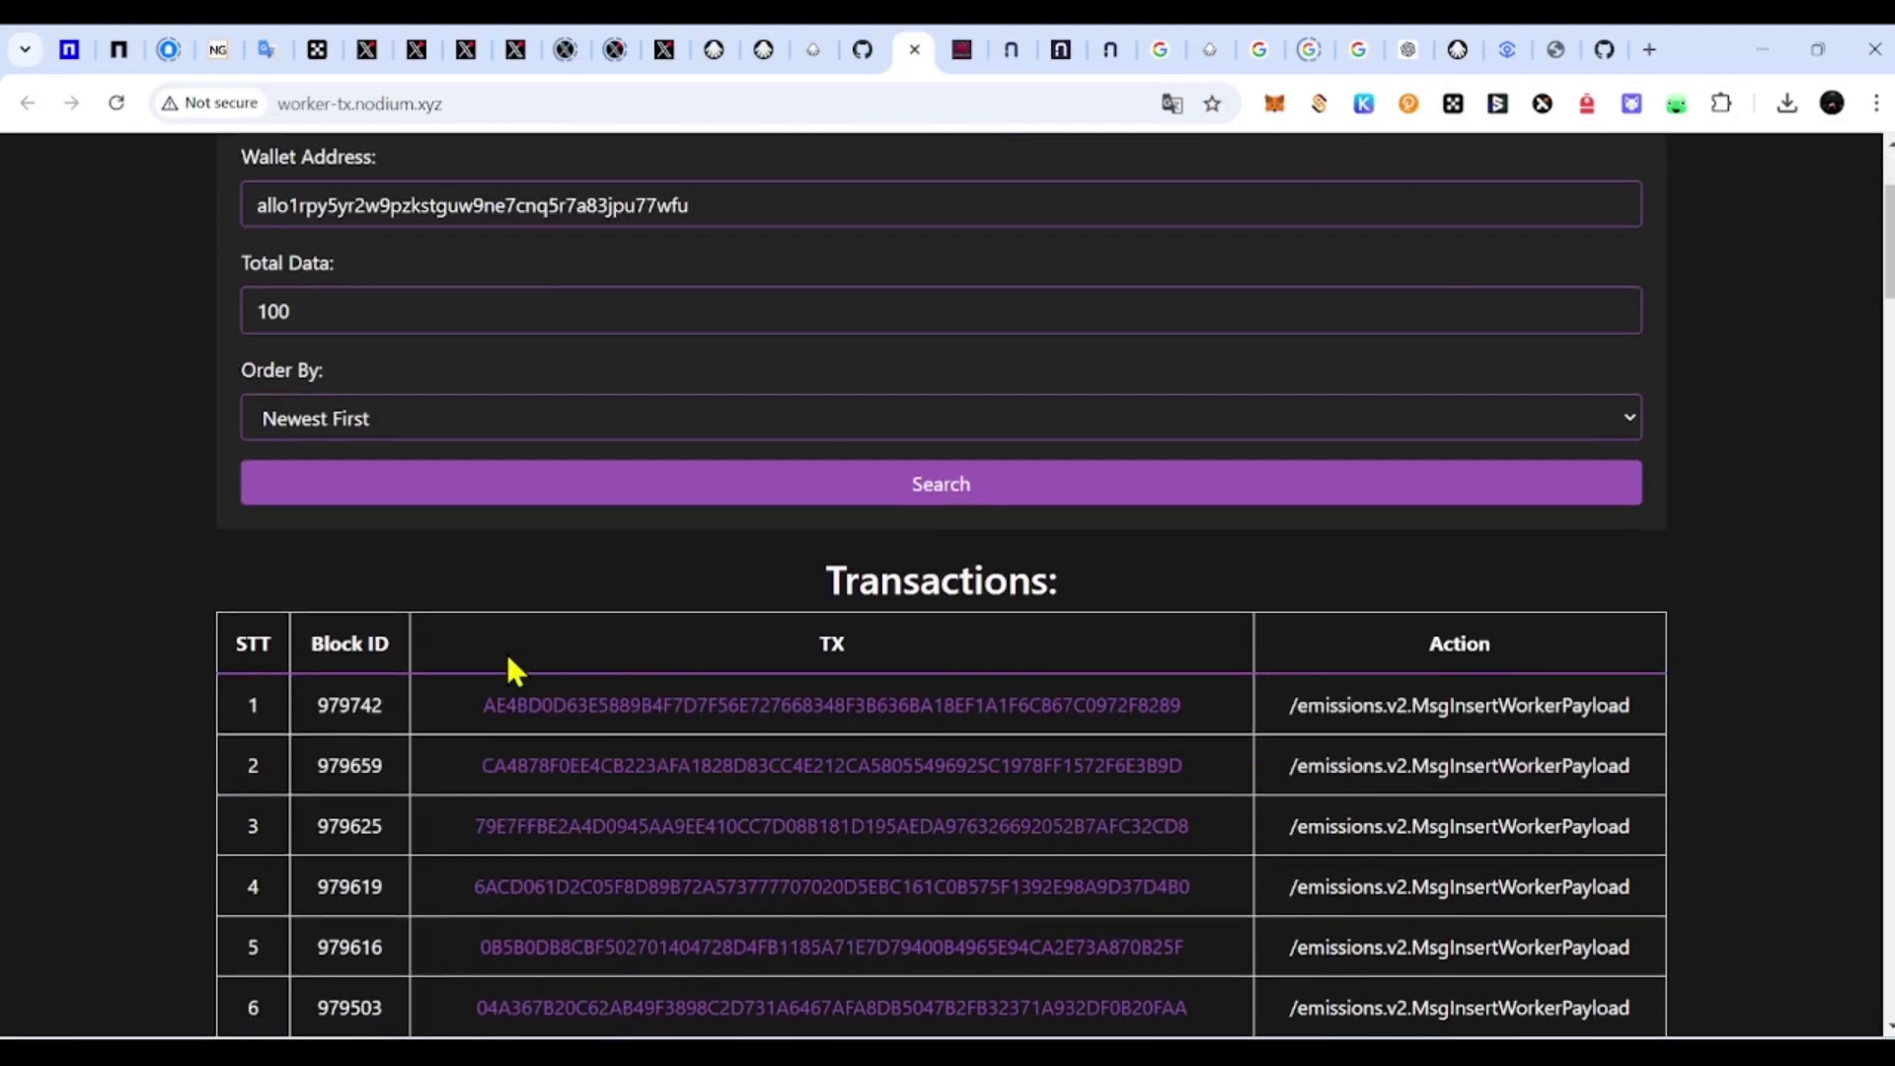
{"action": "scroll", "coordinate": [887, 591], "scroll_direction": "up", "scroll_amount": 12}
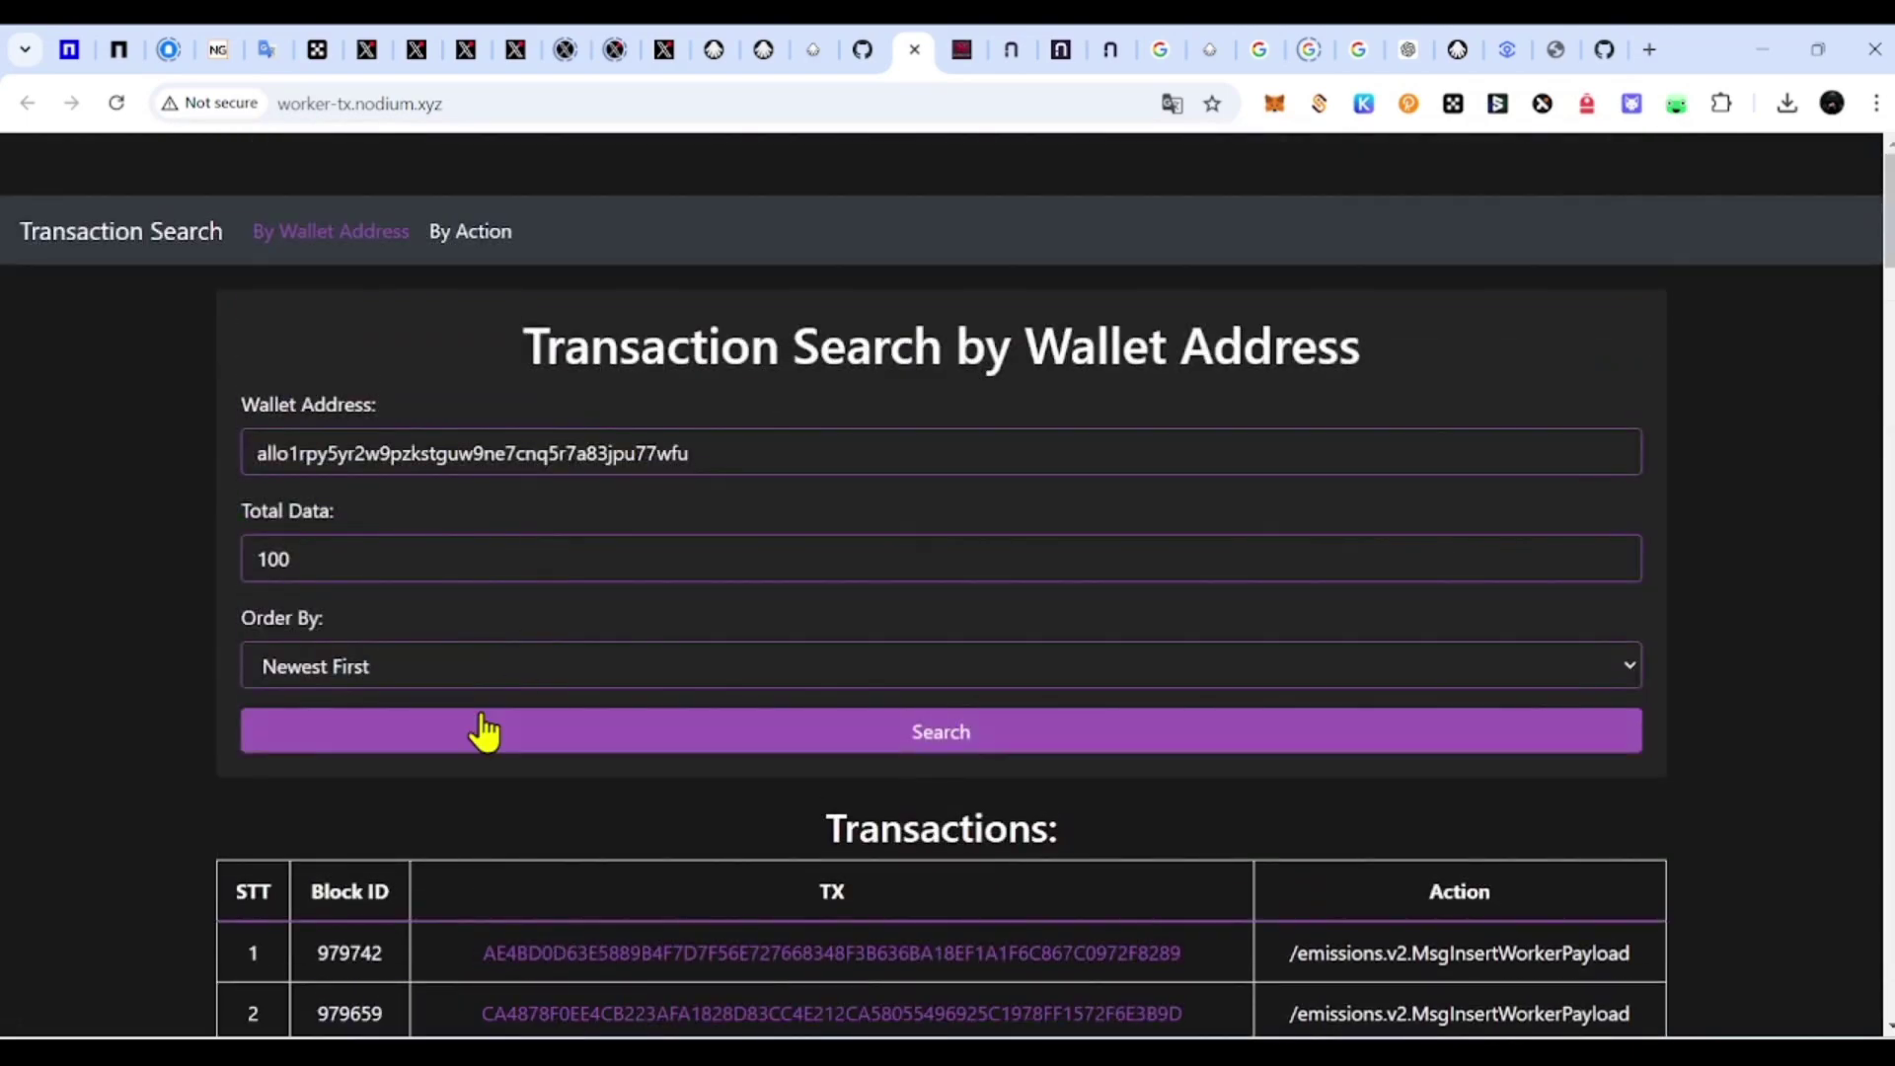
{"action": "left_click", "coordinate": [523, 731]}
Step: Check the block ID of the newest transaction and review the list down to its last row
{"action": "scroll", "coordinate": [683, 785], "scroll_direction": "down", "scroll_amount": 4}
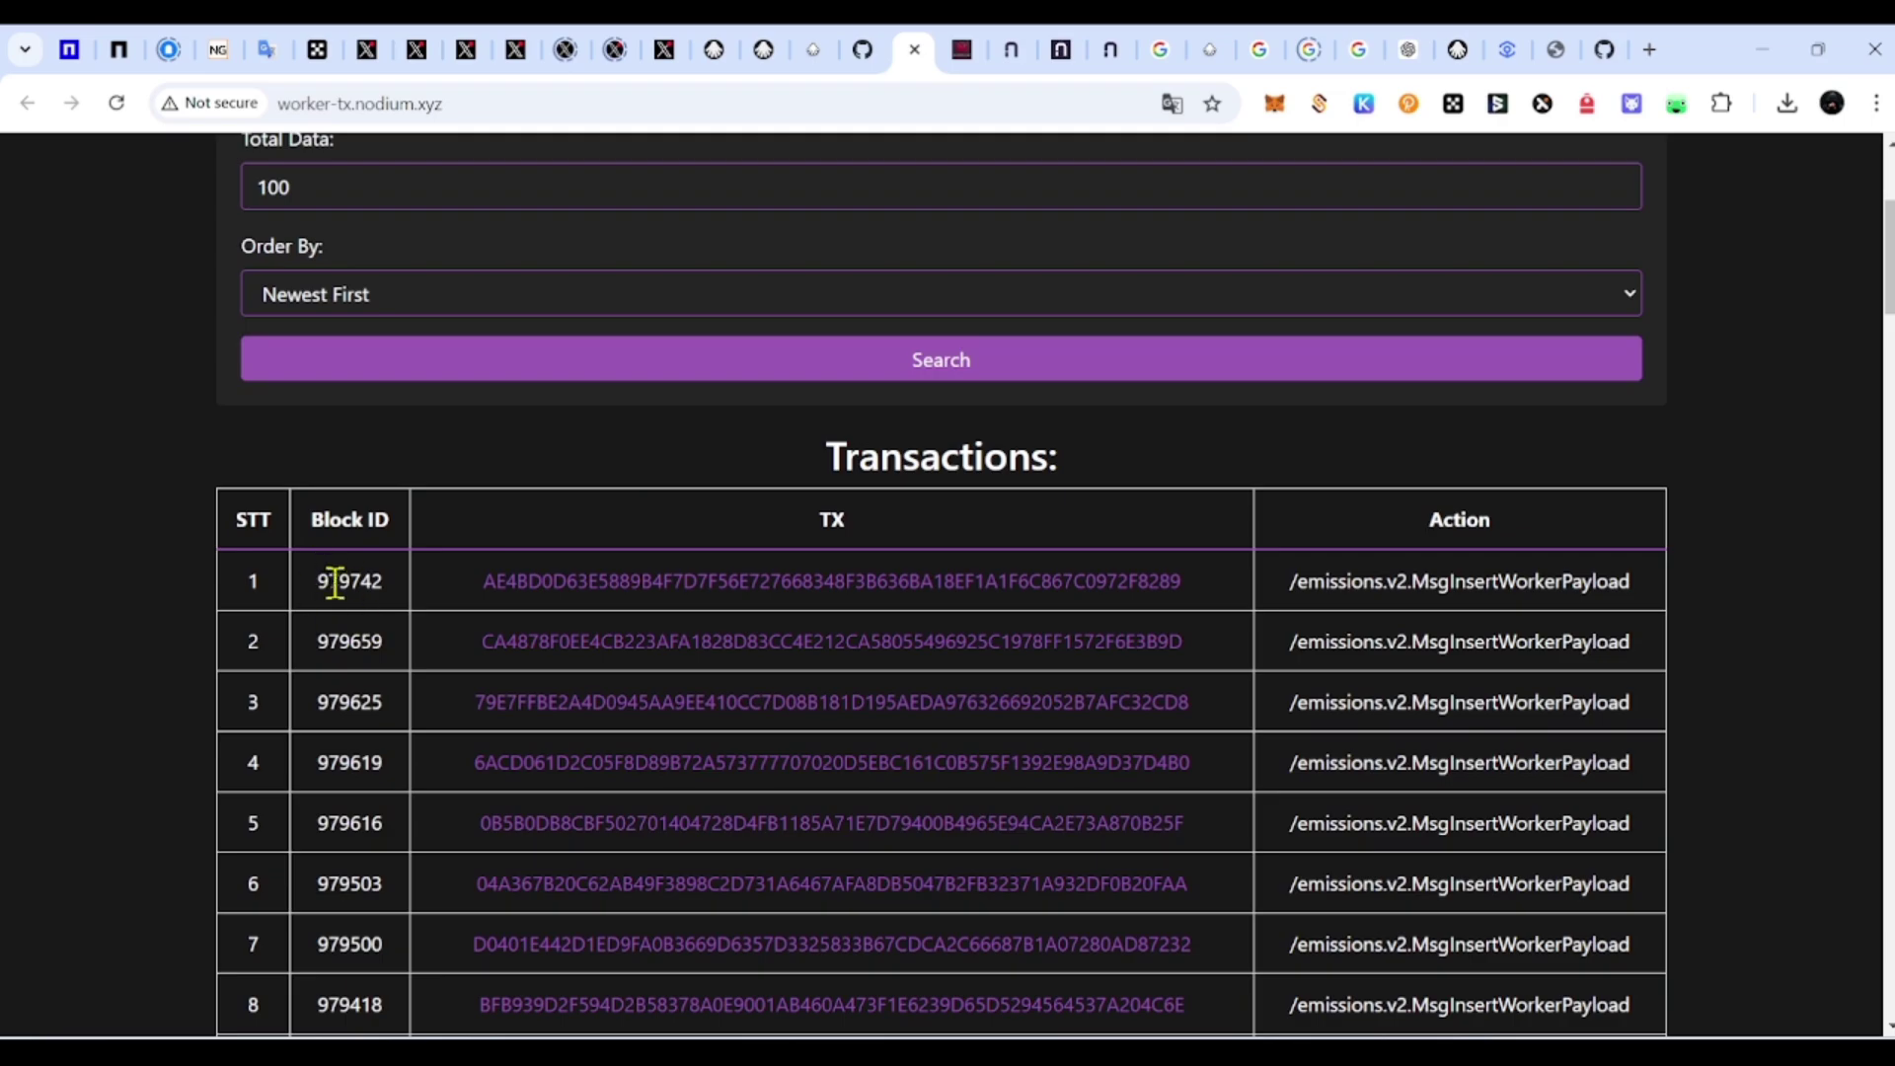
{"action": "double_click", "coordinate": [336, 580]}
{"action": "left_click", "coordinate": [390, 584]}
{"action": "left_click_drag", "start_coordinate": [1889, 296], "coordinate": [1890, 959]}
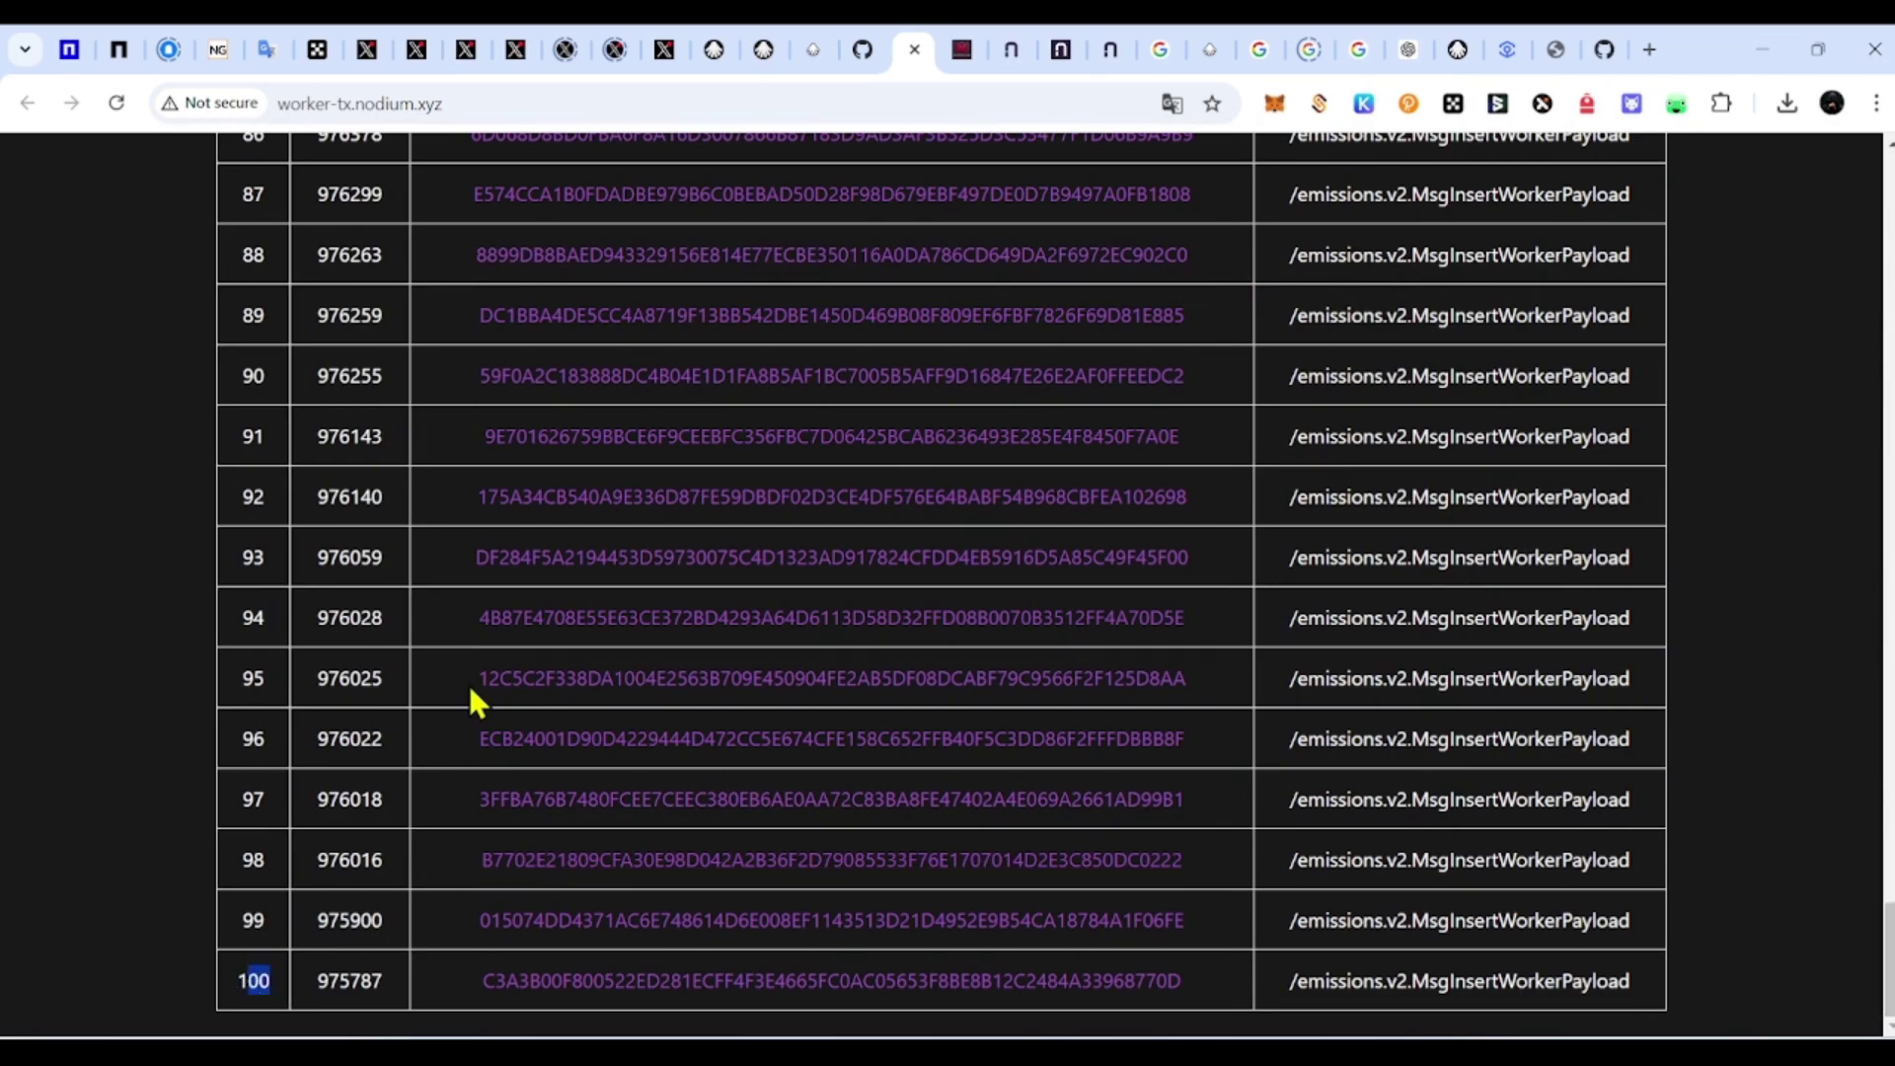
Step: Set Total Data to 500 and search the wallet's transactions again
{"action": "left_click_drag", "start_coordinate": [1890, 957], "coordinate": [1889, 198]}
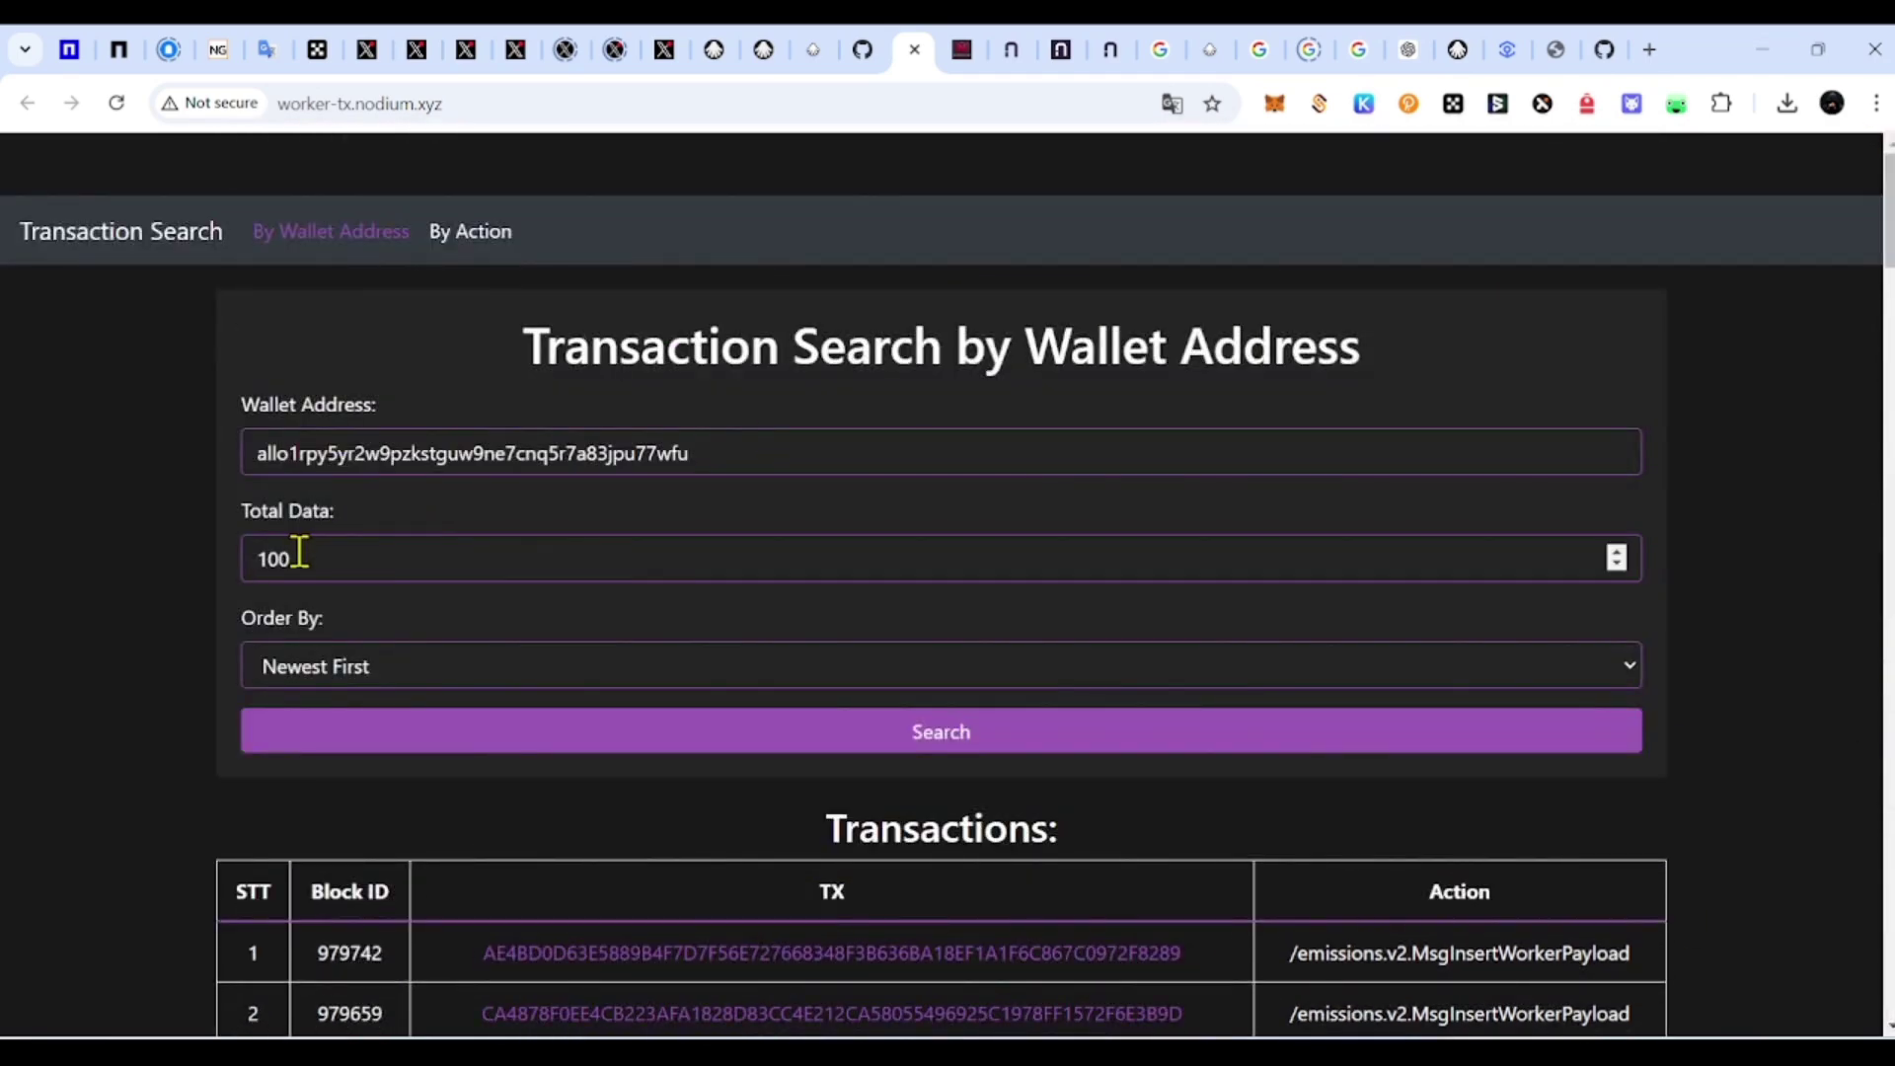
{"action": "double_click", "coordinate": [254, 555]}
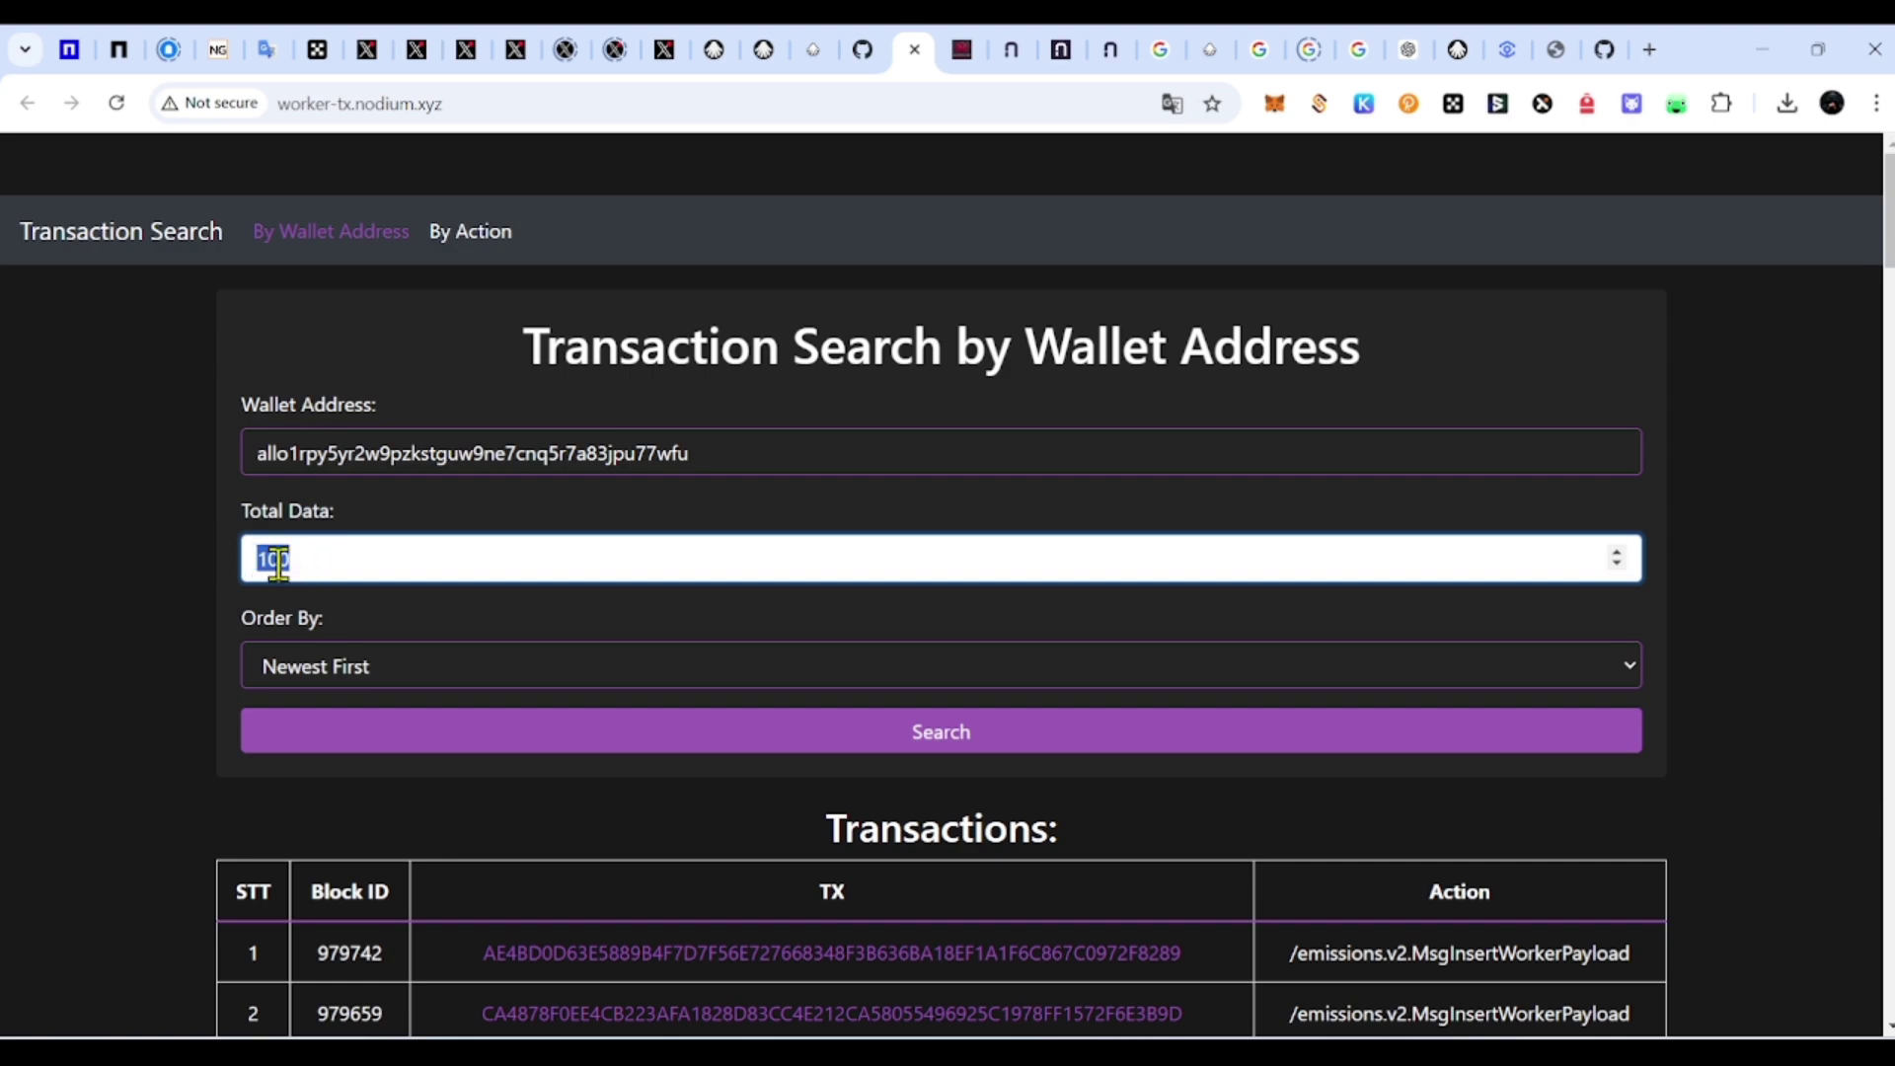
{"action": "type", "text": "500"}
{"action": "left_click", "coordinate": [851, 743]}
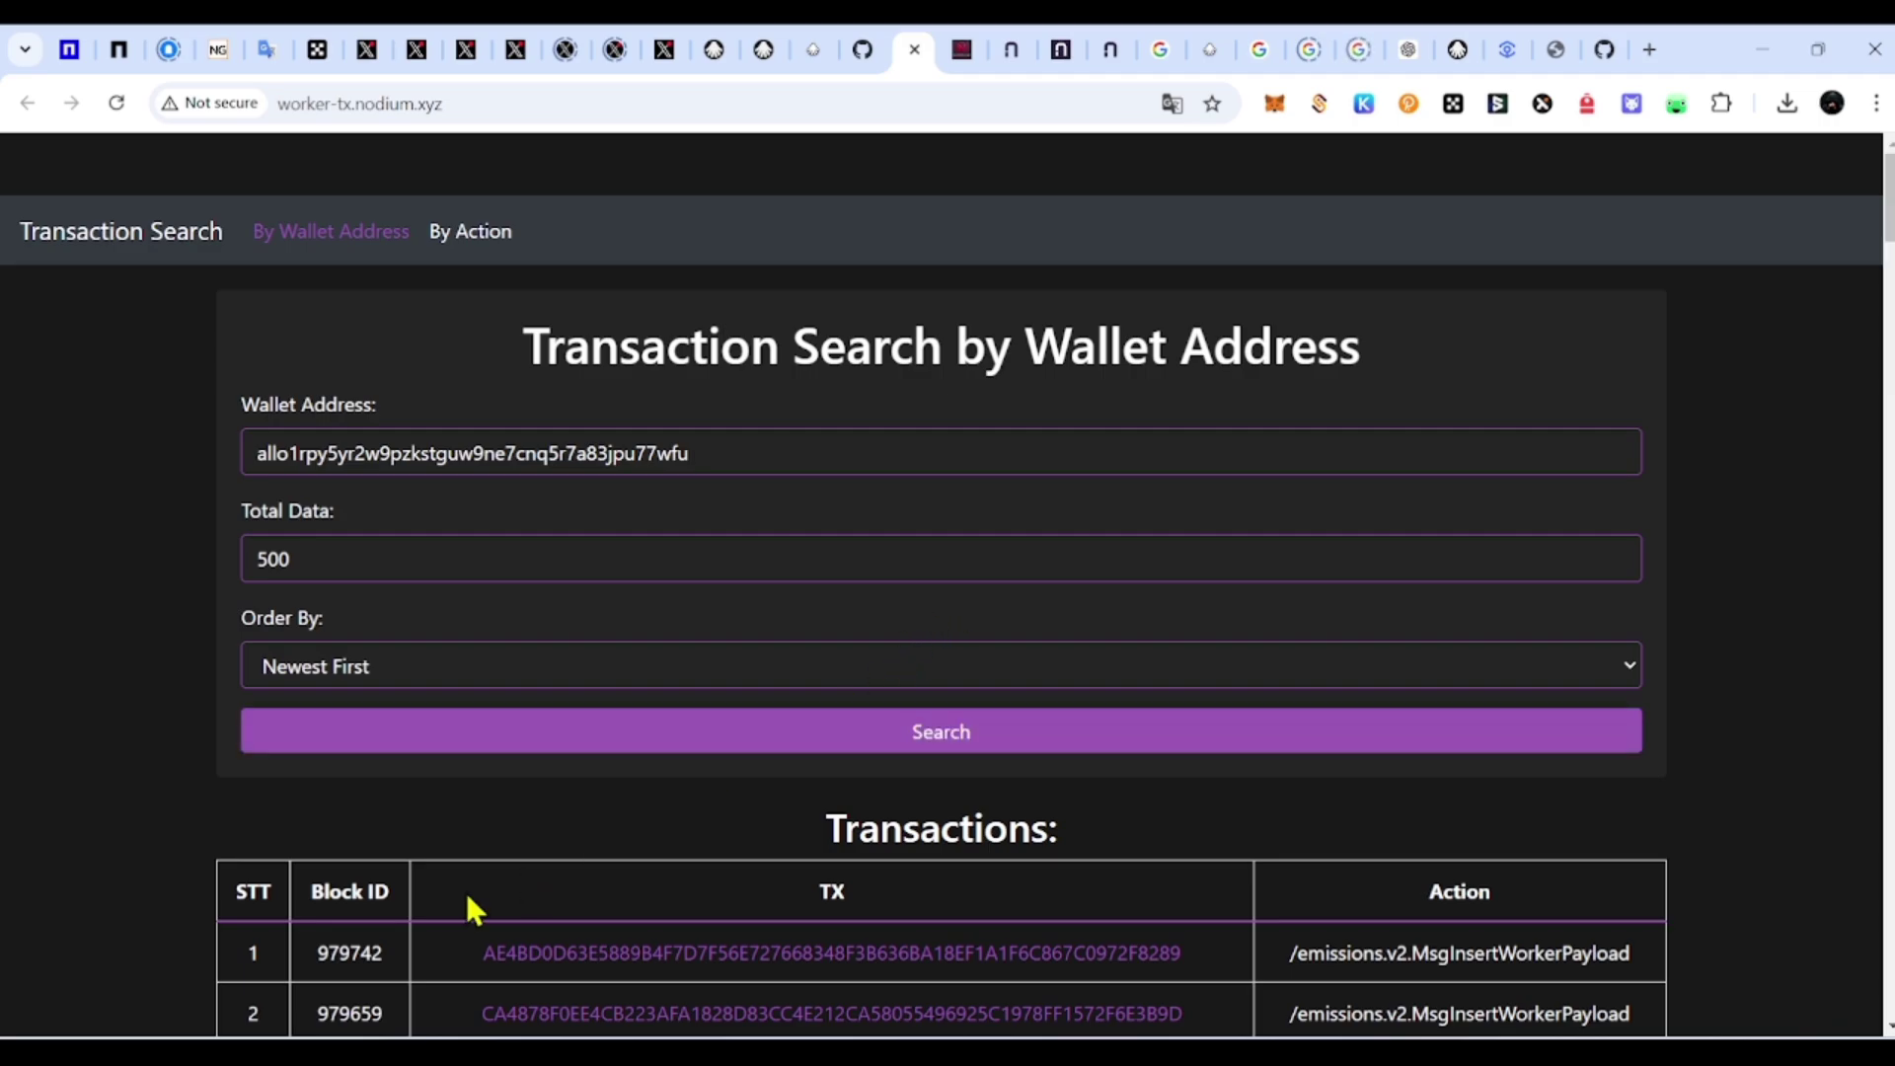
Step: Review the extended transaction list down to the oldest MsgRegister entry and highlight that entry's block ID
{"action": "scroll", "coordinate": [465, 891], "scroll_direction": "down", "scroll_amount": 6}
{"action": "left_click_drag", "start_coordinate": [1887, 291], "coordinate": [1887, 990]}
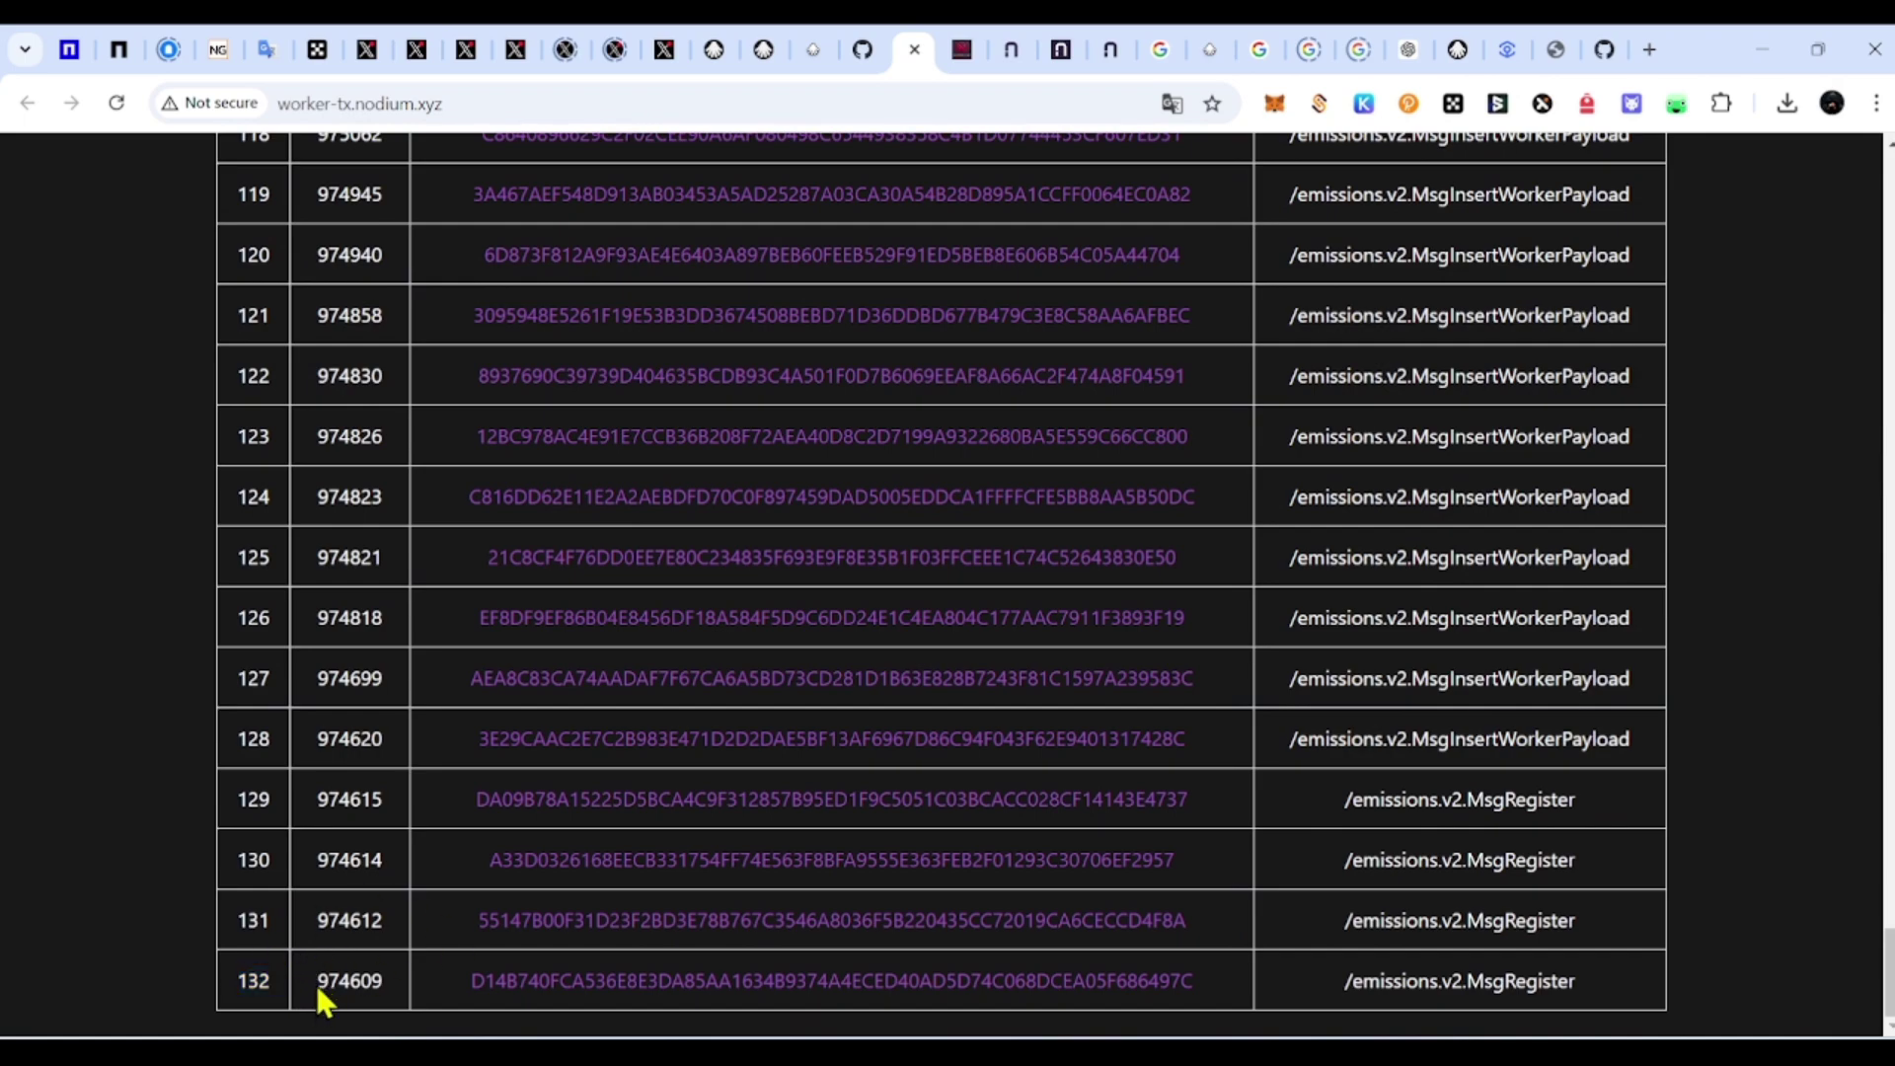
{"action": "left_click_drag", "start_coordinate": [318, 983], "coordinate": [385, 981]}
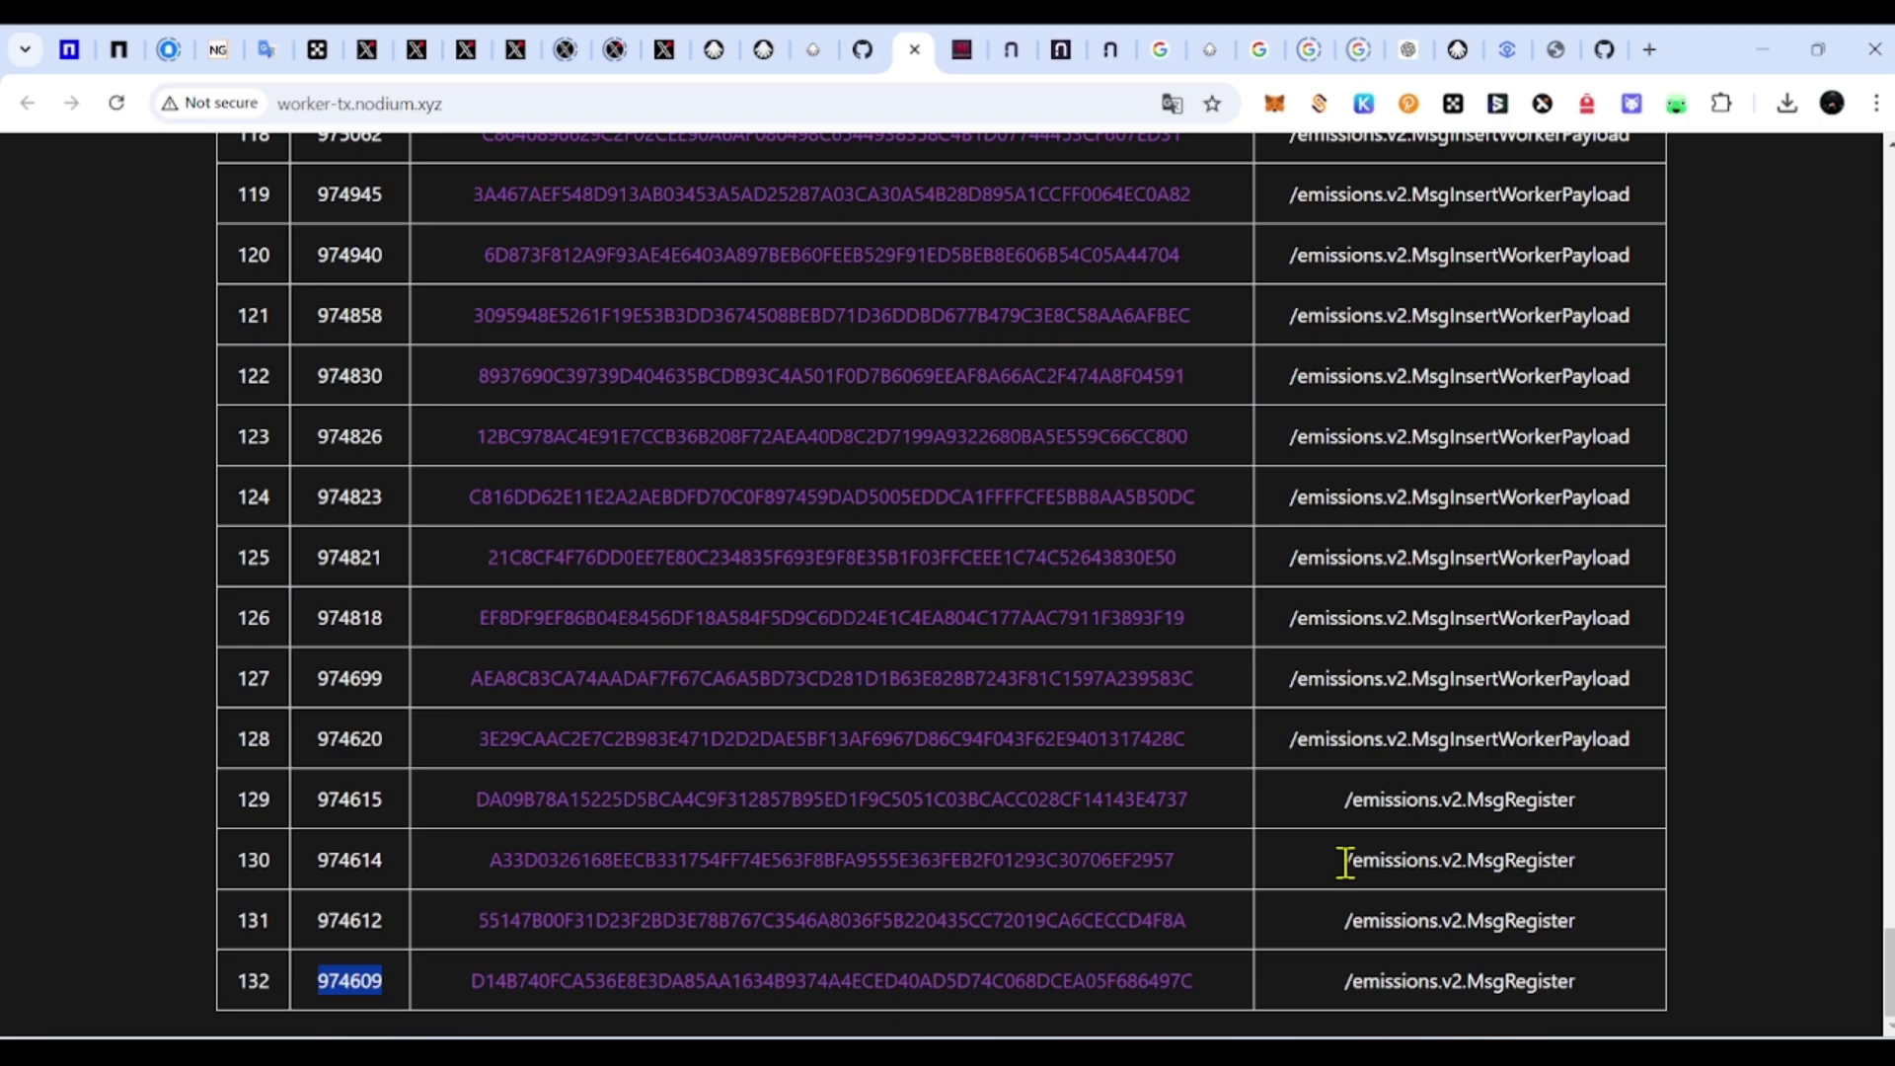
{"action": "left_click", "coordinate": [367, 869]}
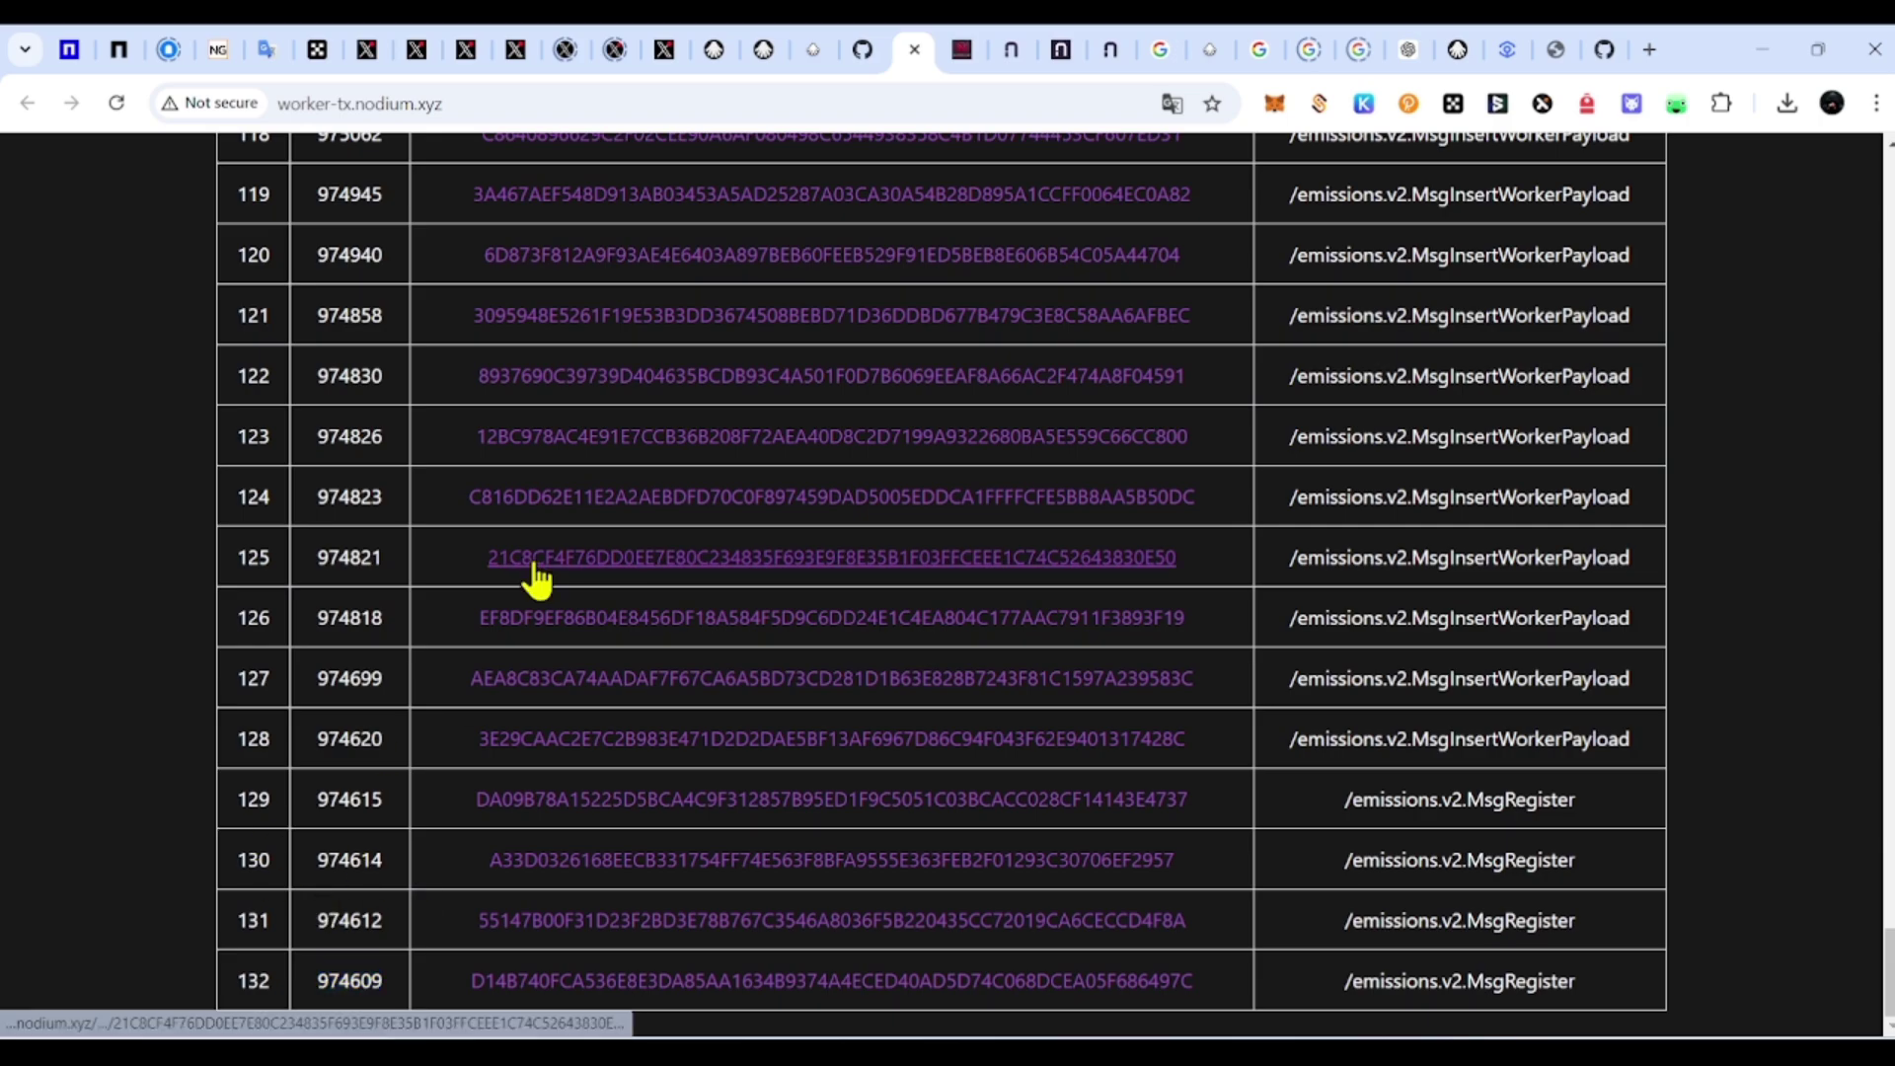
Step: Go back to the newest transactions, examine the first rows and highlight the latest MsgInsertWorkerPayload entry's block ID
{"action": "scroll", "coordinate": [592, 592], "scroll_direction": "up", "scroll_amount": 3}
{"action": "left_click_drag", "start_coordinate": [1888, 933], "coordinate": [1886, 158]}
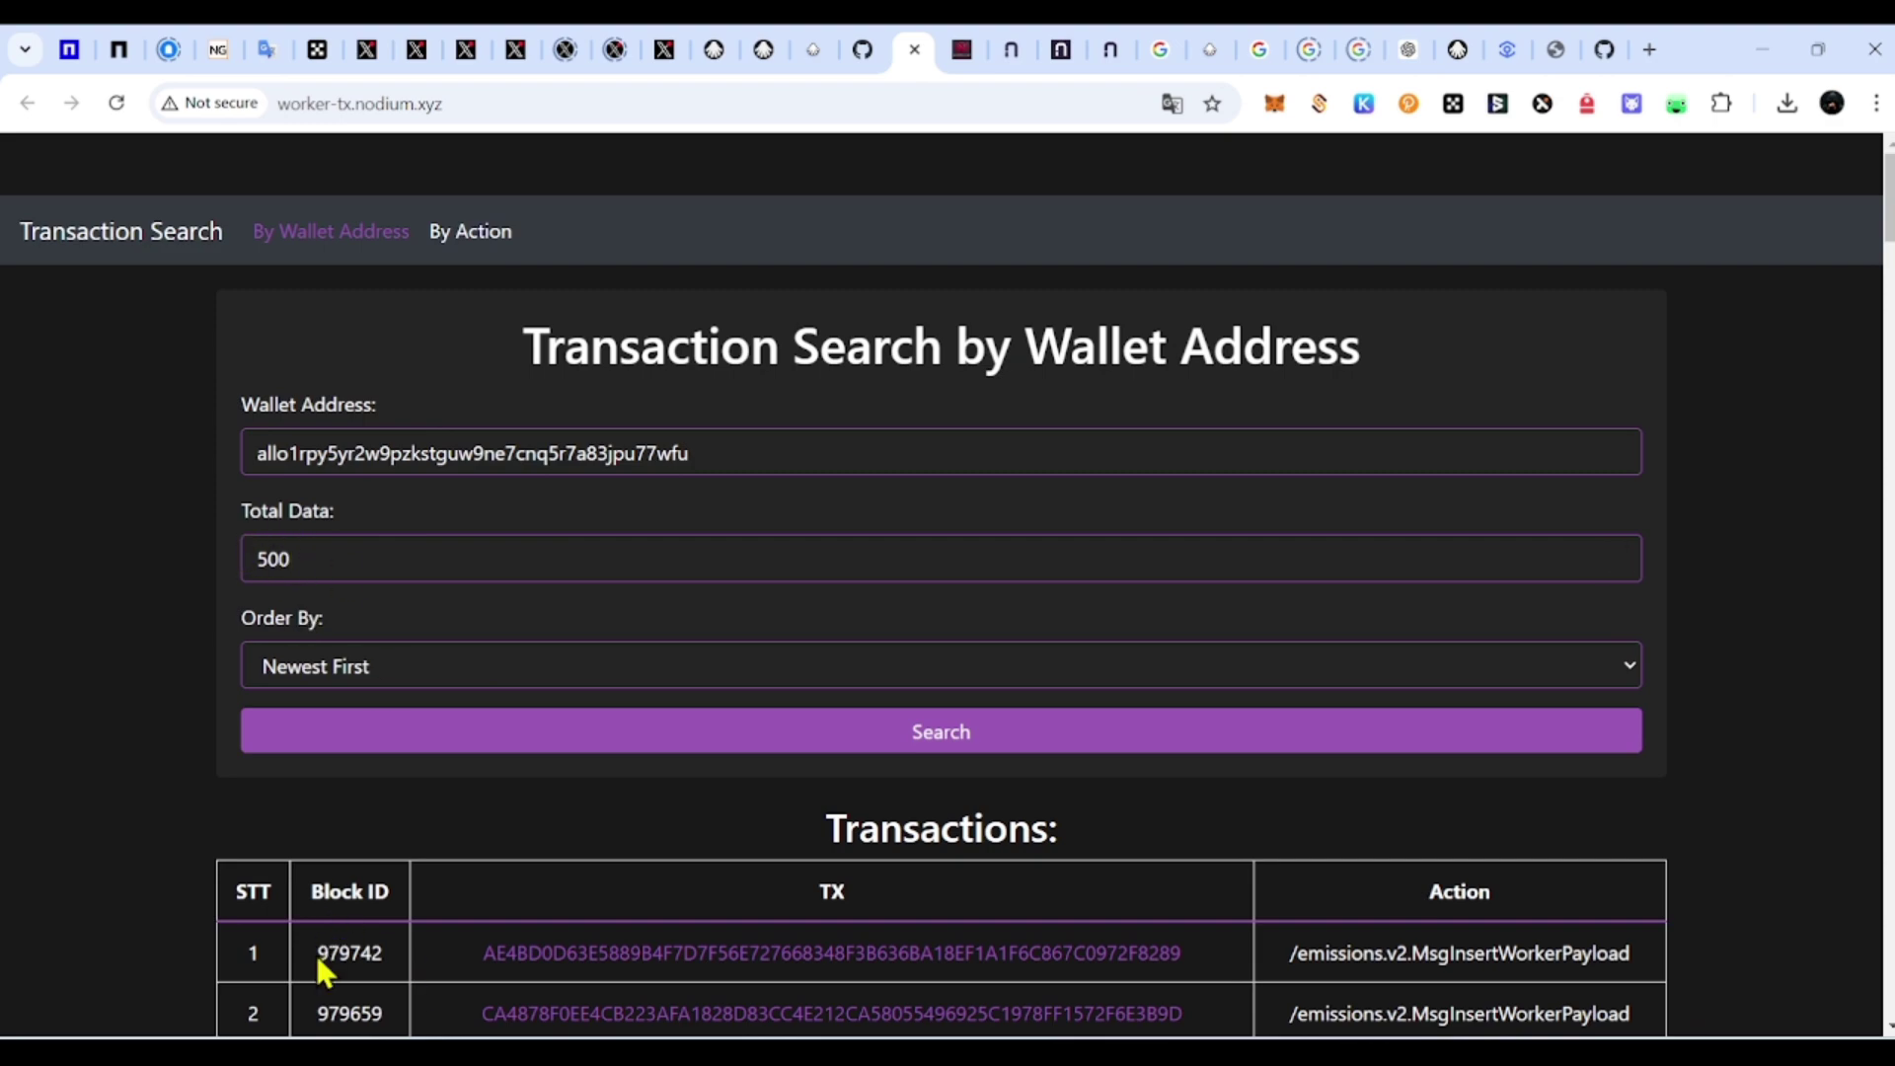
{"action": "left_click_drag", "start_coordinate": [316, 948], "coordinate": [411, 968]}
{"action": "left_click", "coordinate": [368, 1013]}
{"action": "scroll", "coordinate": [410, 891], "scroll_direction": "down", "scroll_amount": 4}
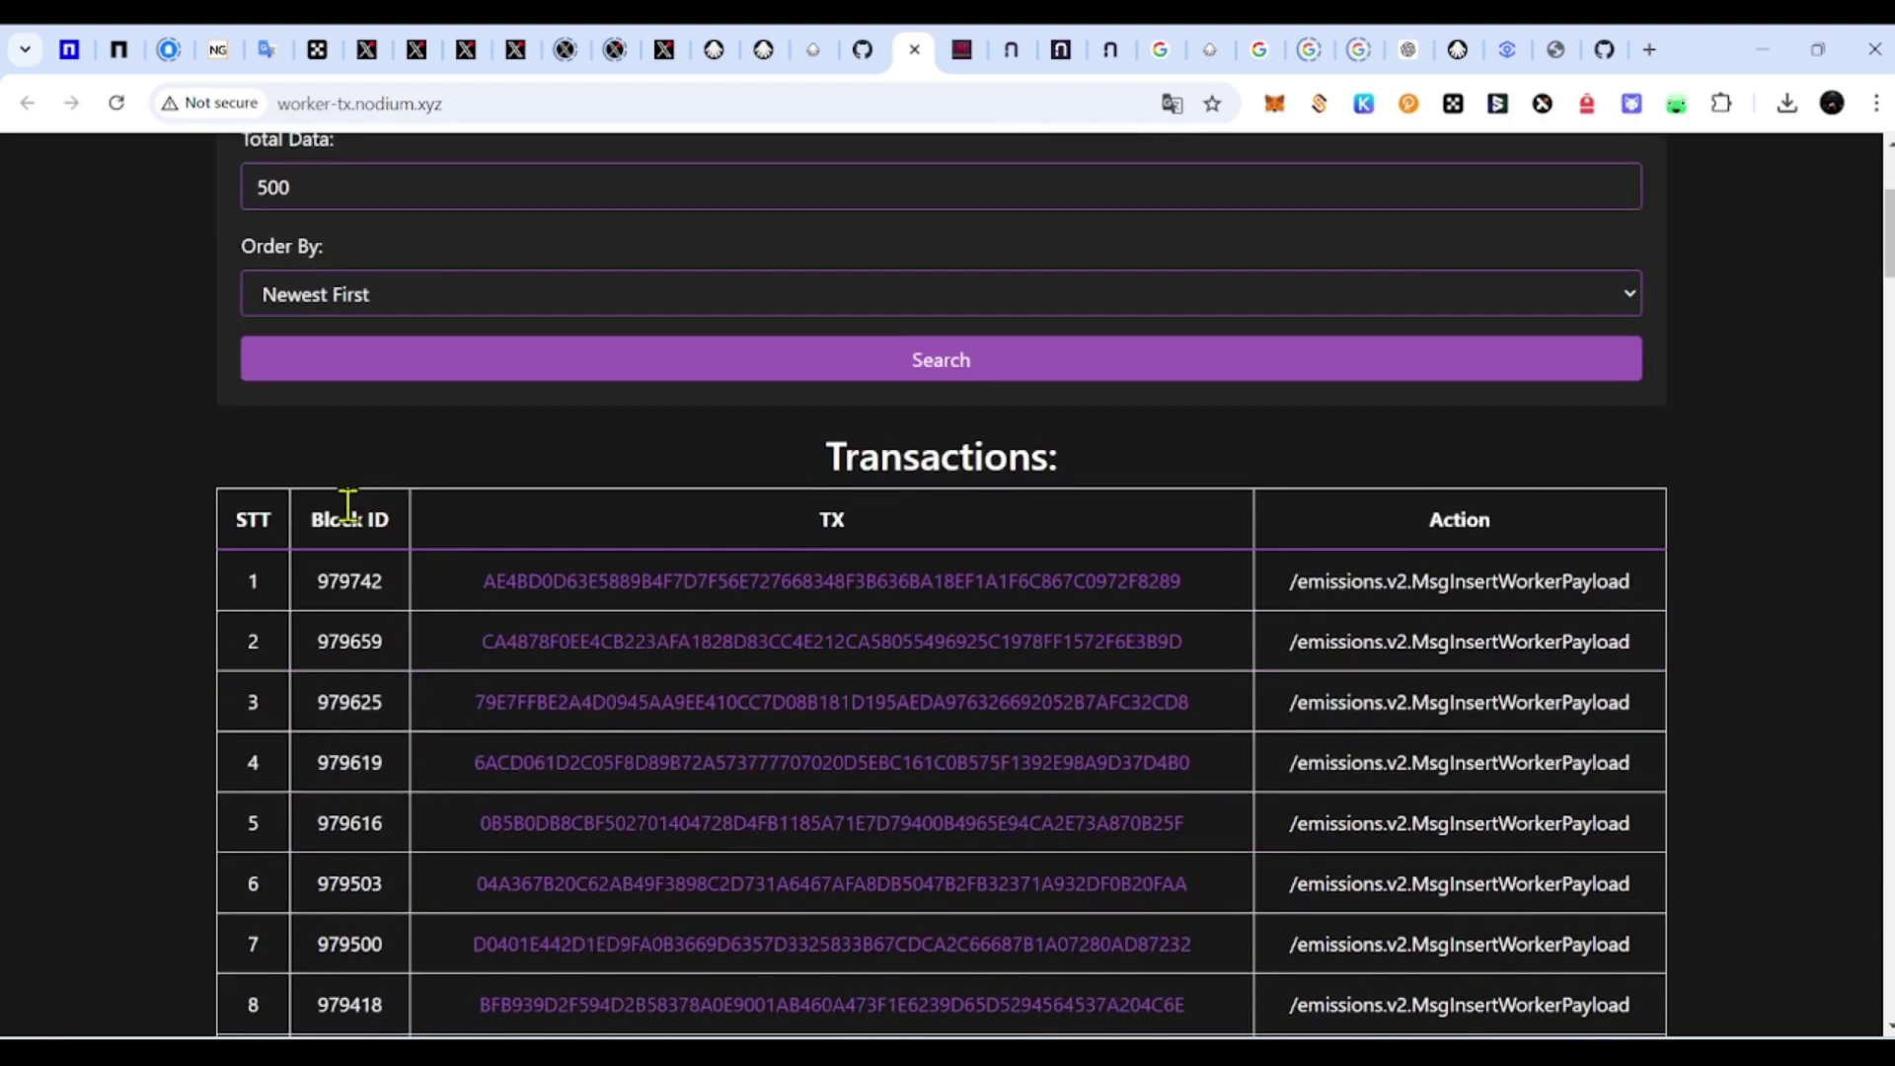
{"action": "scroll", "coordinate": [436, 642], "scroll_direction": "up", "scroll_amount": 4}
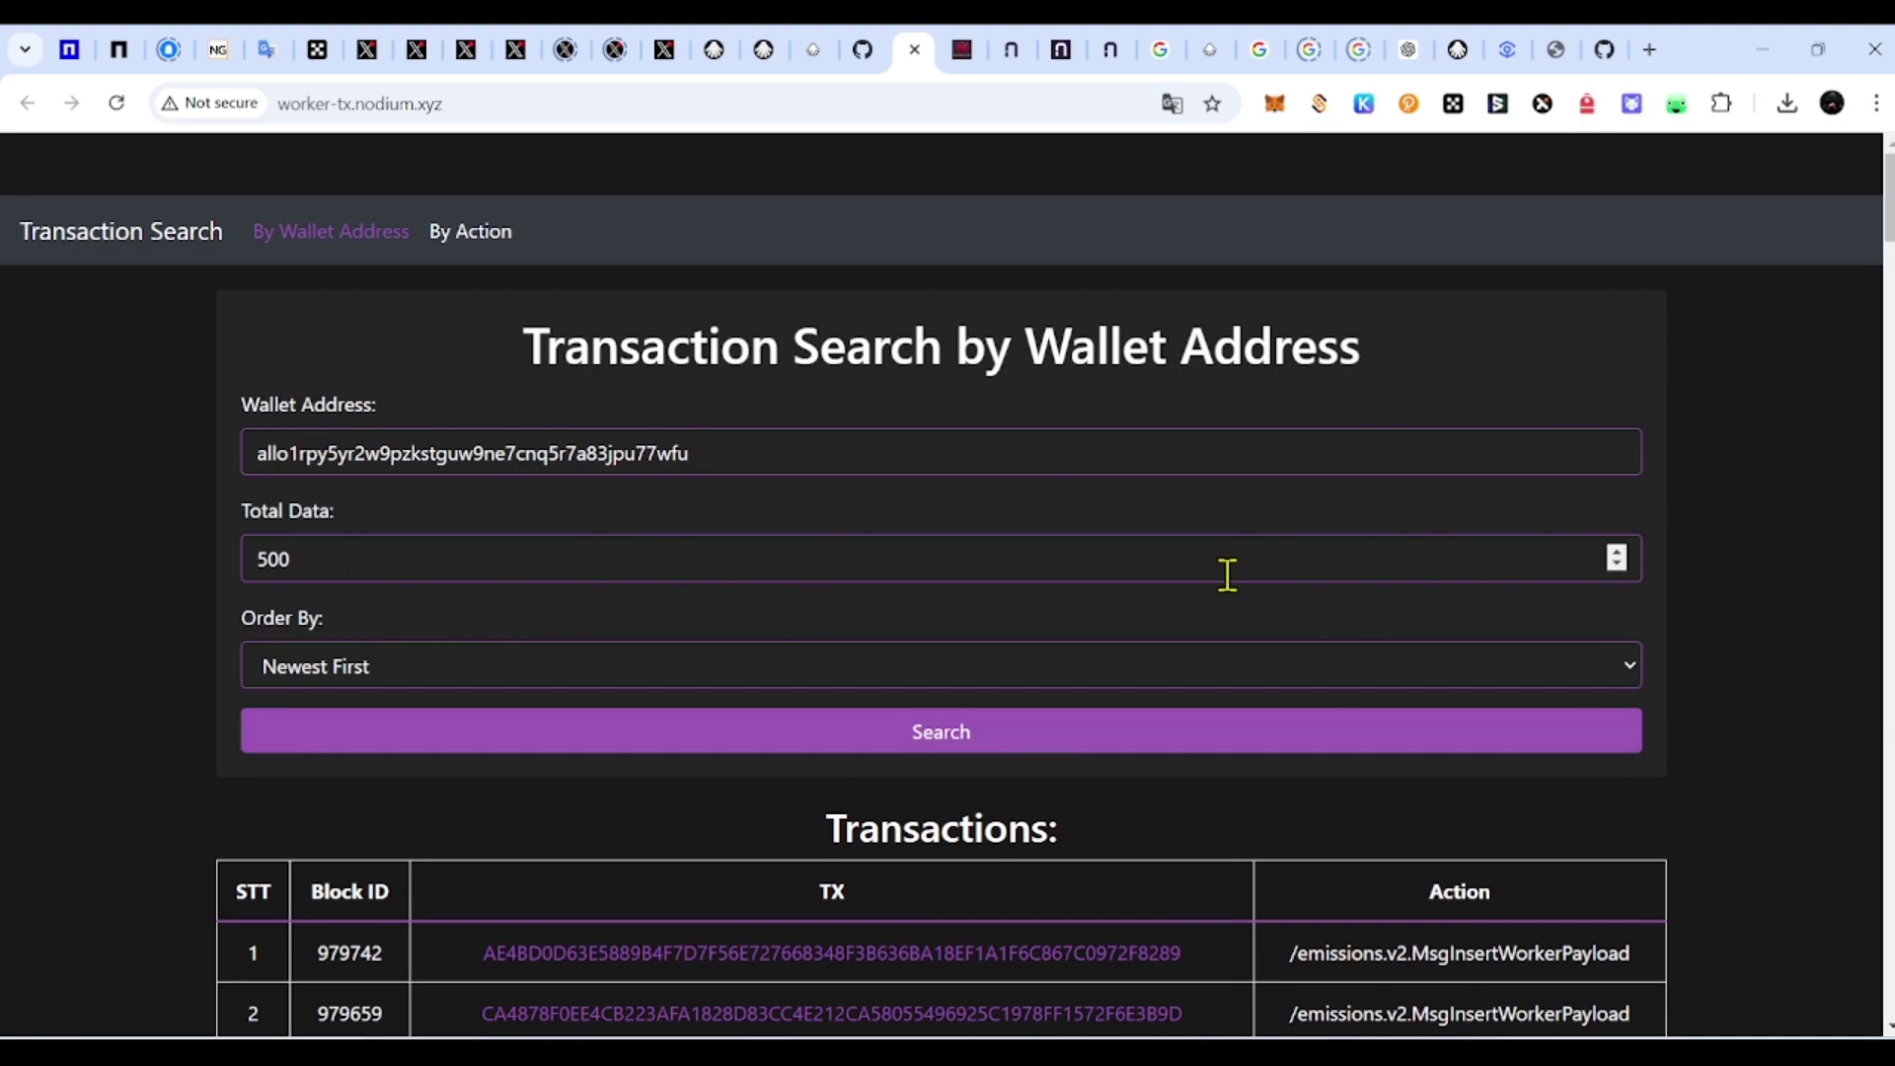
{"action": "scroll", "coordinate": [428, 879], "scroll_direction": "down", "scroll_amount": 3}
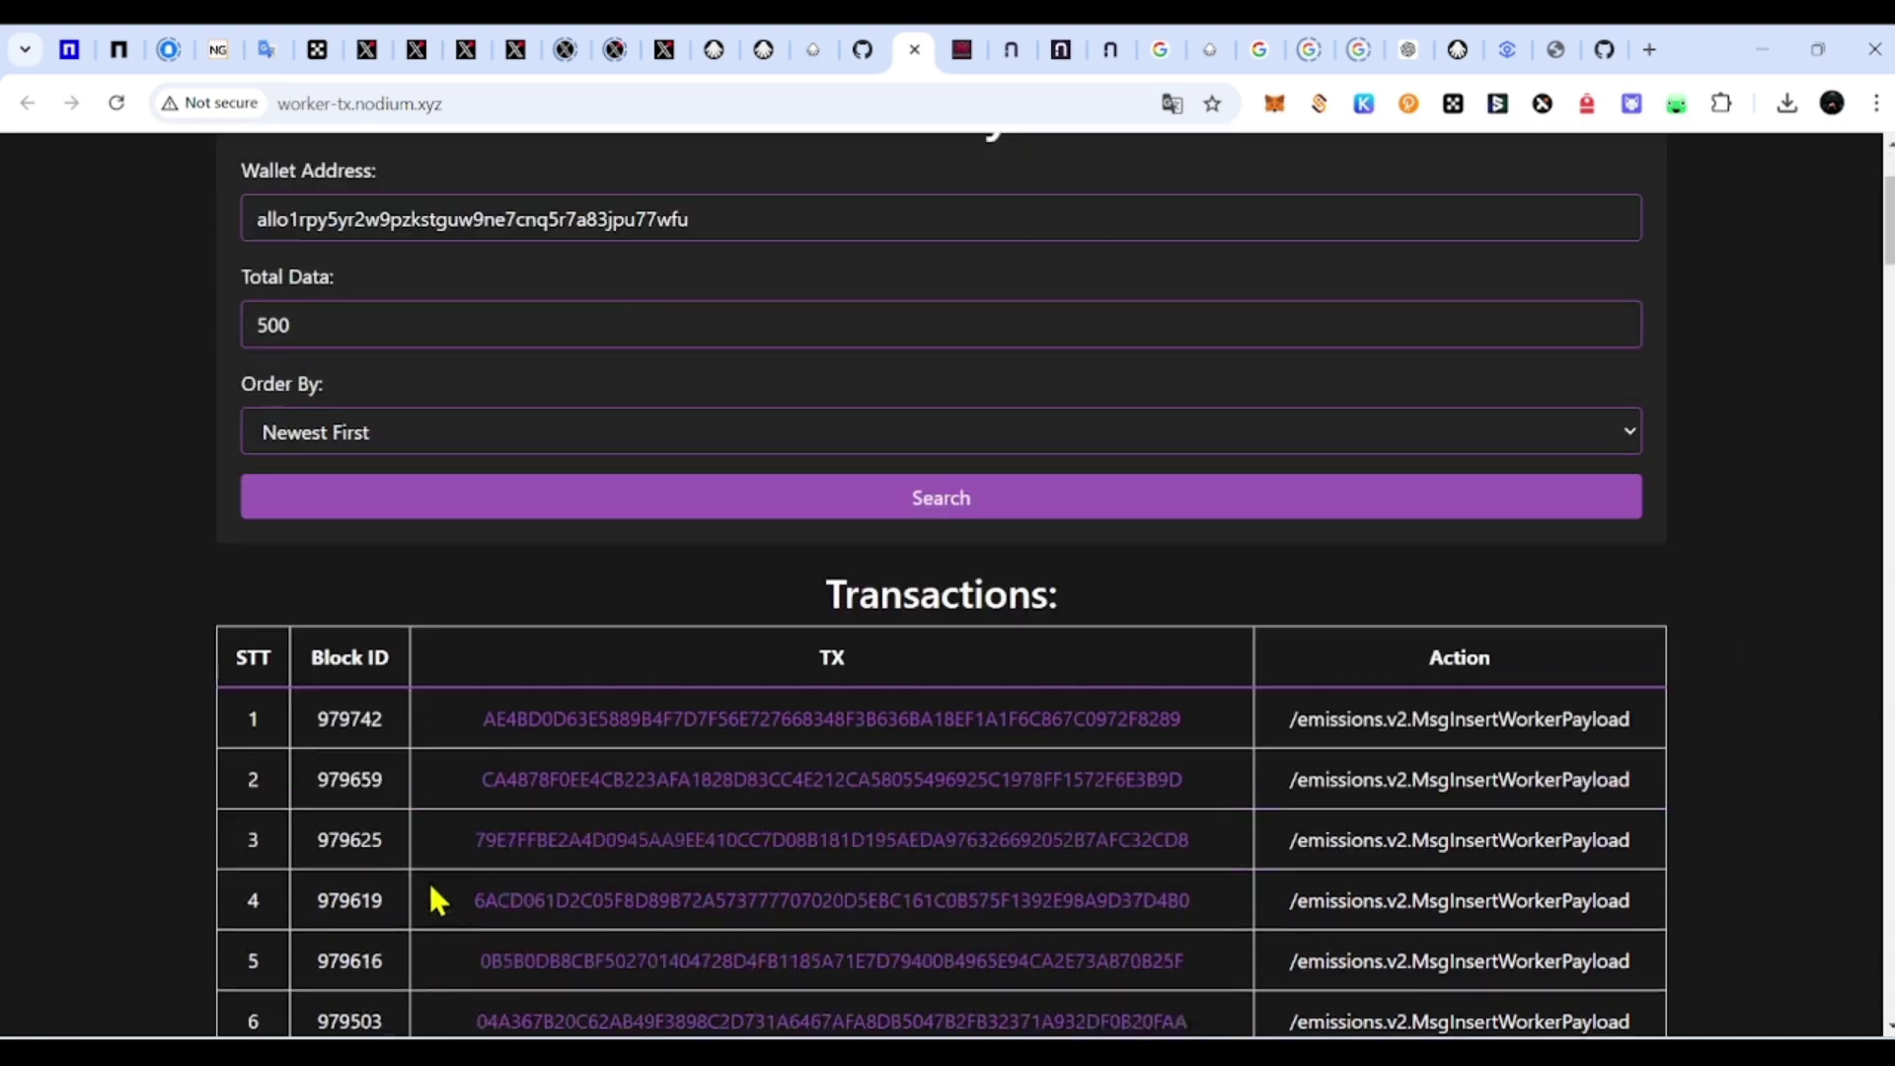
{"action": "left_click_drag", "start_coordinate": [314, 717], "coordinate": [383, 711]}
{"action": "scroll", "coordinate": [1426, 690], "scroll_direction": "up", "scroll_amount": 3}
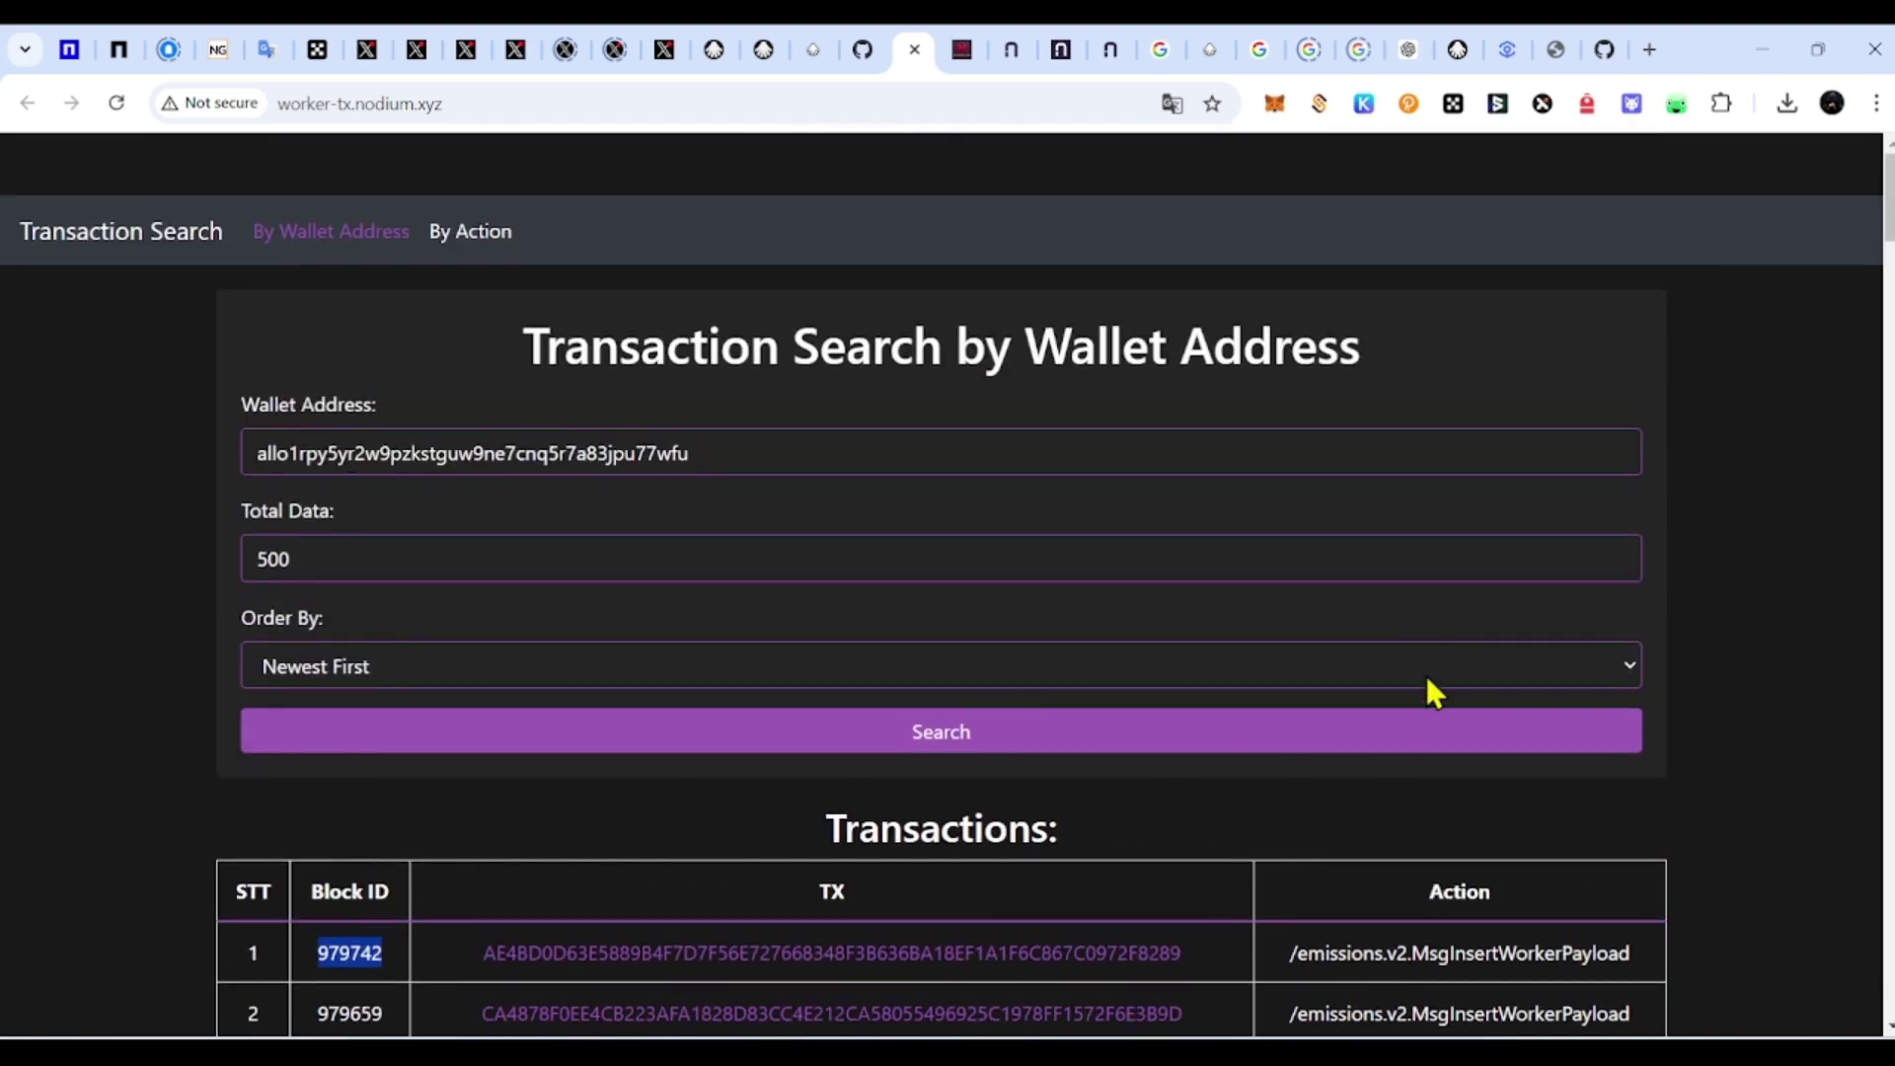